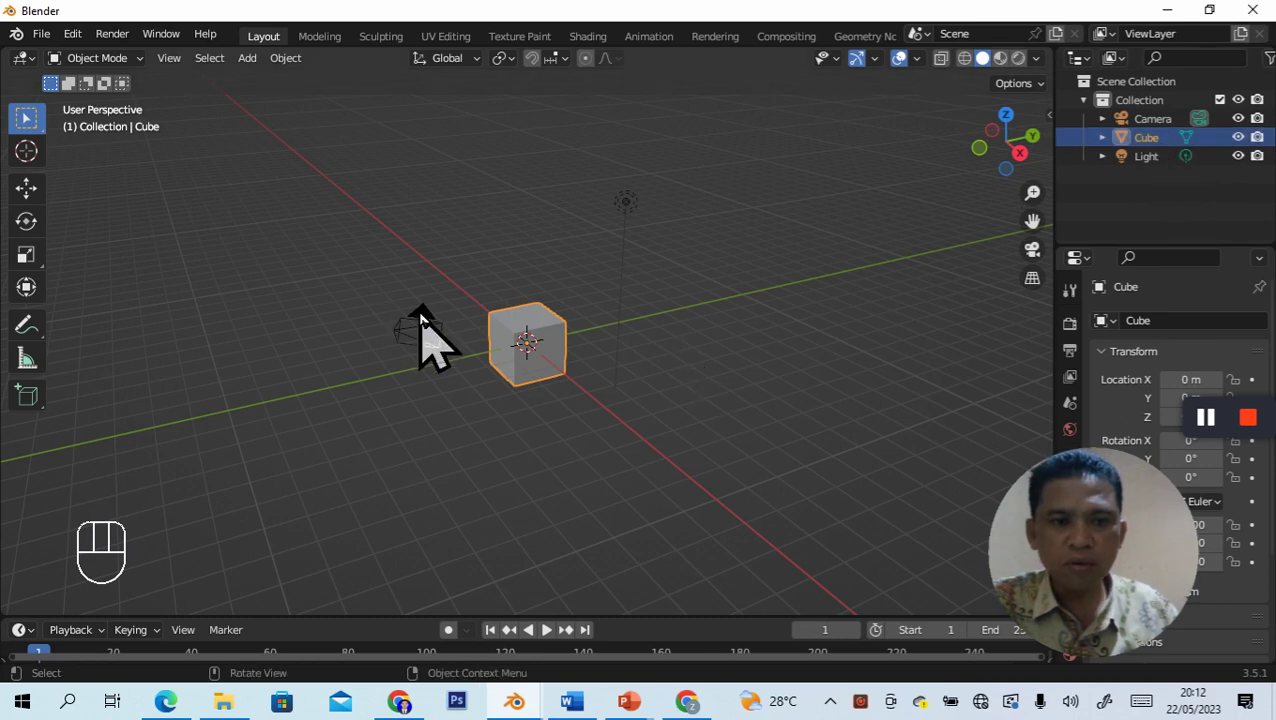
Step: Select the camera and the light in turn, and inspect the default scene from a lower angle
left_click(418, 318)
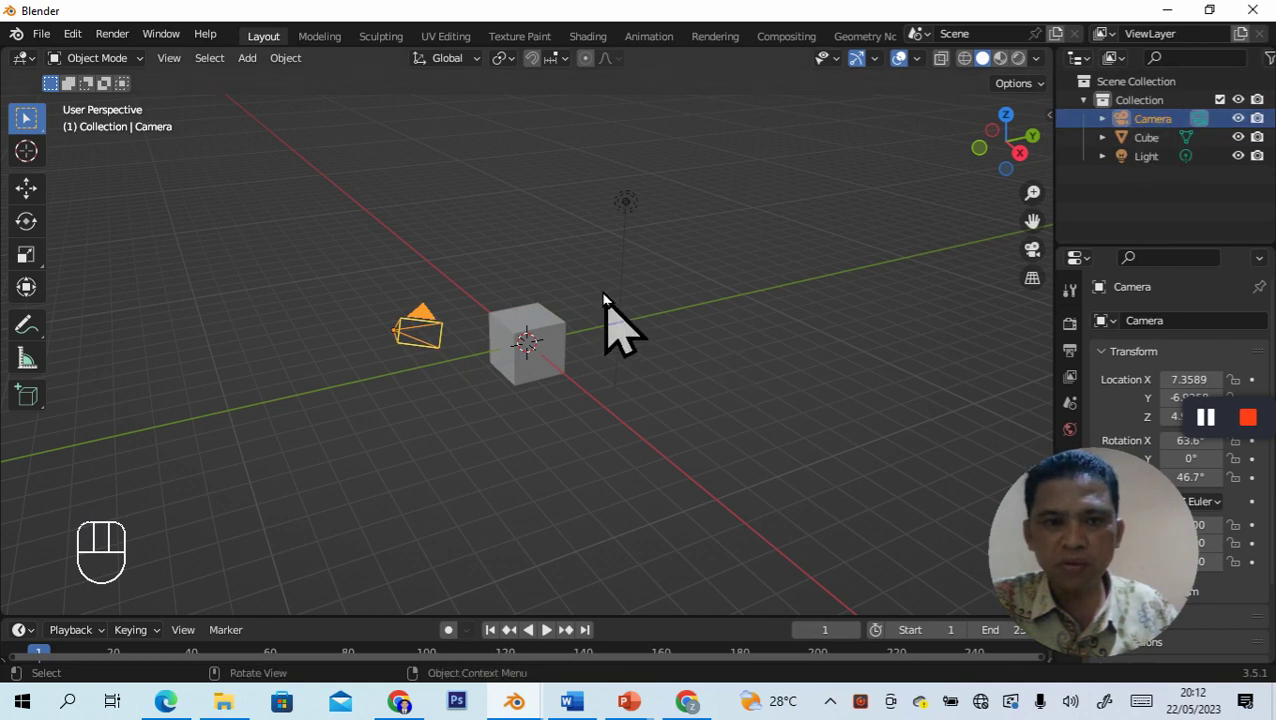
left_click(627, 203)
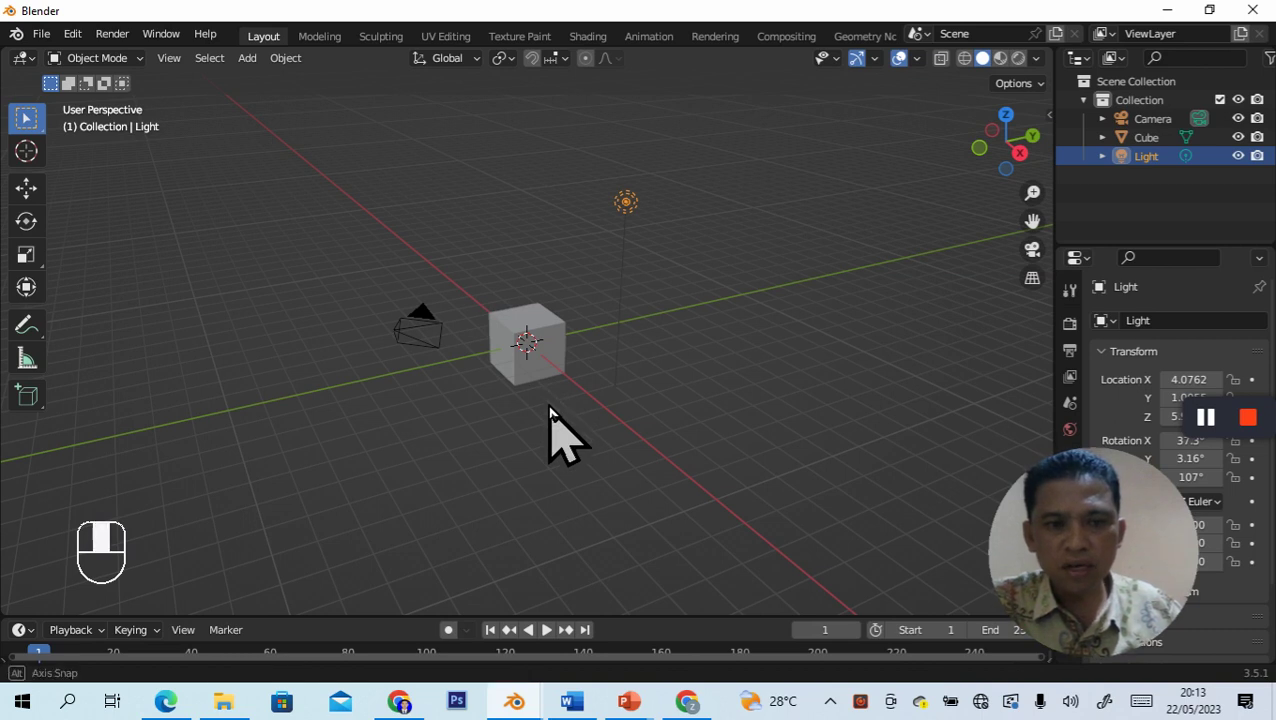
middle_click_drag(548, 405, 521, 387)
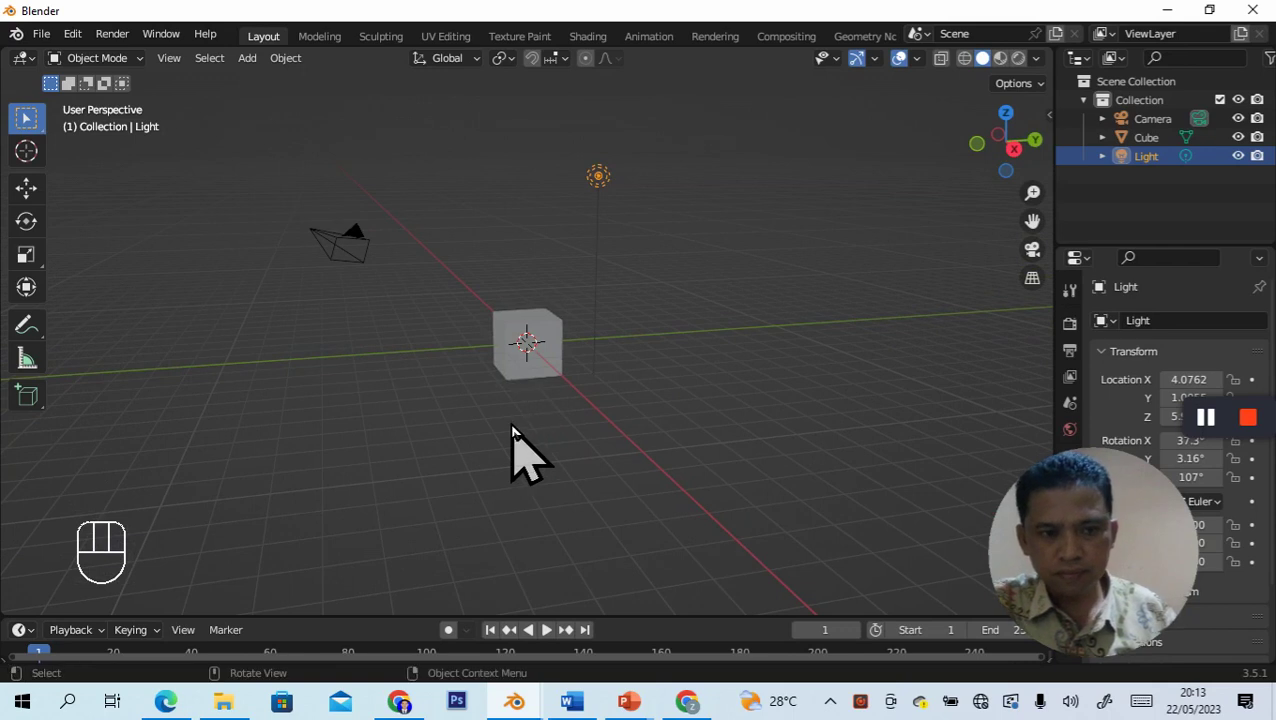
middle_click_drag(550, 413, 536, 419)
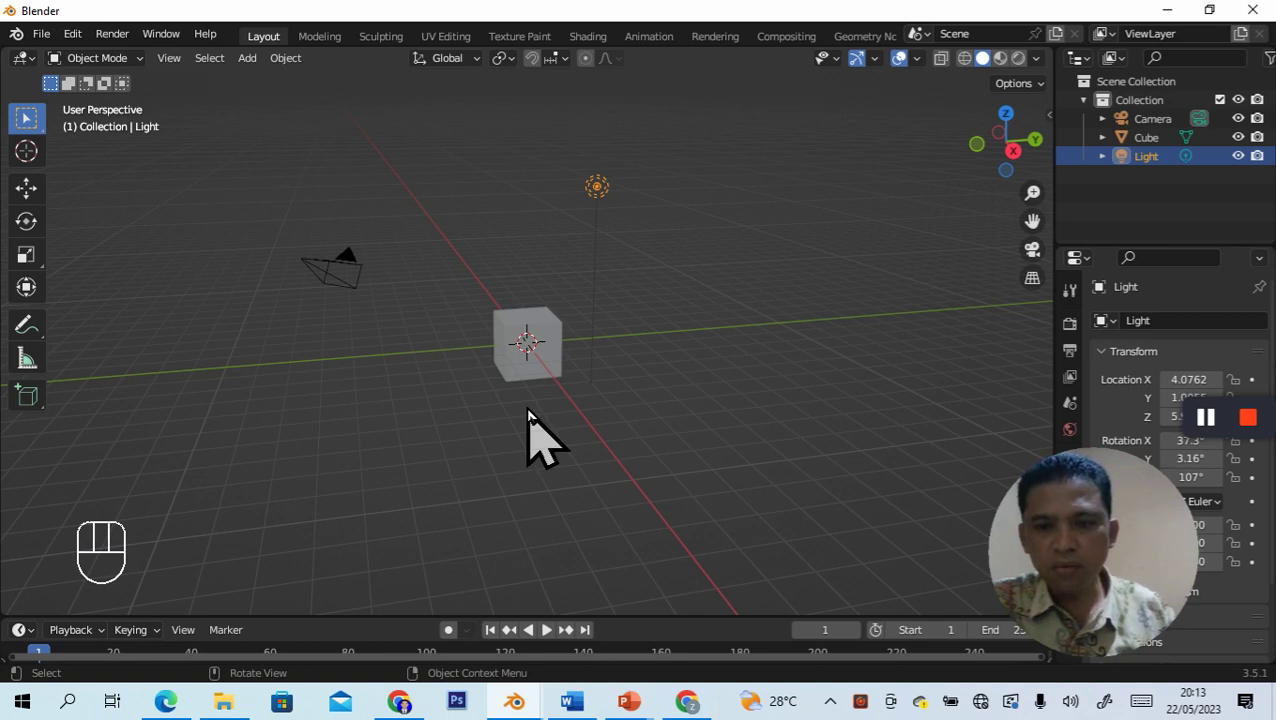
Step: View the default scene in the front, right and top orthographic views in turn
key("grave")
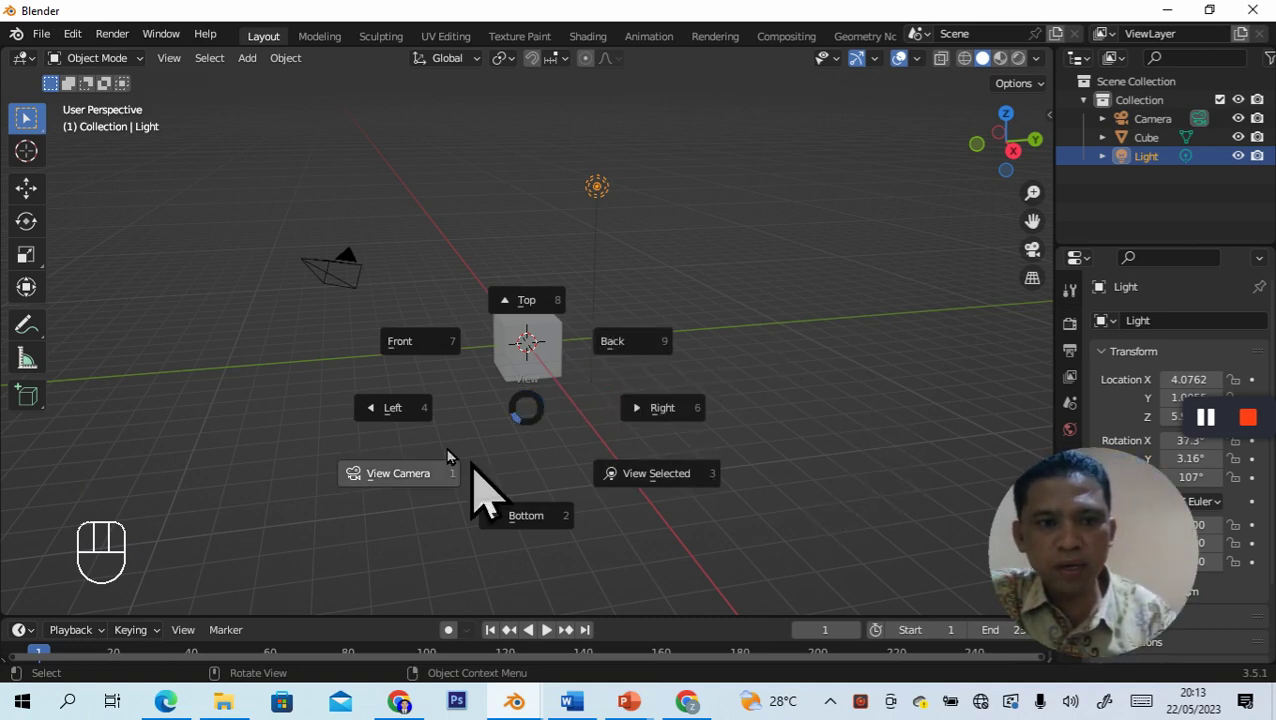
left_click(403, 347)
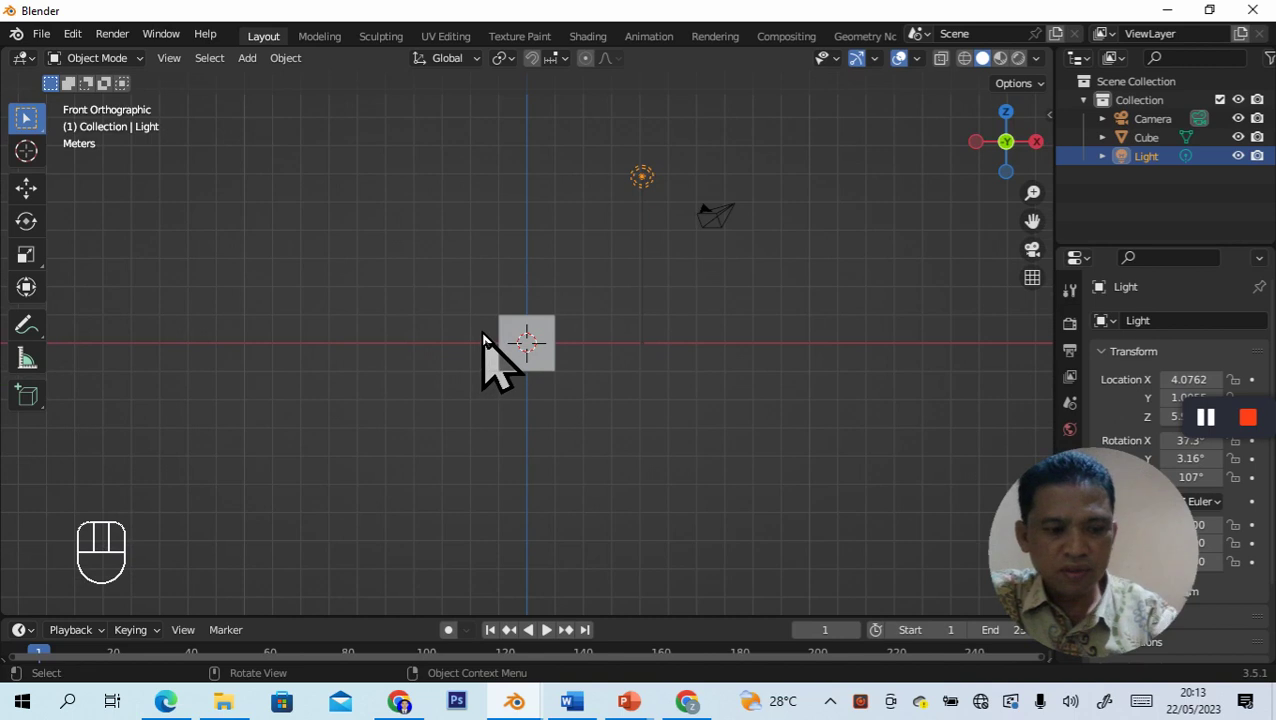
key("grave")
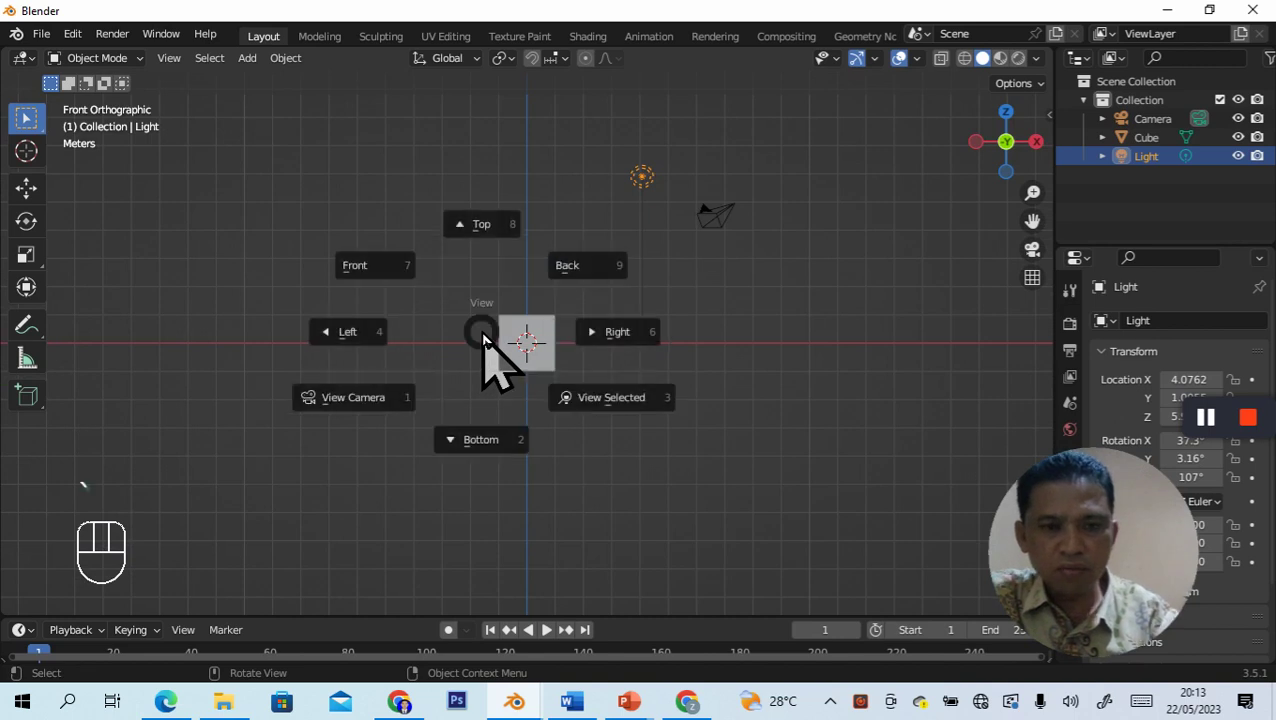
left_click(612, 345)
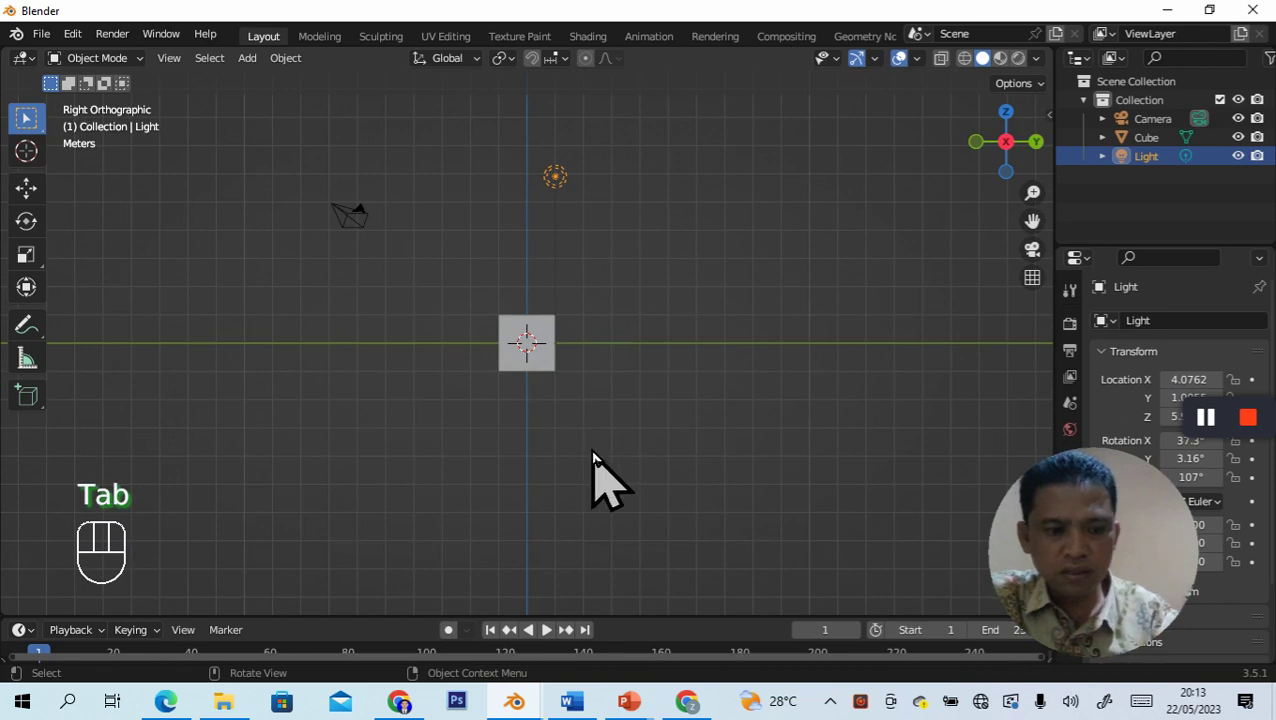
key("grave")
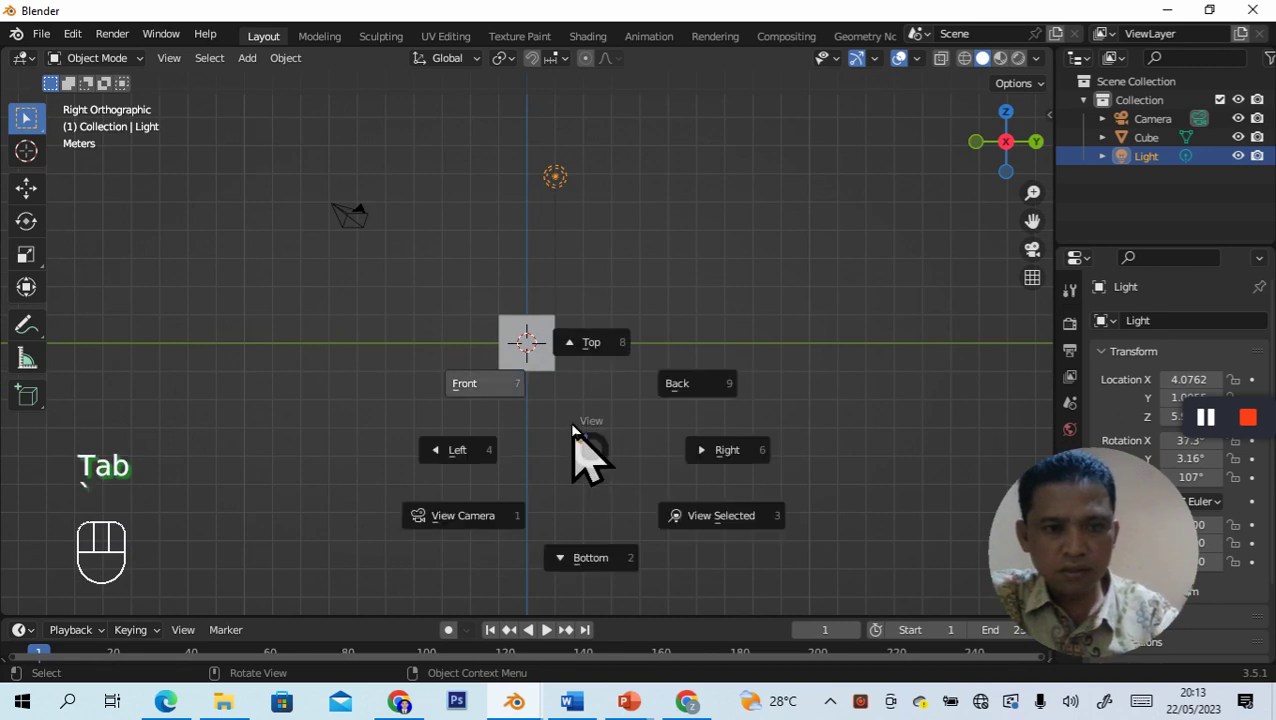
left_click(593, 343)
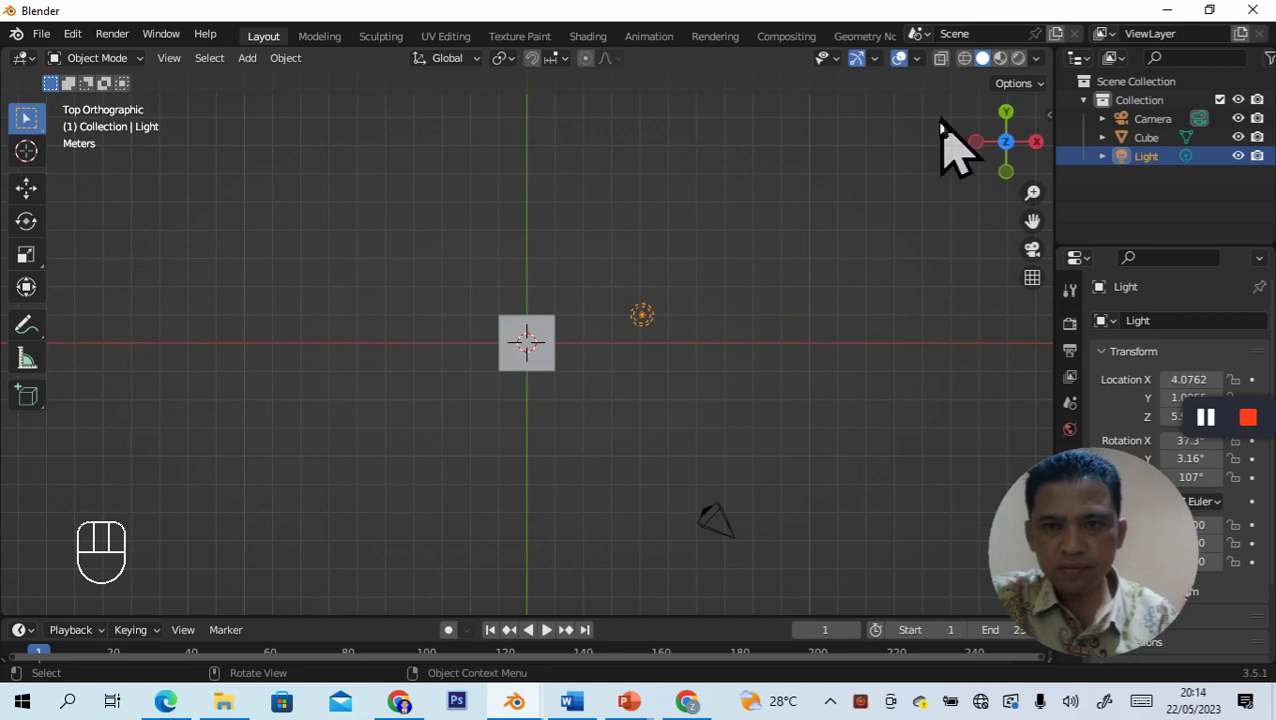
Step: Look at the scene along its axes from the front, the left and the back
left_click(1007, 172)
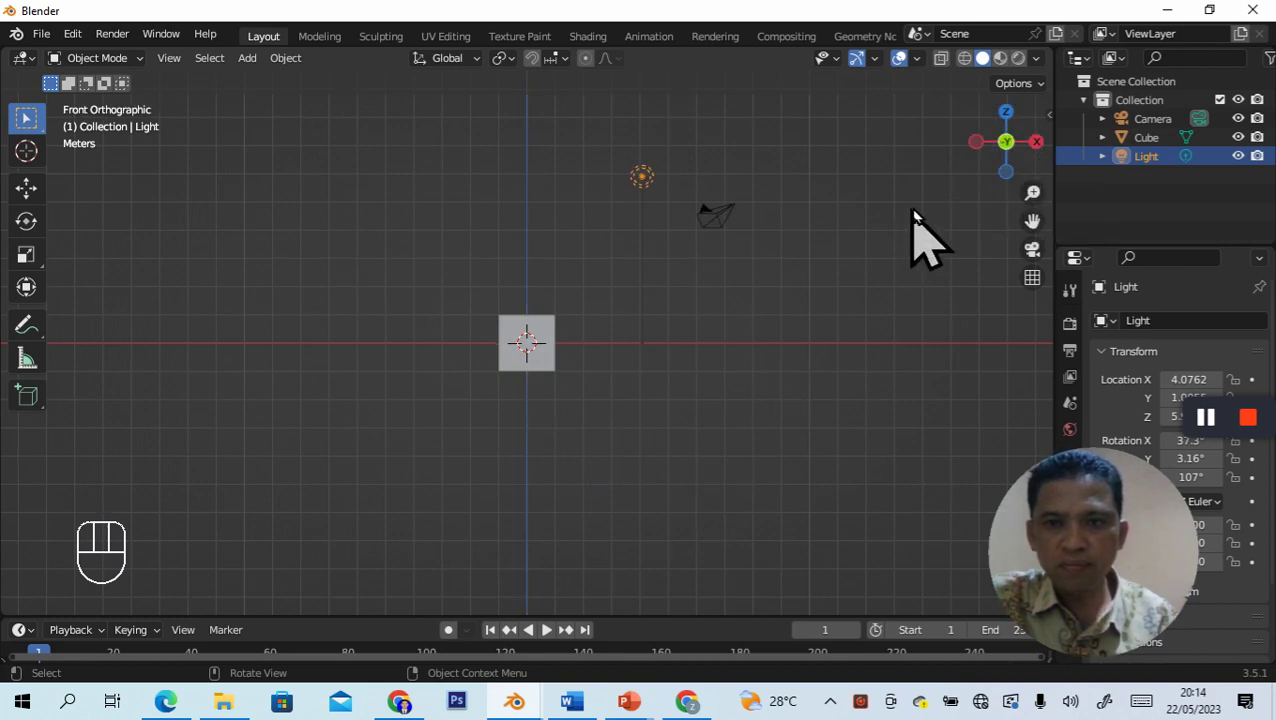
left_click(977, 145)
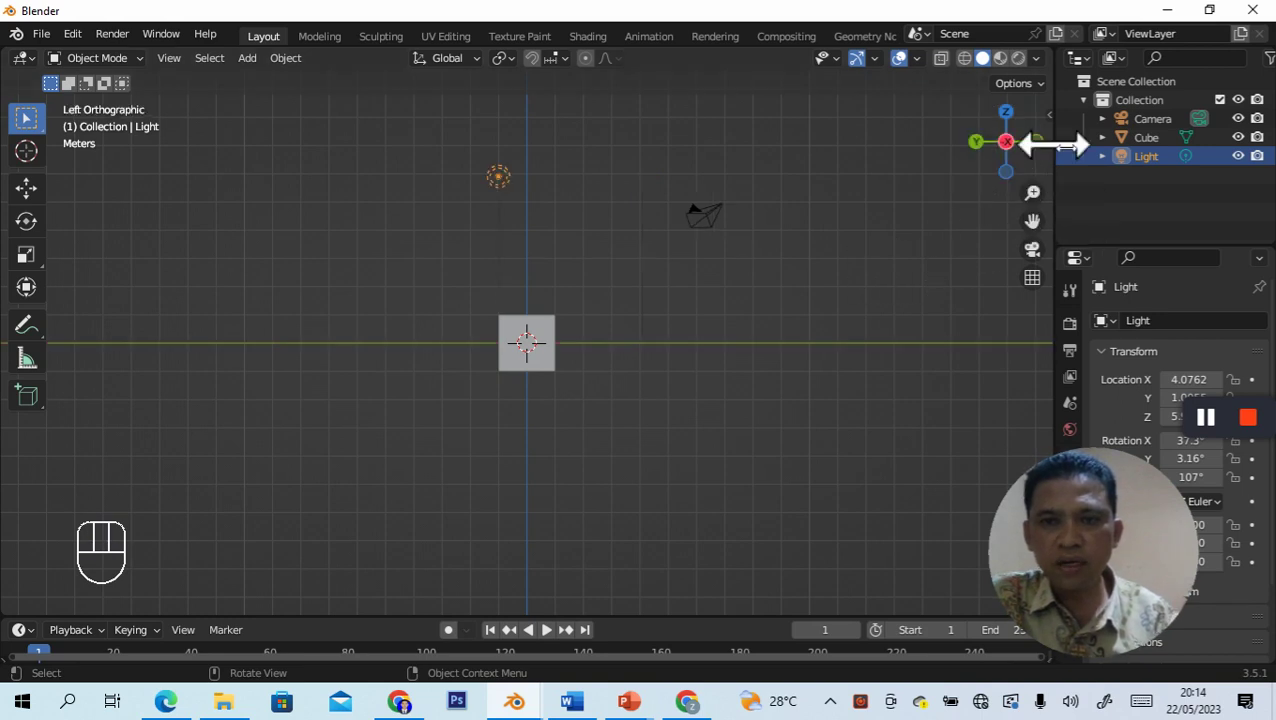
left_click(978, 143)
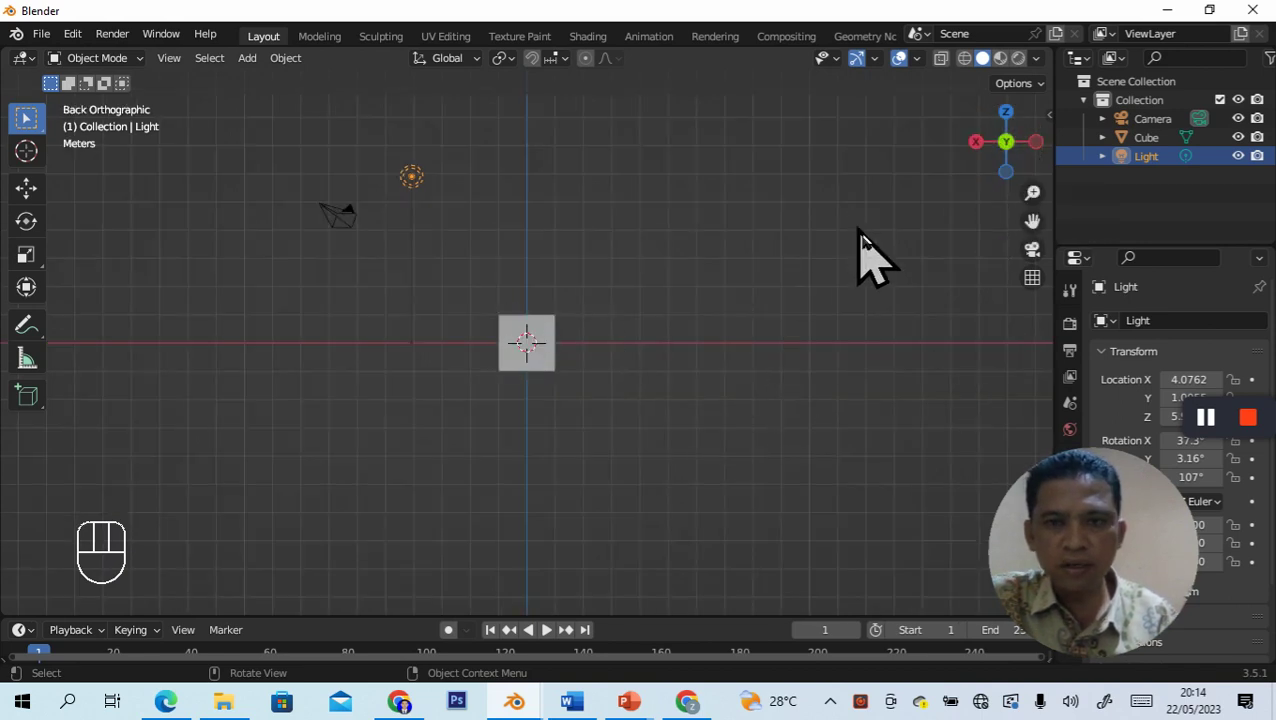
Step: Delete the default cube from the scene
left_click_drag(982, 166, 980, 152)
middle_click_drag(908, 225, 985, 300)
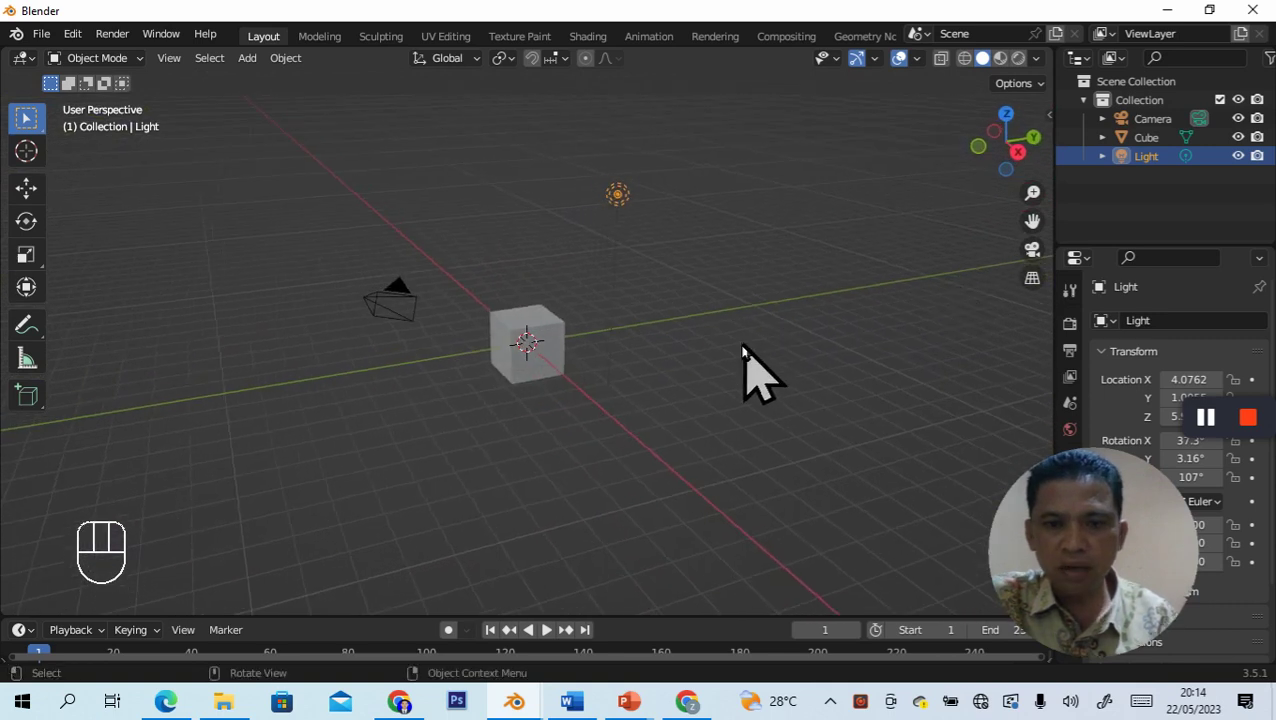
left_click_drag(453, 255, 571, 398)
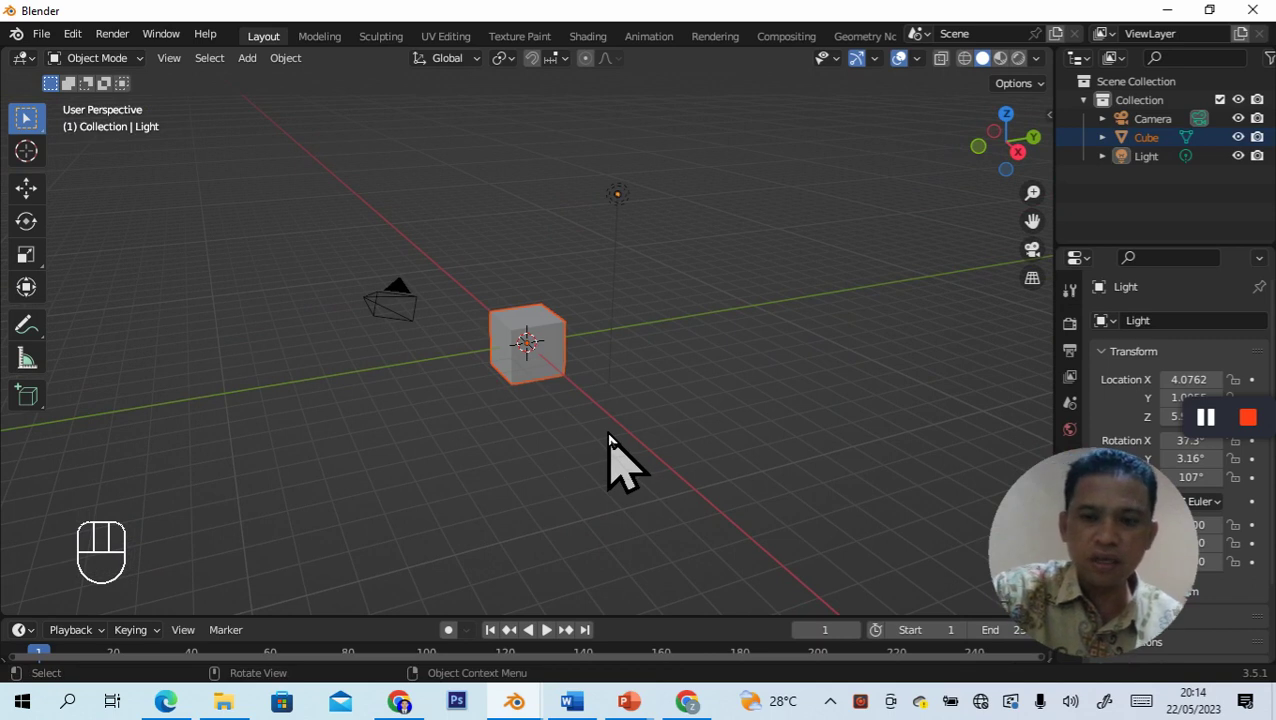
key("Delete")
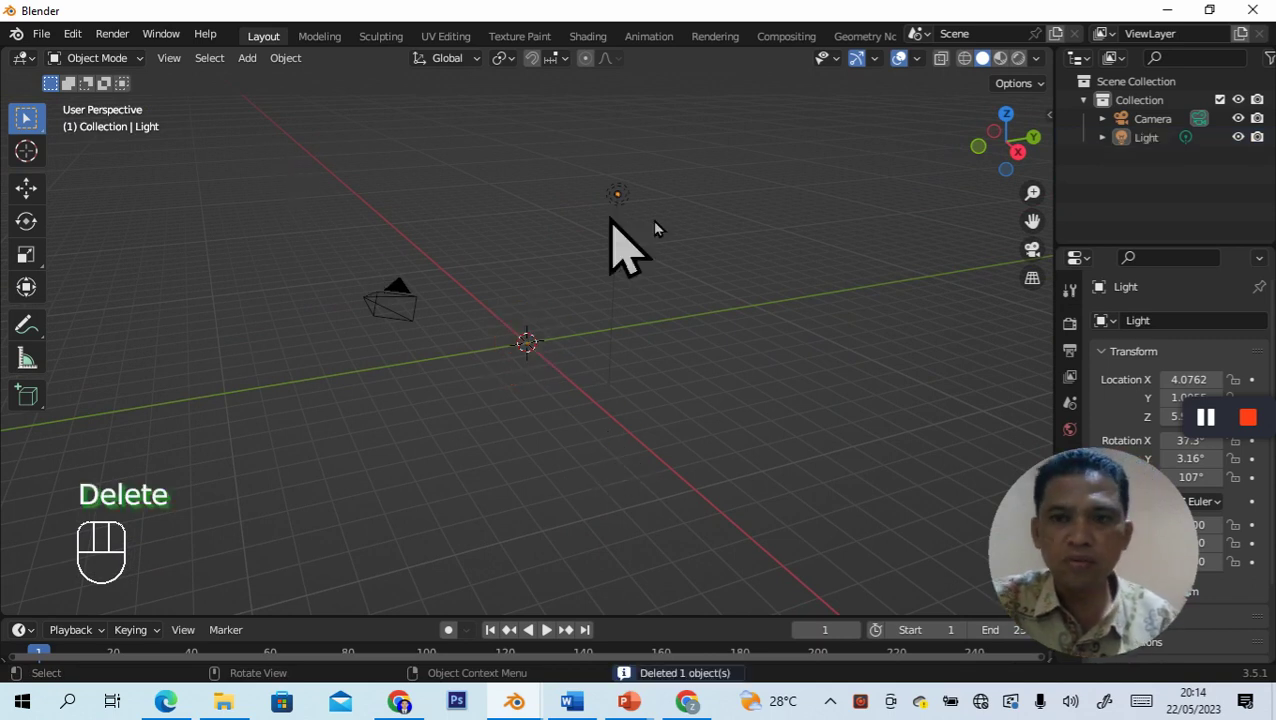
Step: Add a Monkey mesh at the scene's origin in the front orthographic view
left_click(979, 148)
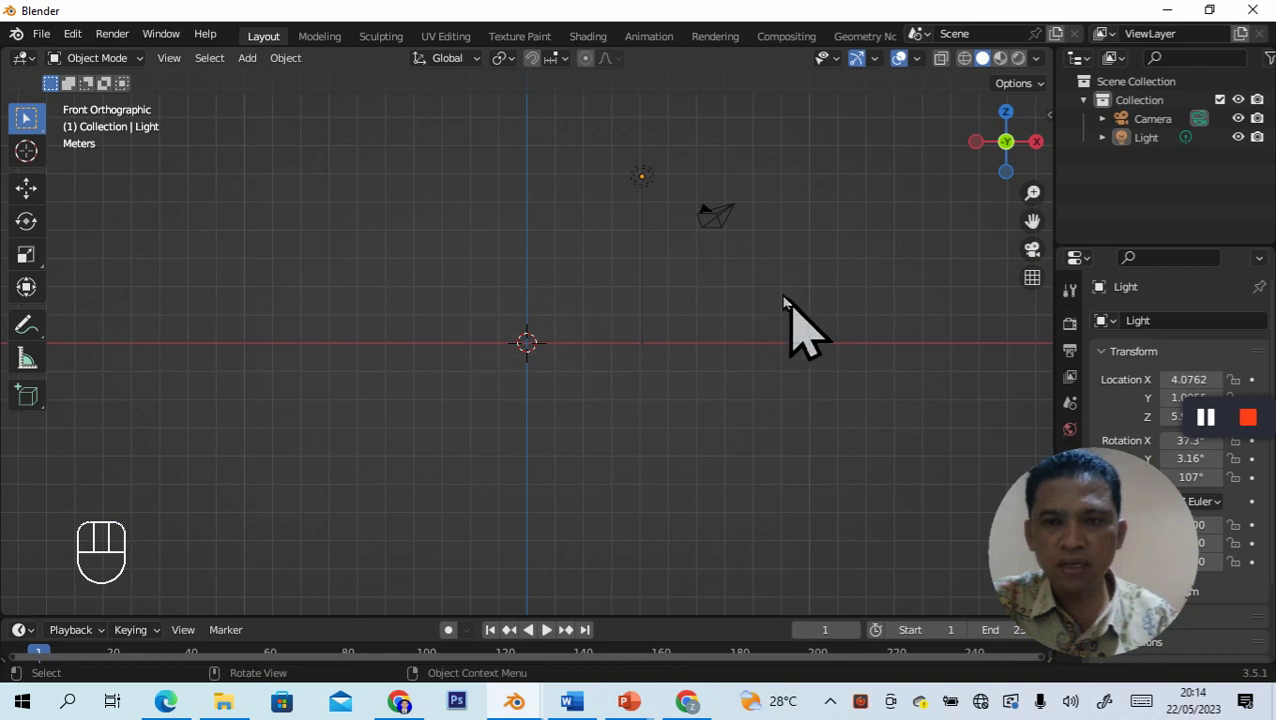
left_click(247, 58)
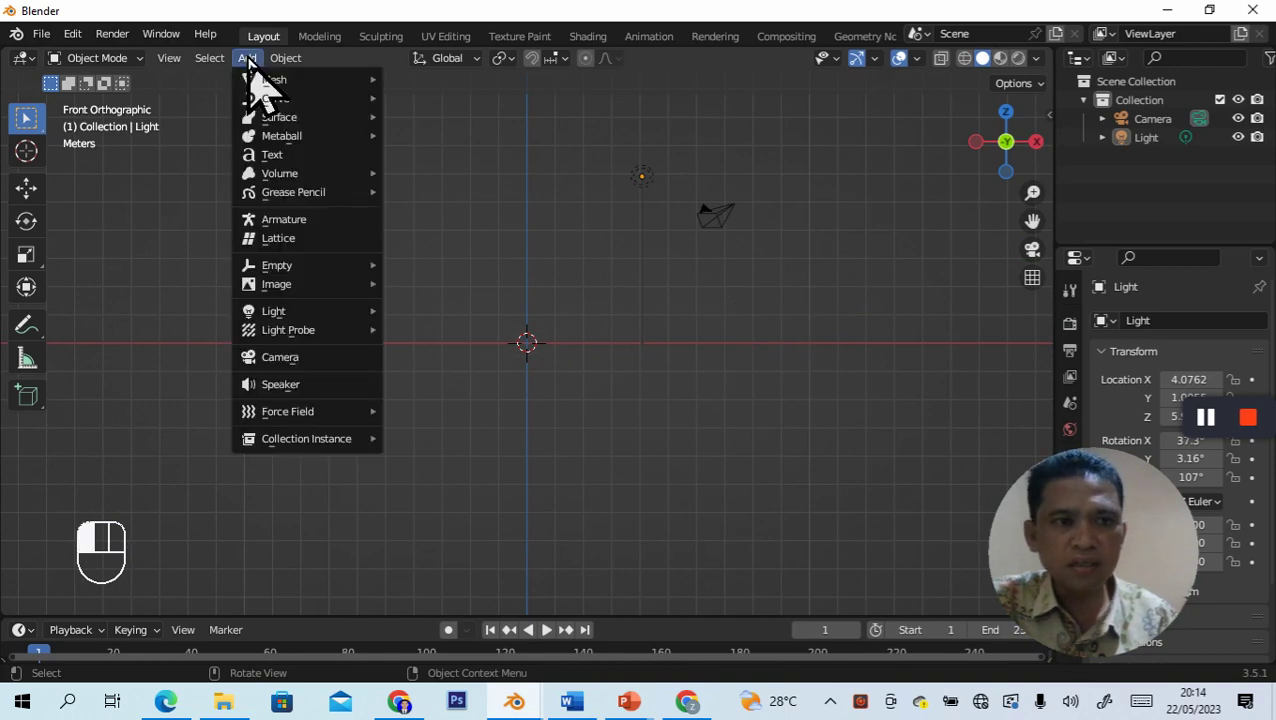
mouse_move(278, 81)
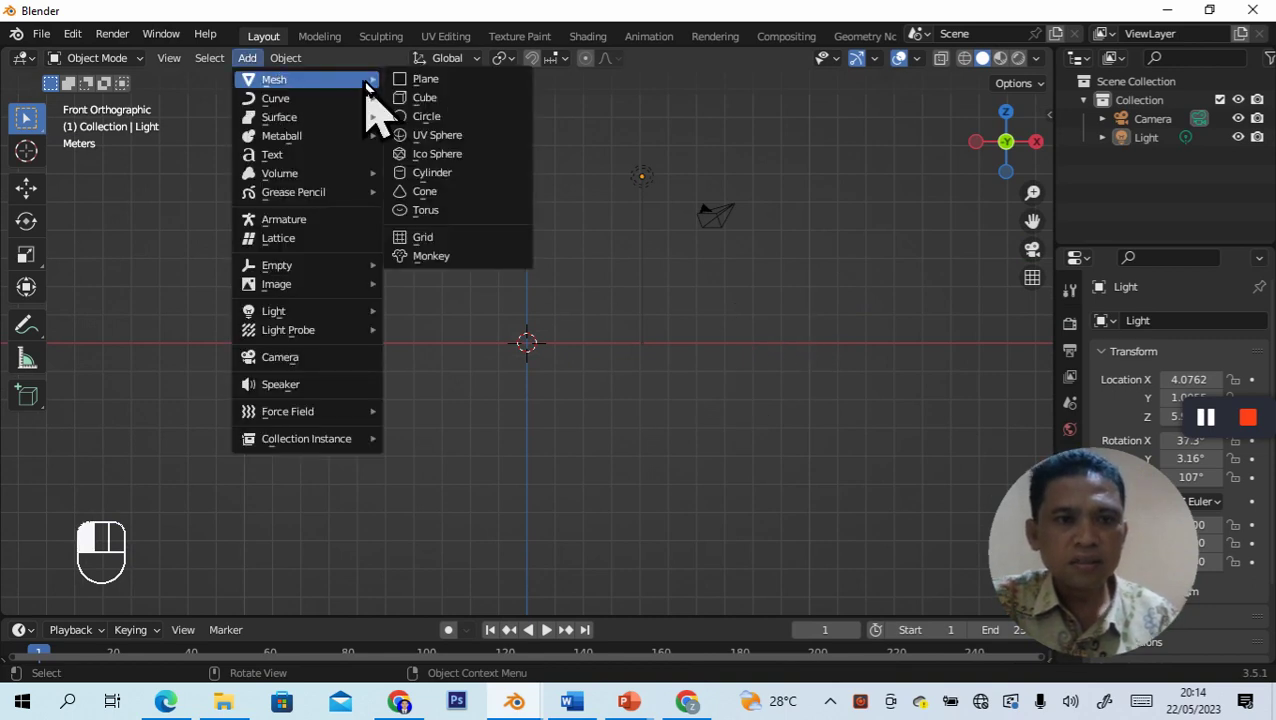
left_click(428, 256)
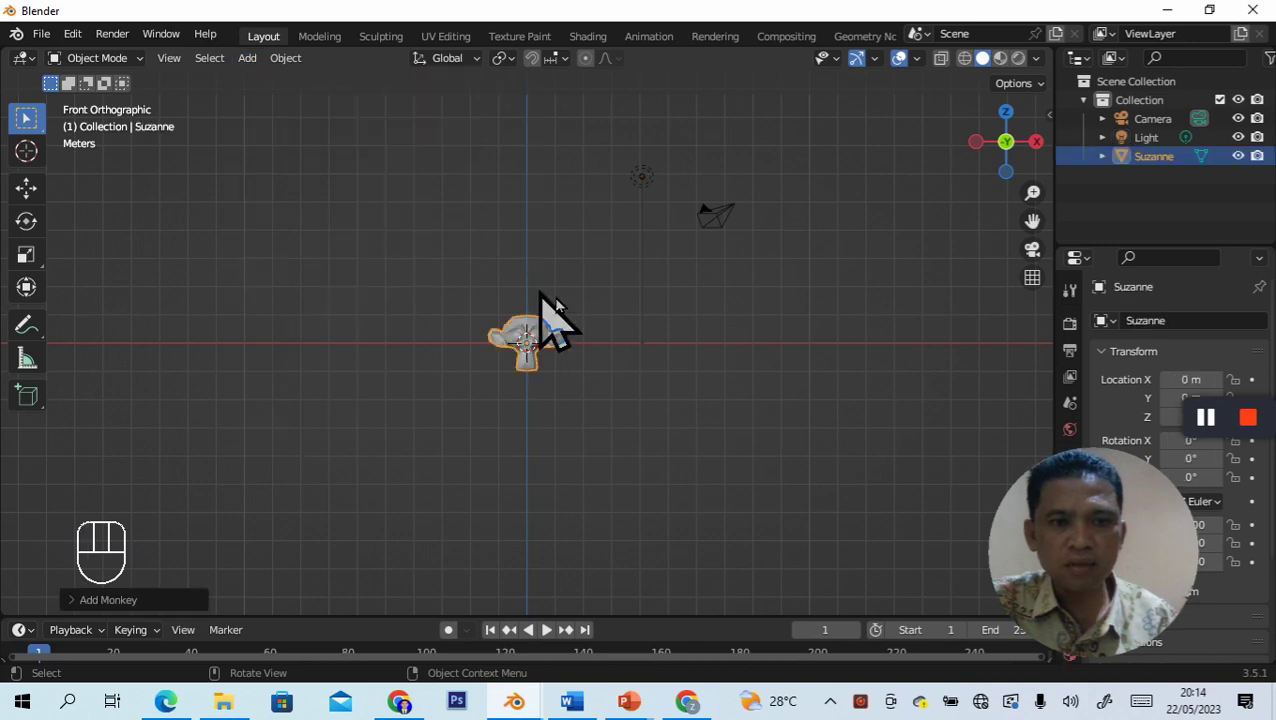
scroll(686, 400, "up", 2)
scroll(686, 400, "up", 1)
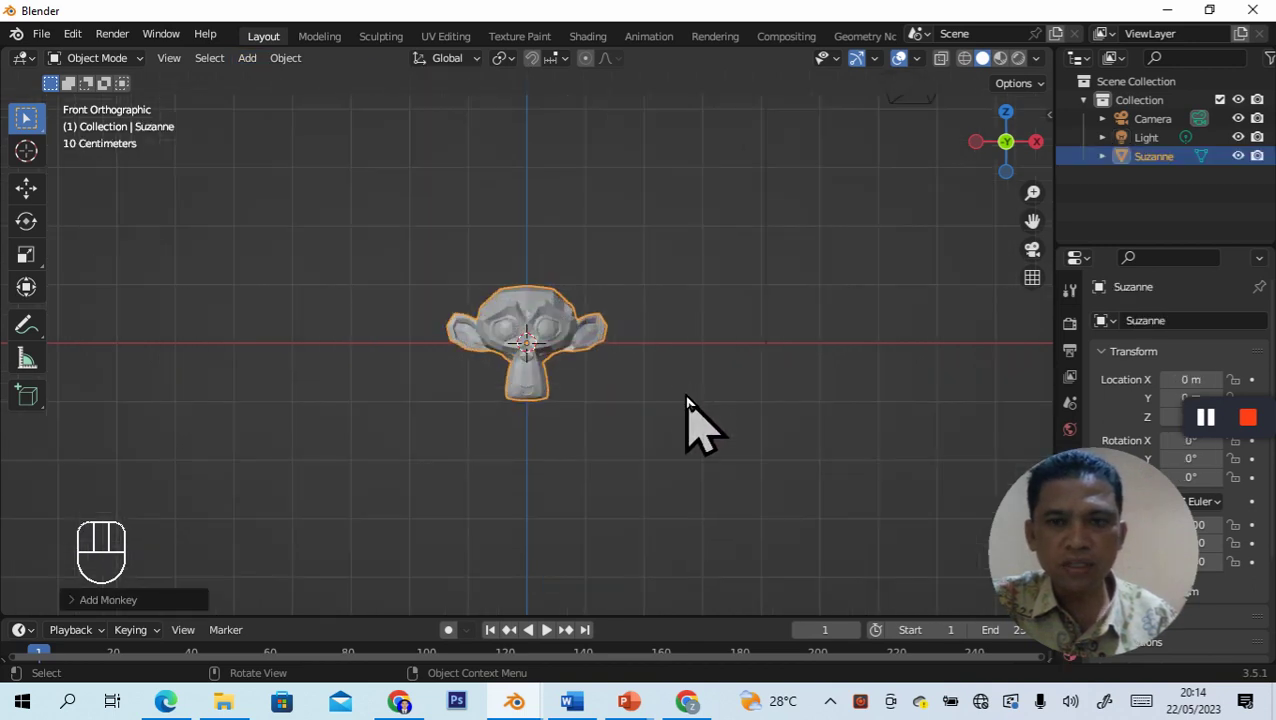
Step: Deselect the monkey head and view it from the front, then from the back
left_click(686, 400)
middle_click_drag(686, 400, 686, 395)
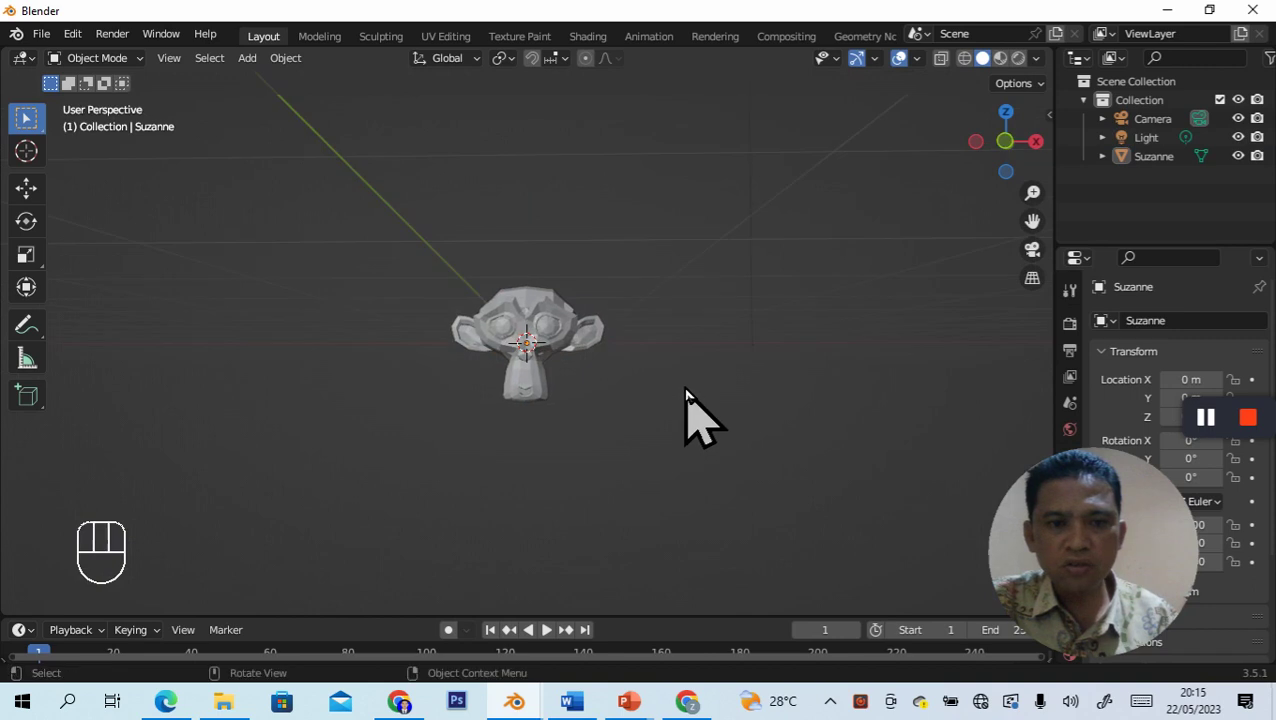
scroll(686, 400, "down", 3)
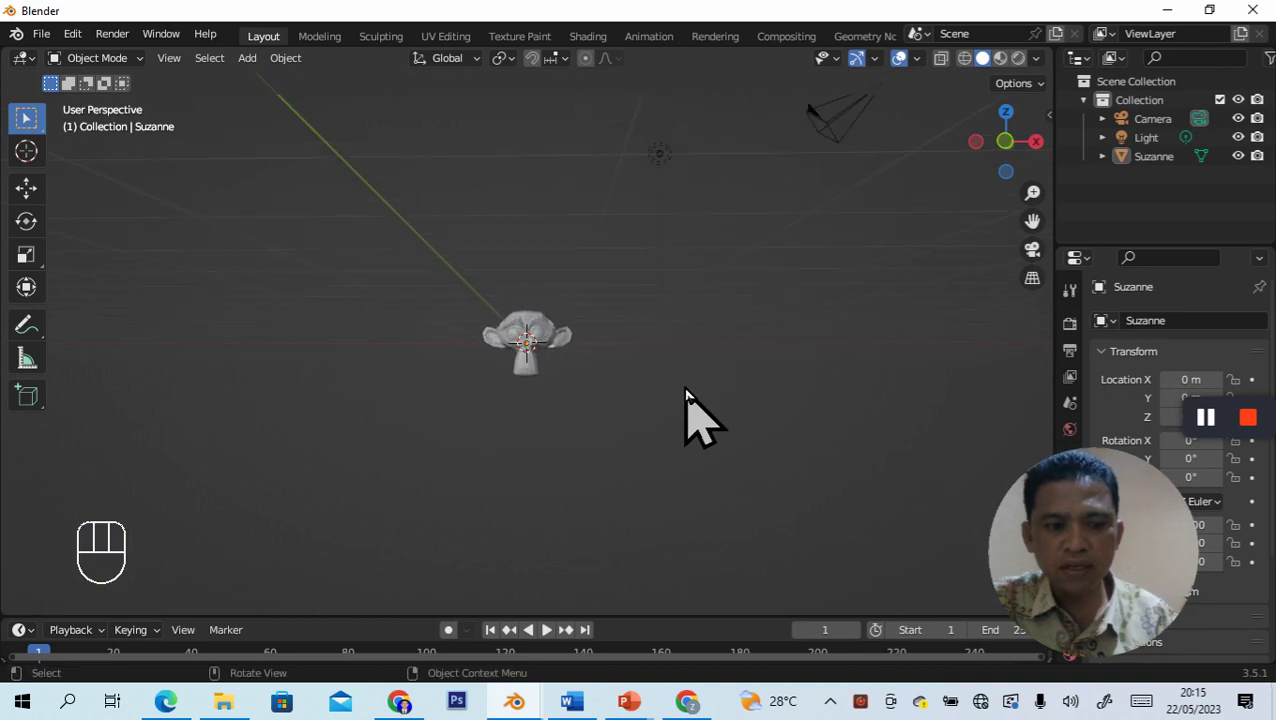
key("grave")
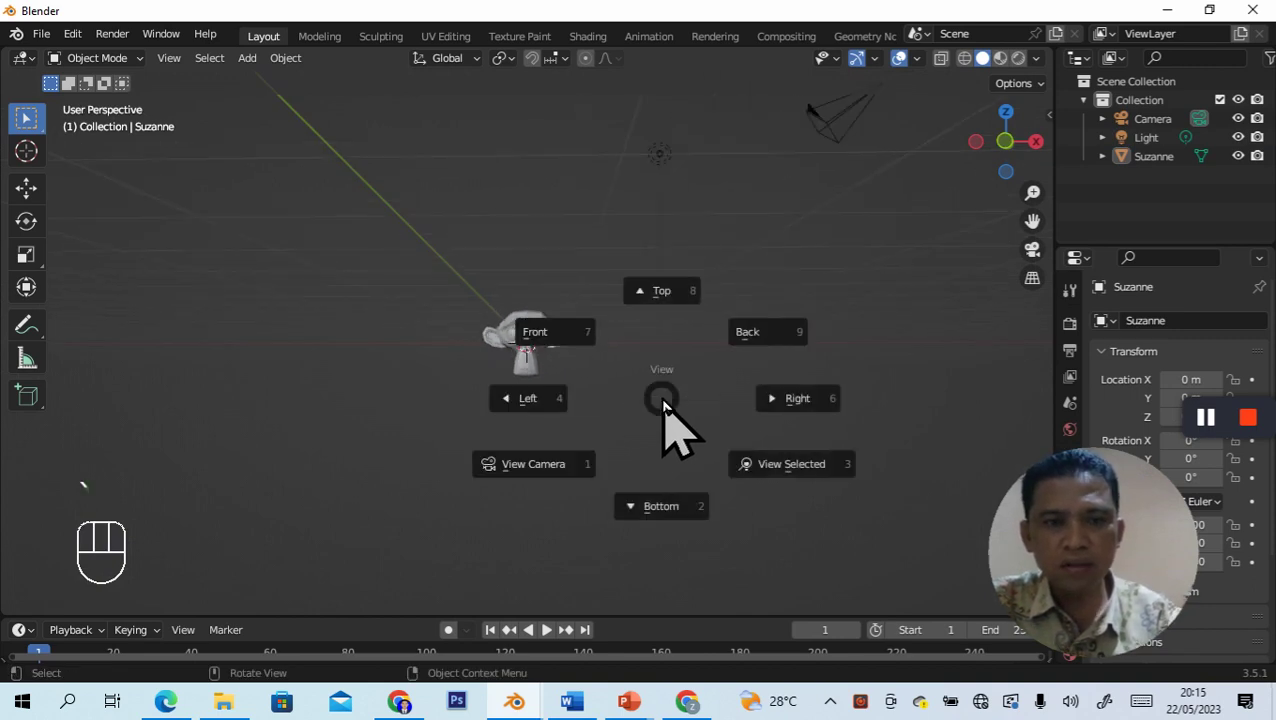
left_click(552, 343)
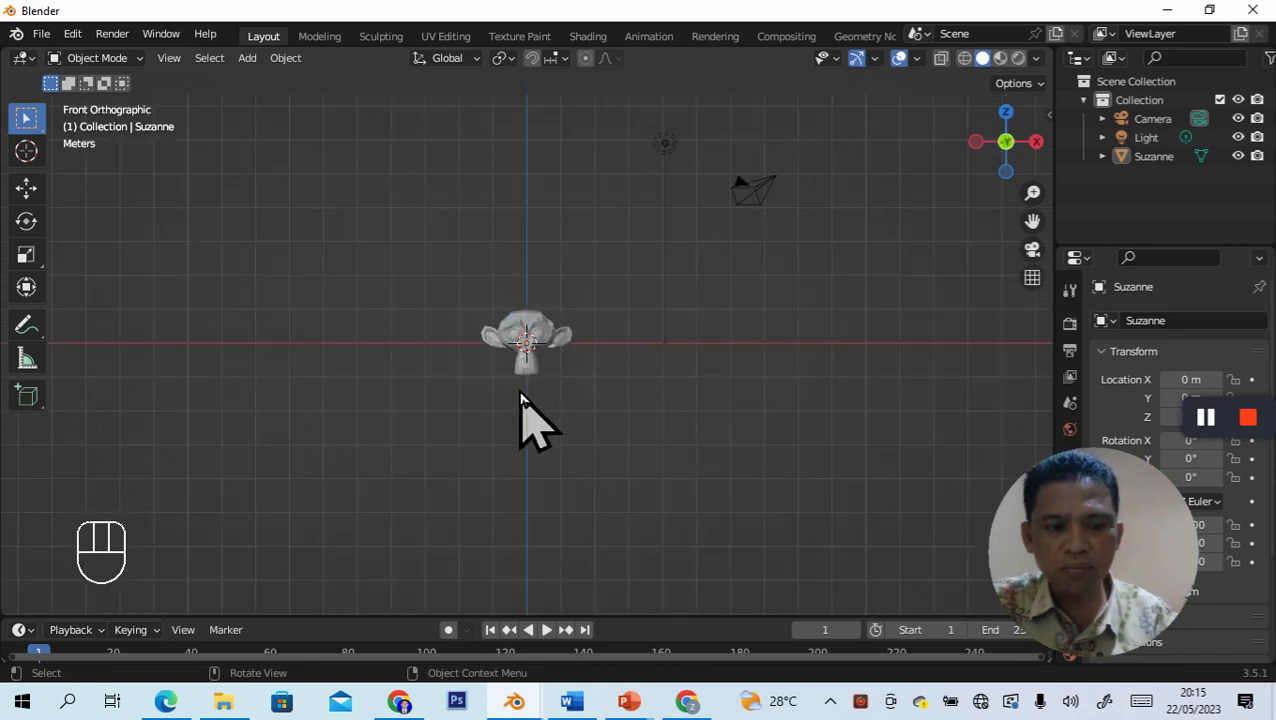
key("grave")
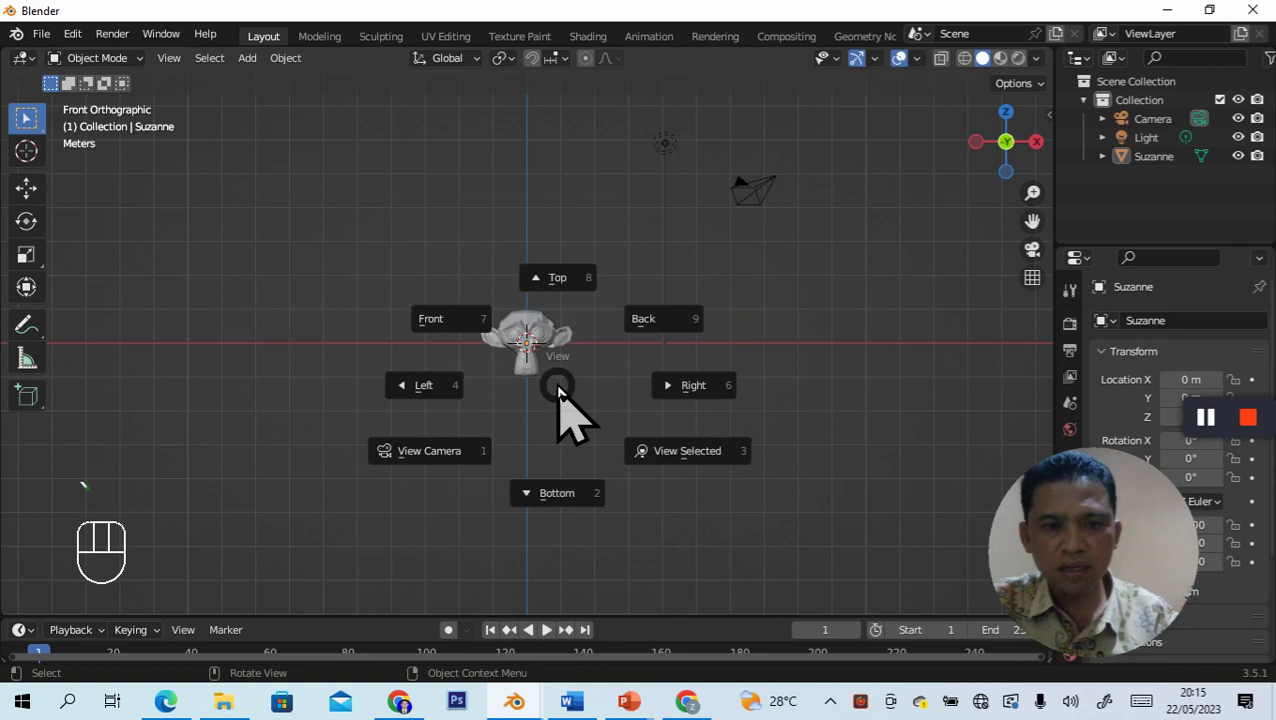
left_click(668, 338)
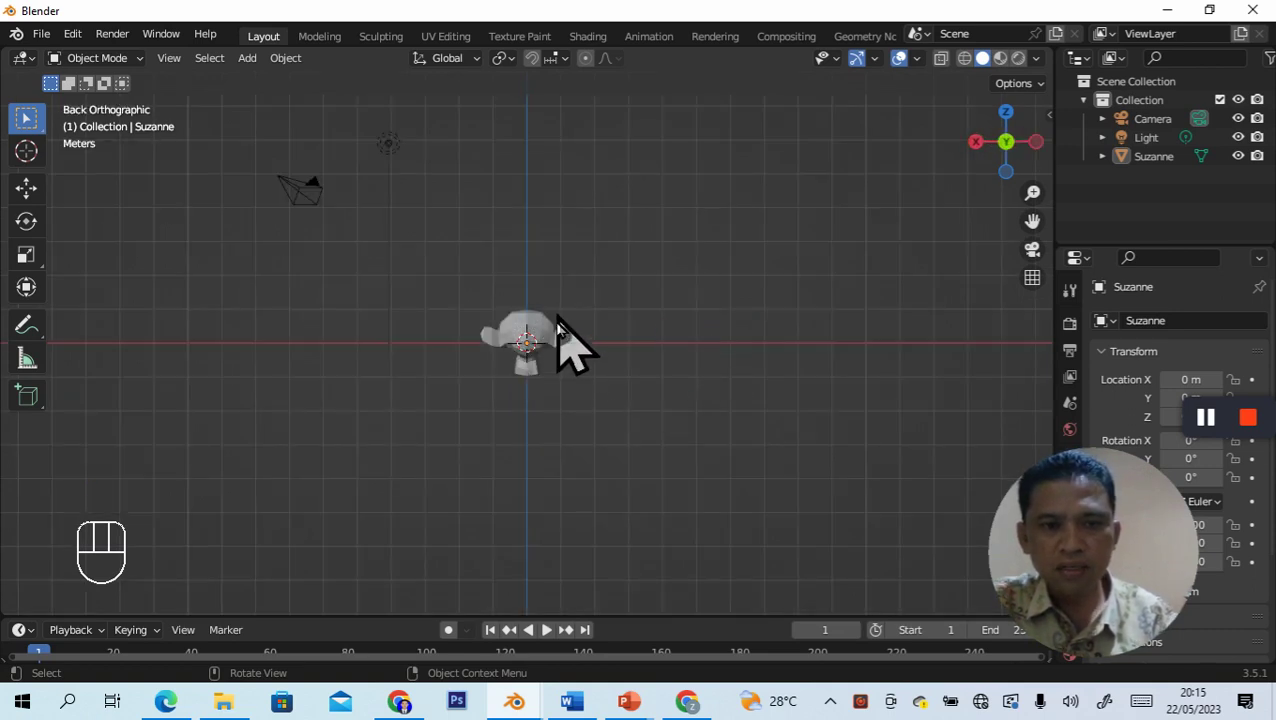
Step: Frame the monkey head's mesh with View Selected in Edit Mode, then return to Object Mode
key("Tab")
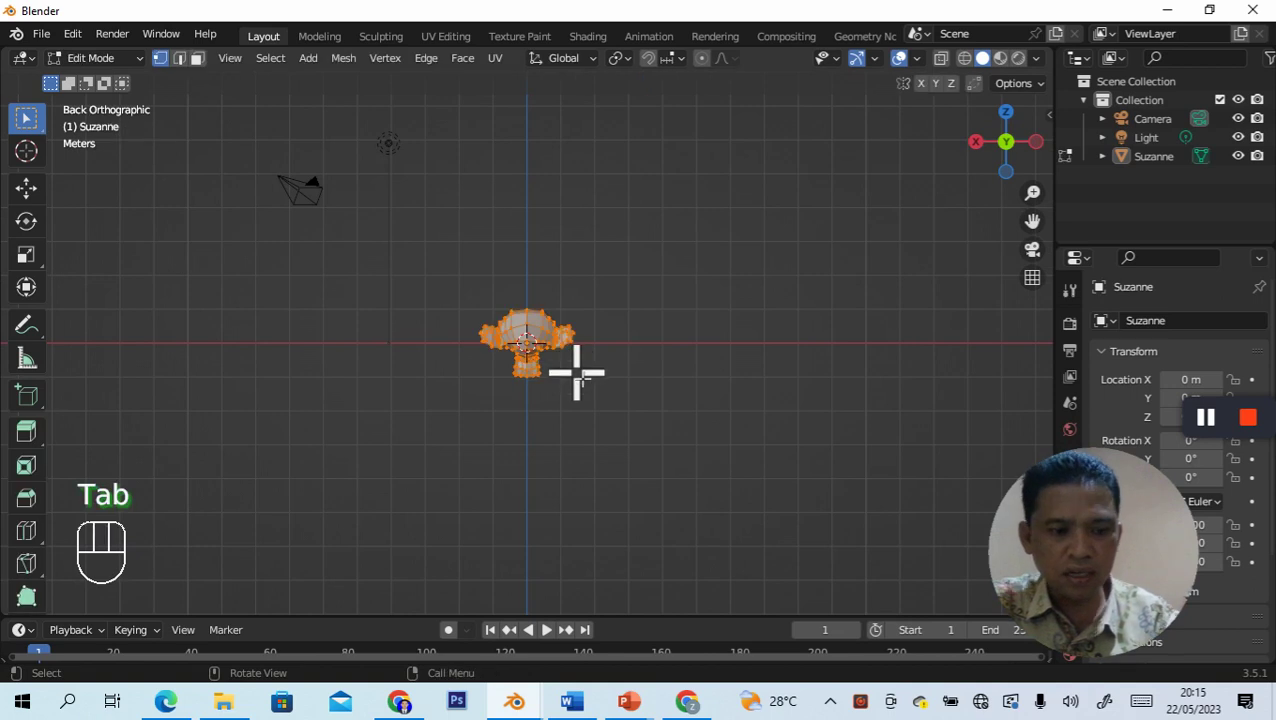
key("grave")
left_click(692, 555)
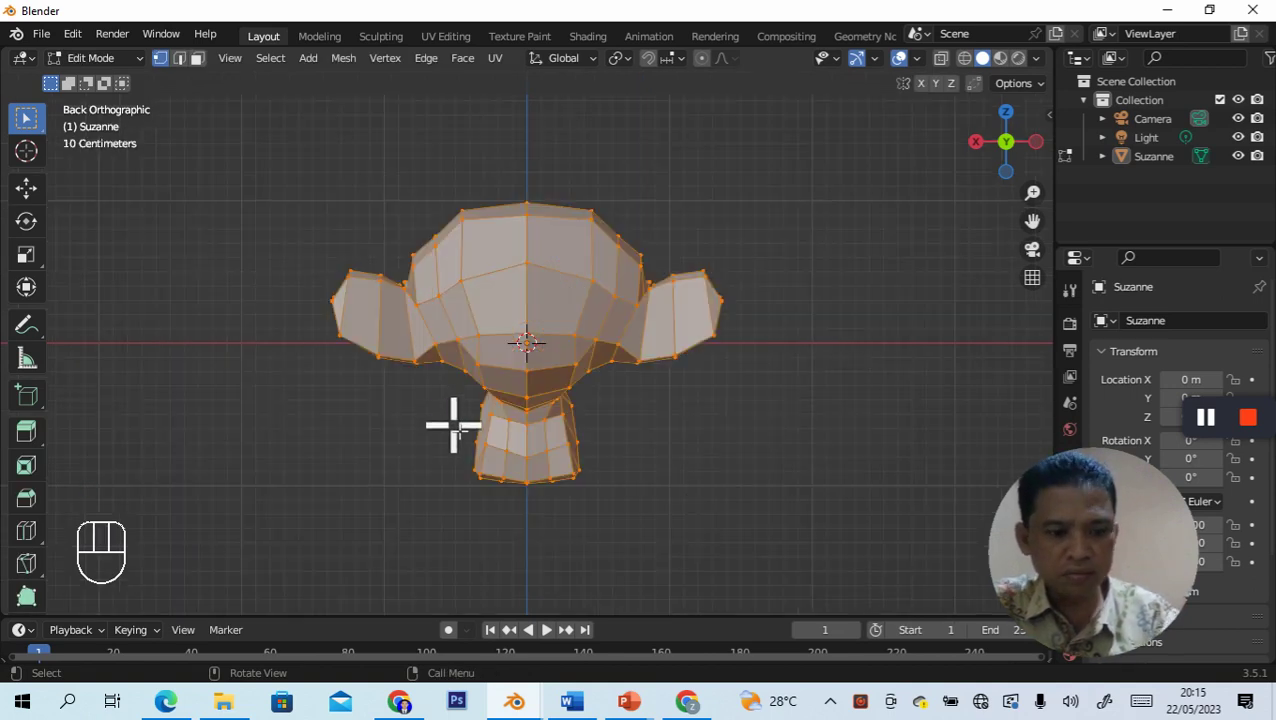
key("Tab")
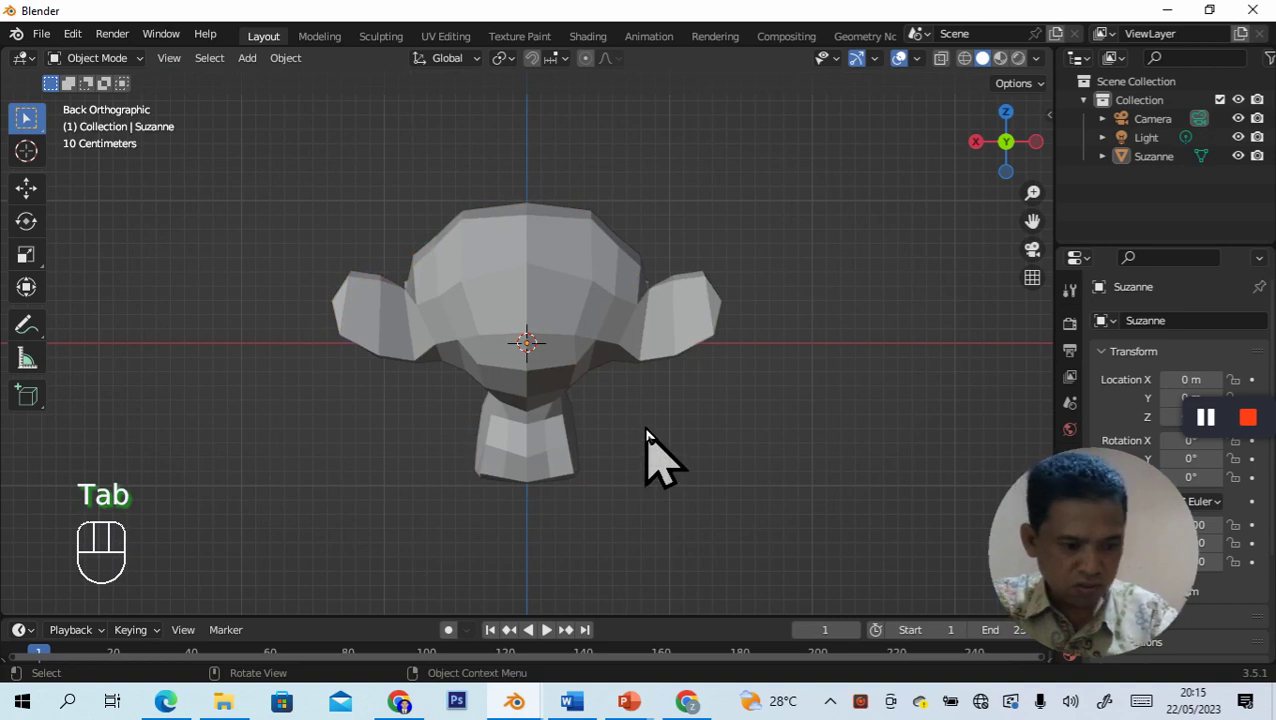
Step: Examine the monkey head from the left, including its mesh in Edit Mode, then from the top in Object Mode
key("grave")
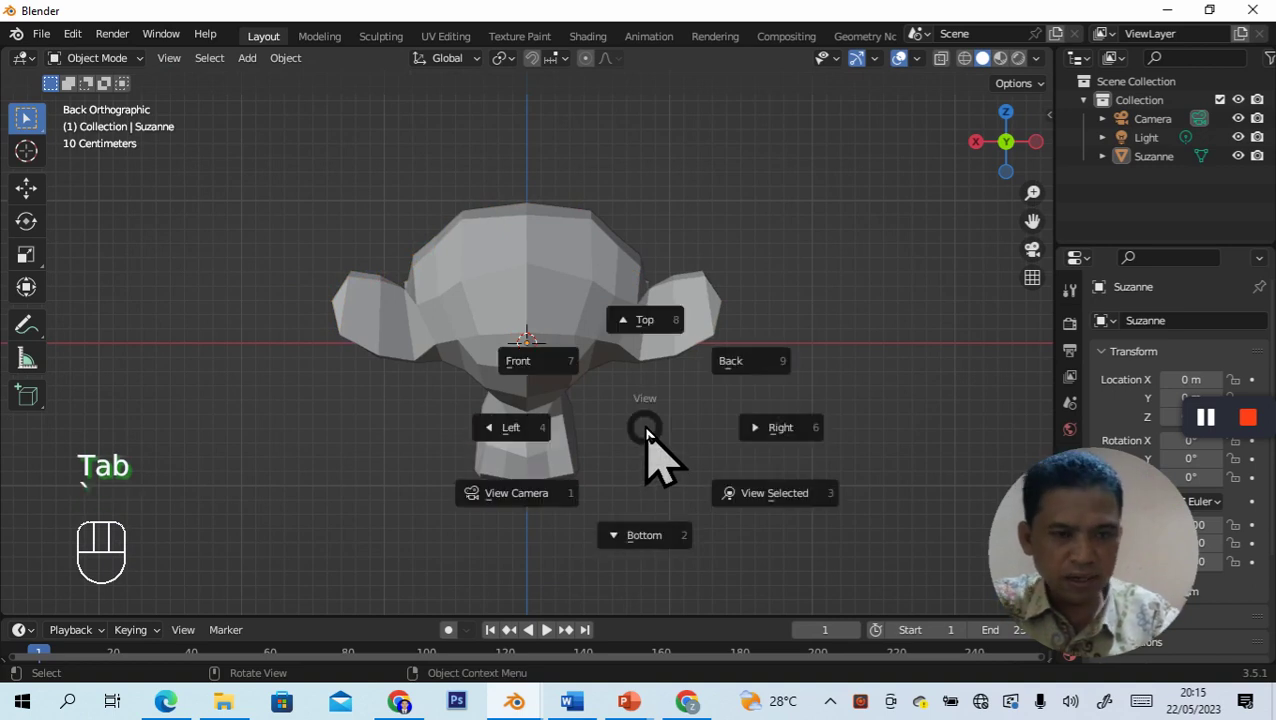
left_click(511, 438)
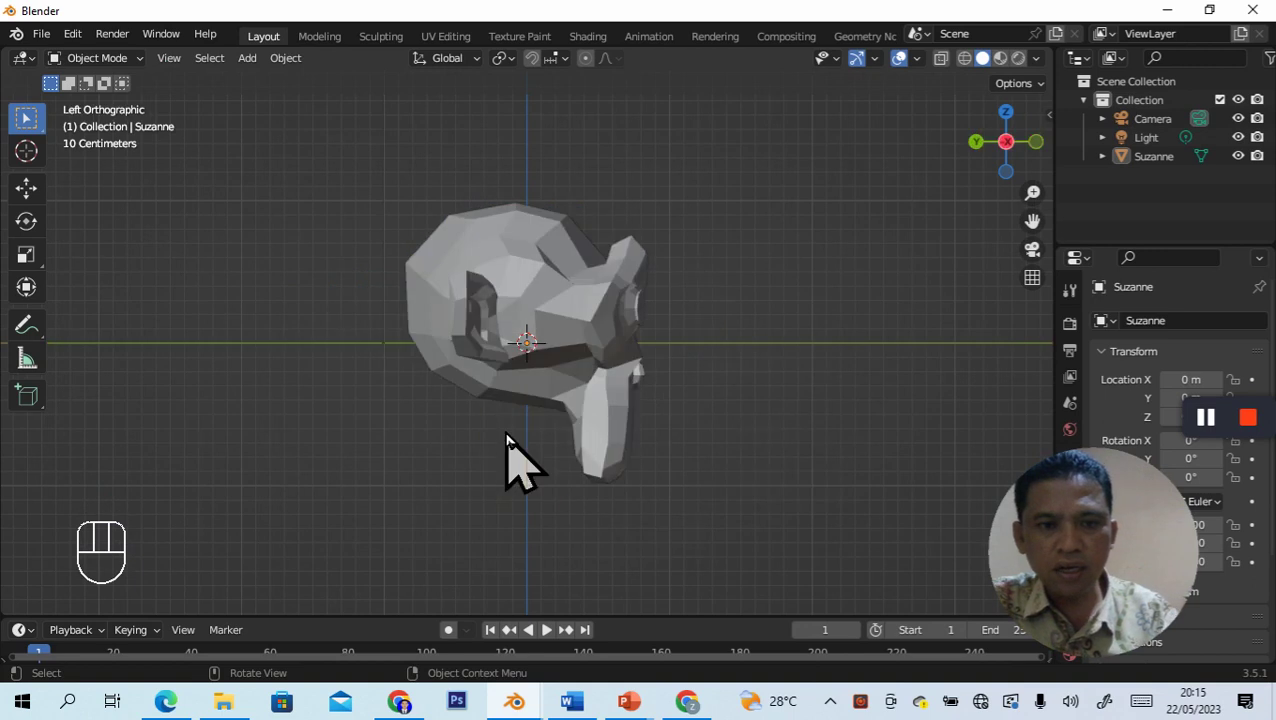
key("Tab")
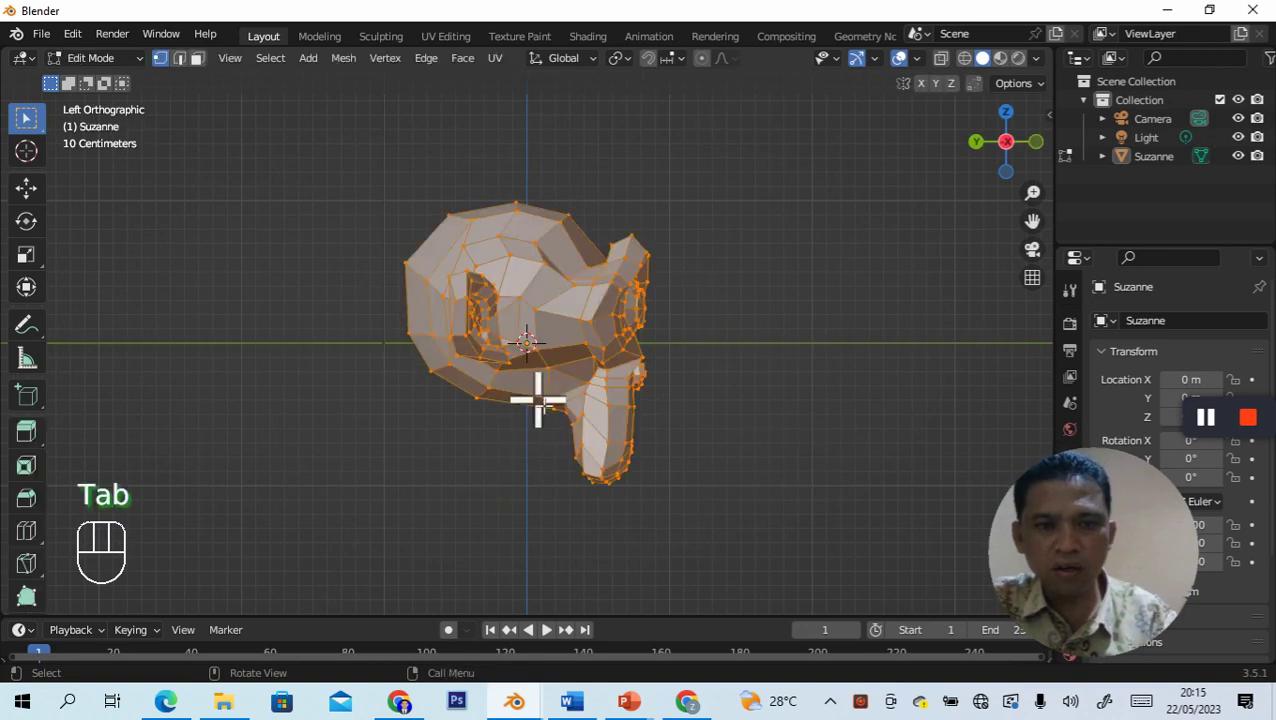
key("Tab")
key("grave")
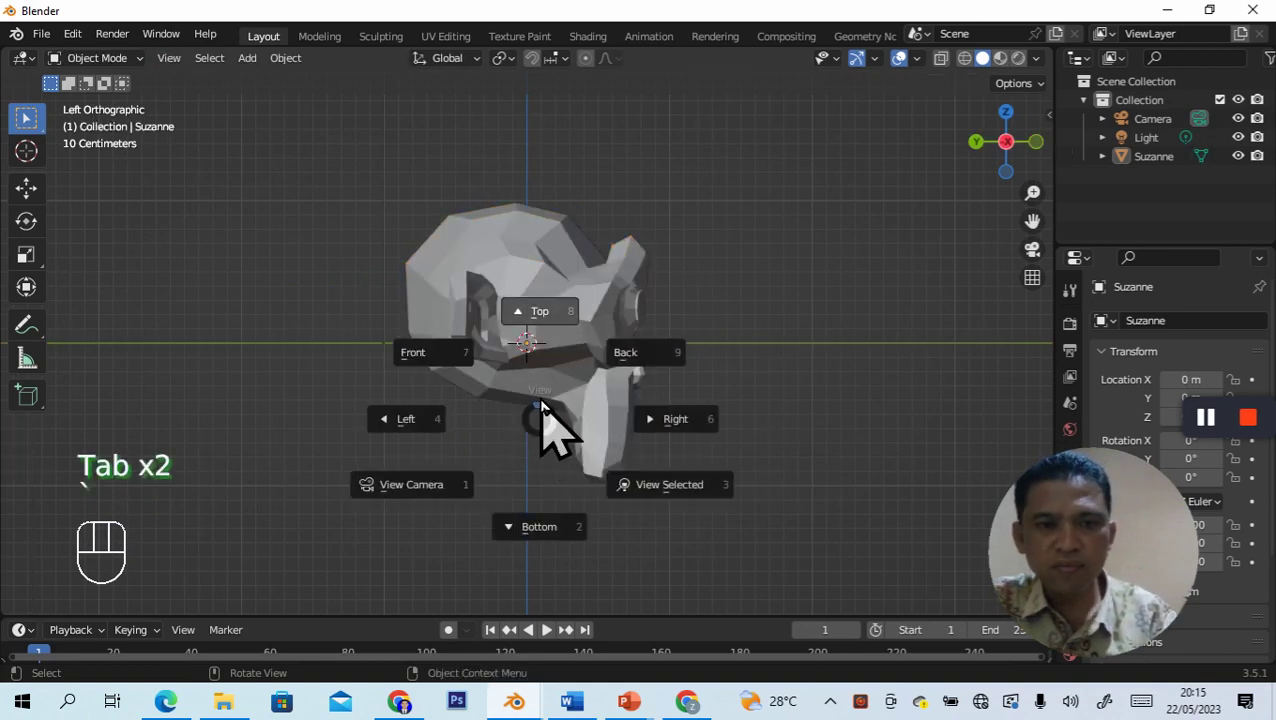
left_click(545, 314)
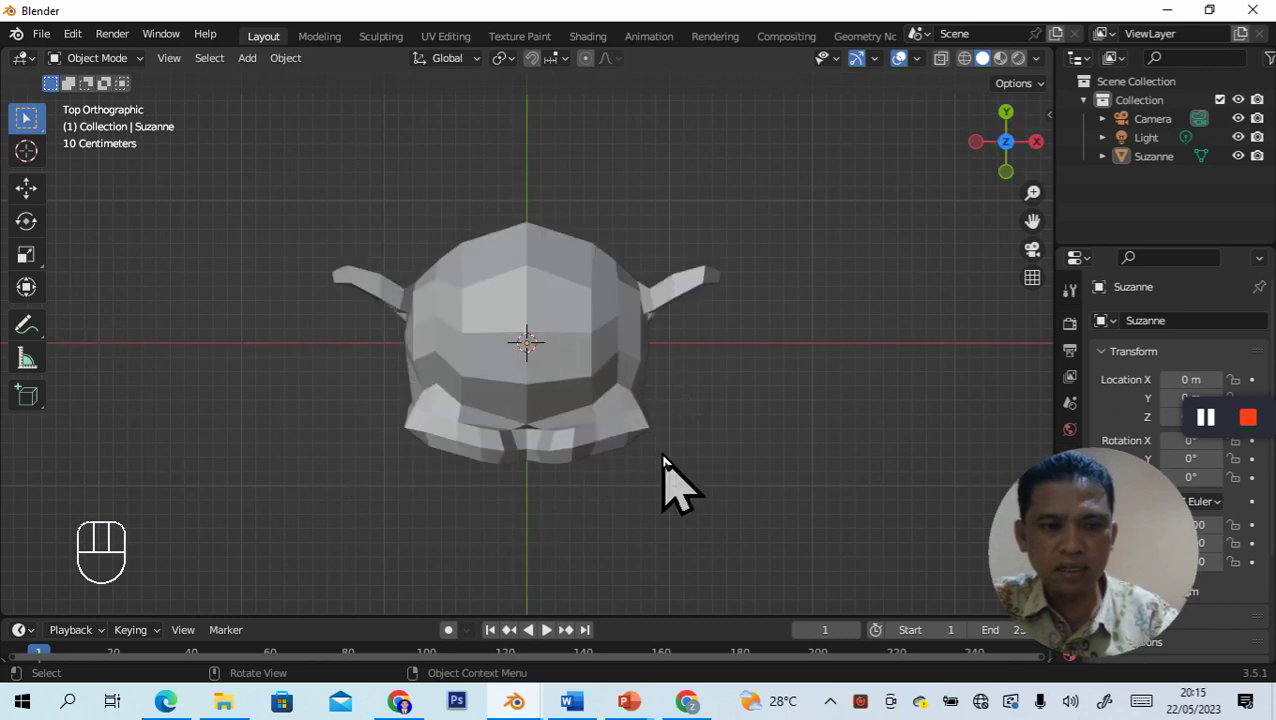
Step: Examine the monkey head from the front at different zoom levels, then from a raised perspective angle
key("grave")
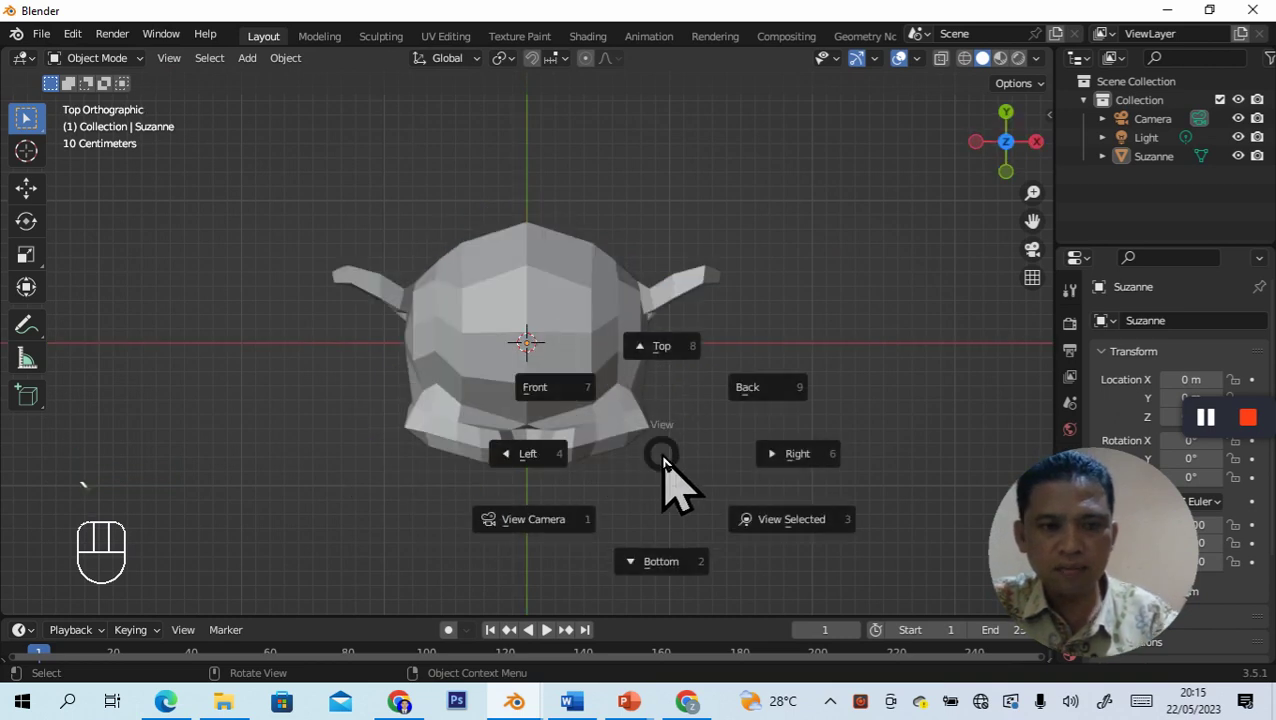
left_click(538, 392)
scroll(716, 474, "down", 3)
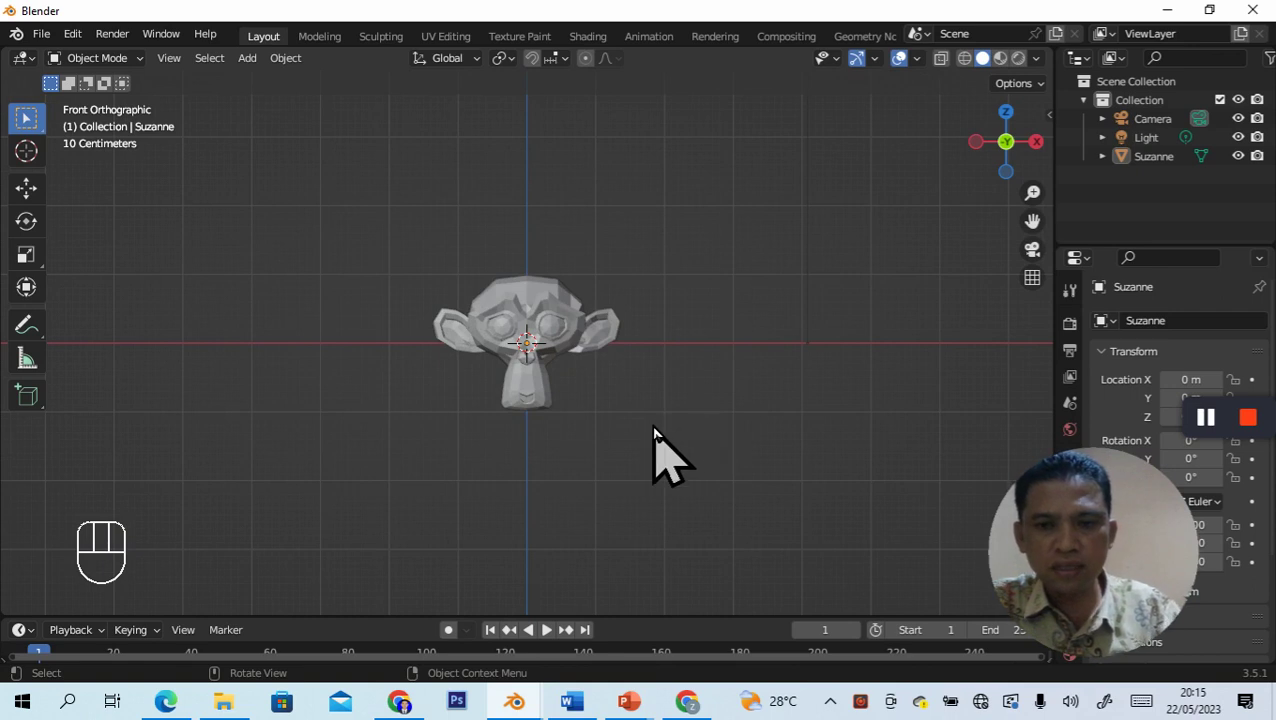
scroll(658, 430, "up", 3)
scroll(658, 430, "down", 3)
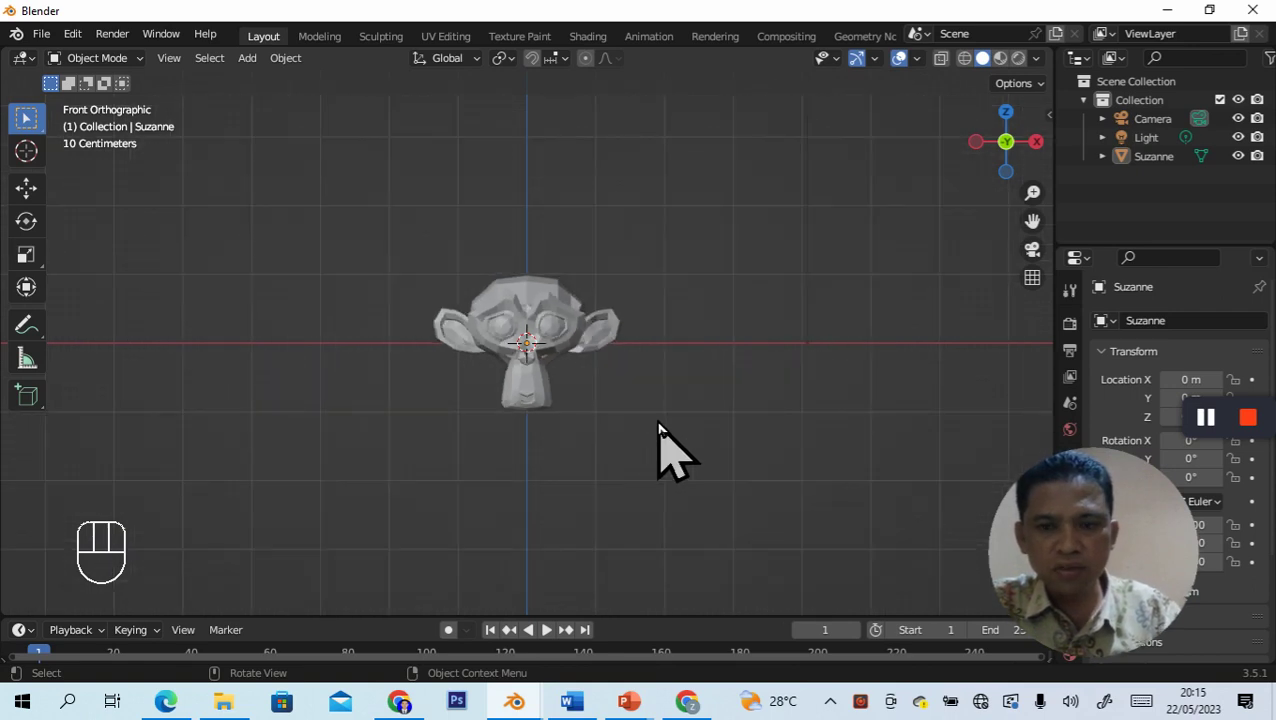
scroll(658, 430, "down", 3)
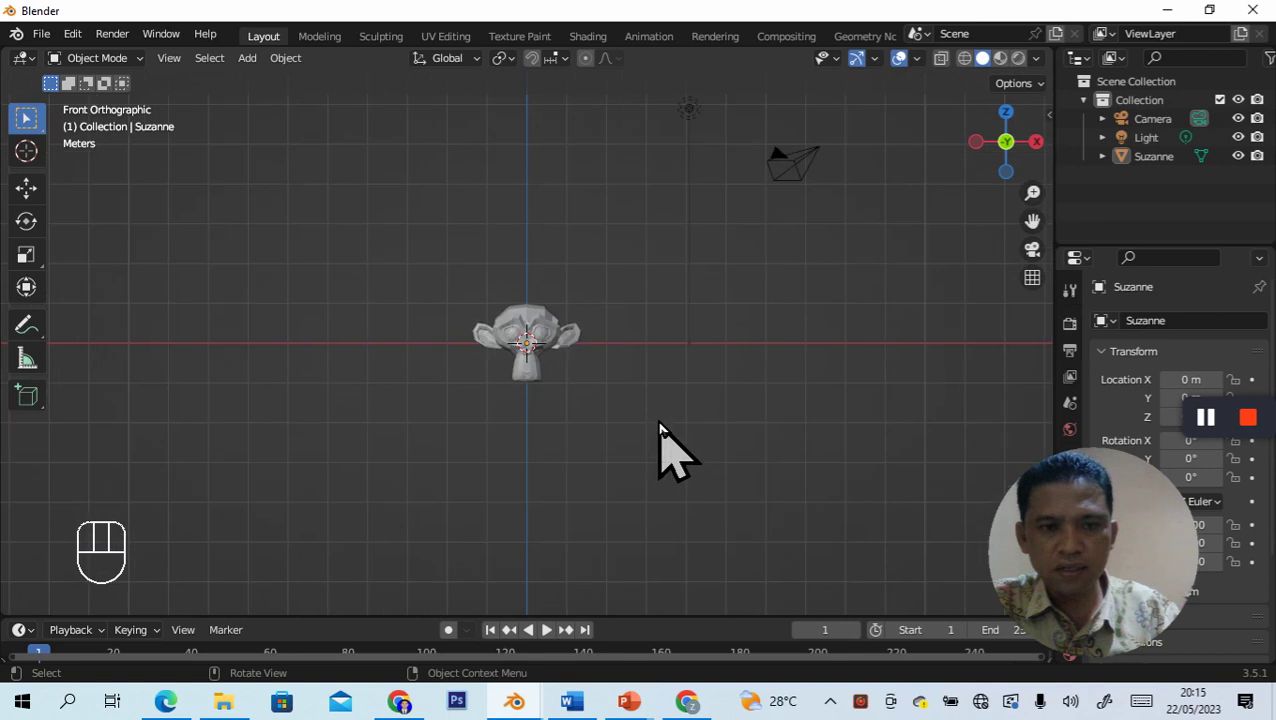
middle_click_drag(707, 380, 710, 418)
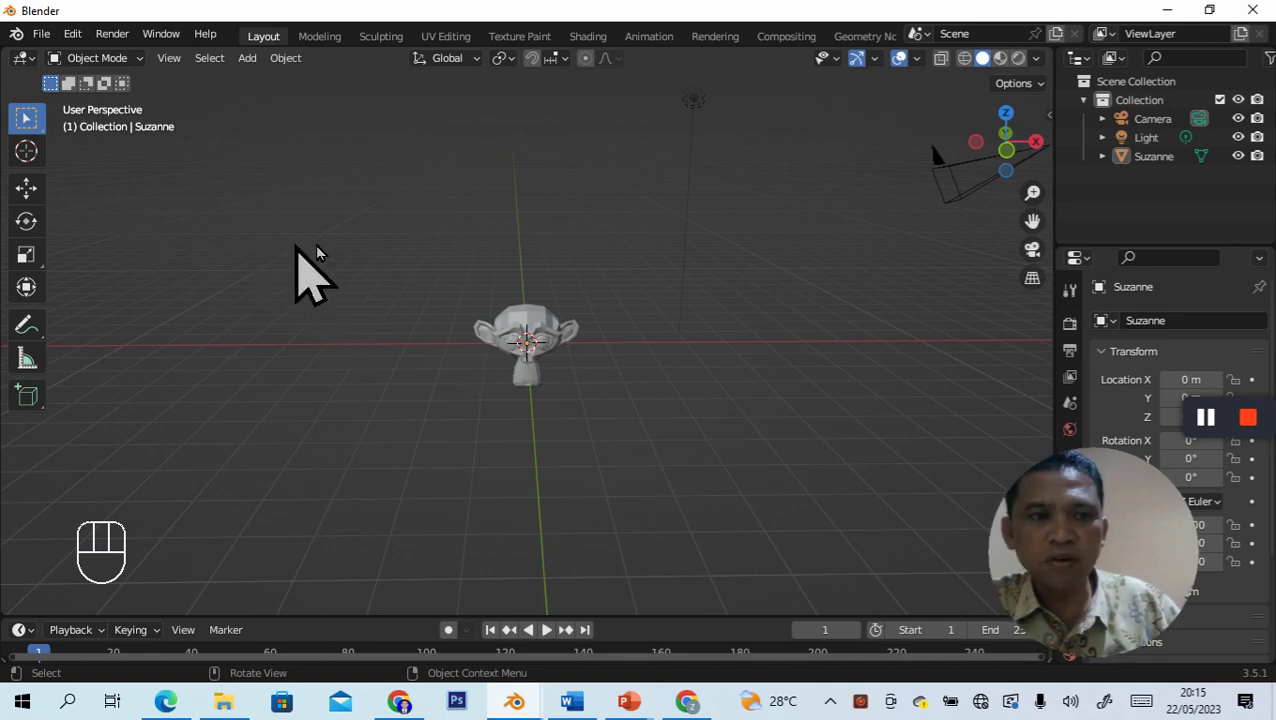
Step: Select the monkey head and move it slightly along X to about 0.02 m and slightly down along Z
left_click(27, 188)
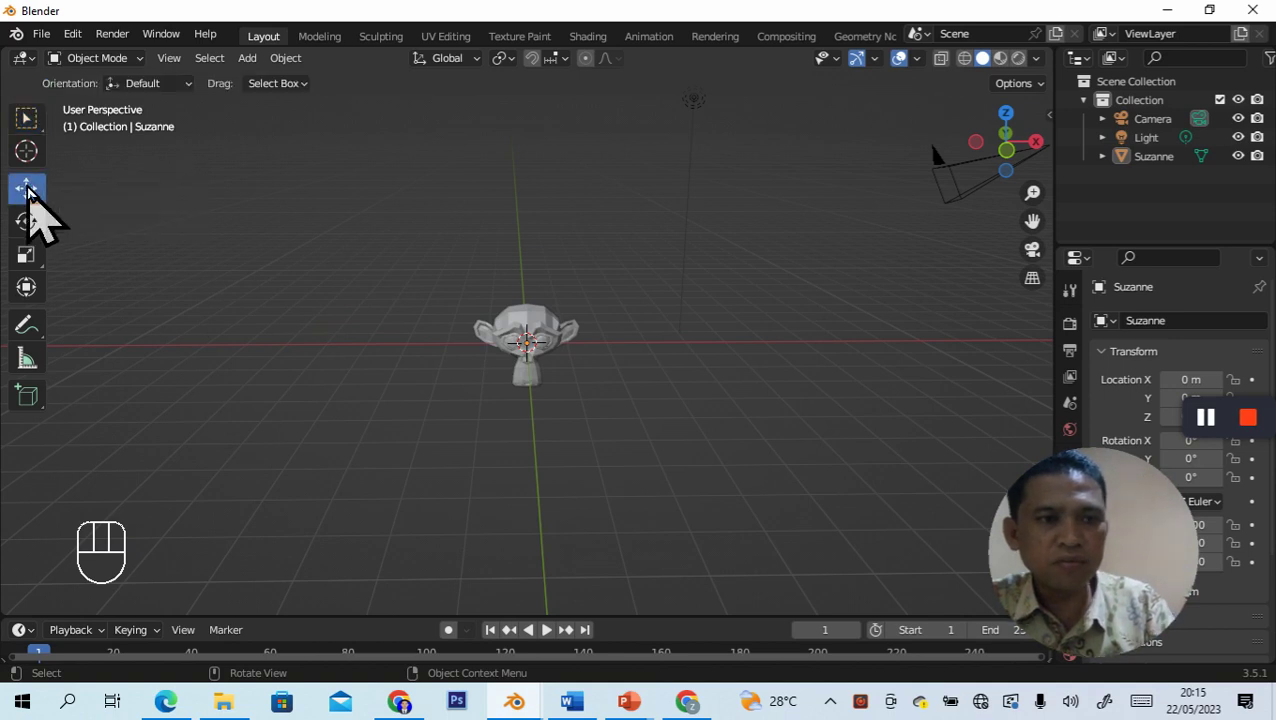
left_click(528, 342)
mouse_move(605, 345)
left_mouse_down()
mouse_move(686, 341)
mouse_move(608, 342)
left_mouse_up()
mouse_move(530, 272)
left_mouse_down()
mouse_move(531, 222)
mouse_move(531, 290)
left_mouse_up()
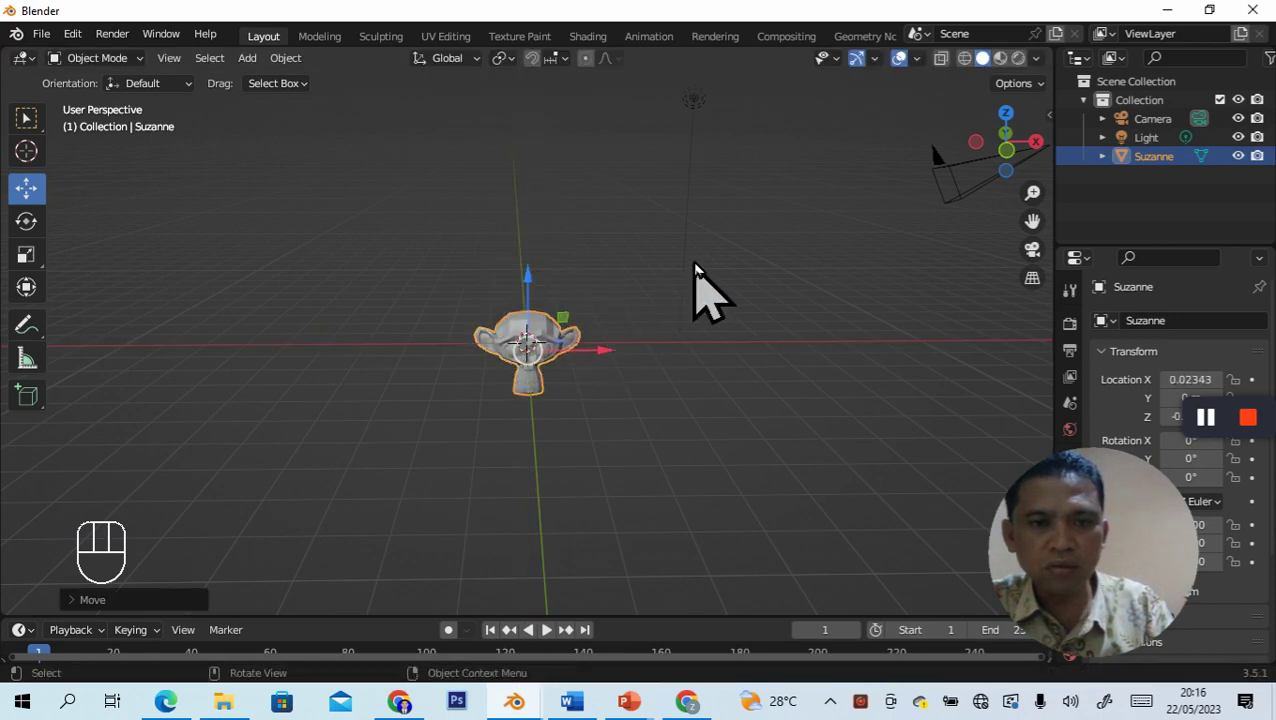
Step: Move the monkey head along Y and to X about 0.71 m in top view, then raise it along Z in front view
left_click(1007, 116)
left_click_drag(533, 298, 545, 272)
left_click_drag(598, 343, 628, 344)
left_click(1006, 172)
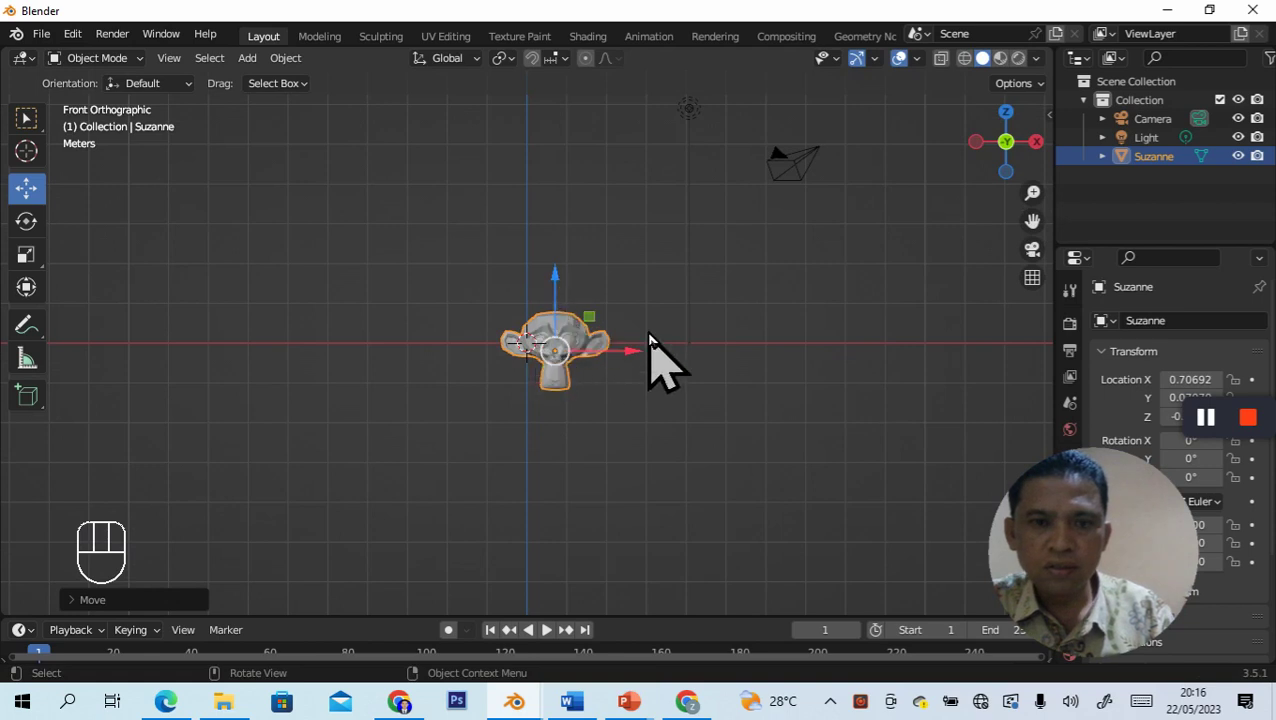
left_click_drag(561, 288, 558, 243)
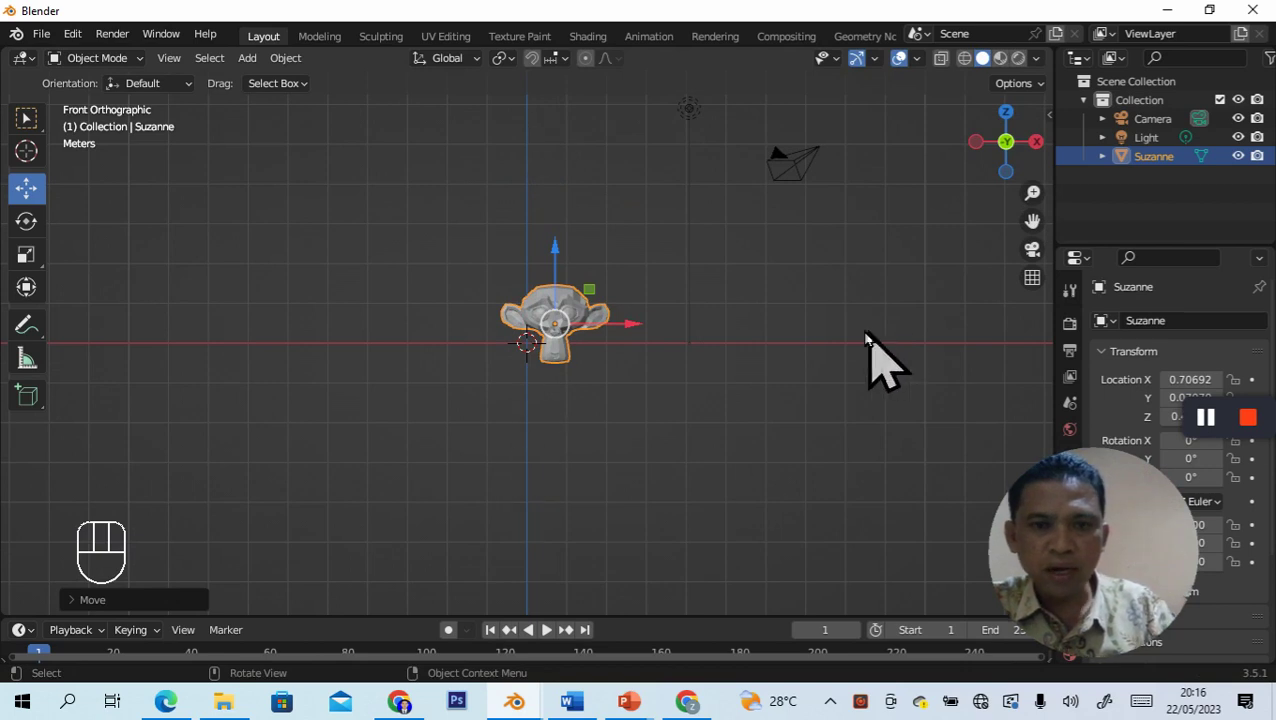
Step: Check the monkey head in perspective, then move it back along X to about 0.09 m in front view
middle_click_drag(803, 248, 709, 271)
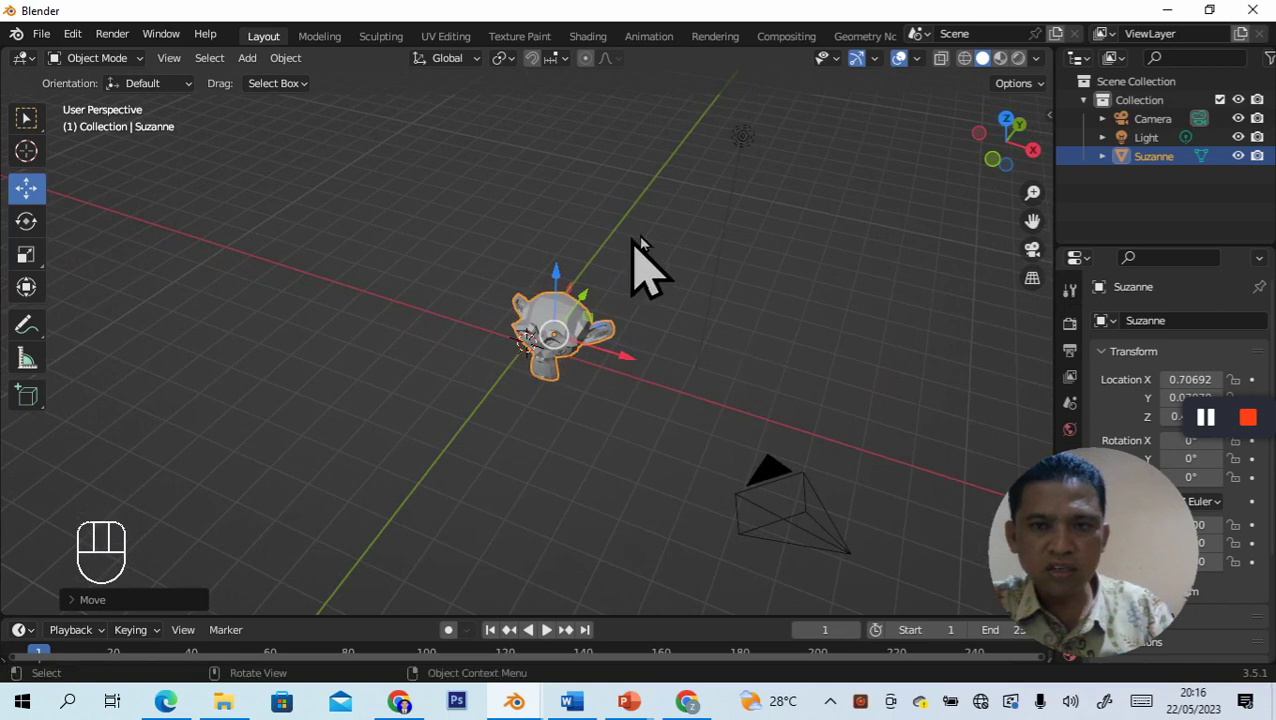
middle_click_drag(911, 336, 942, 218)
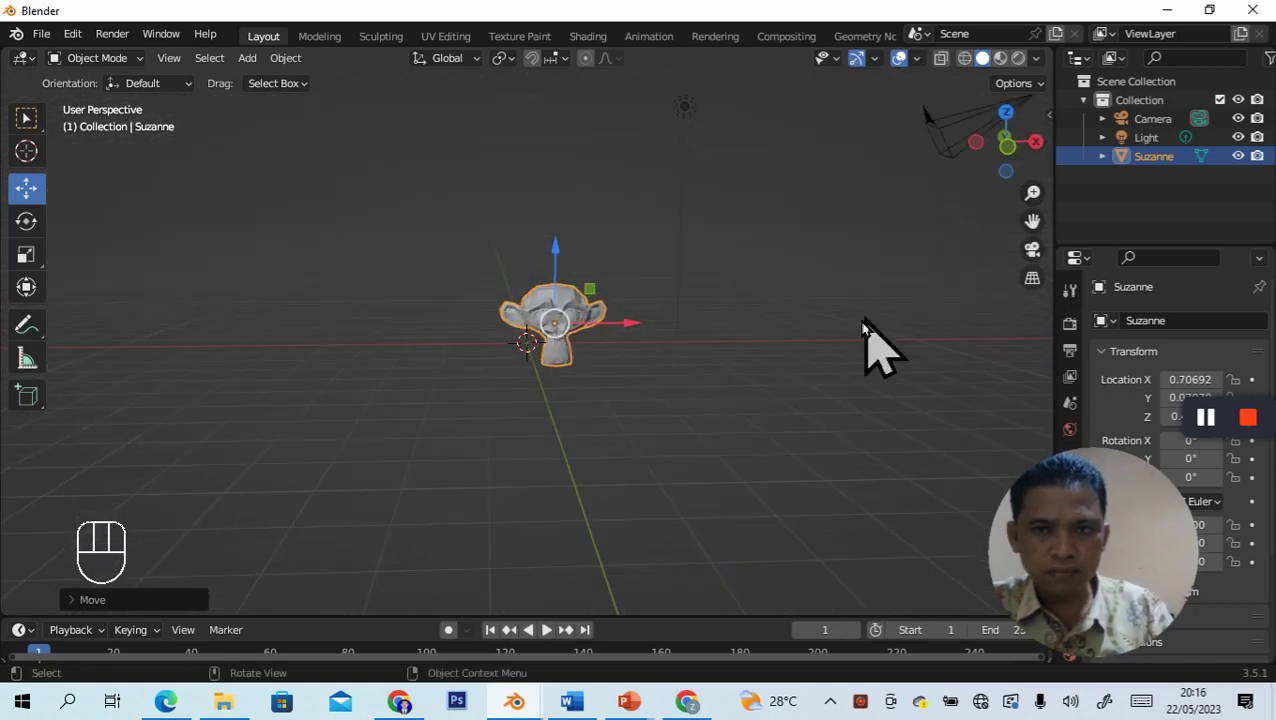
left_click(1006, 148)
left_click_drag(618, 325, 587, 322)
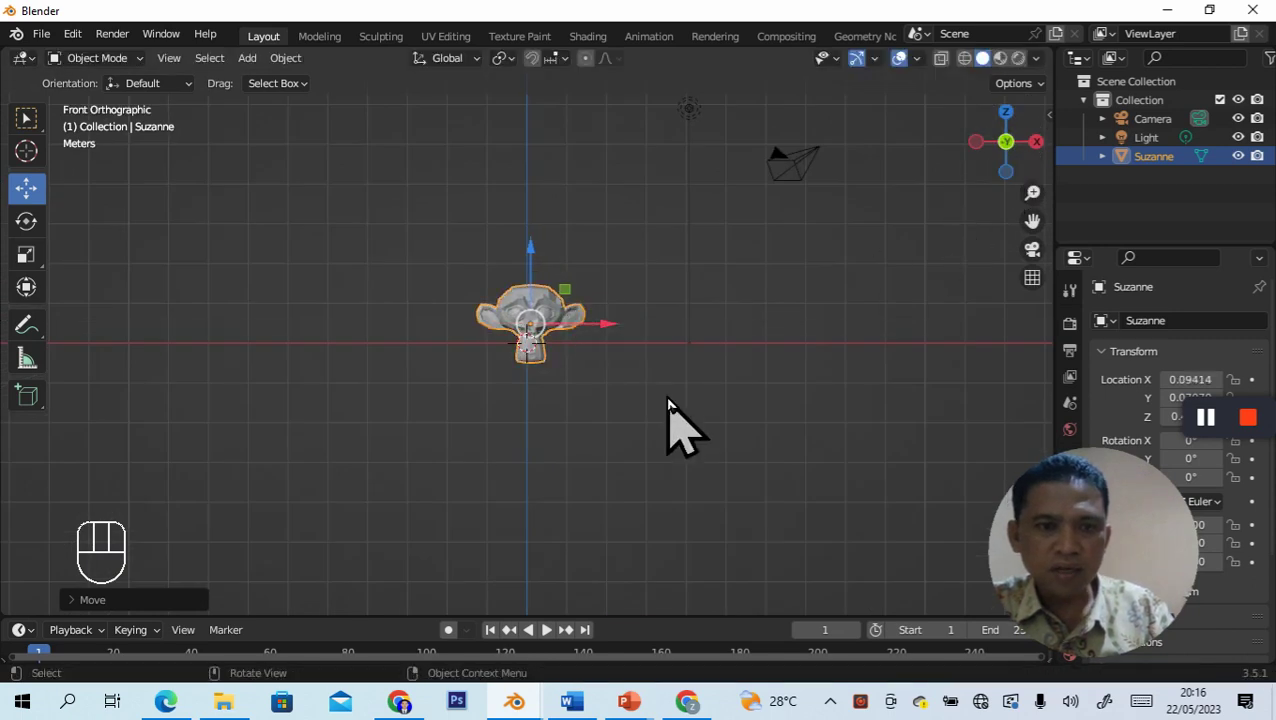
Step: Rotate the monkey head about its axes to about X 0.3°, Y -6.15° and Z -358°, then return to the Select Box tool
left_click(28, 224)
mouse_move(582, 328)
left_mouse_down()
mouse_move(562, 325)
mouse_move(584, 336)
mouse_move(563, 336)
left_mouse_up()
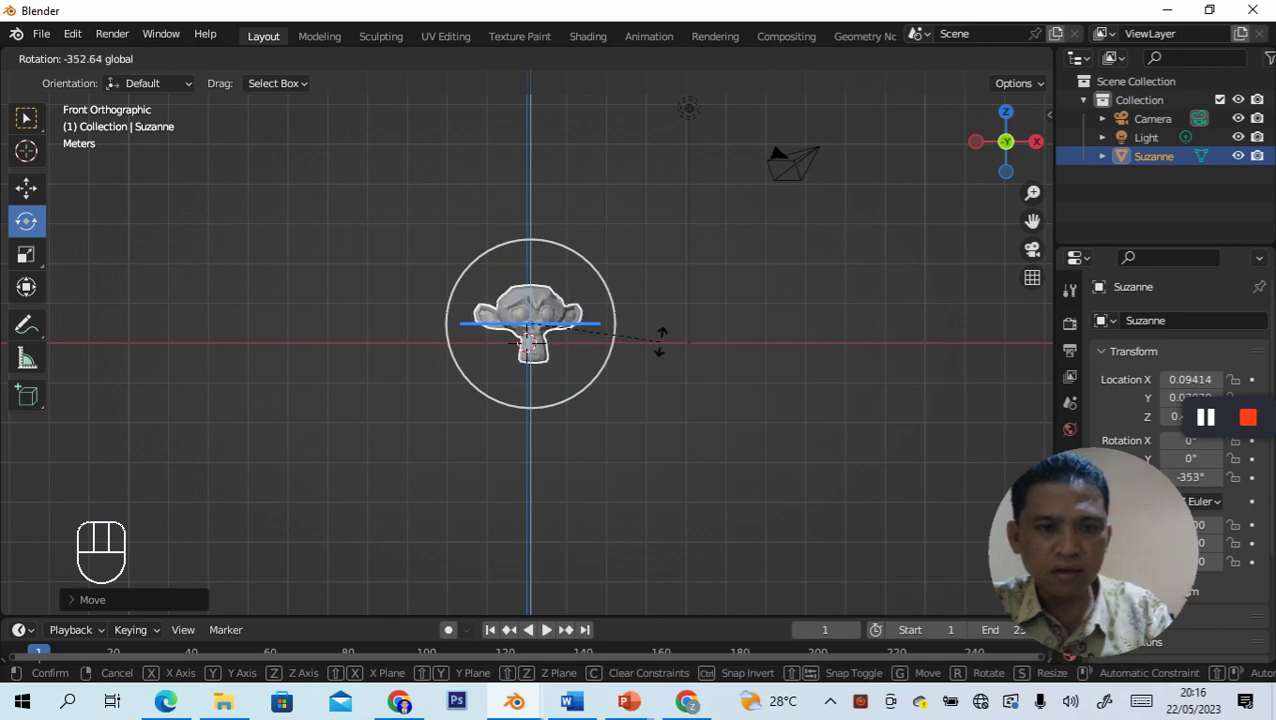
left_click_drag(670, 332, 640, 365)
left_click_drag(532, 346, 531, 413)
left_click_drag(531, 460, 535, 510)
left_click_drag(603, 343, 625, 322)
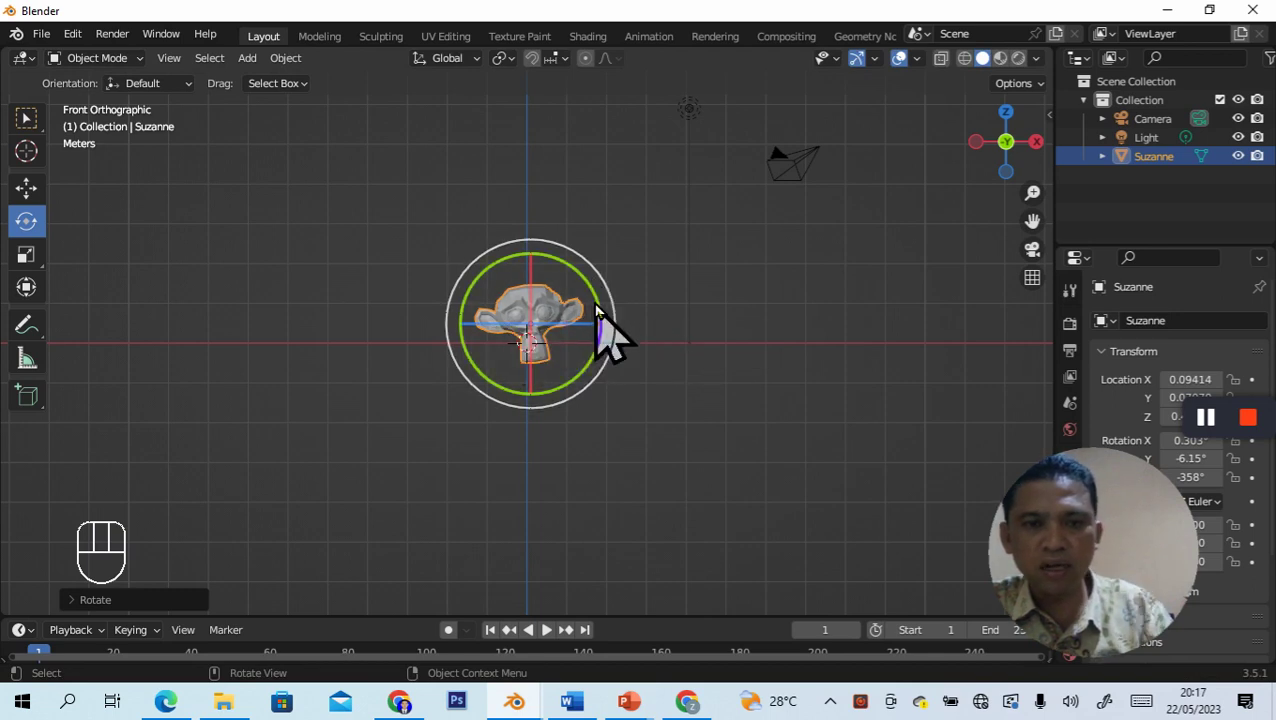
left_click(22, 122)
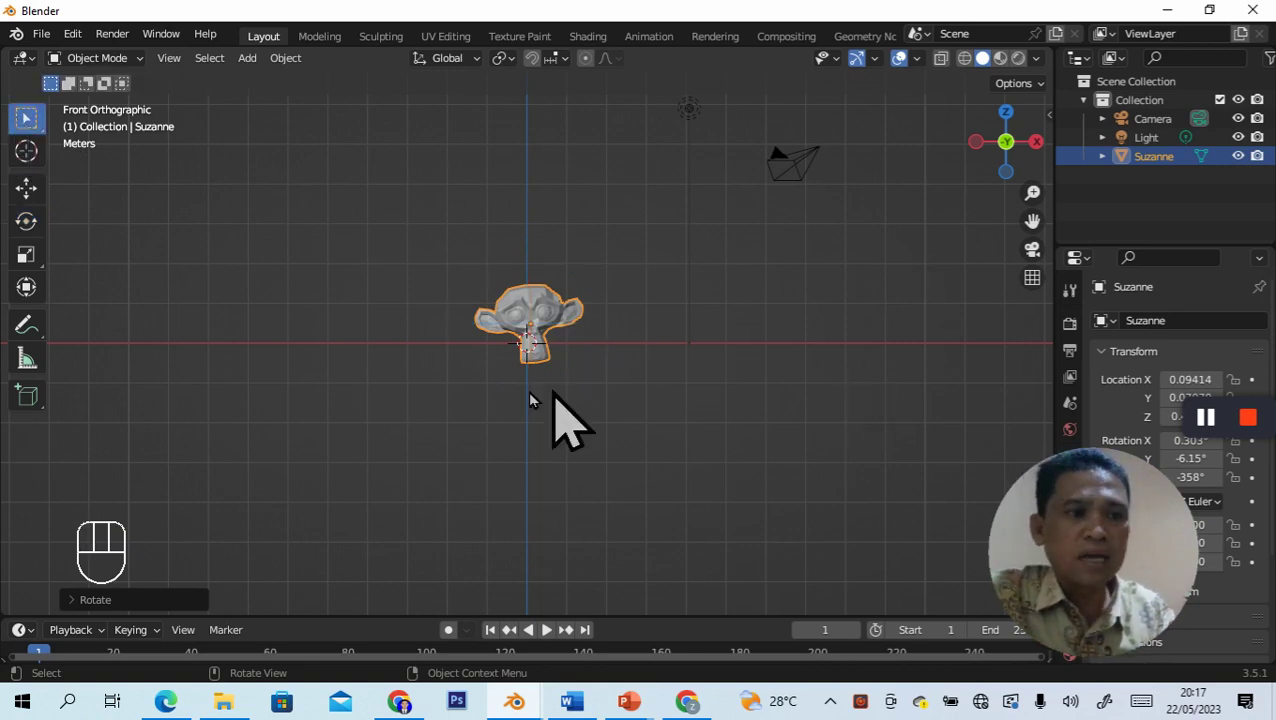
Step: Enlarge the monkey head with the Scale tool, using the X and Z axis handles
left_click(26, 256)
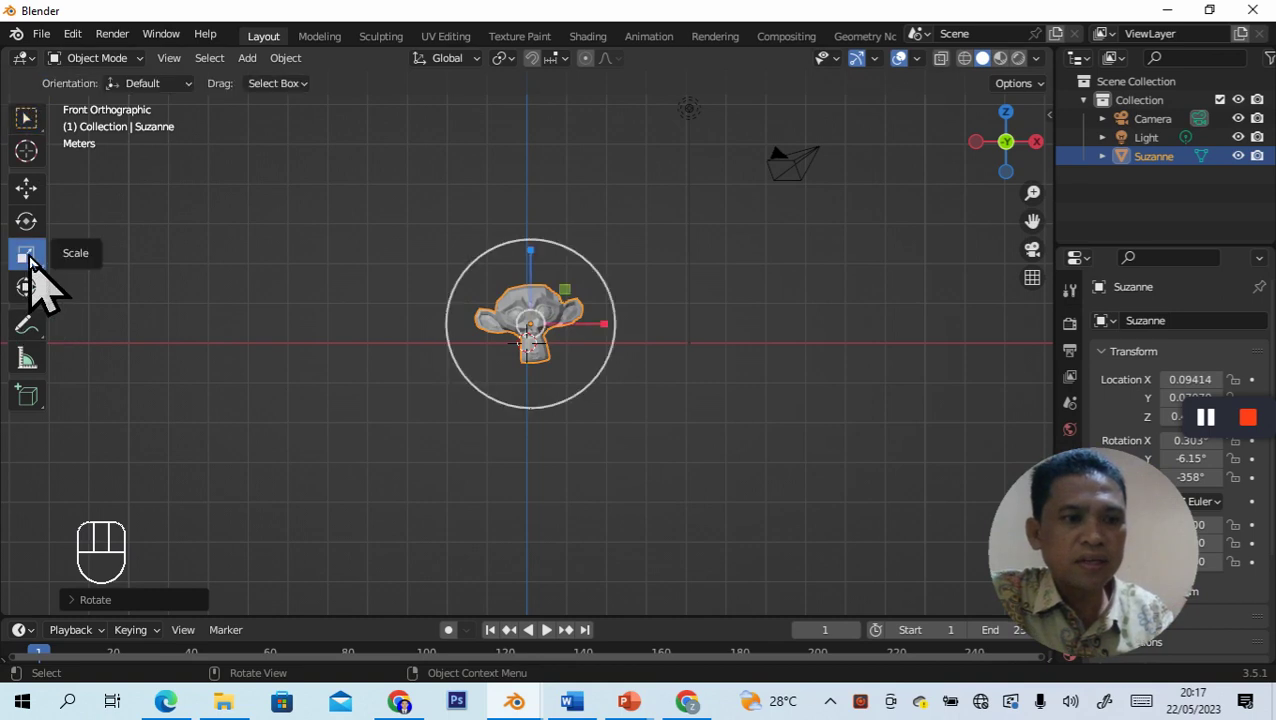
left_click_drag(604, 328, 636, 322)
left_click_drag(530, 245, 530, 215)
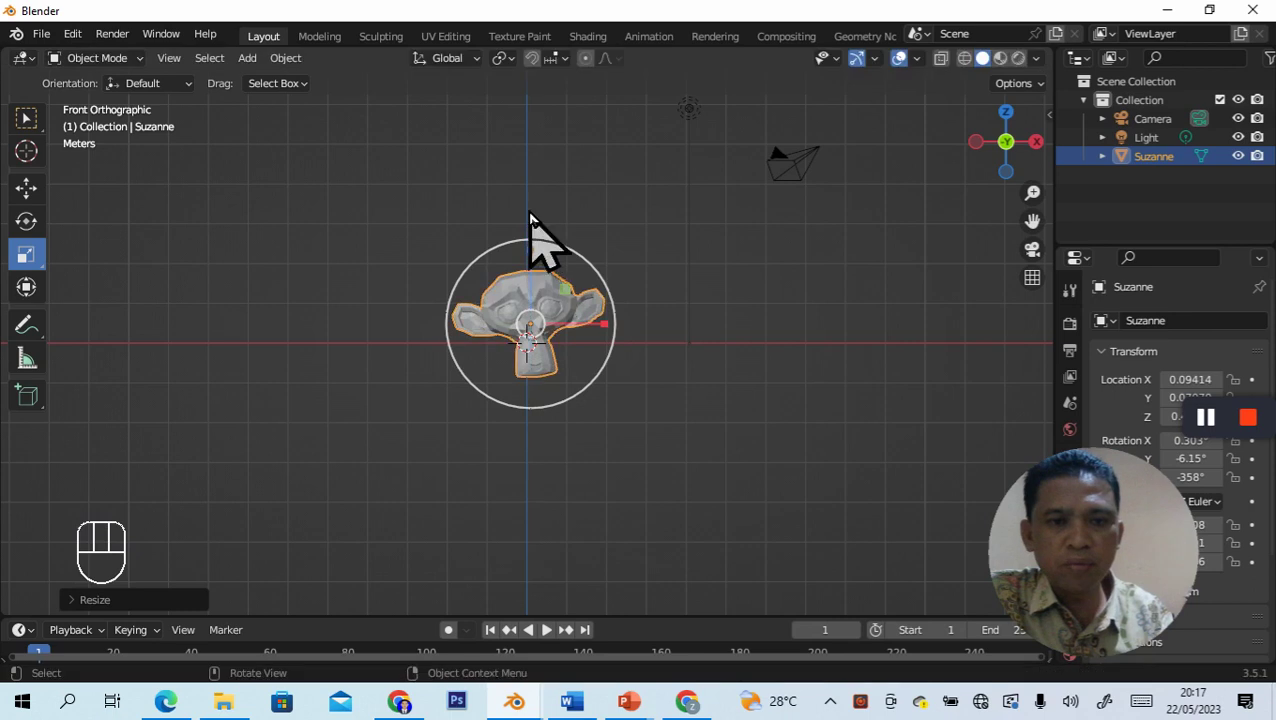
left_click(684, 440)
key("s")
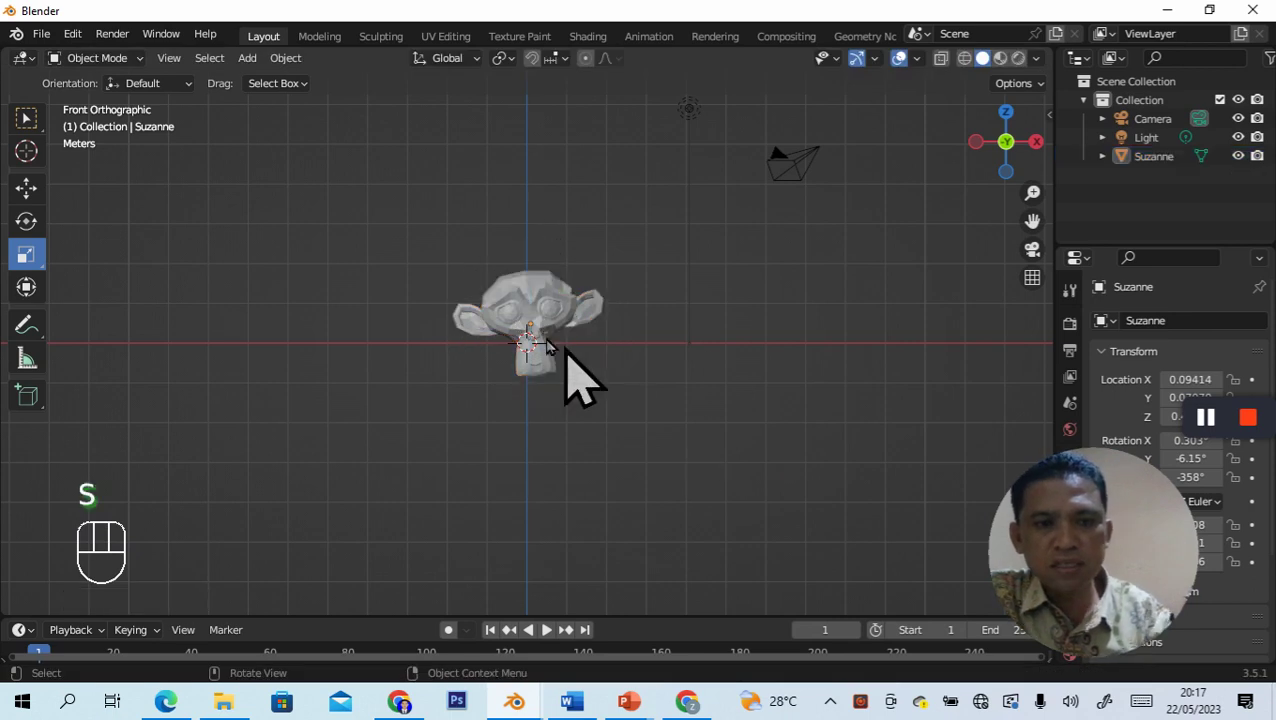
left_click(533, 337)
left_click(698, 445)
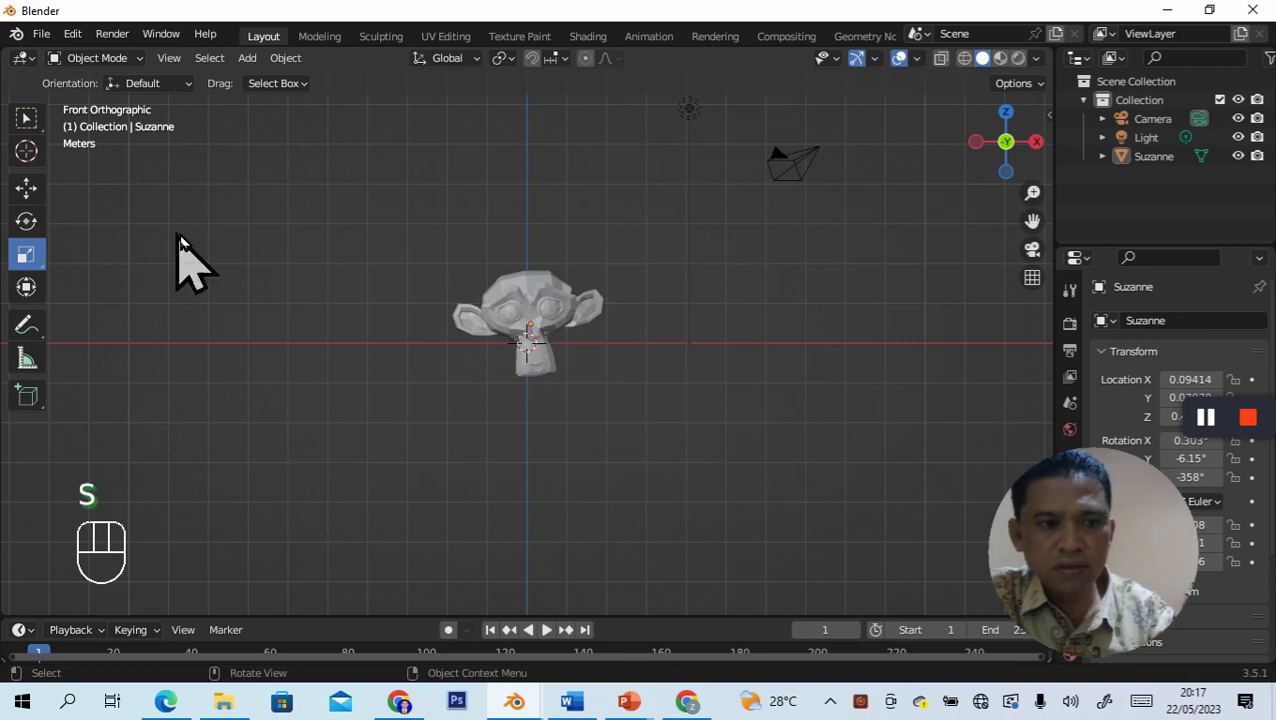
left_click(555, 304)
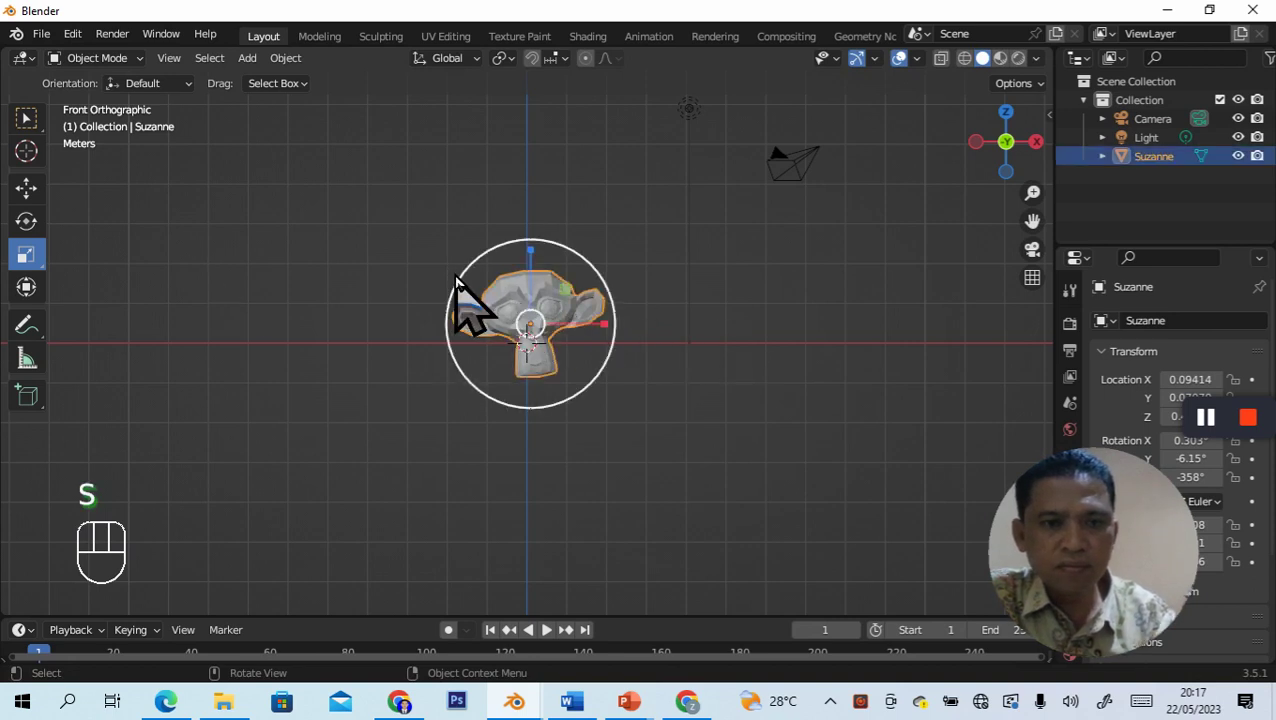
Step: Deselect the monkey head's mesh in Edit Mode, then enlarge the whole head uniformly in Object Mode
key("Tab")
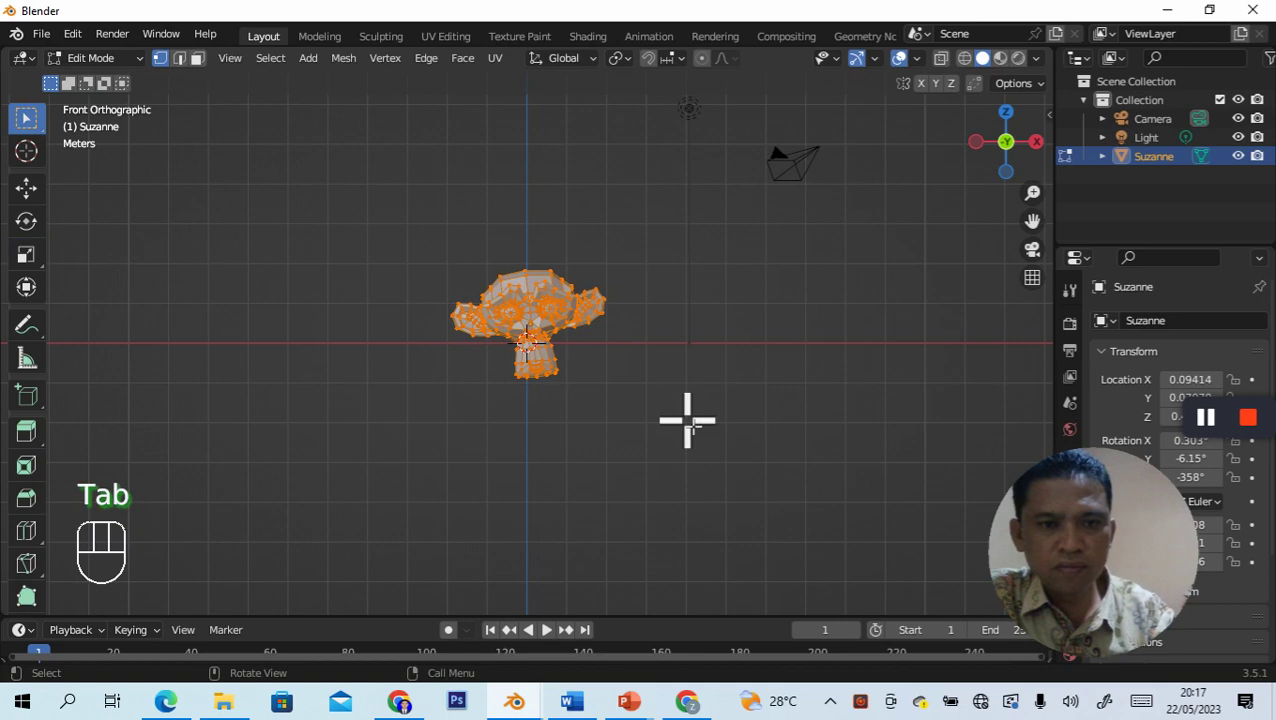
left_click(635, 430)
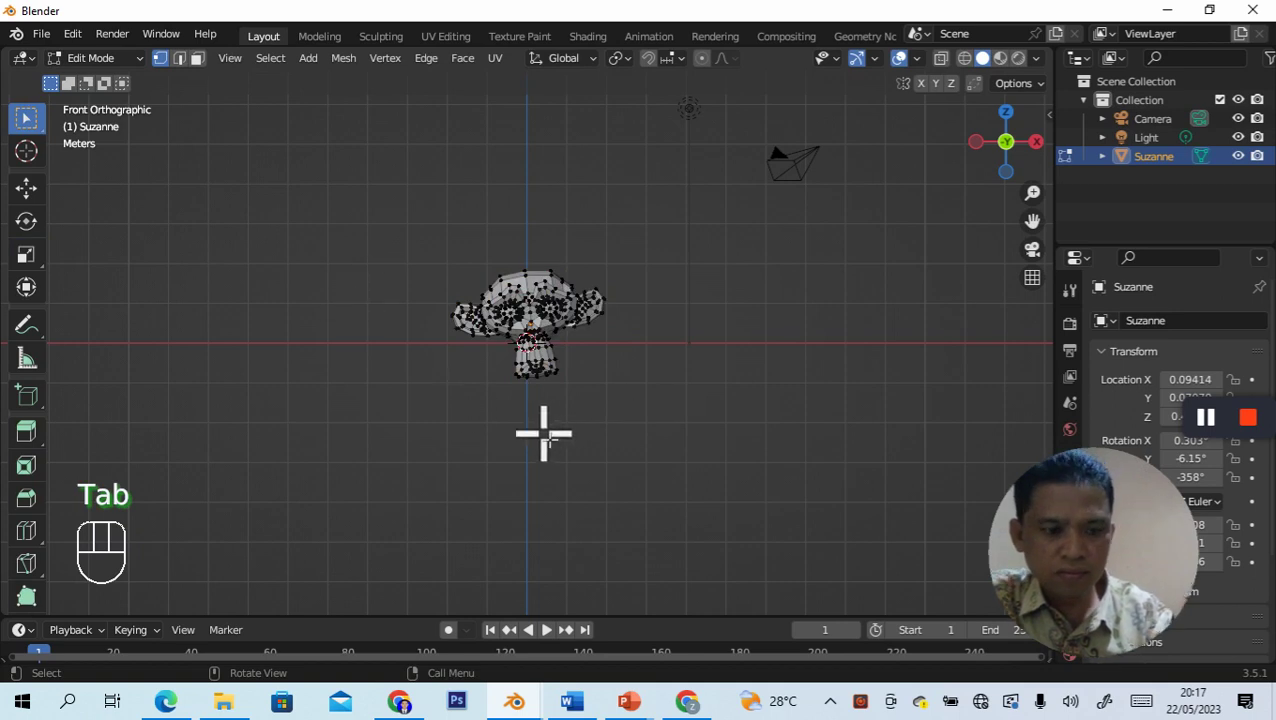
key("Tab")
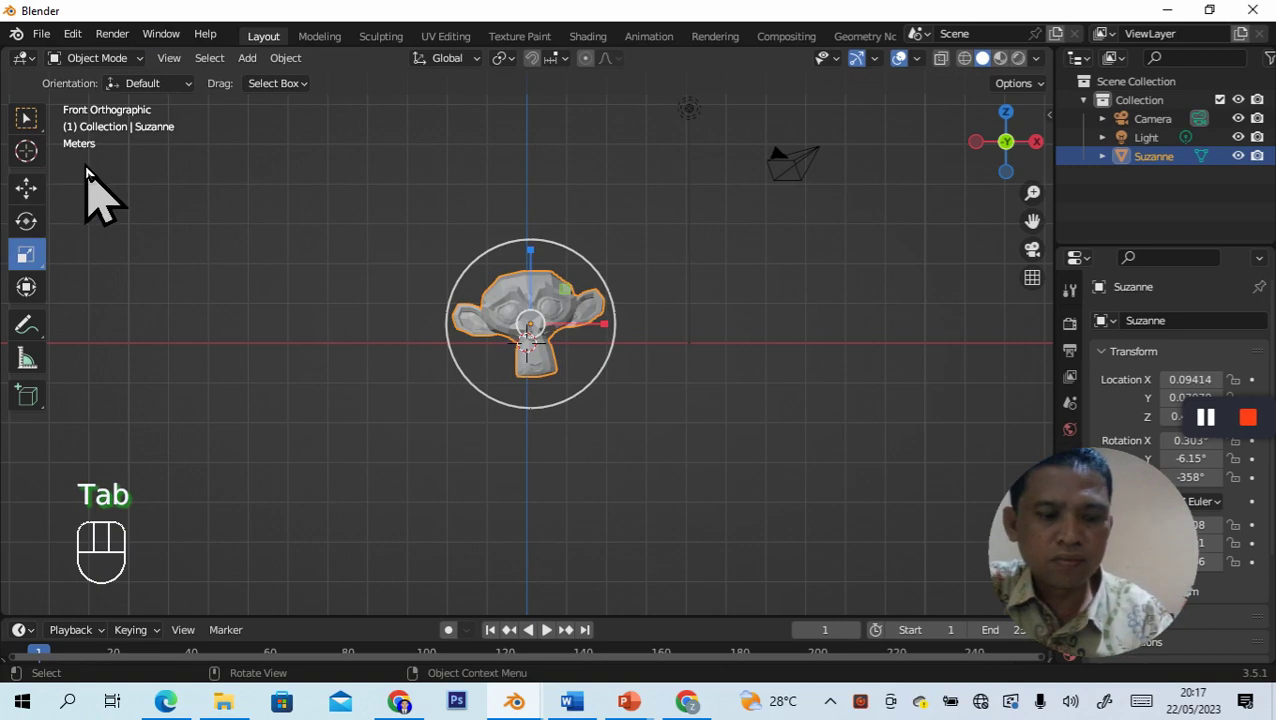
key("s")
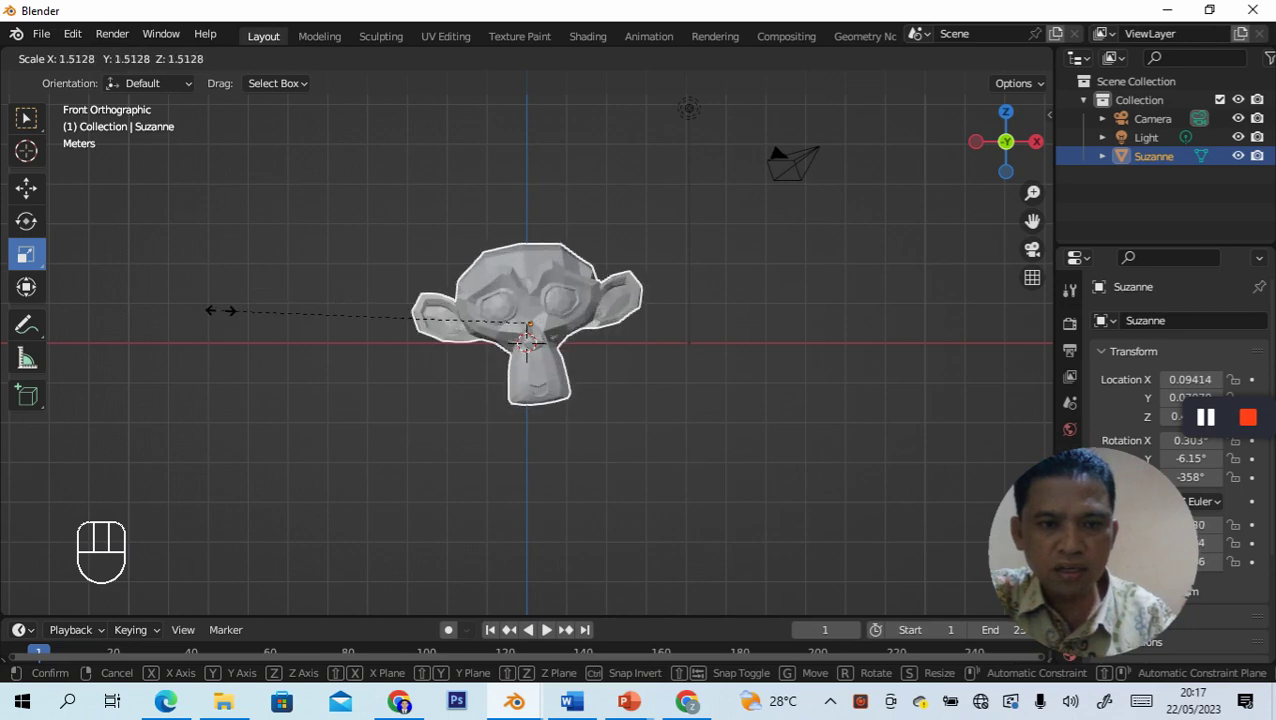
left_click(130, 330)
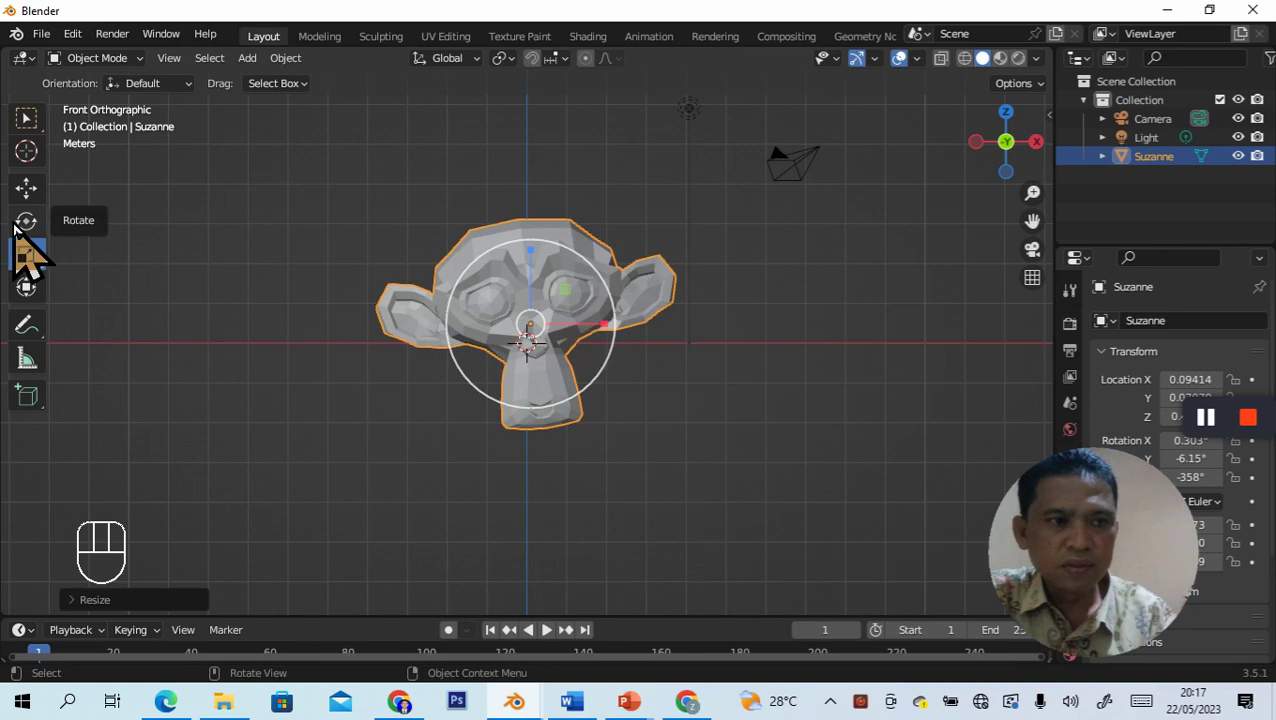
Step: Rotate the monkey head nearly upright, to about 0.6° on Y, and deselect it
left_click(43, 220)
left_click_drag(592, 305, 584, 278)
left_click(640, 350)
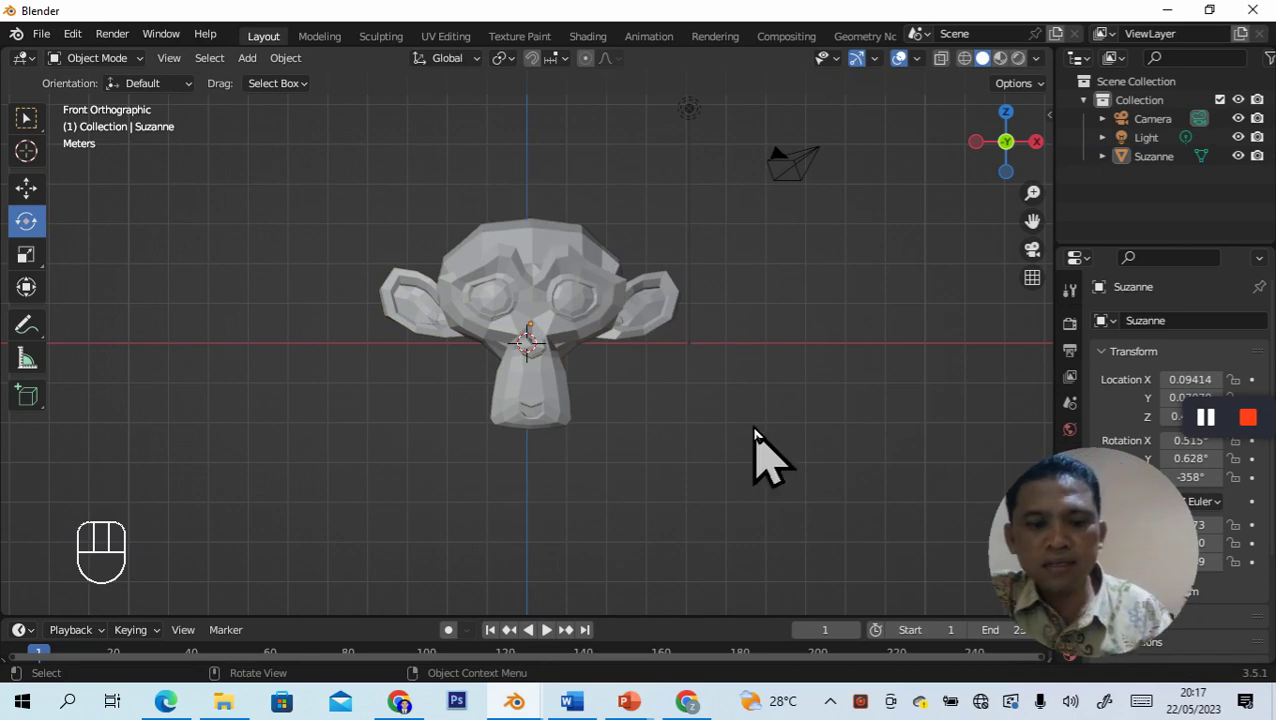
Step: Show the viewport sidebar with the Screencast Keys settings and hide it again
key("n")
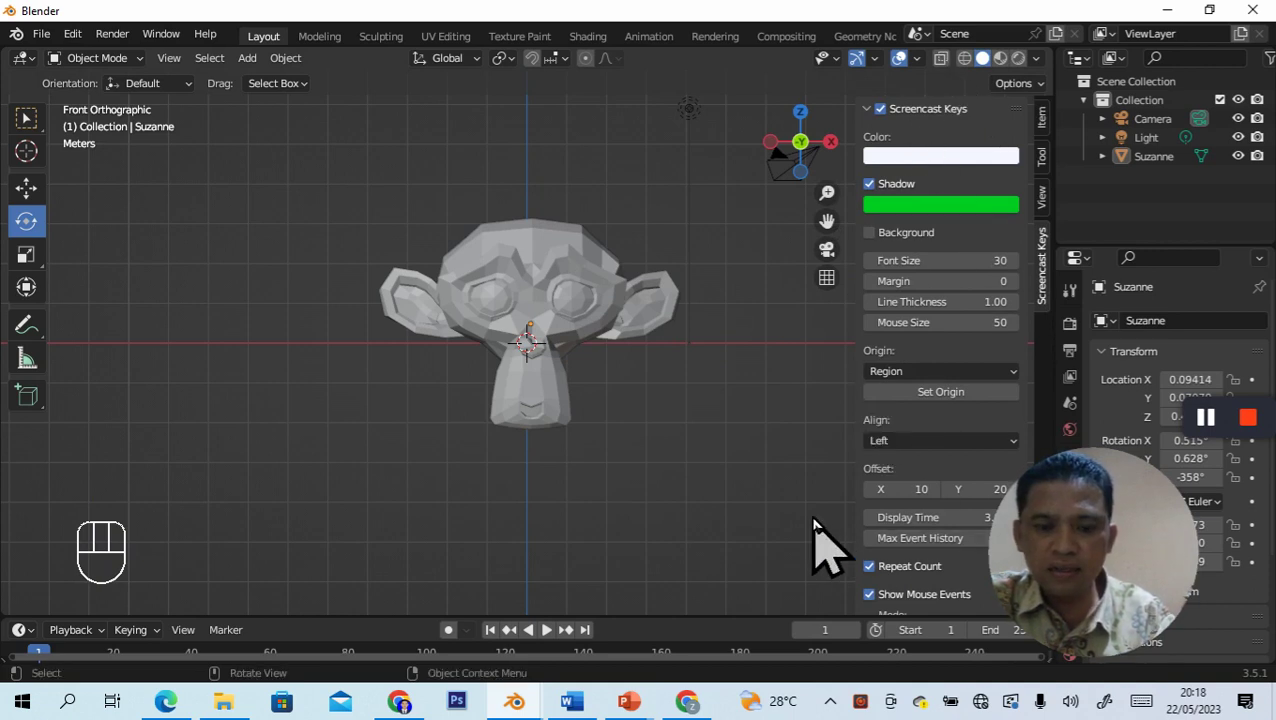
key("n")
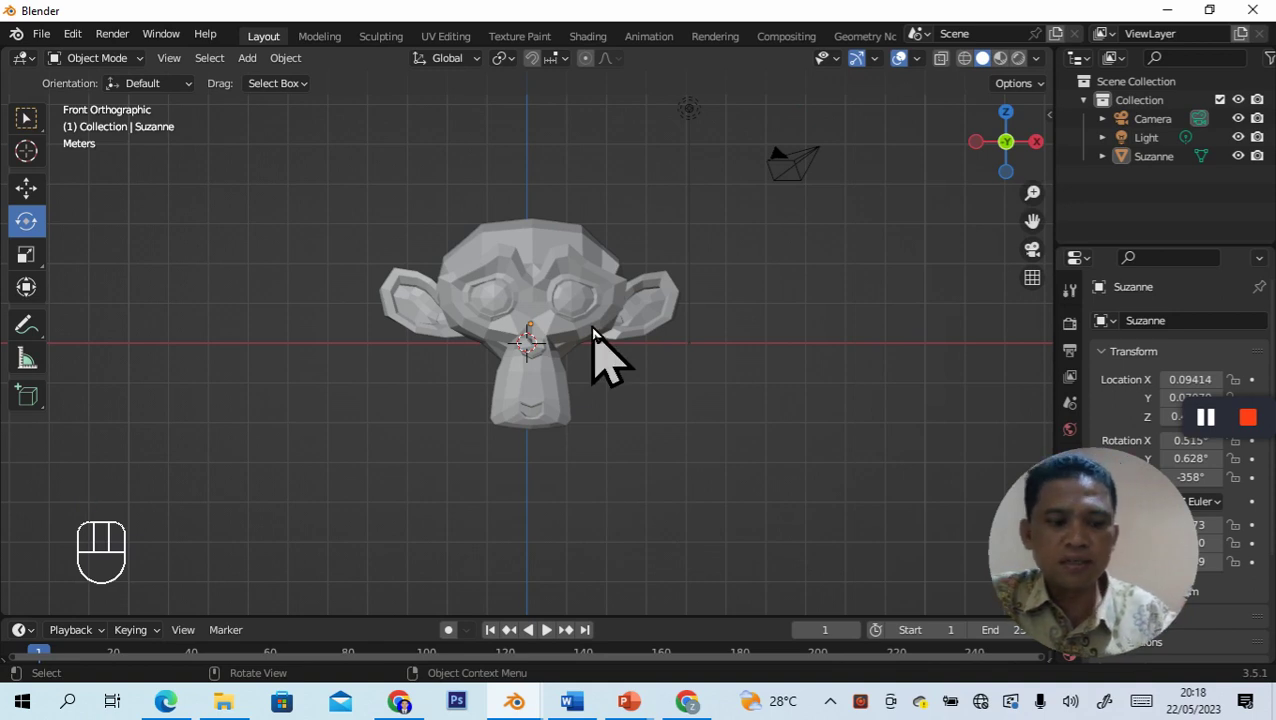
Step: Examine the monkey head in Wireframe shading from the bottom and the front, then restore Solid shading
key("z")
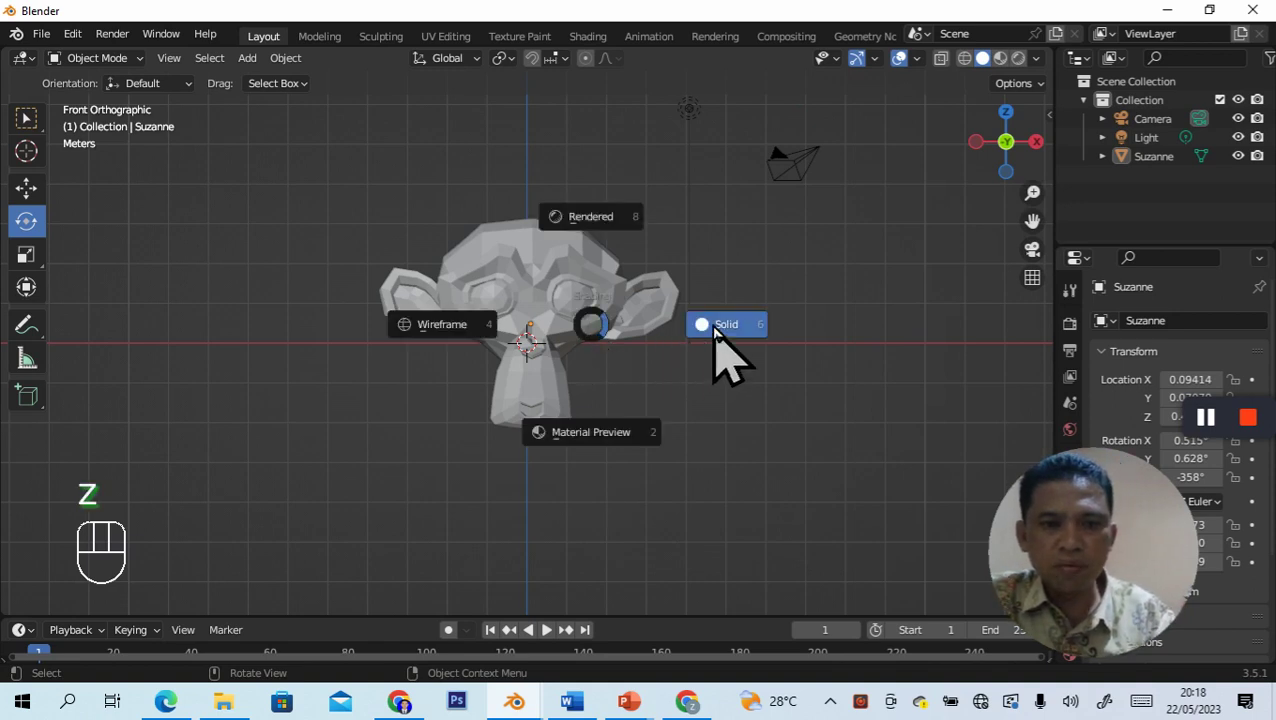
left_click(447, 330)
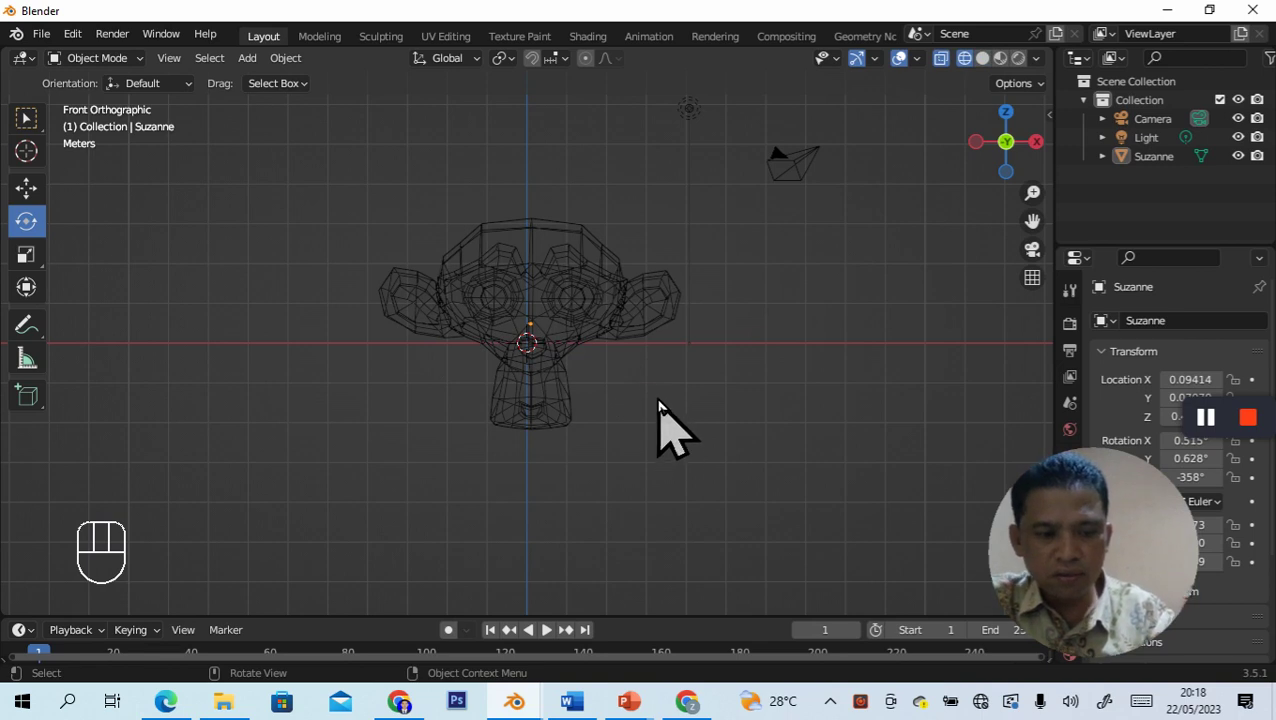
key("grave")
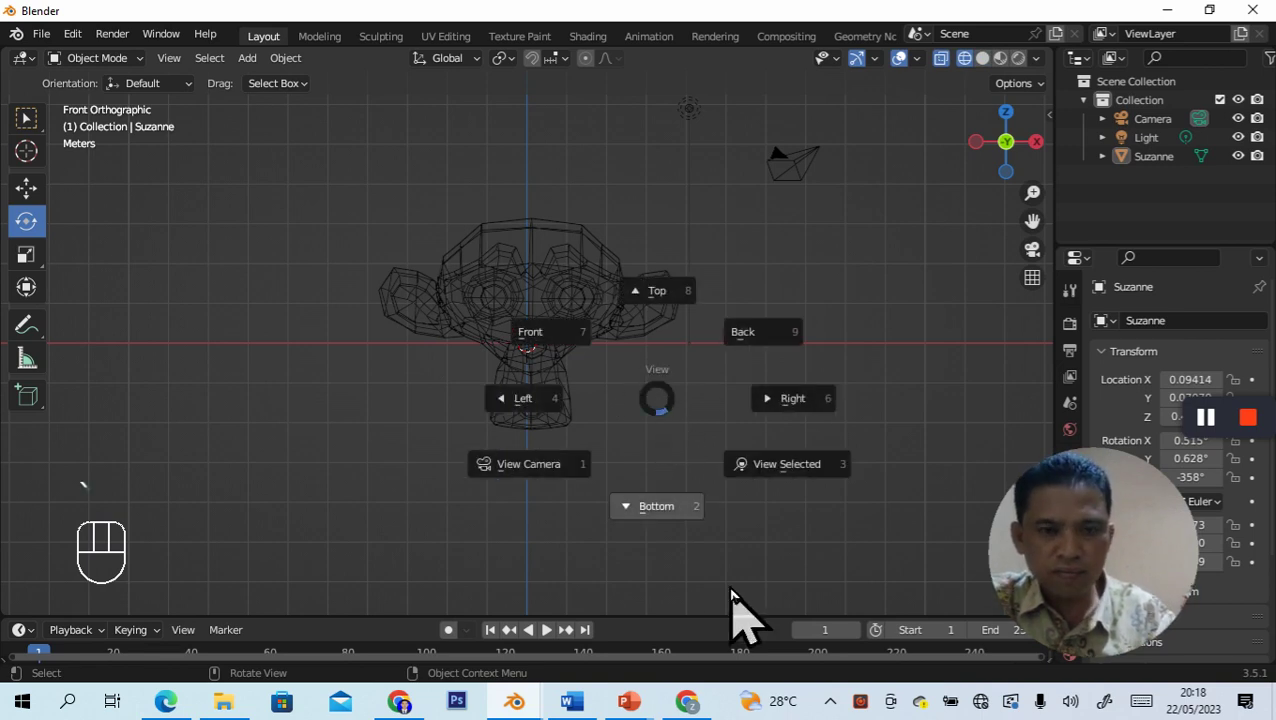
left_click(712, 562)
key("grave")
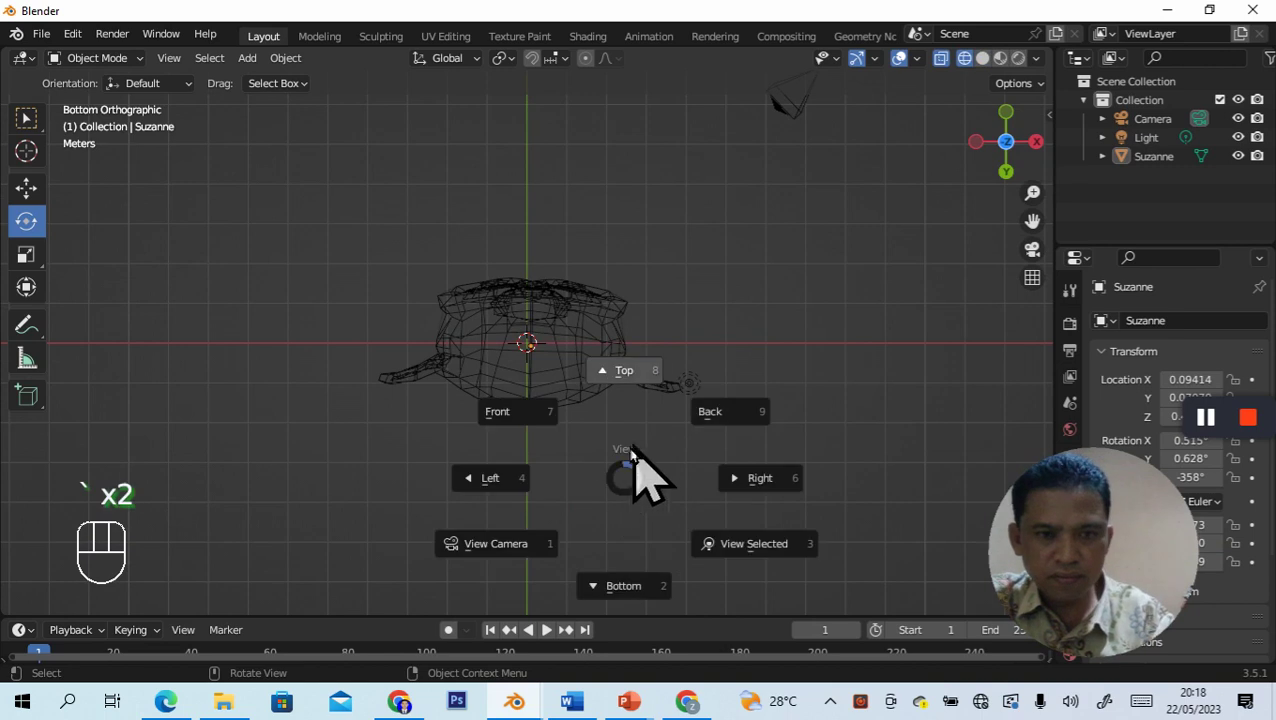
left_click(516, 411)
key("z")
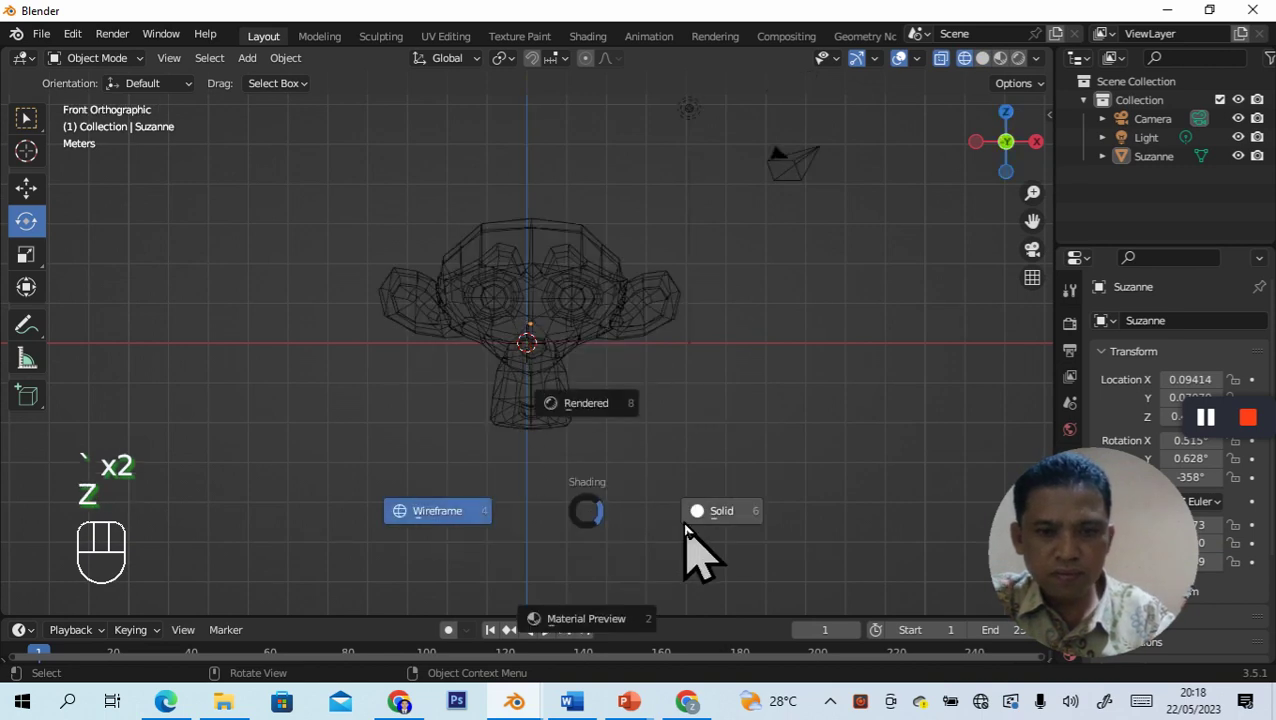
left_click(722, 512)
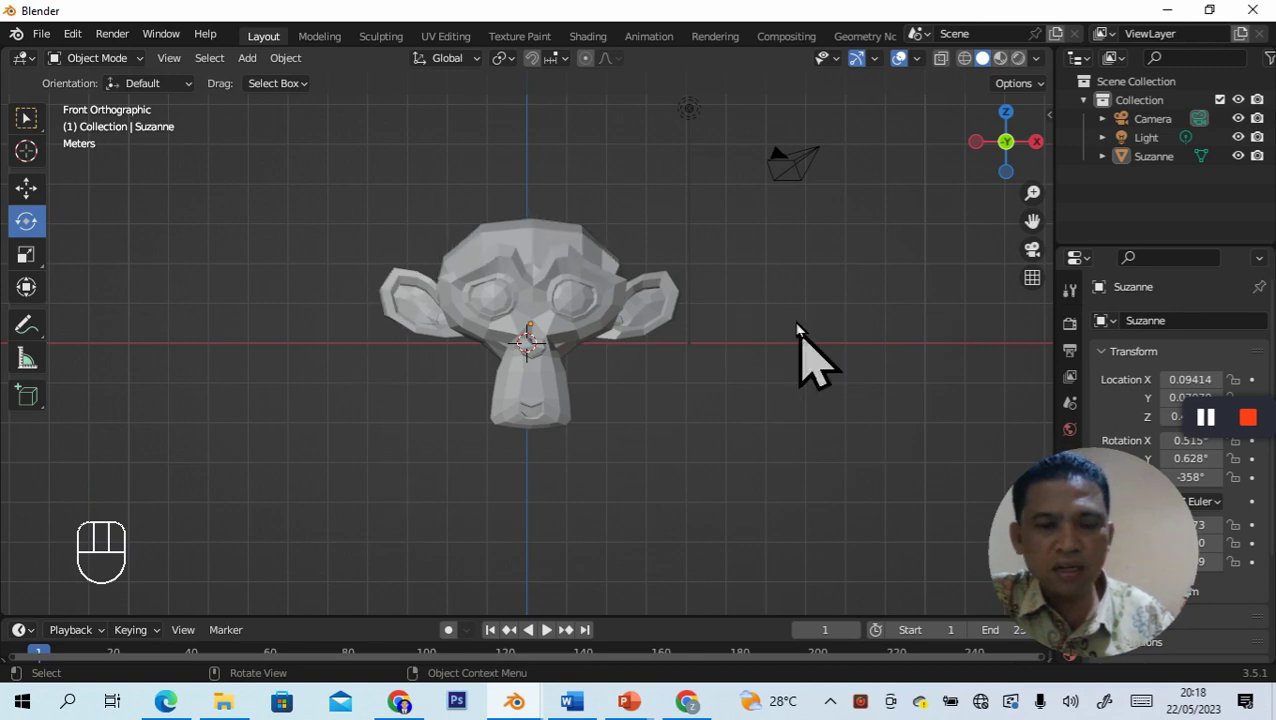
Step: Move the monkey head along X to about 0.49 m and widen it slightly along X
left_click(497, 294)
left_click(27, 189)
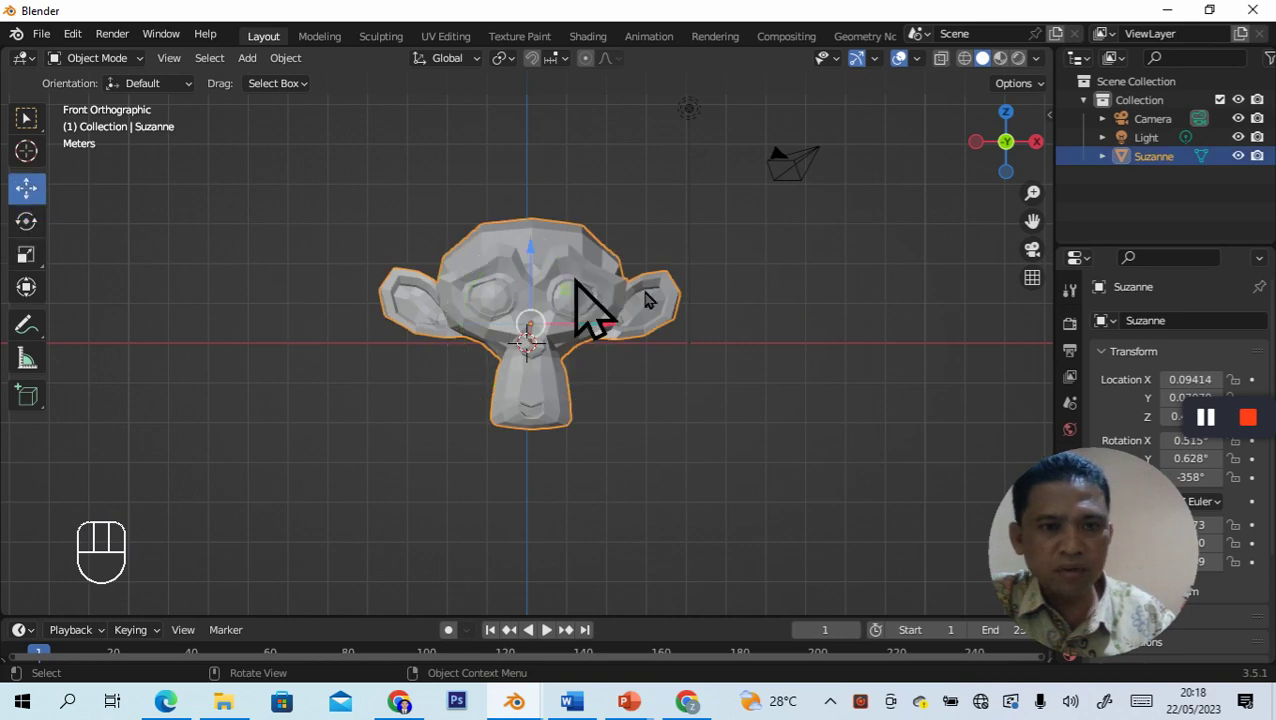
mouse_move(610, 322)
left_mouse_down()
mouse_move(678, 313)
mouse_move(618, 318)
mouse_move(626, 326)
left_mouse_up()
left_click(27, 223)
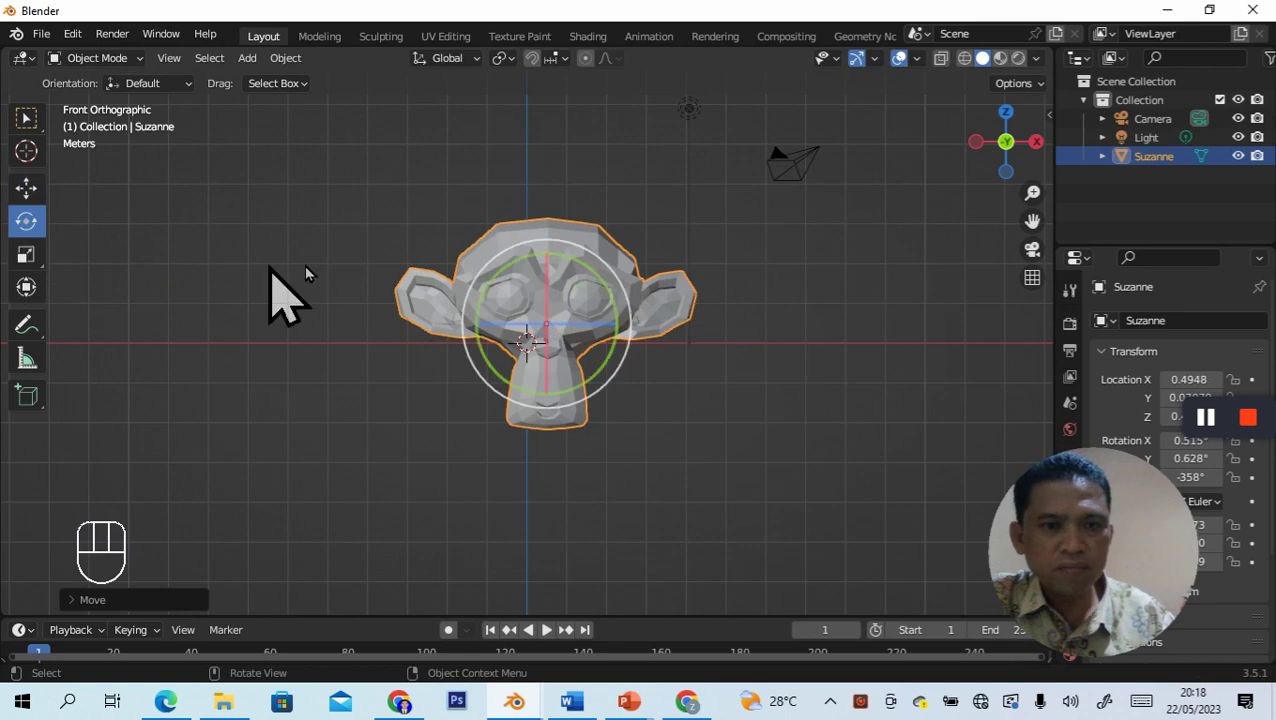
left_click(27, 255)
left_click_drag(622, 324, 628, 352)
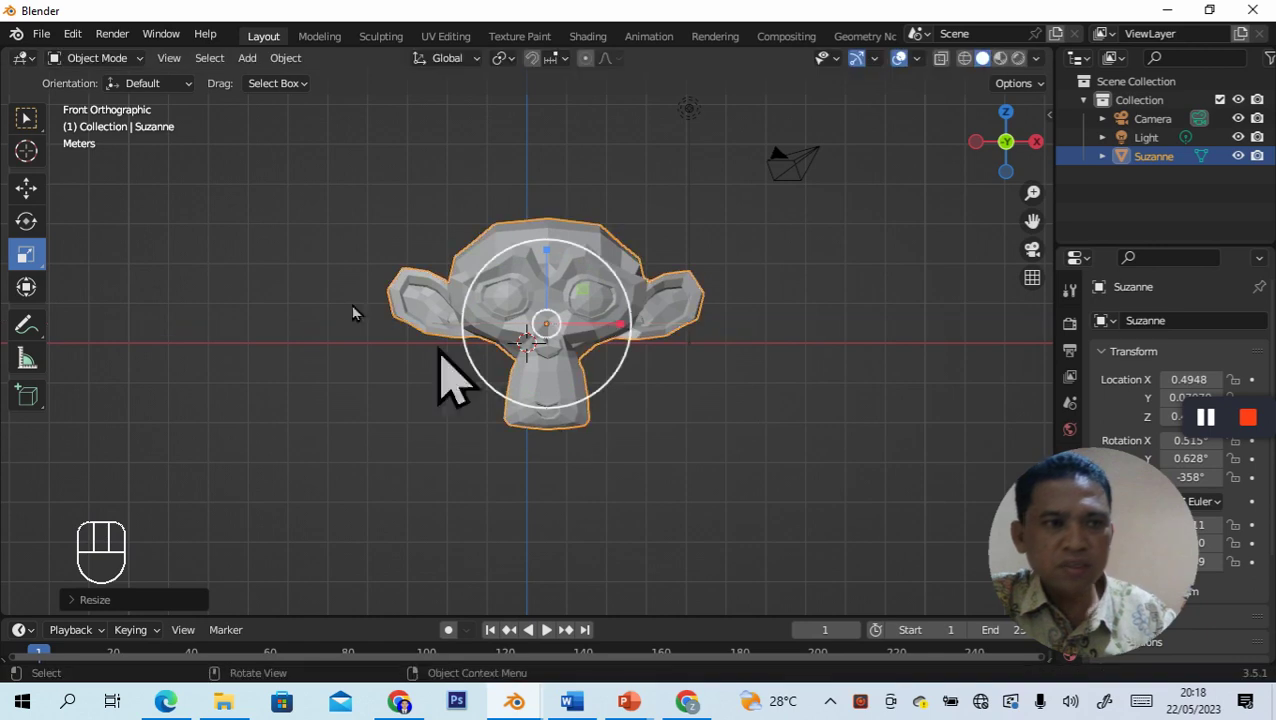
Step: Try to delete all of the monkey head's vertices in Edit Mode
left_click(138, 58)
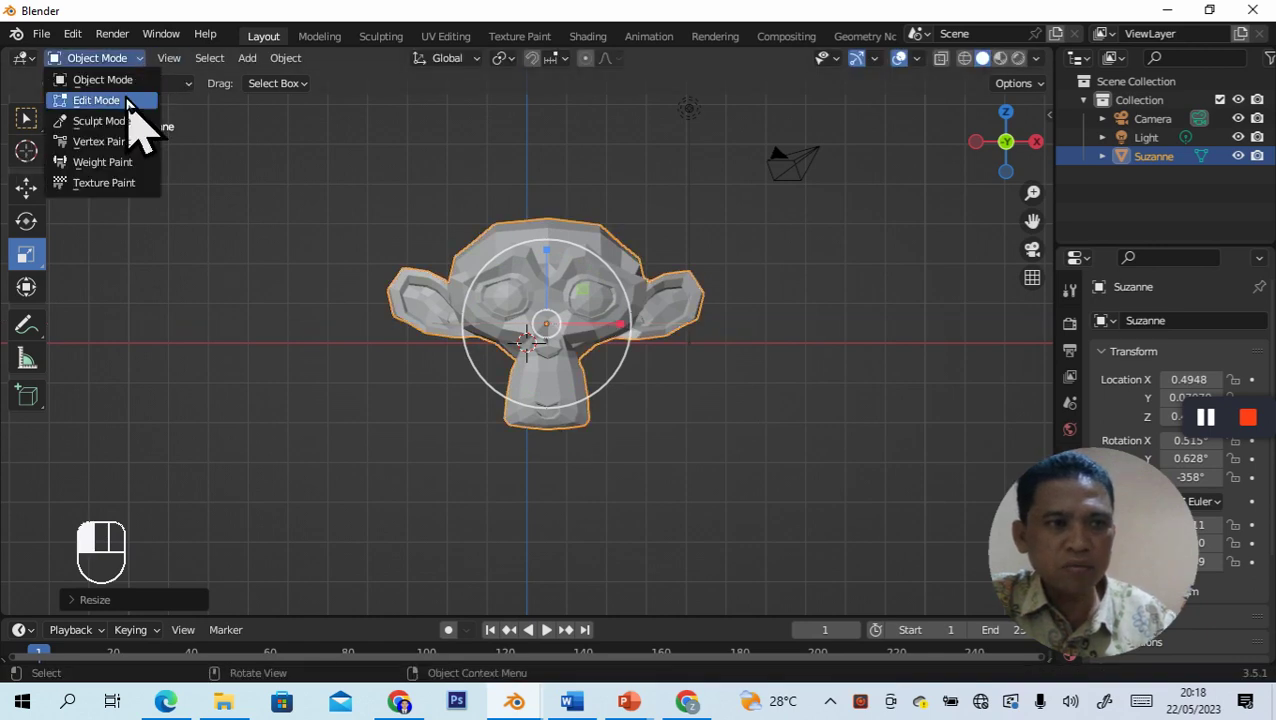
left_click(100, 100)
middle_click_drag(698, 422, 688, 475)
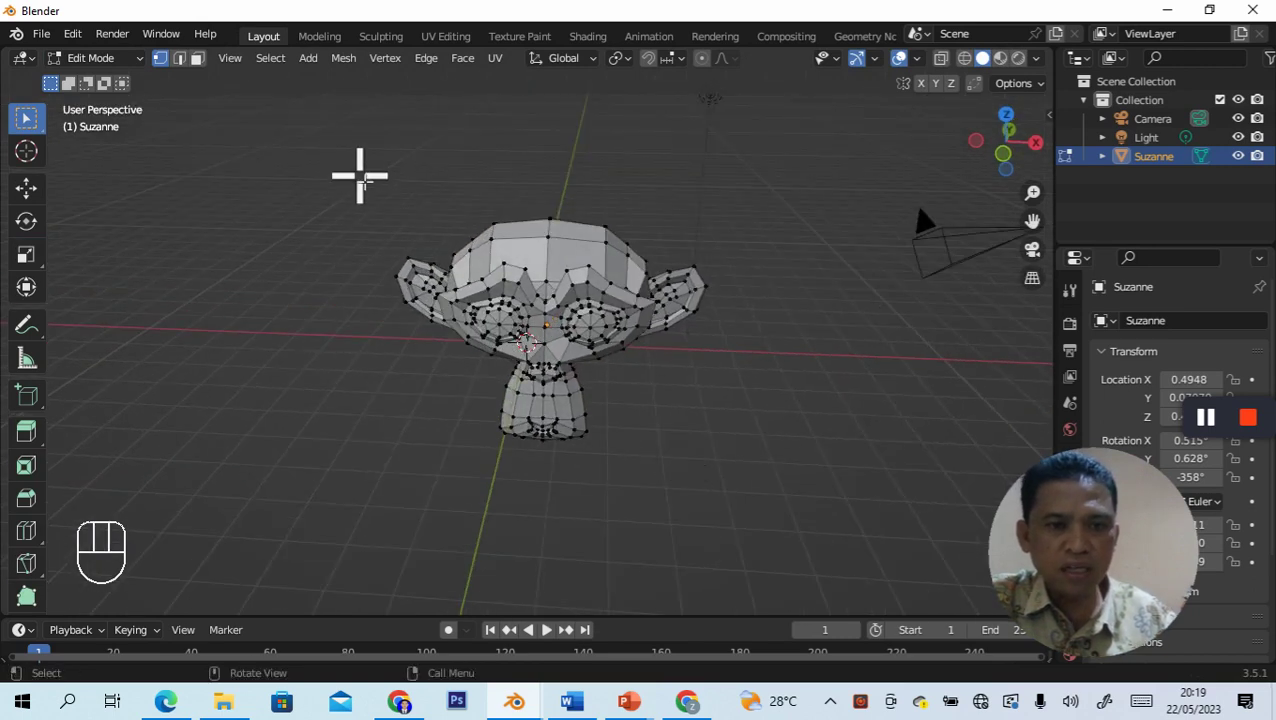
left_click_drag(352, 183, 722, 480)
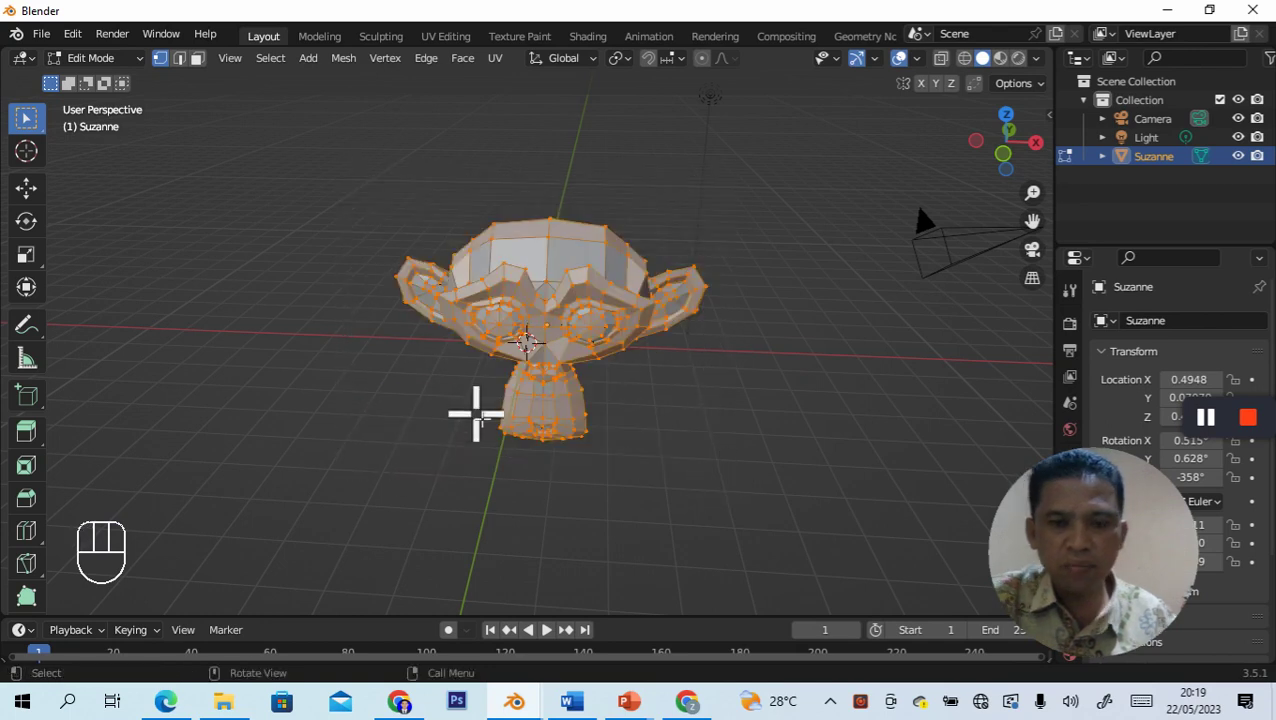
key("Delete")
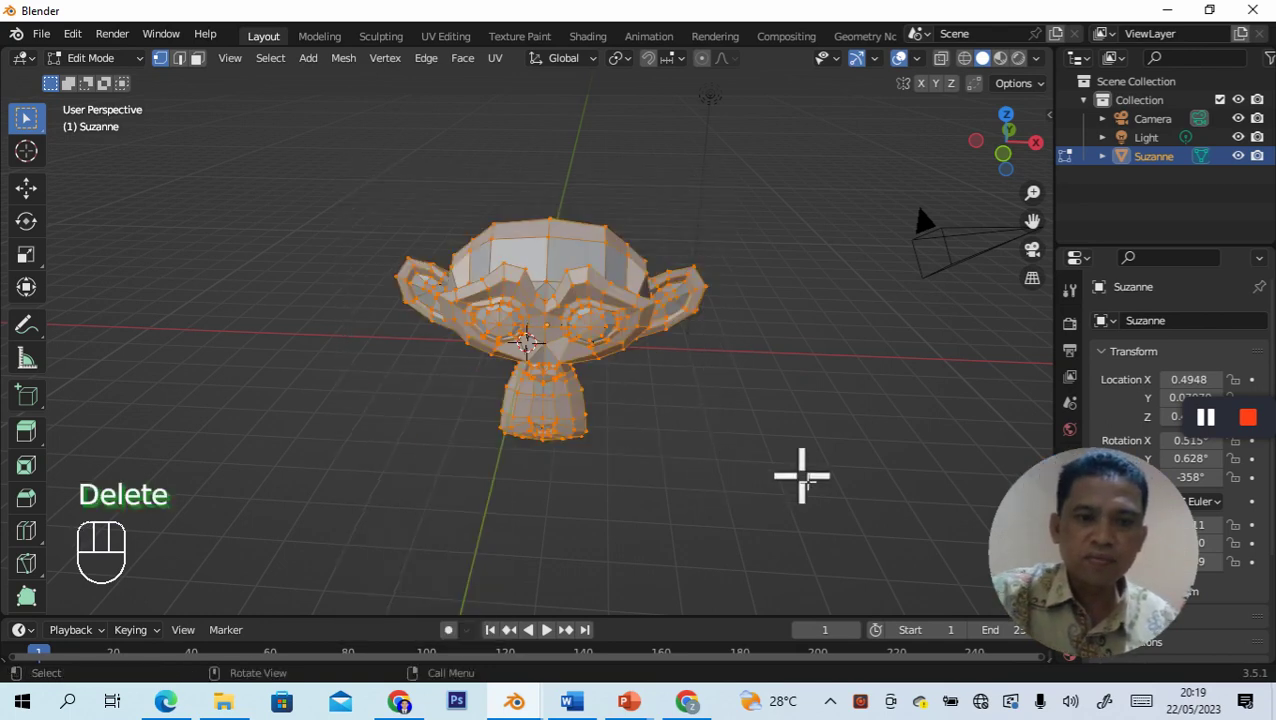
left_click(800, 474)
Step: Delete the monkey head in Object Mode, add a cube mesh in its place and leave the cube deselected
key("Tab")
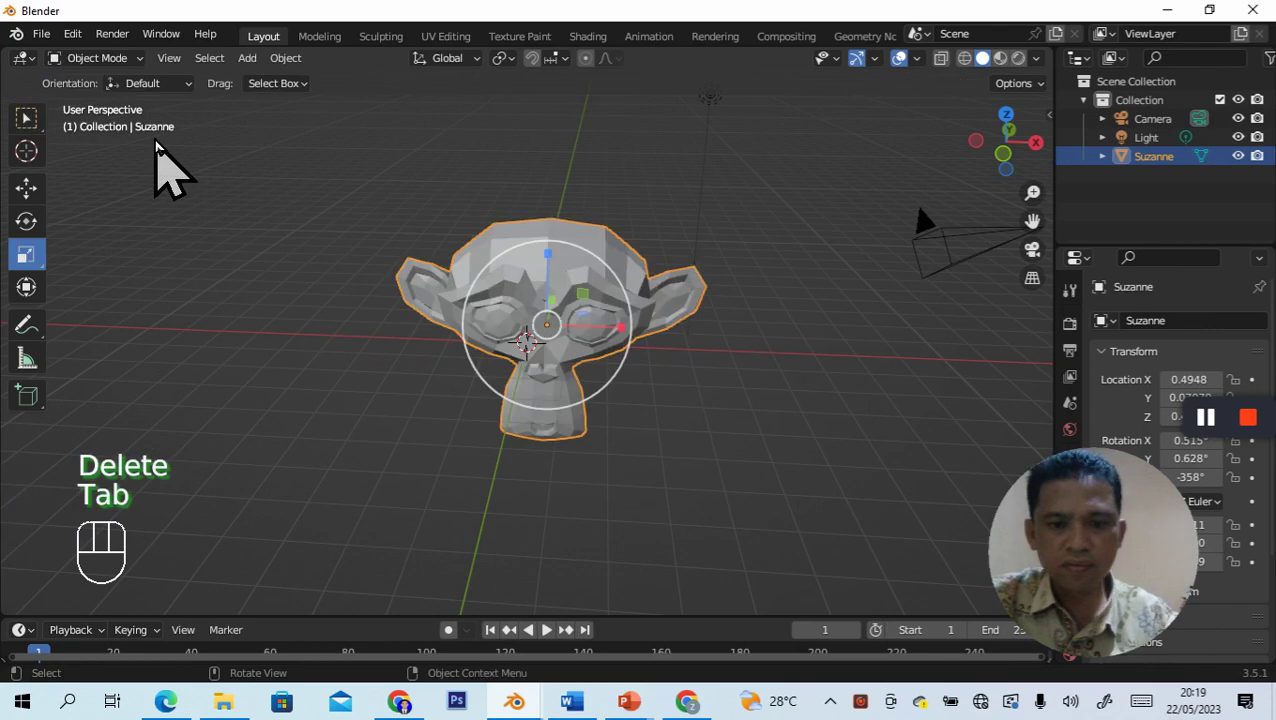
key("Delete")
left_click(247, 57)
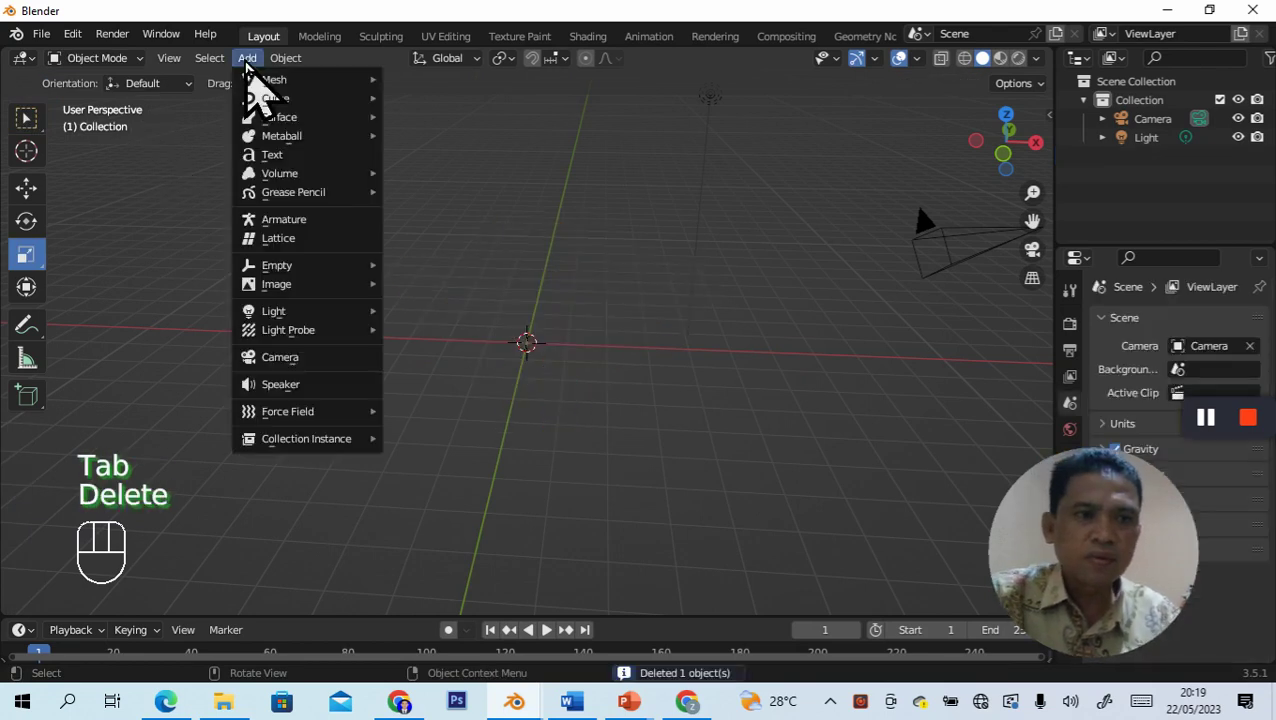
mouse_move(266, 86)
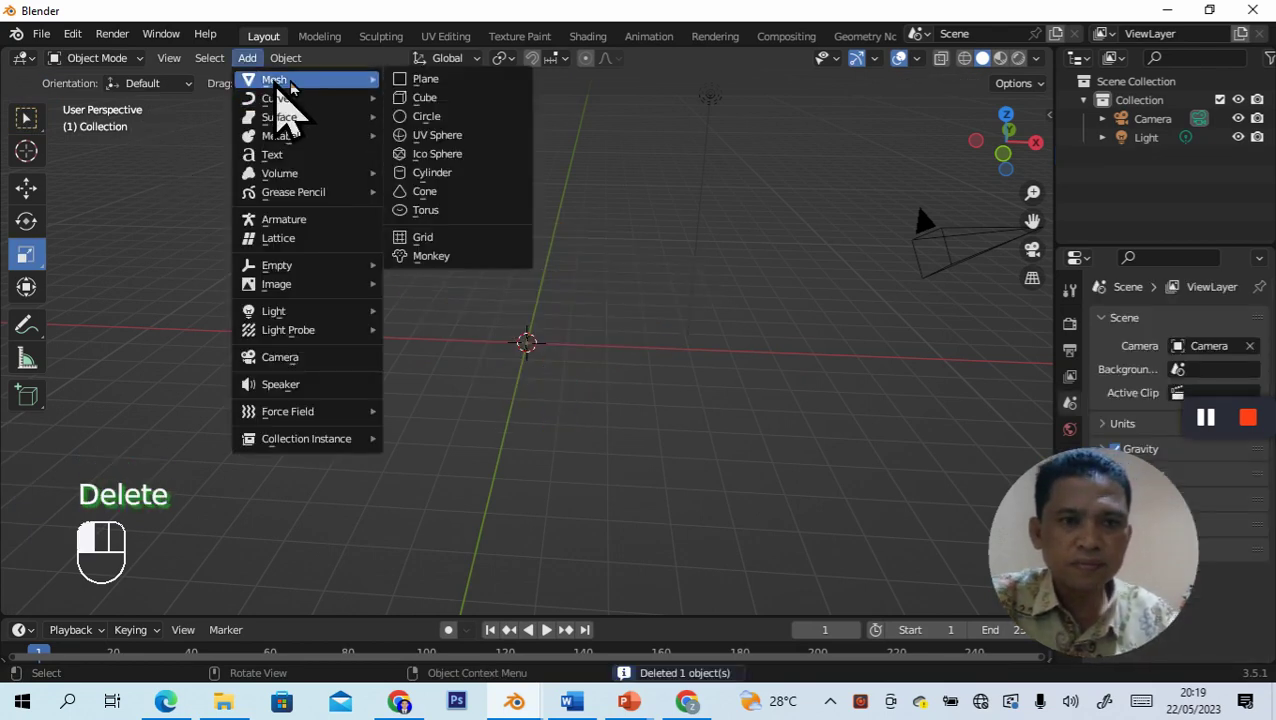
left_click(428, 99)
middle_click_drag(755, 428, 790, 390)
middle_click_drag(652, 415, 675, 490)
left_click(191, 270)
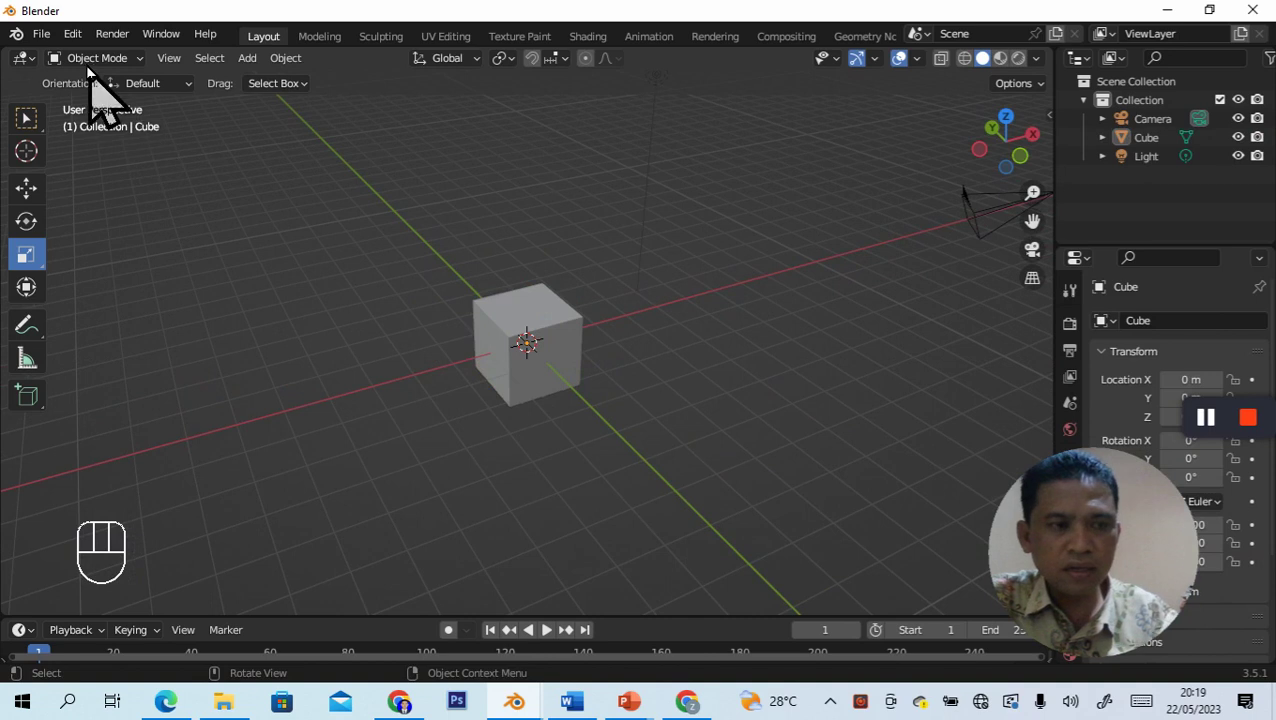
Step: In Edit Mode, select only the cube's rearmost top vertex and raise it along Z
left_click(125, 60)
left_click(114, 100)
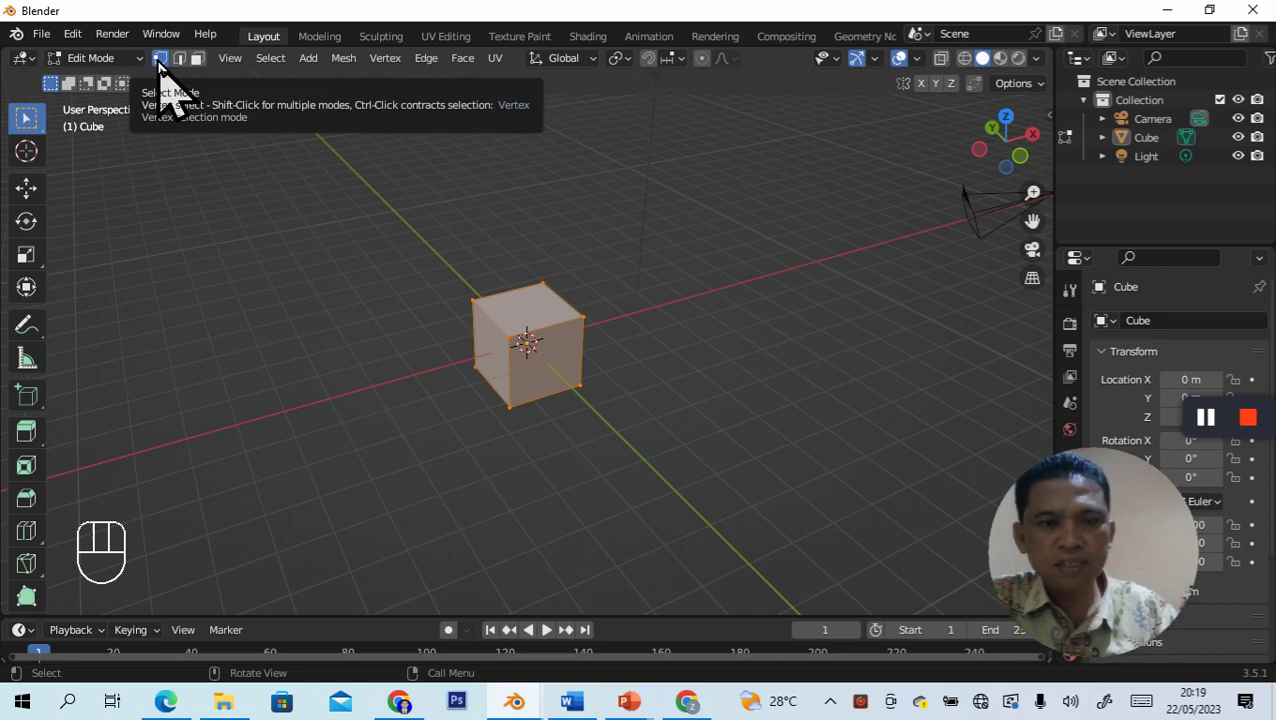
left_click(845, 404)
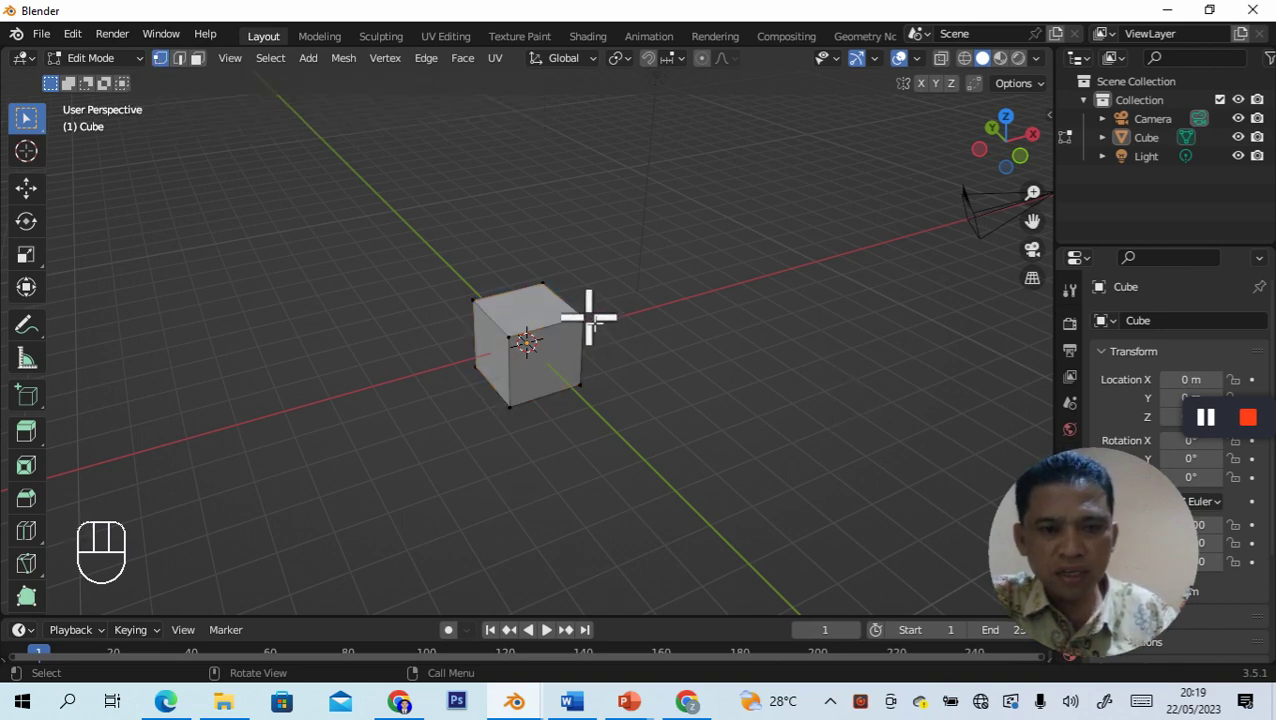
left_click(584, 317)
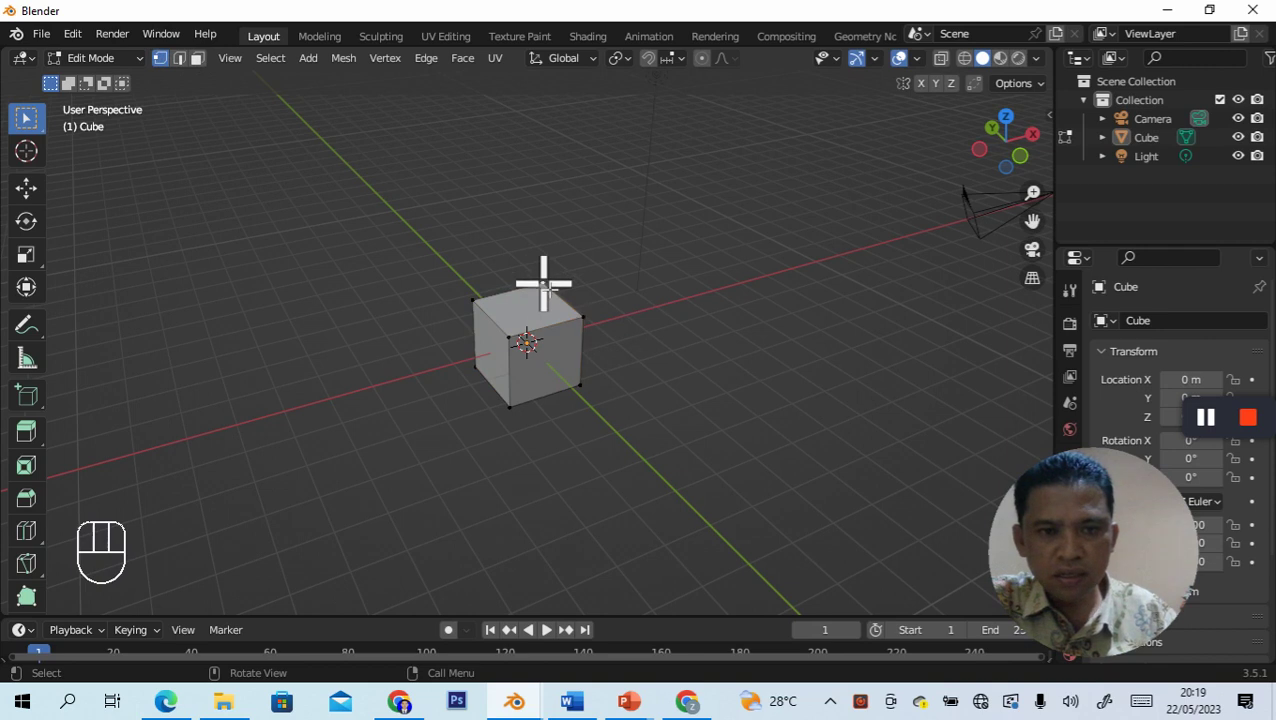
left_click(26, 187)
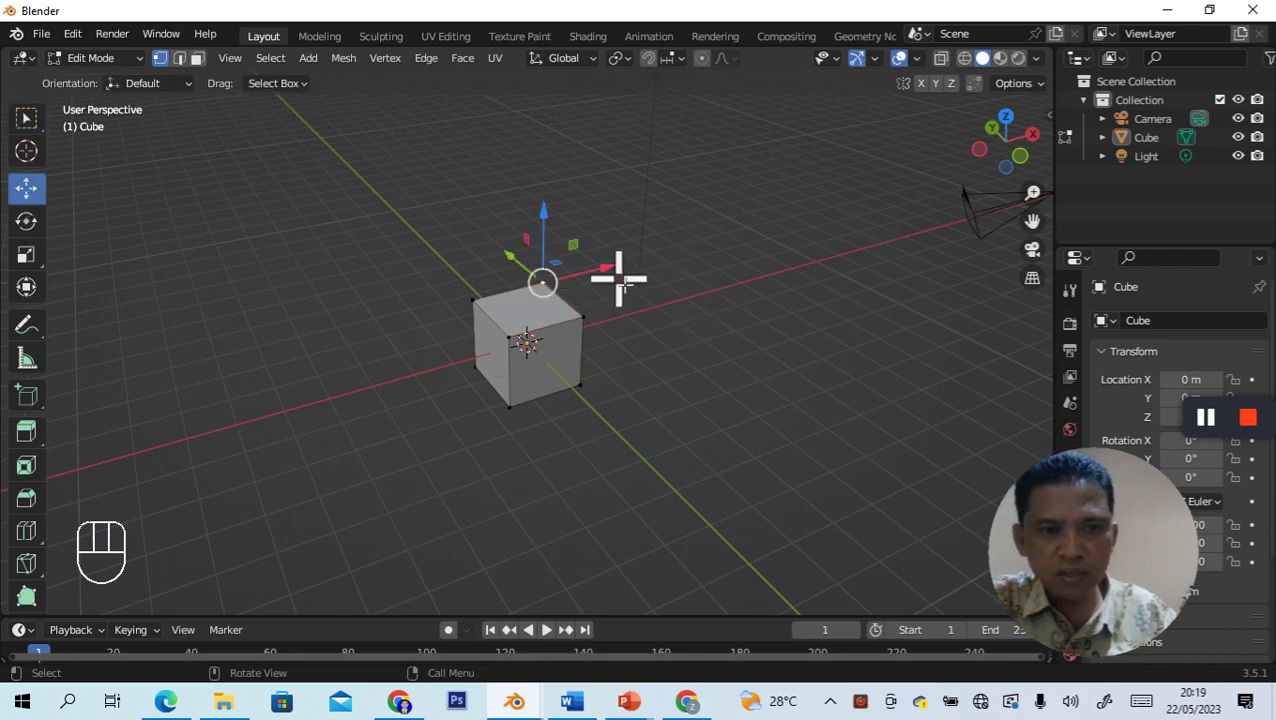
left_click_drag(556, 220, 556, 184)
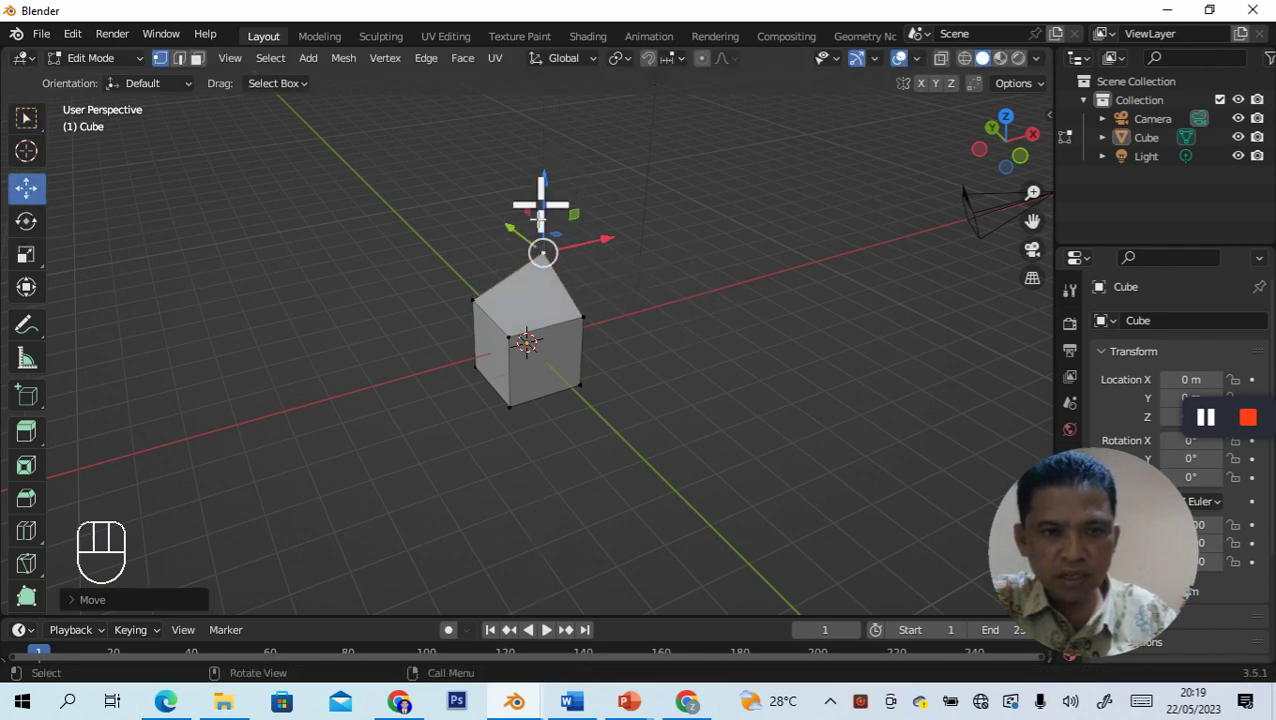
Step: Pull the cube's right-hand top vertex outward along positive X and negative Y
left_click(580, 316)
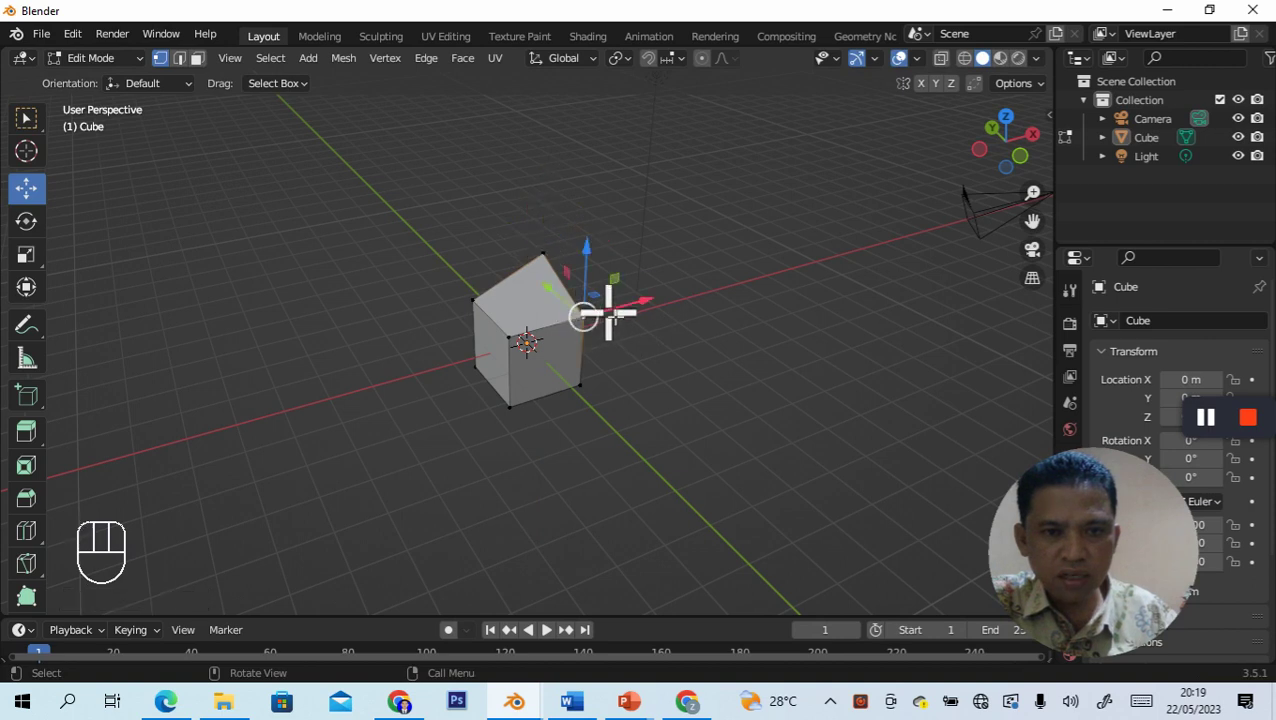
left_click_drag(643, 300, 665, 293)
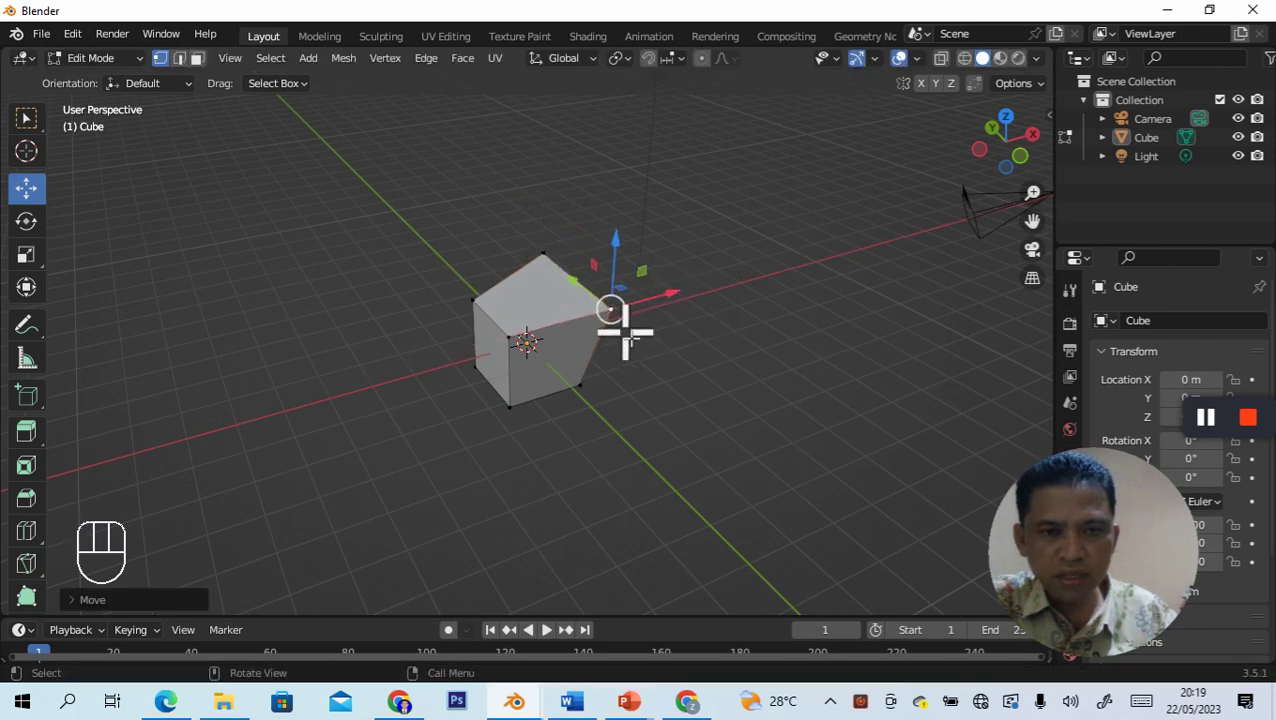
left_click_drag(584, 276, 604, 301)
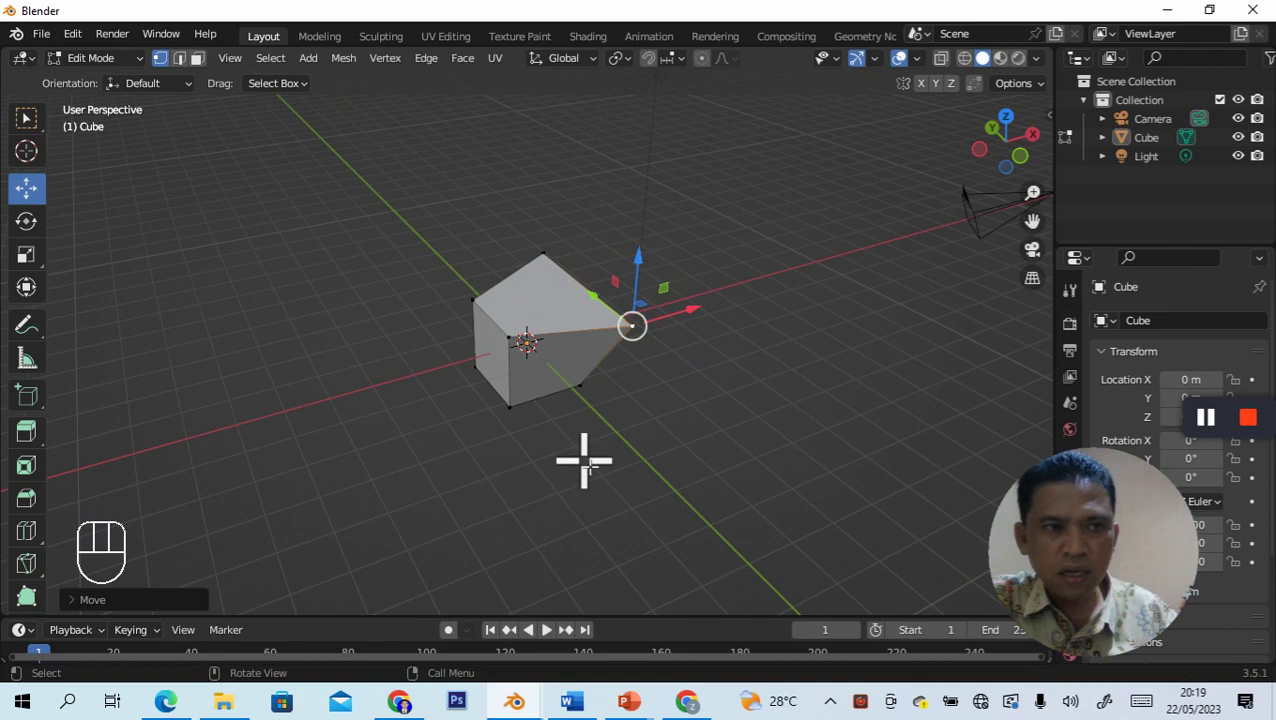
Step: In edge selection mode, move the cube's right top edge along positive X and its left top edge along negative X
left_click(180, 58)
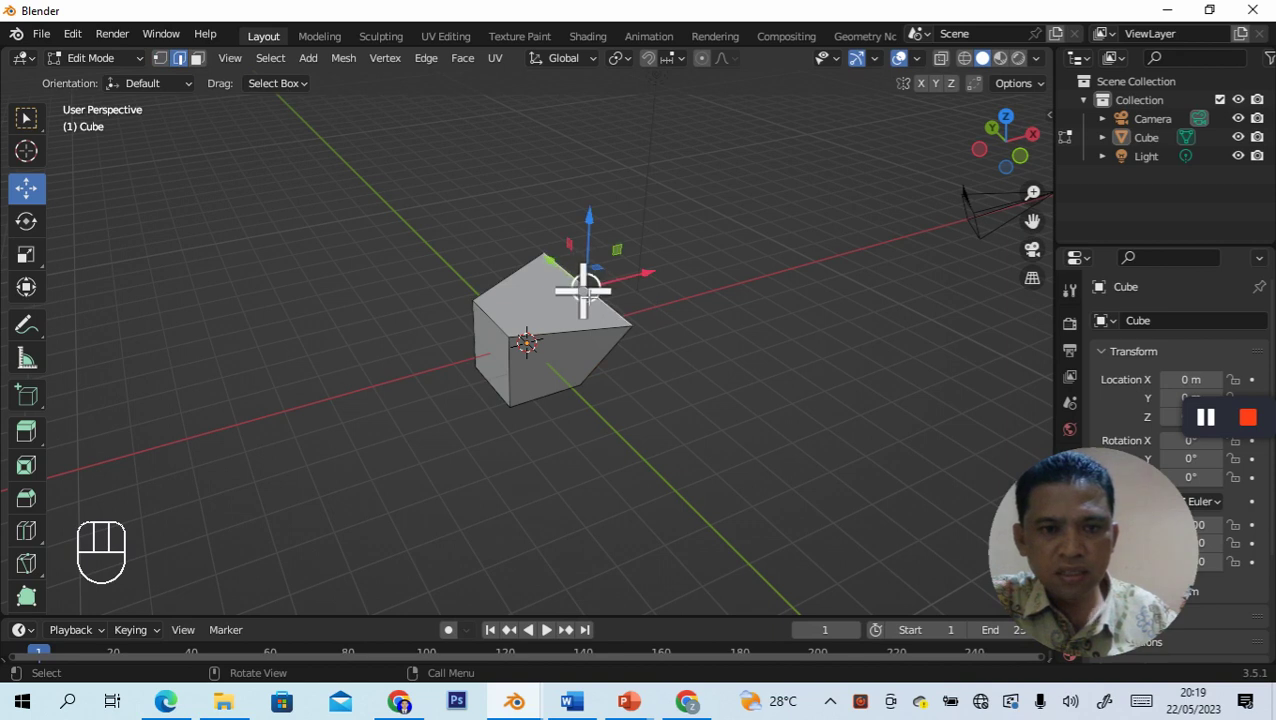
left_click_drag(660, 276, 688, 270)
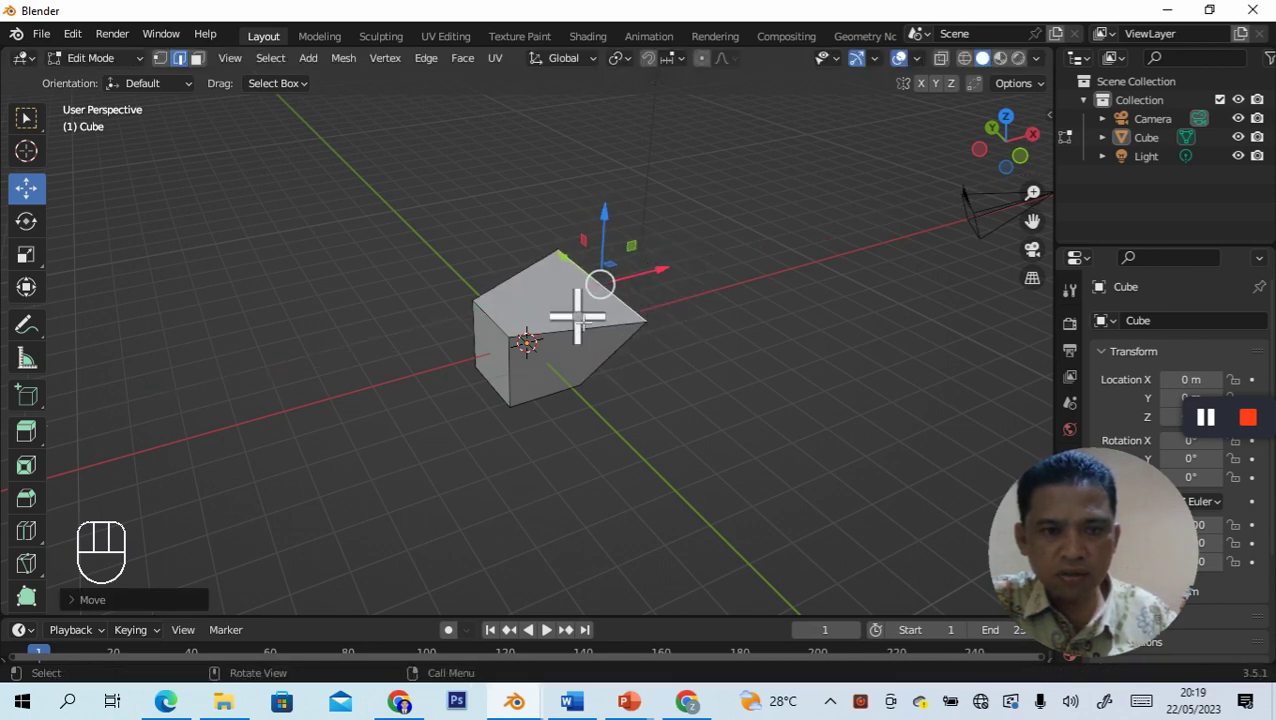
left_click(508, 329)
left_click_drag(541, 293, 518, 307)
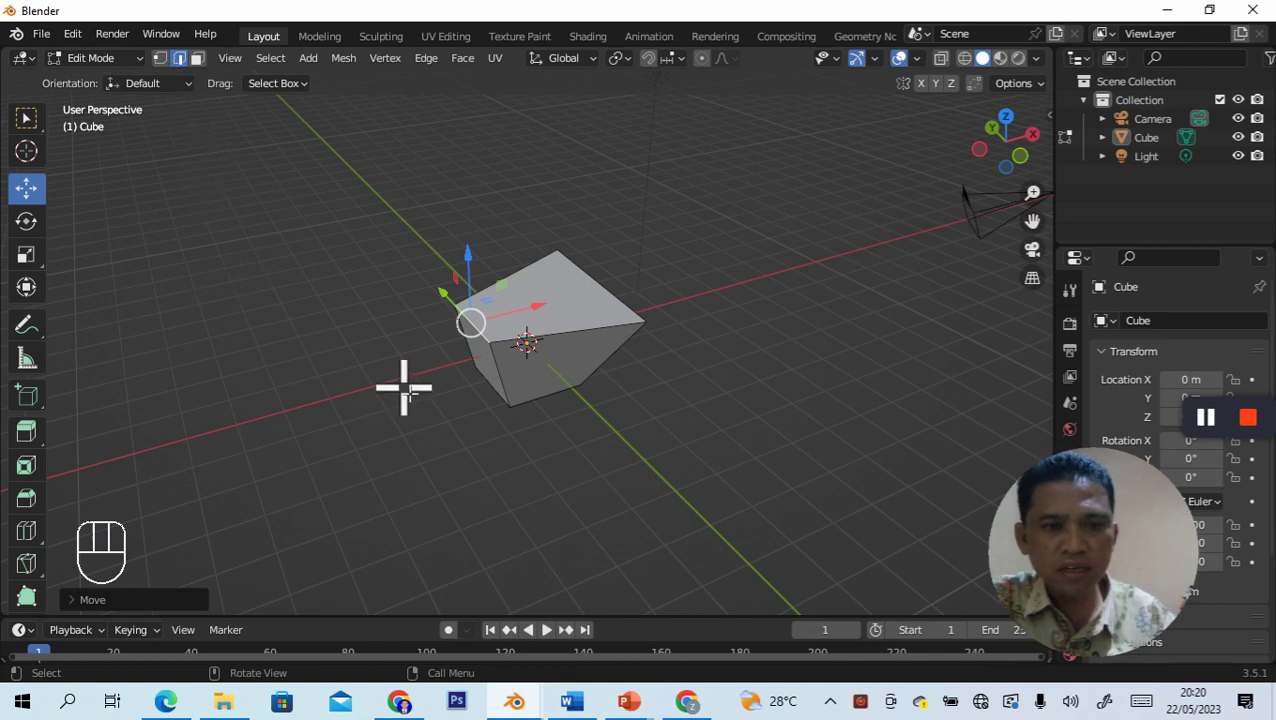
Step: In face selection mode, raise the cube's top face along Z to make the shape taller
left_click(197, 57)
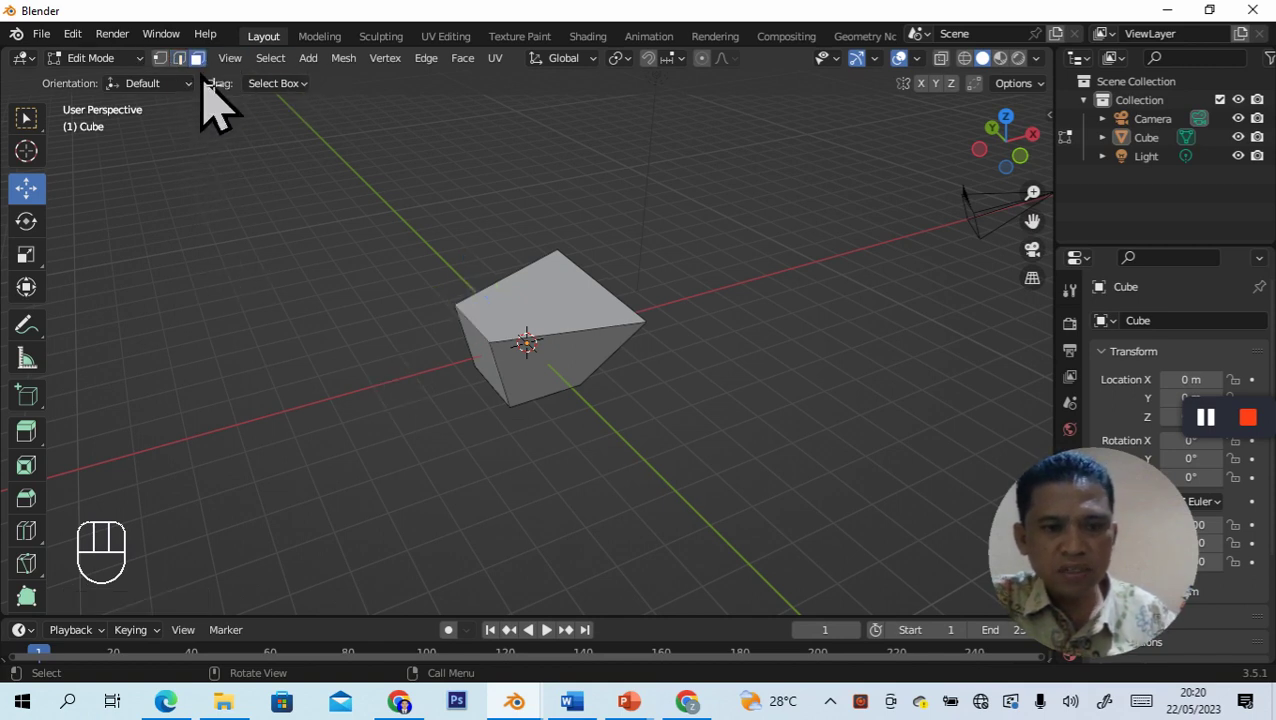
left_click(535, 291)
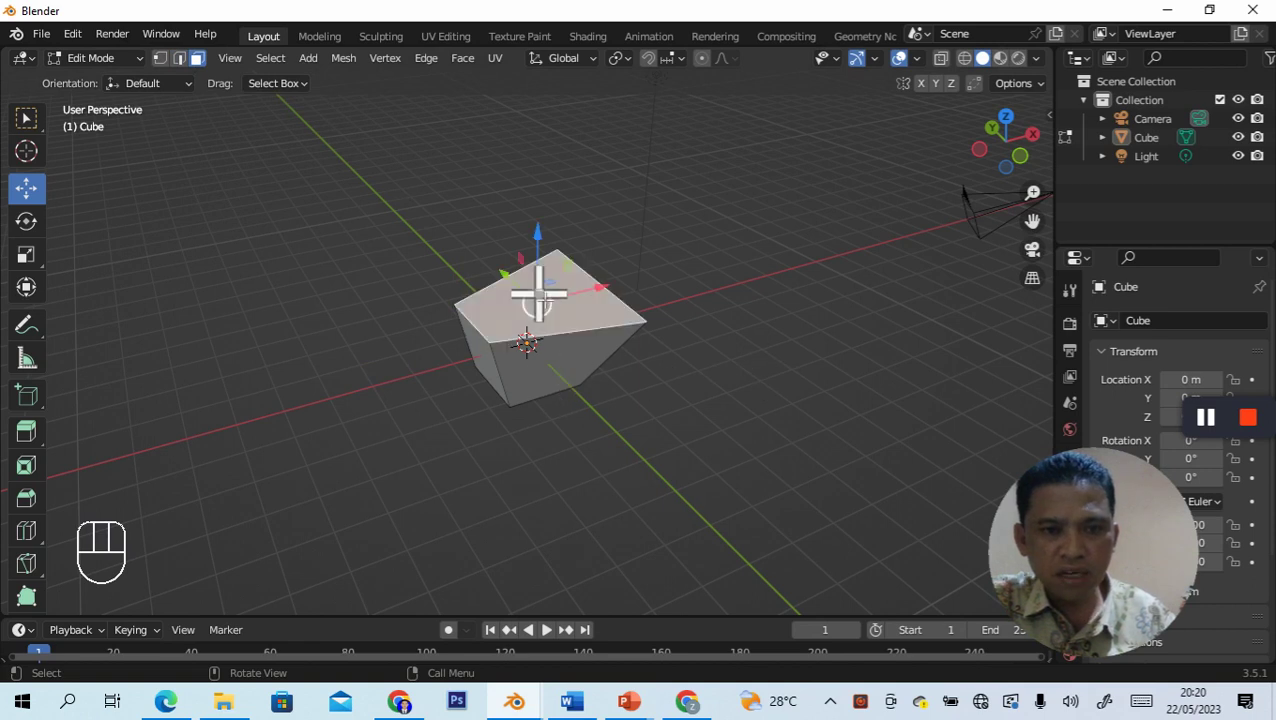
left_click_drag(541, 239, 556, 180)
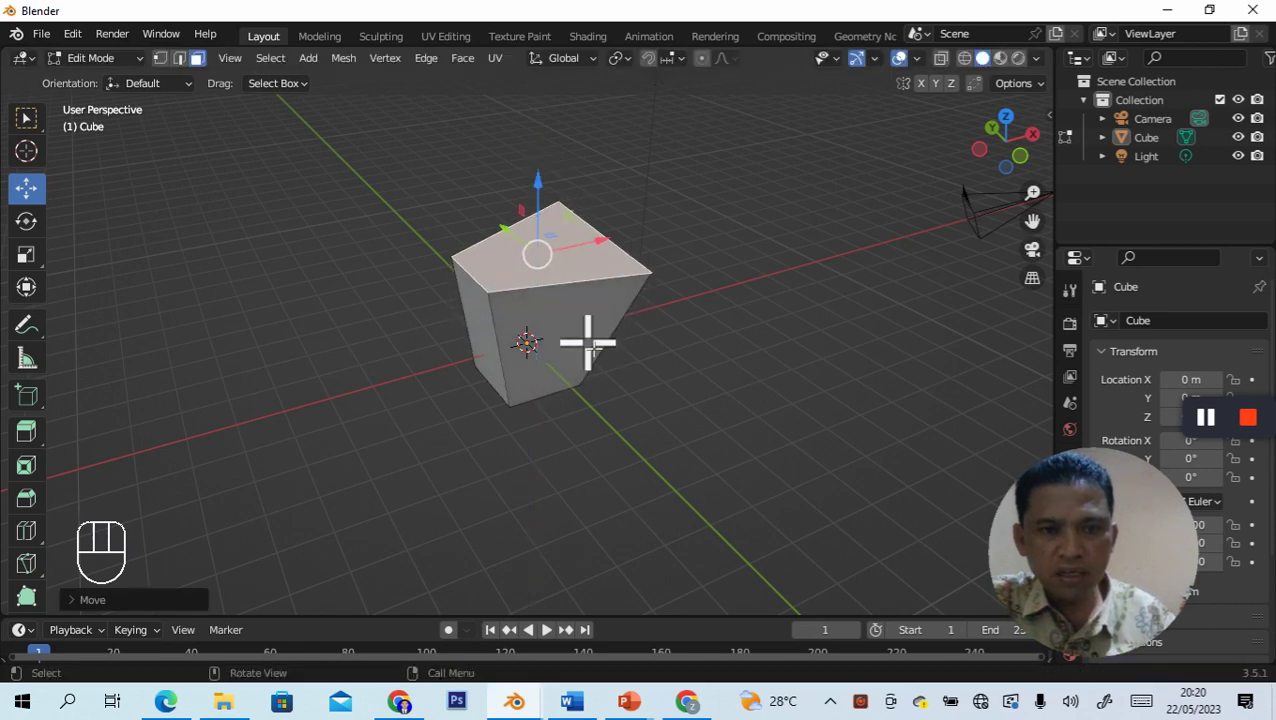
Step: Move the shape's front face inward along positive Y and shift it outward along positive X
left_click(586, 341)
left_click_drag(524, 323, 501, 281)
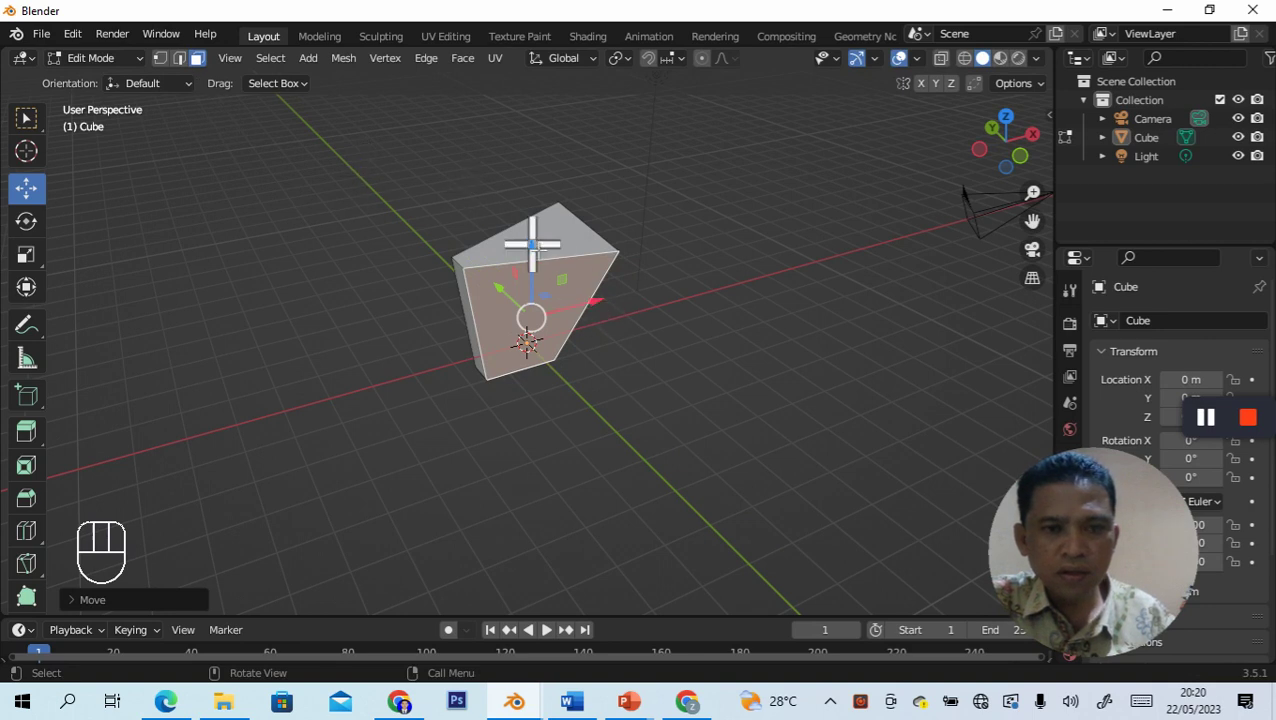
left_click_drag(511, 290, 500, 278)
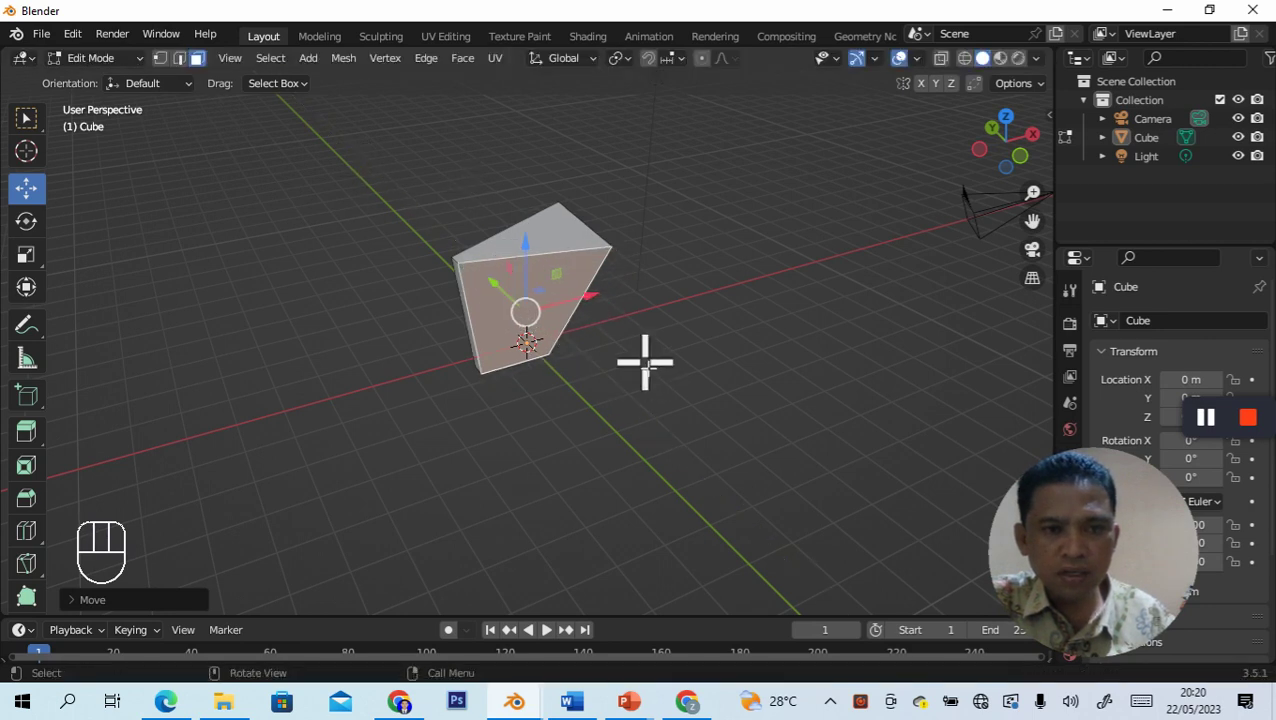
left_click_drag(595, 296, 695, 243)
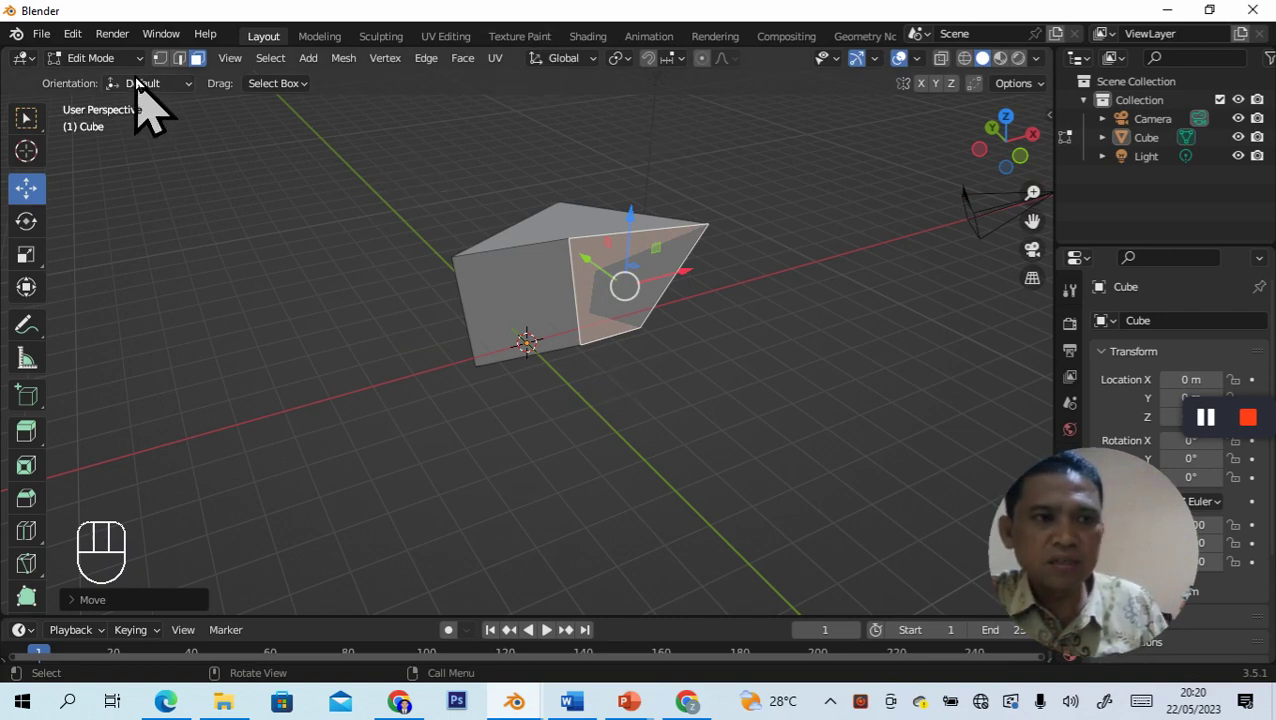
Step: Clear the face selection, return to Object Mode and select the whole reshaped cube
key("Tab")
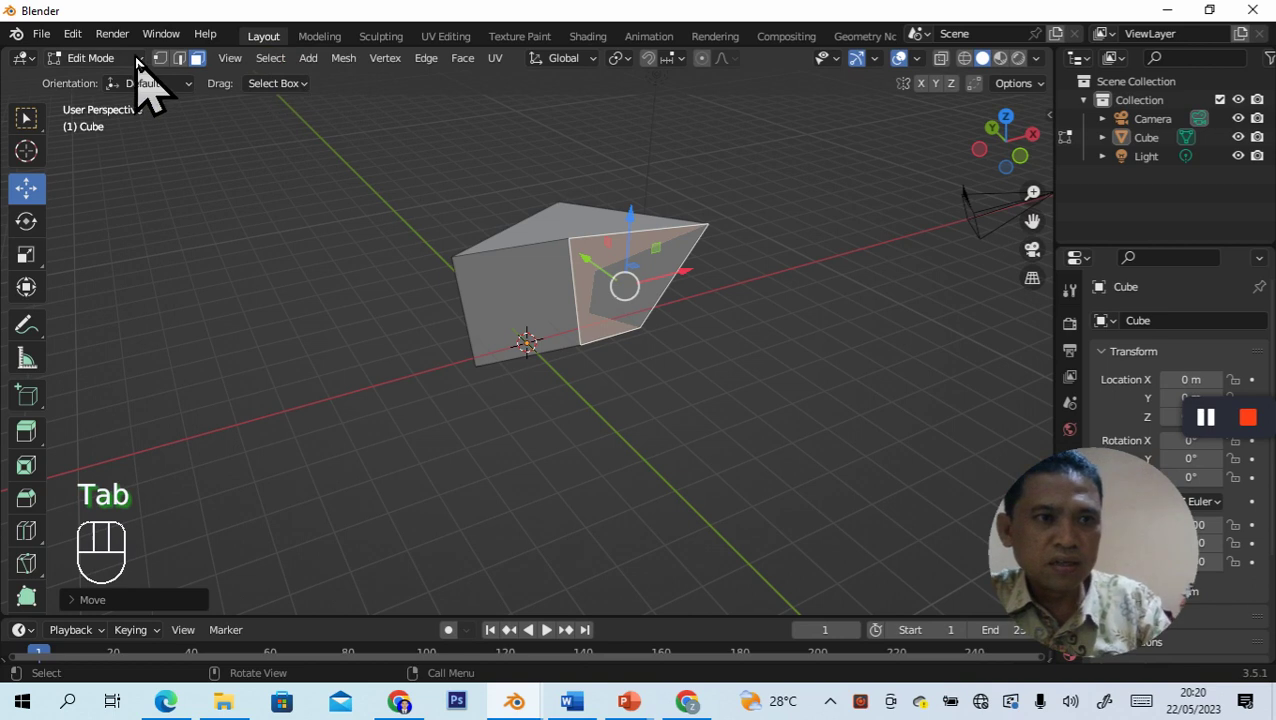
left_click(521, 305)
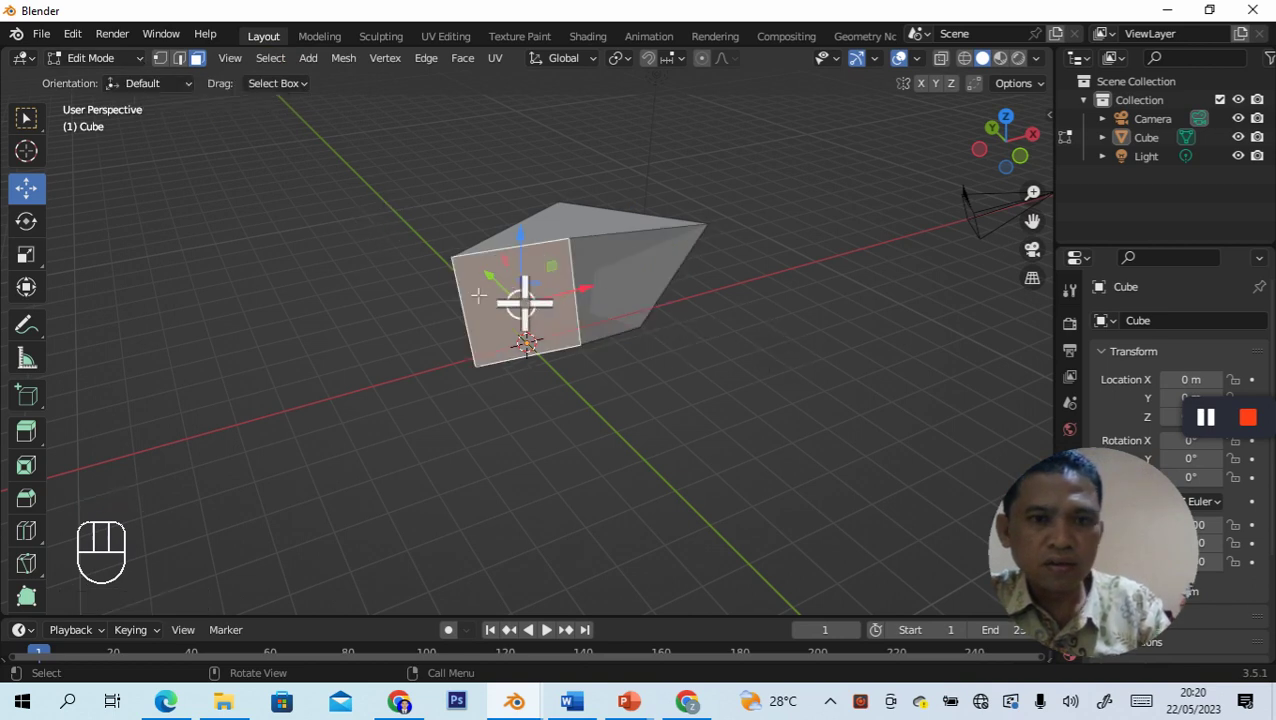
left_click(341, 210)
key("Tab")
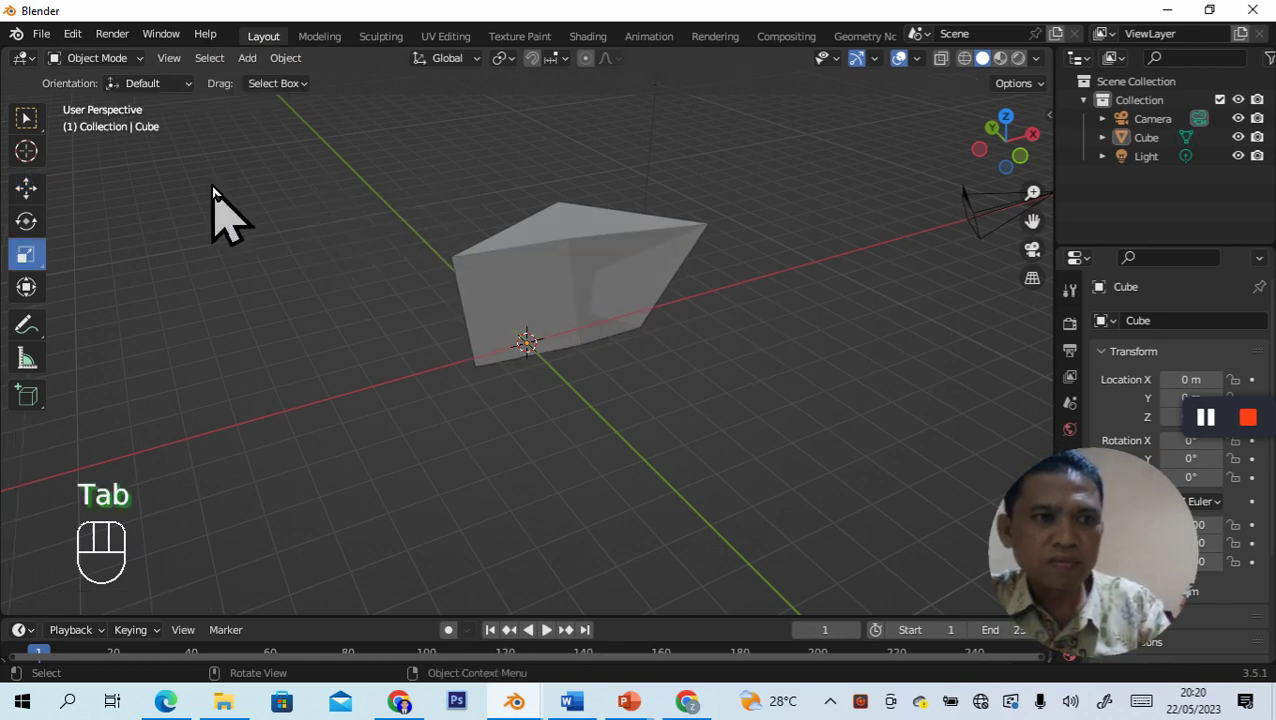
left_click_drag(368, 137, 685, 378)
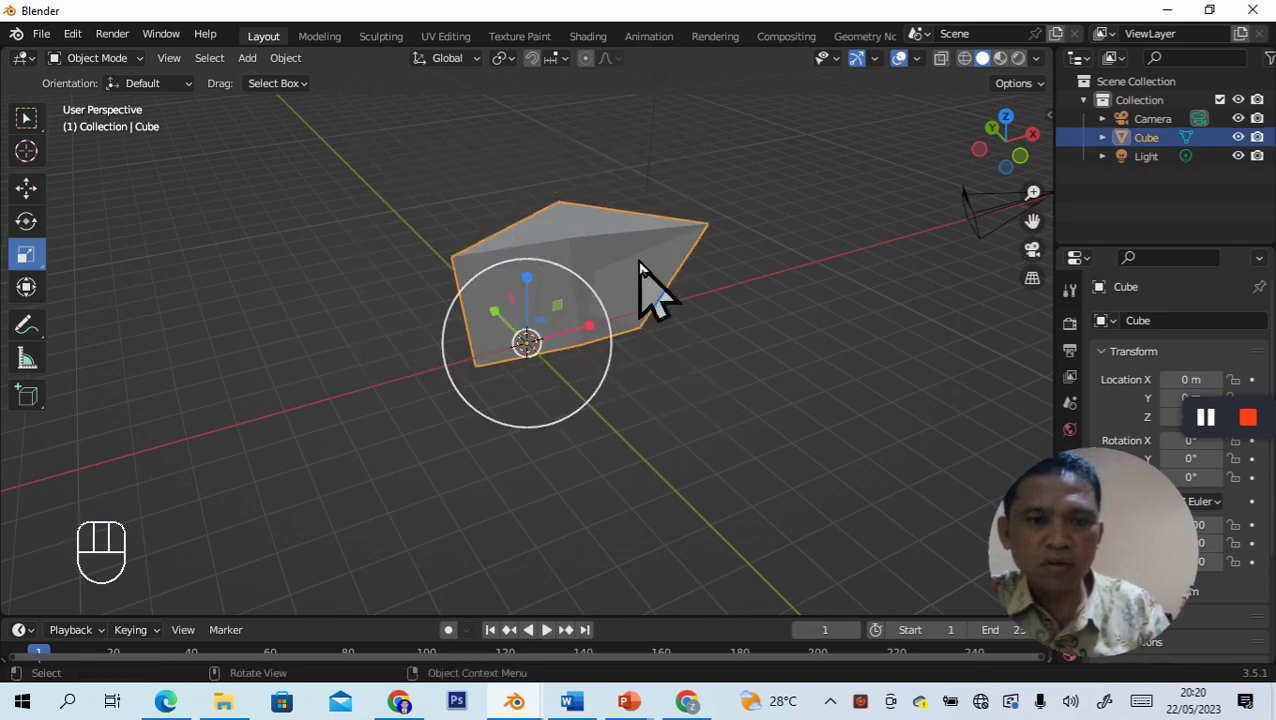
Step: Duplicate the reshaped cube twice, placing the copies at about X 2.35 m and X -4.79 m
key("shift+d")
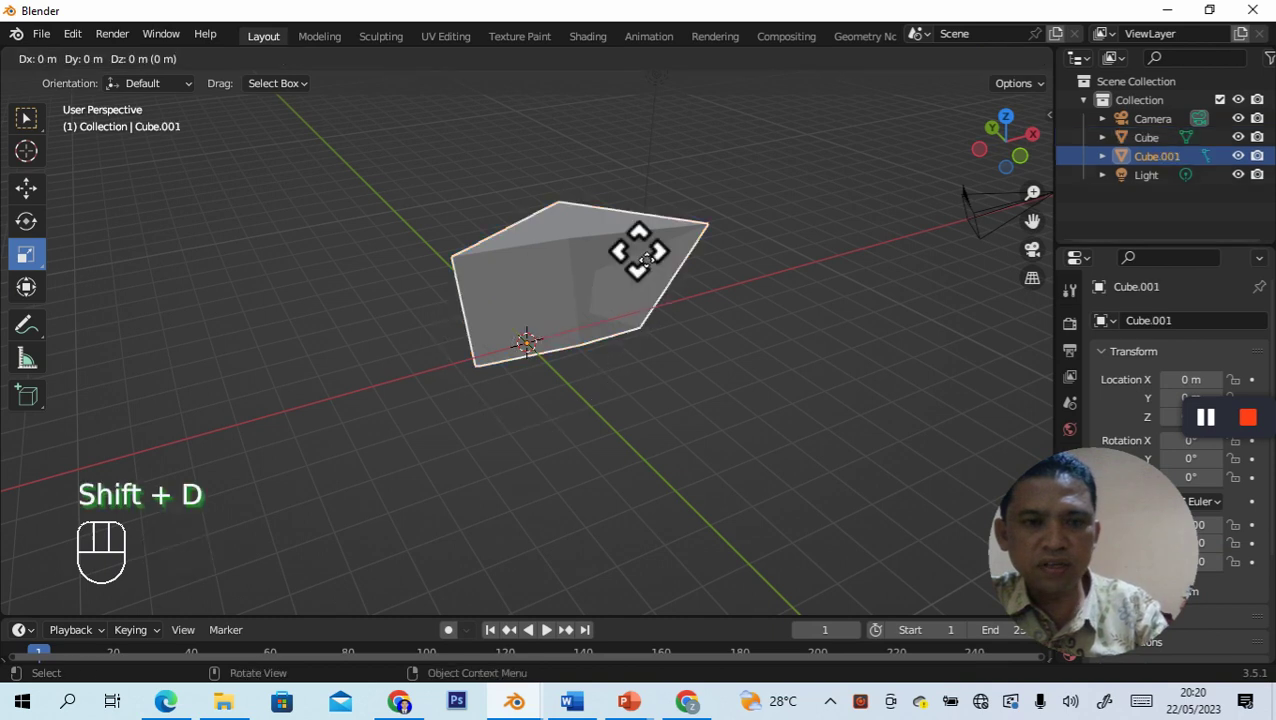
left_click(778, 362)
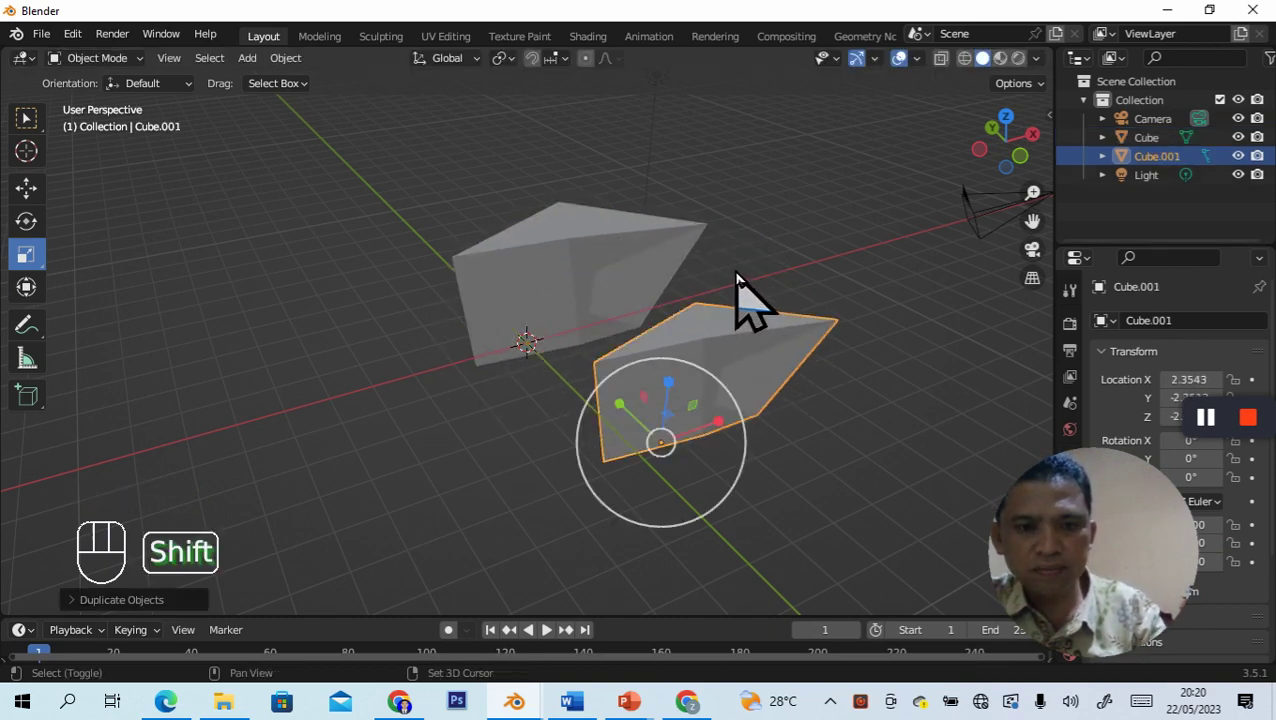
key("shift+d")
left_click(440, 370)
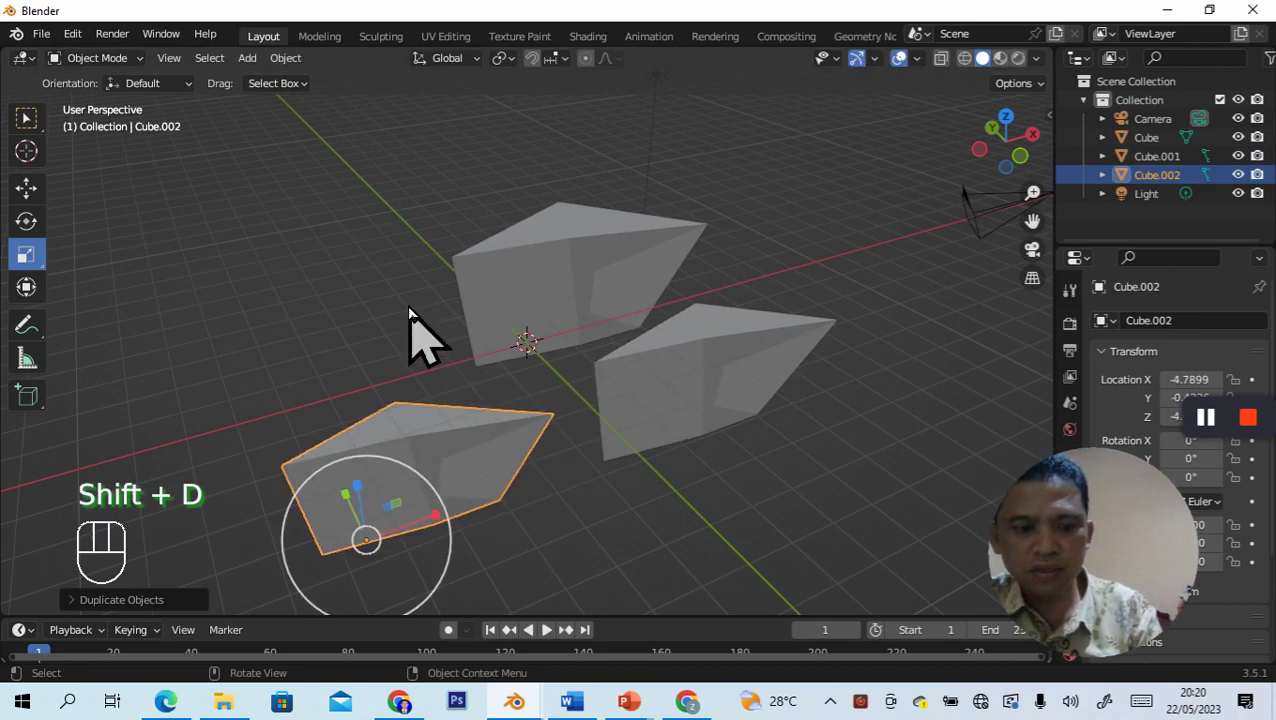
Step: Duplicate the reshaped cube a third time, place the copy at X -6.745 m, and clear the selection
key("shift+d")
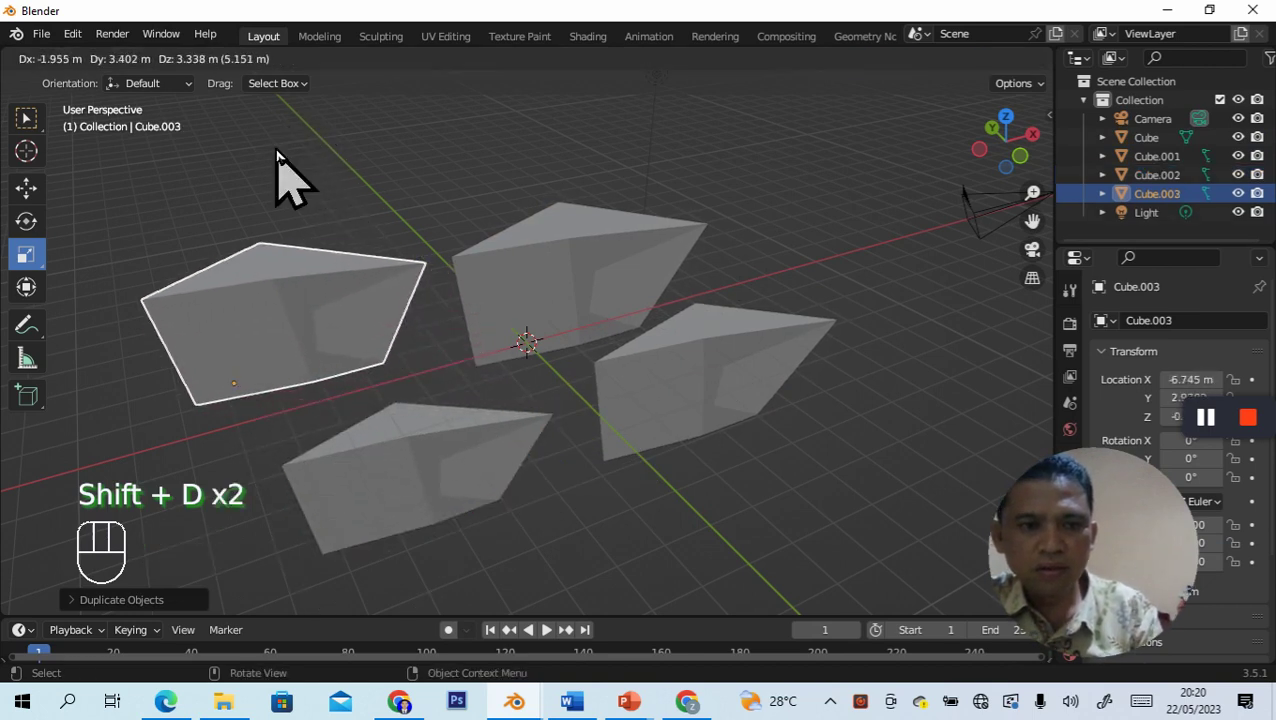
left_click(292, 178)
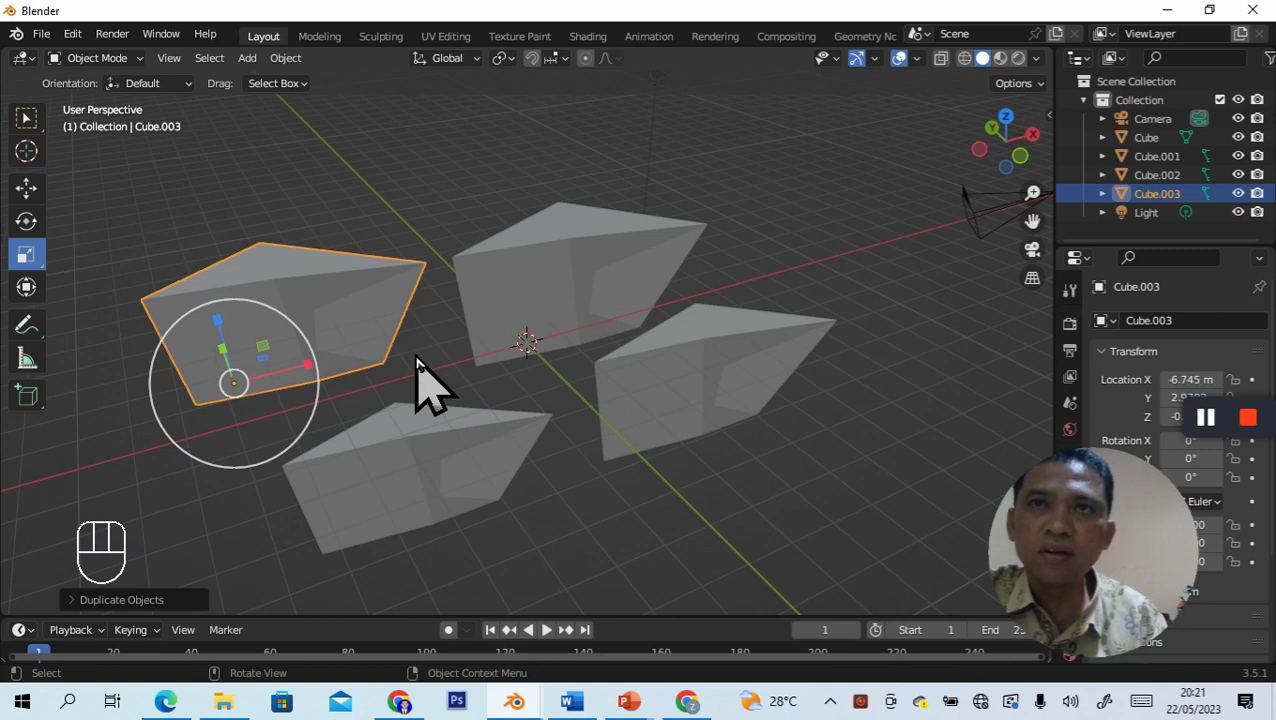
left_click(550, 520)
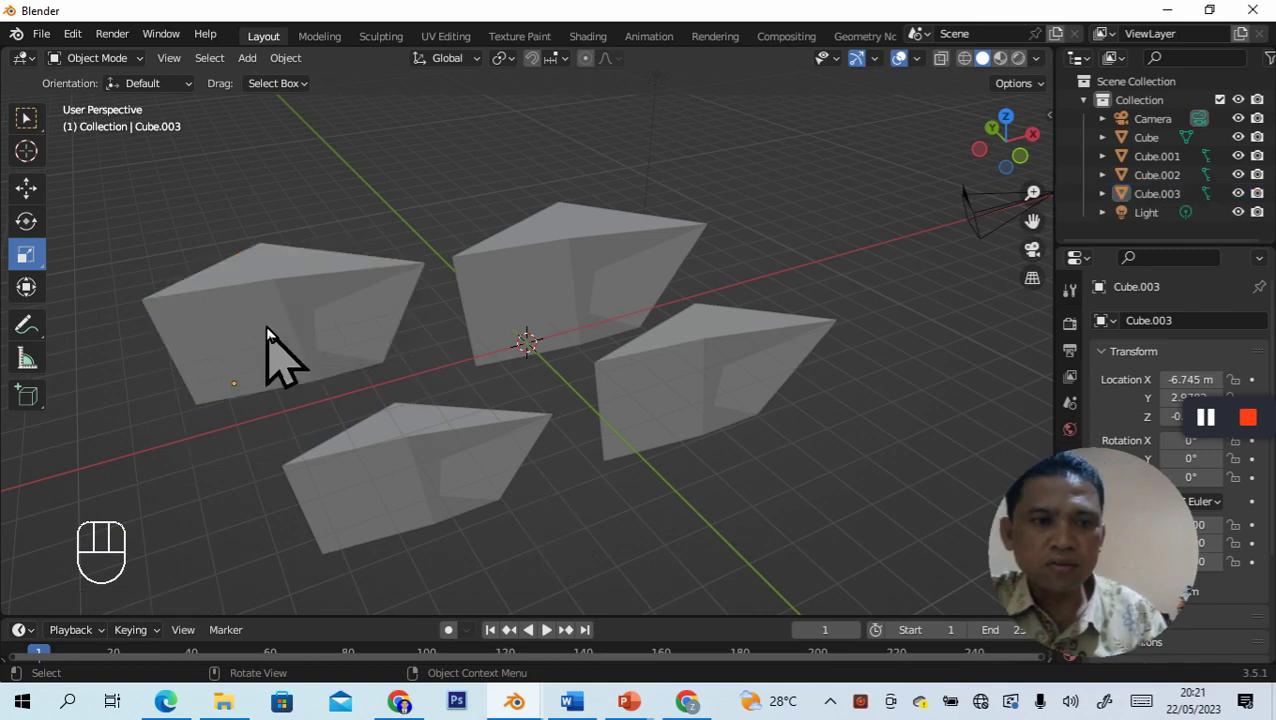
Step: Enter Edit Mode on the newest copy and add a horizontal loop cut around its middle
left_click(130, 60)
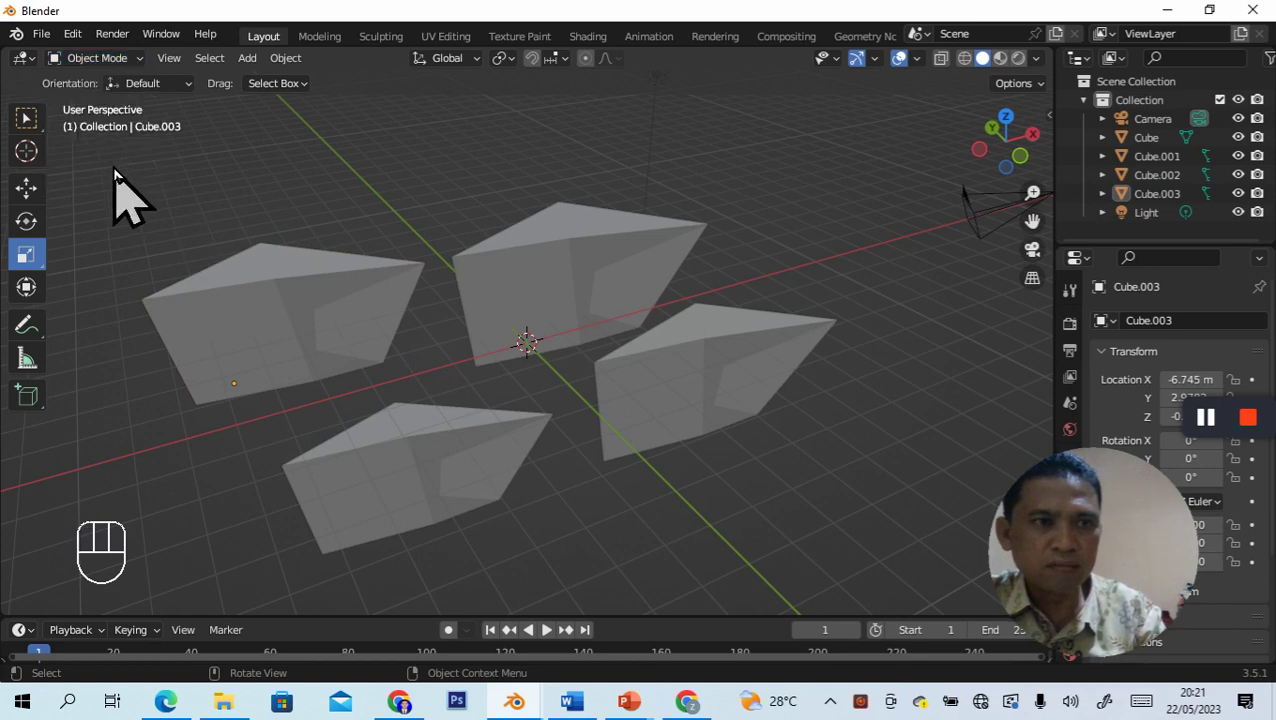
key("Tab")
left_click(258, 341)
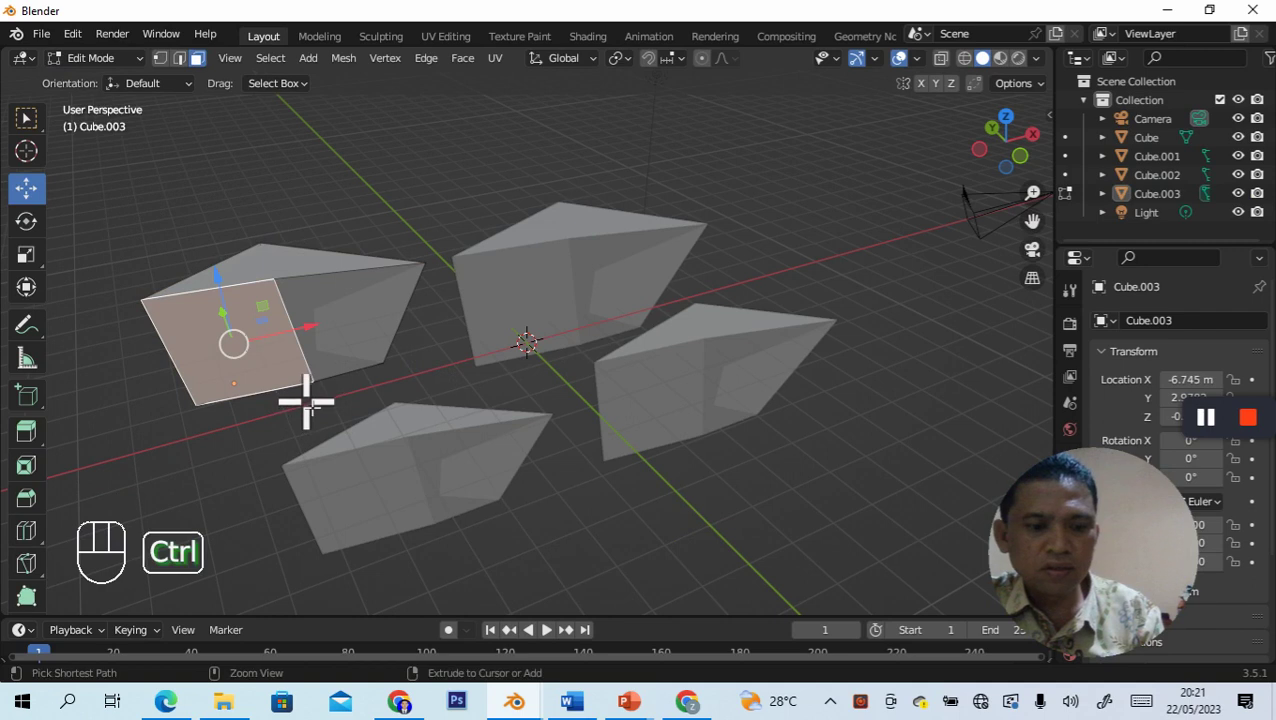
key("ctrl+r")
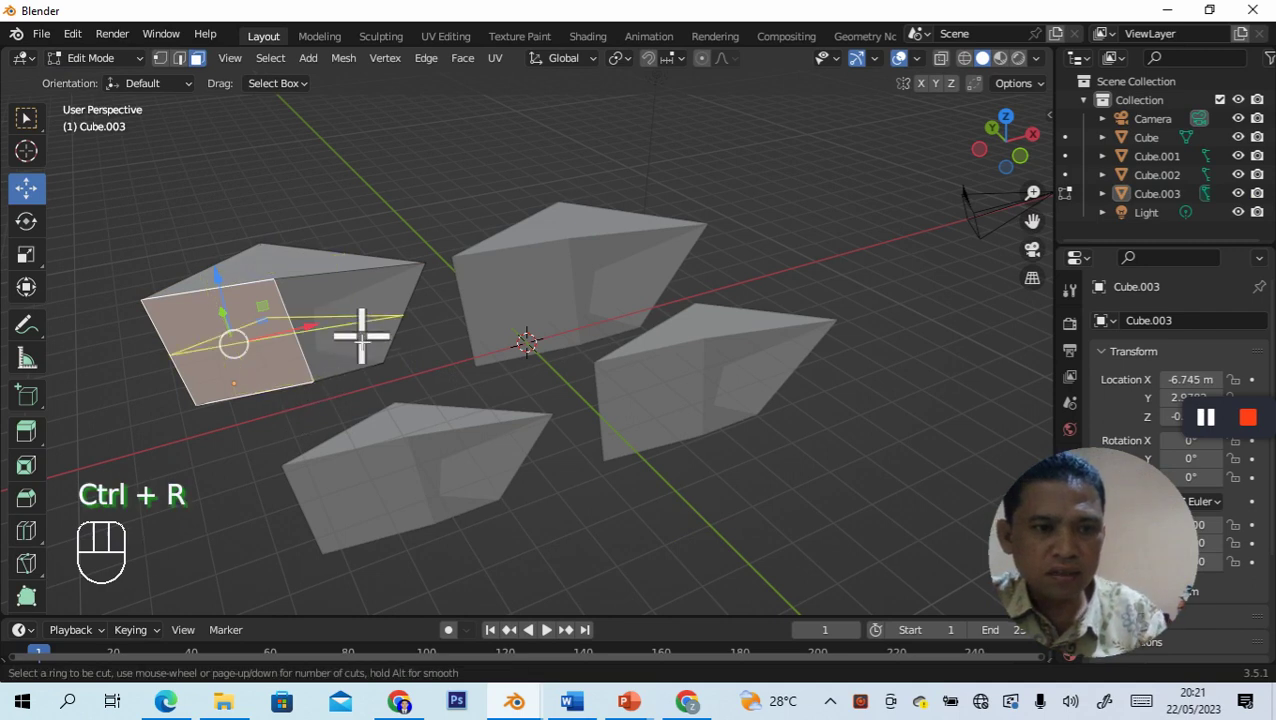
left_click(296, 340)
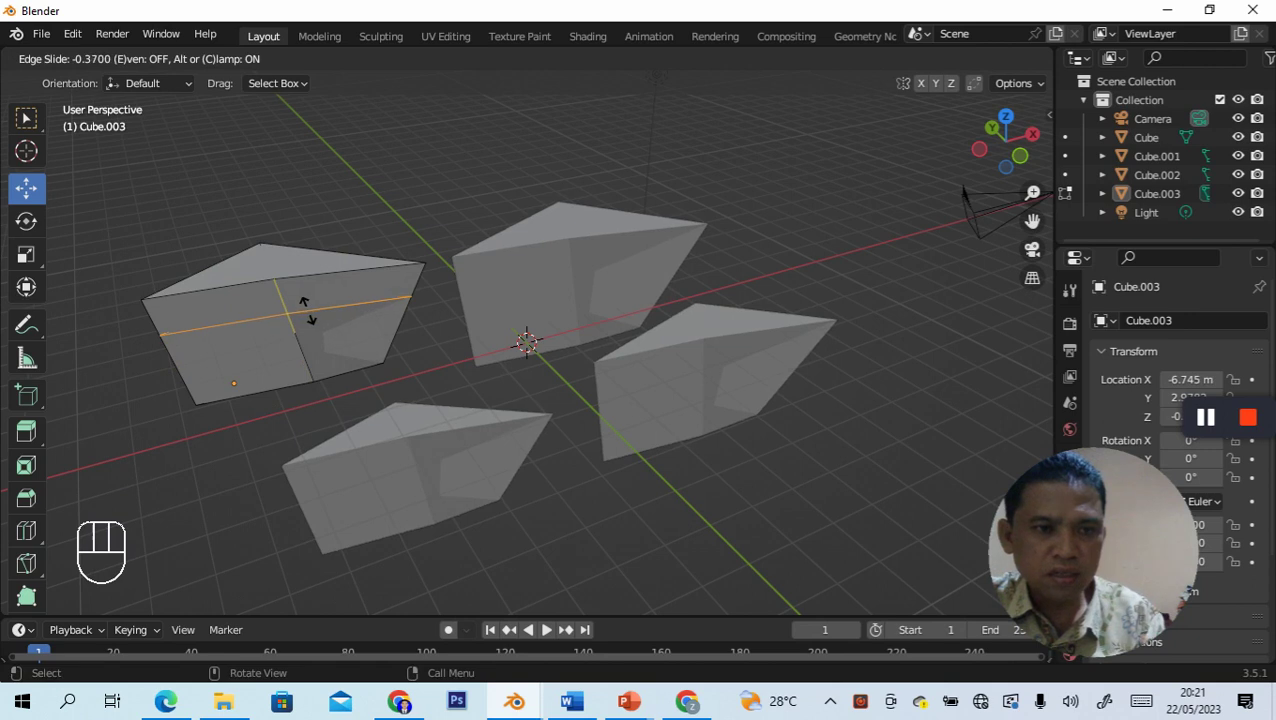
left_click(300, 331)
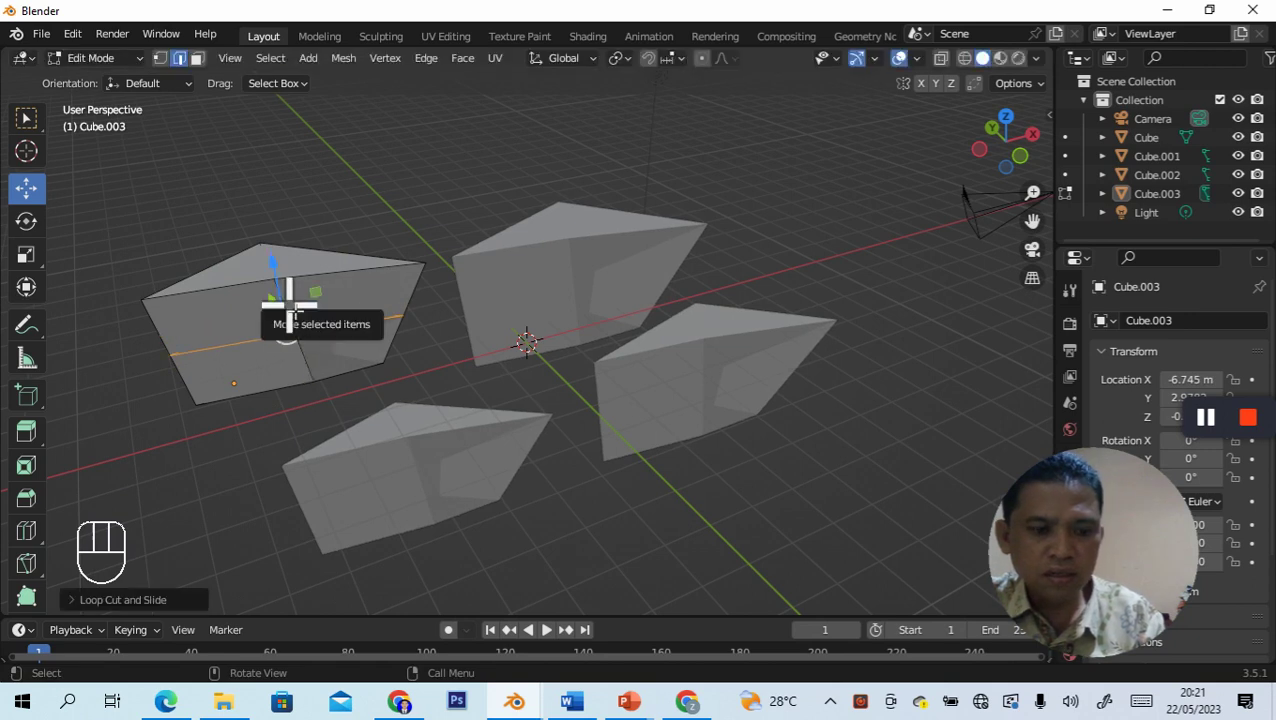
Step: Repeat the loop cut to add two more horizontal edge loops above the middle one
key("shift+r")
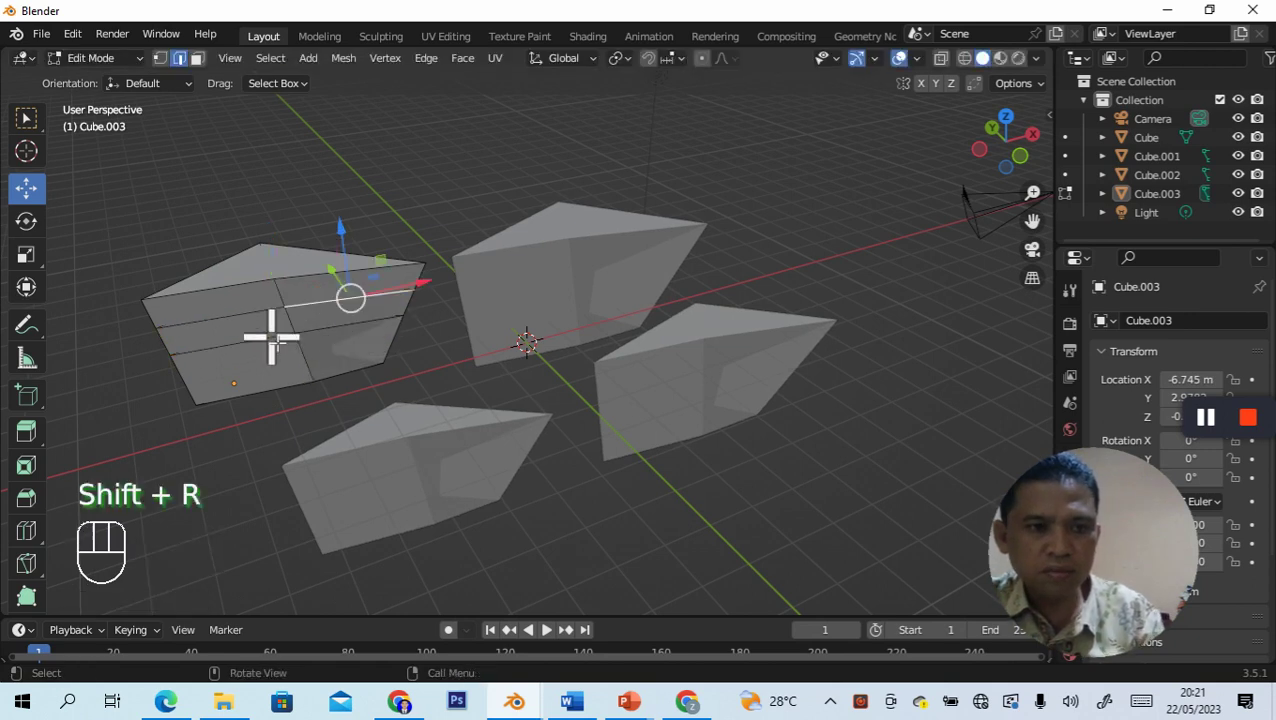
left_click(300, 361)
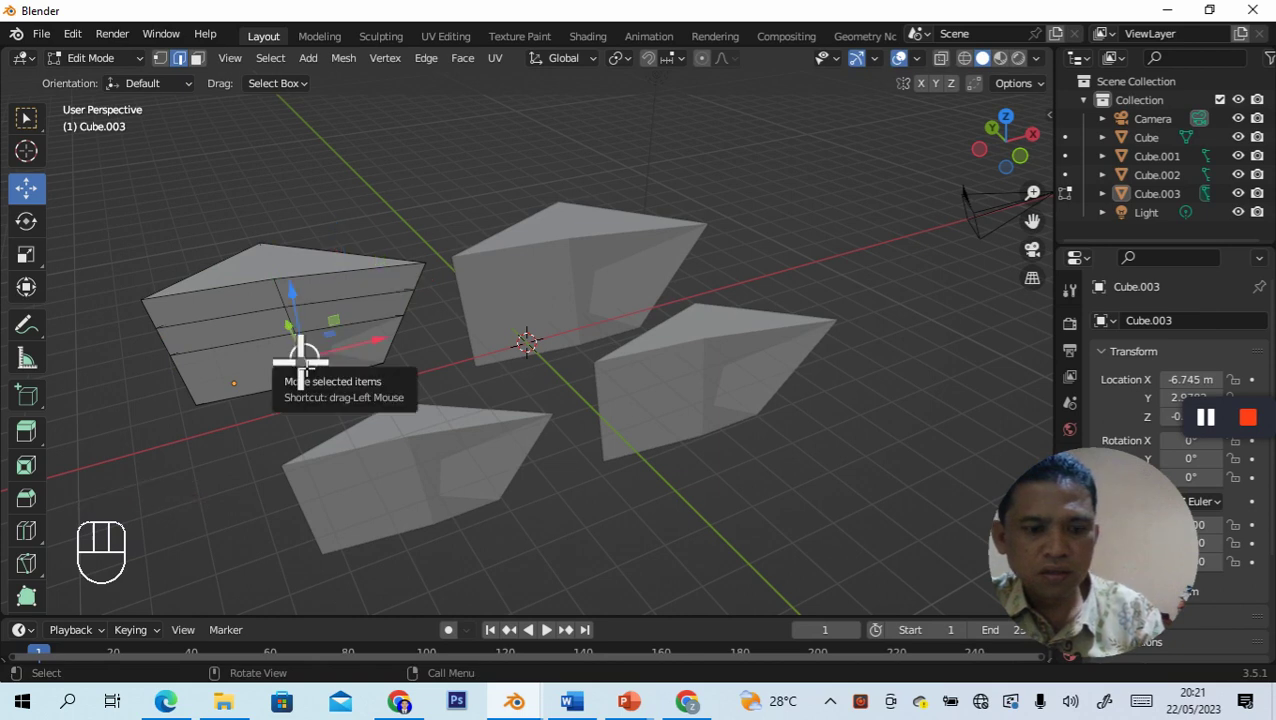
key("shift+r")
left_click(298, 358)
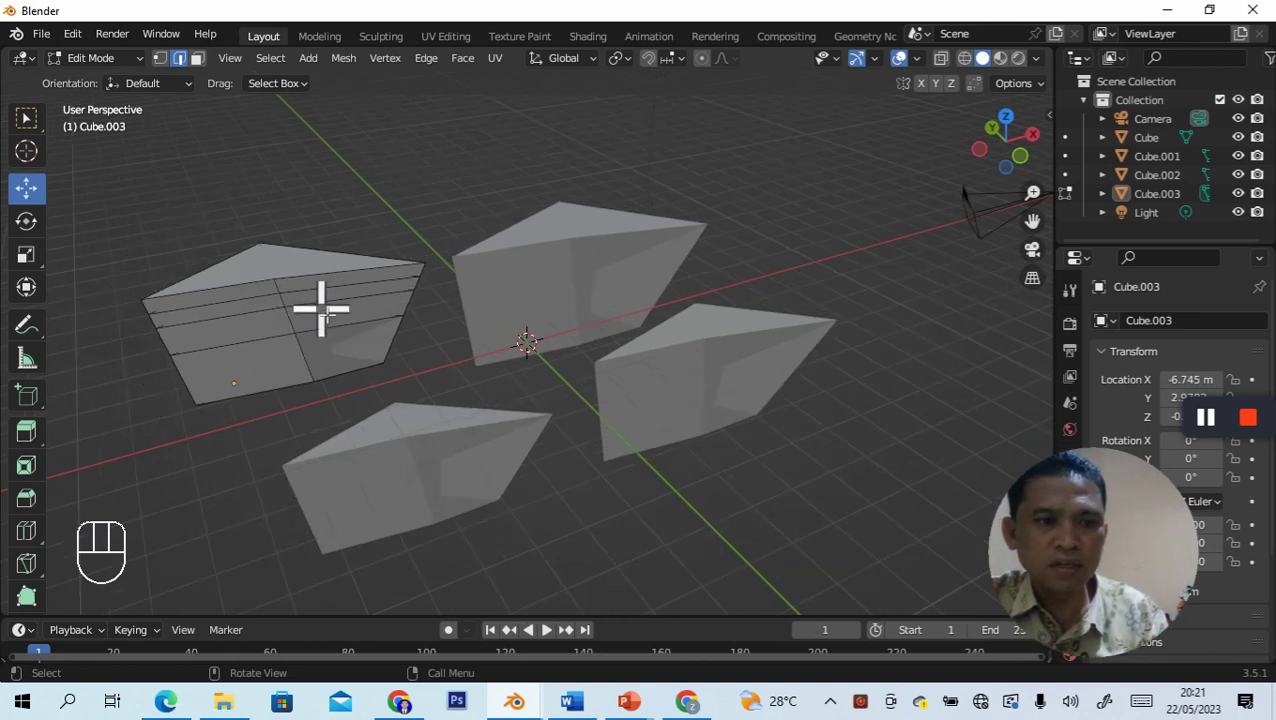
Step: Select the middle loop's front edge, switch to vertex selection, and shift it along X, also moving a vertex on an upper loop
scroll(283, 374, "down", 2)
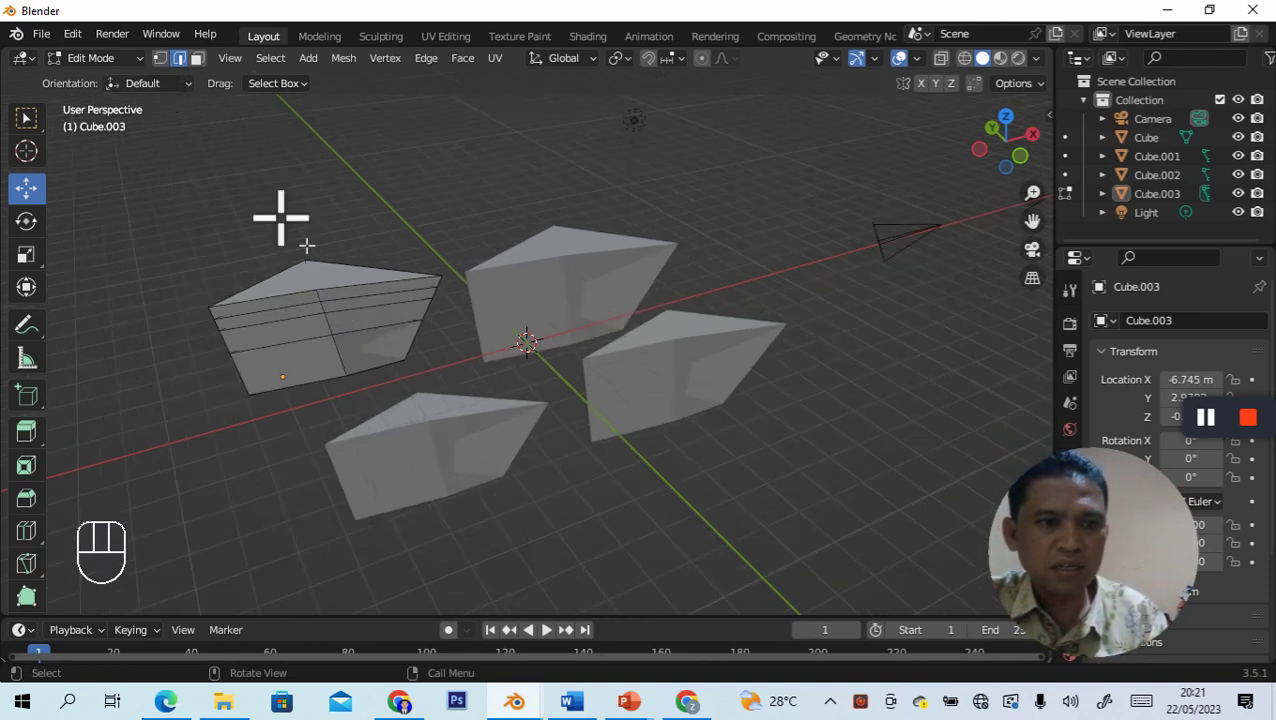
left_click(328, 338)
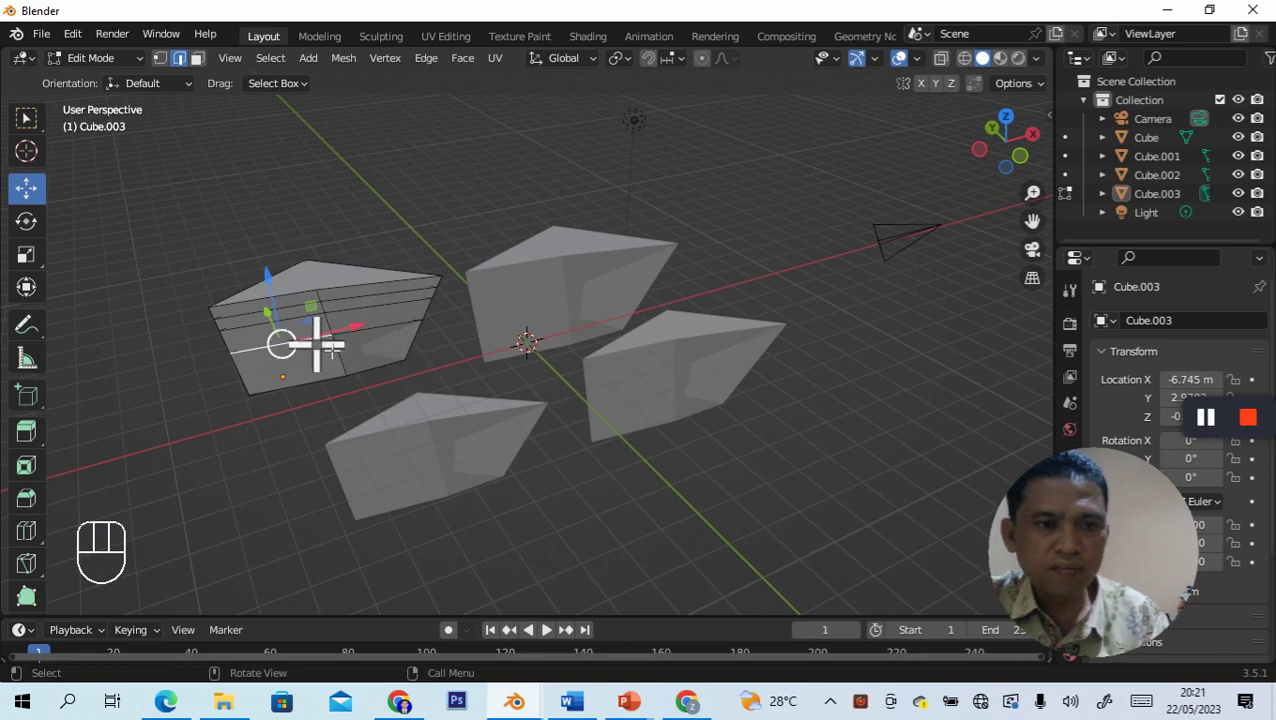
left_click(161, 59)
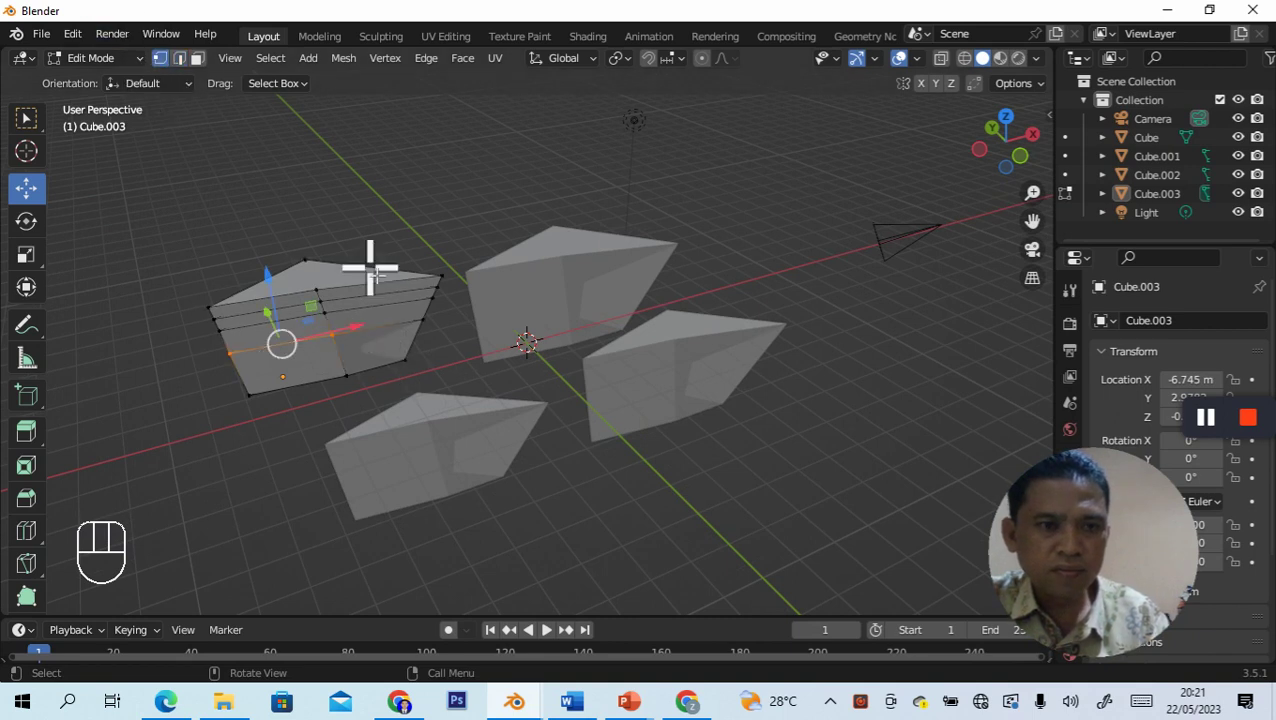
left_click_drag(343, 338, 322, 376)
left_click(322, 285)
left_click_drag(375, 273, 311, 283)
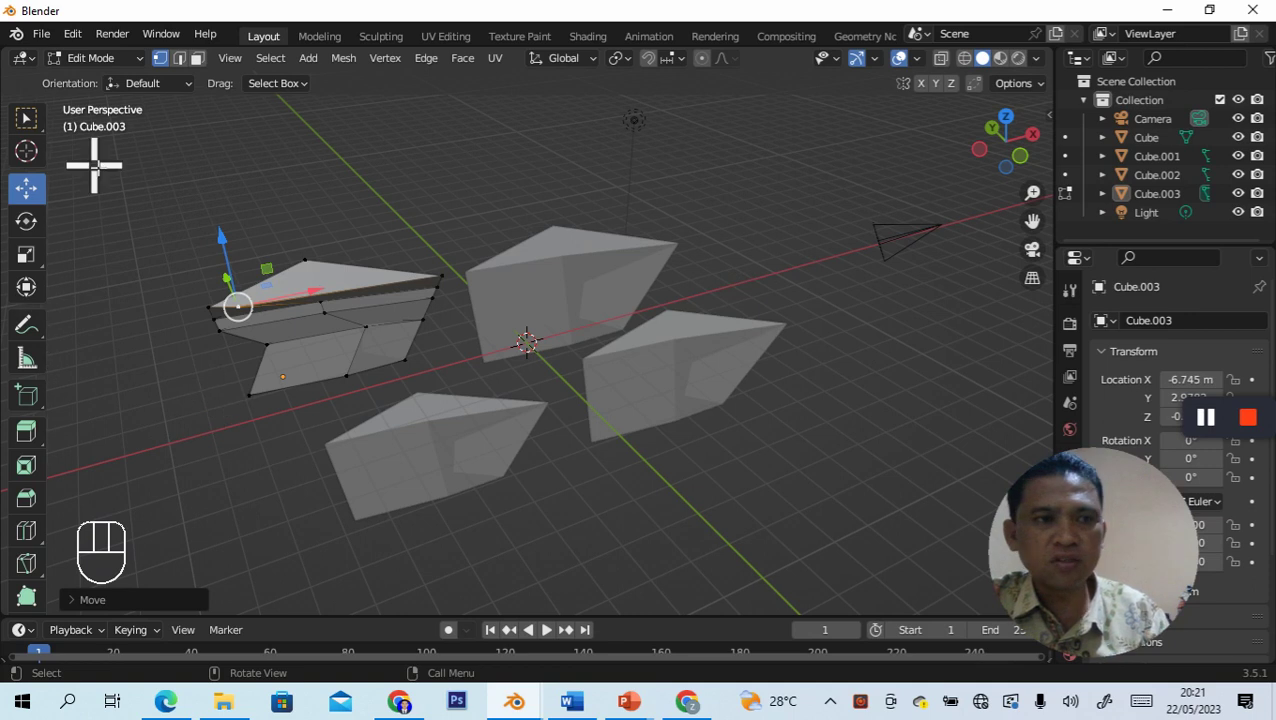
left_click(700, 705)
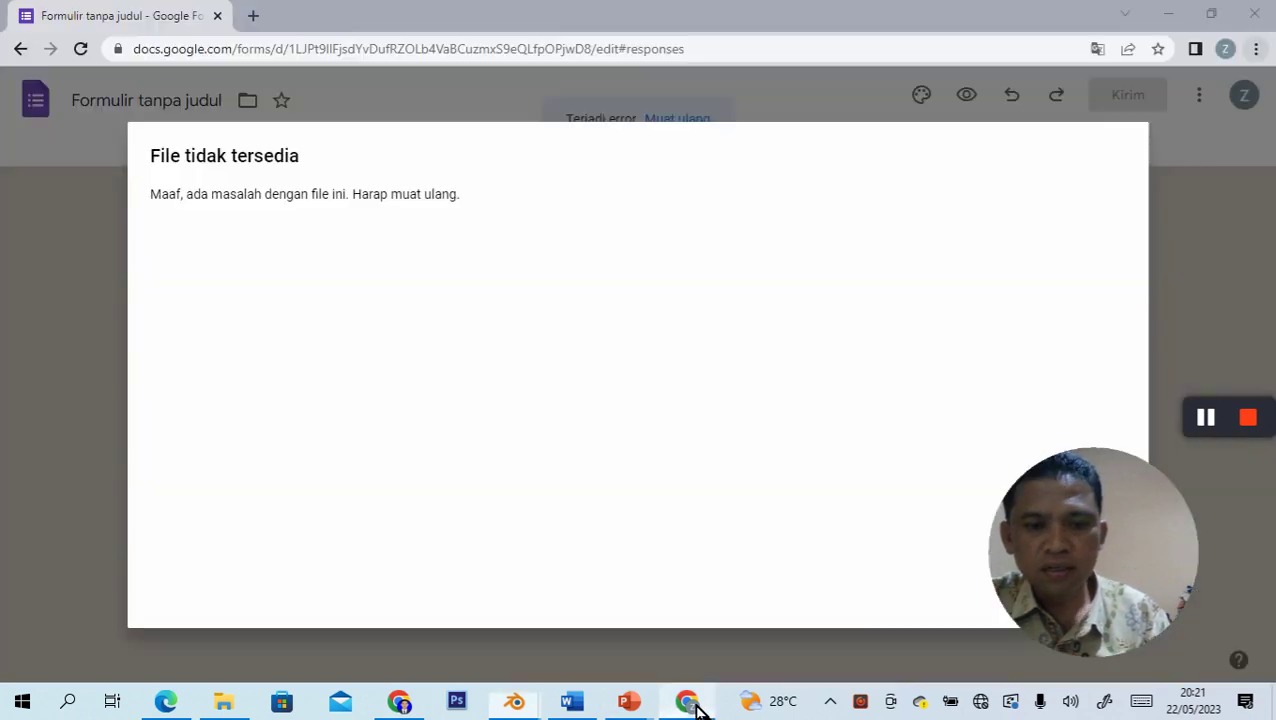
left_click(692, 705)
mouse_move(513, 704)
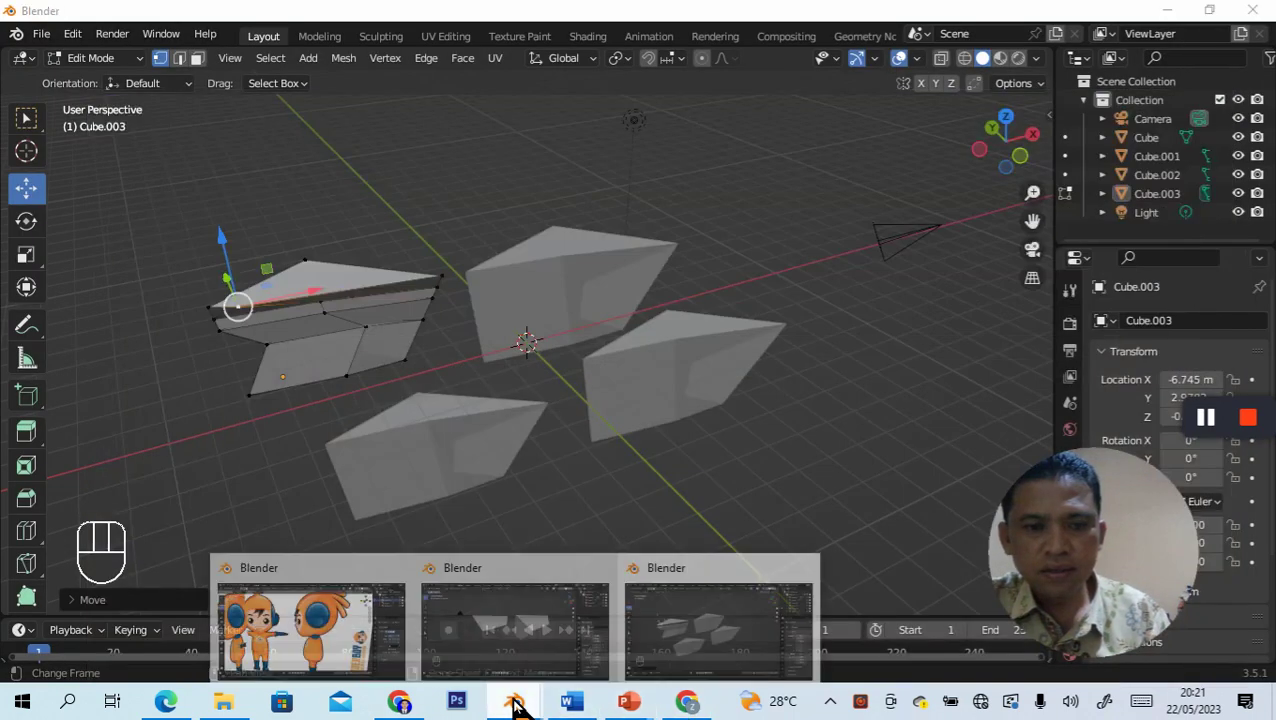
left_click(305, 276)
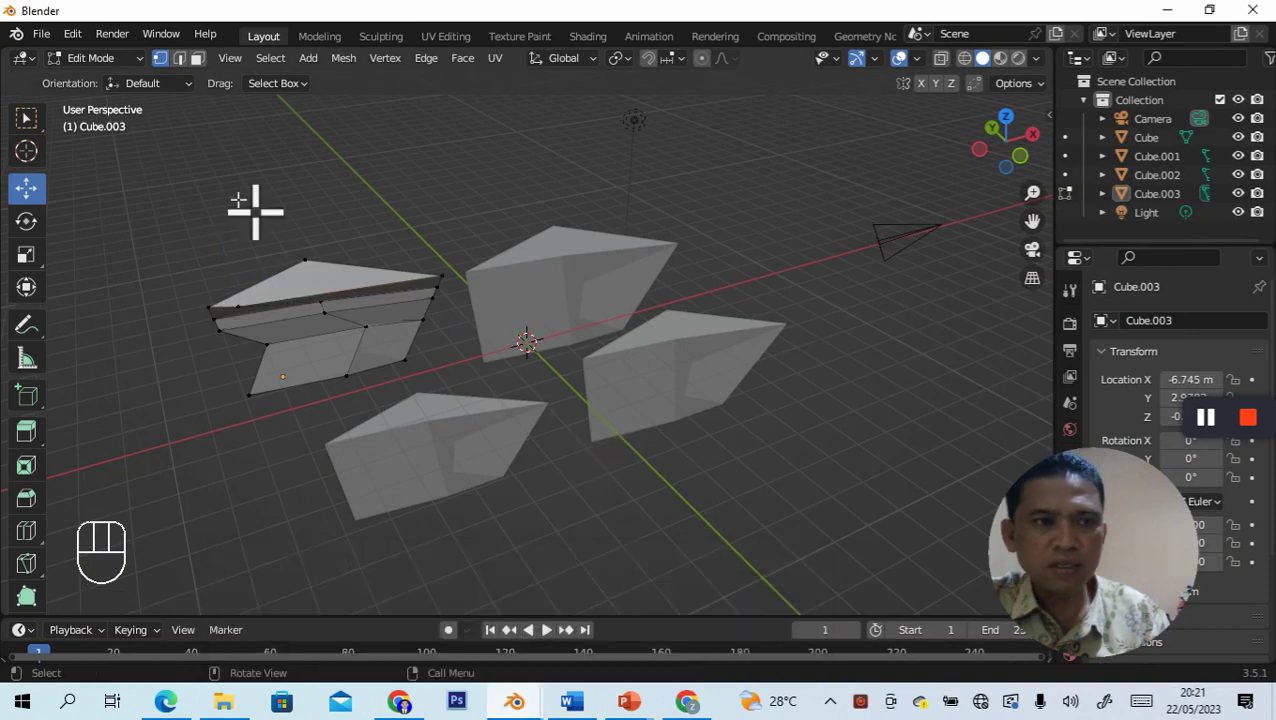
Step: Open Bedside table.blend without saving the current scene and view the finished table from several angles
left_click(47, 41)
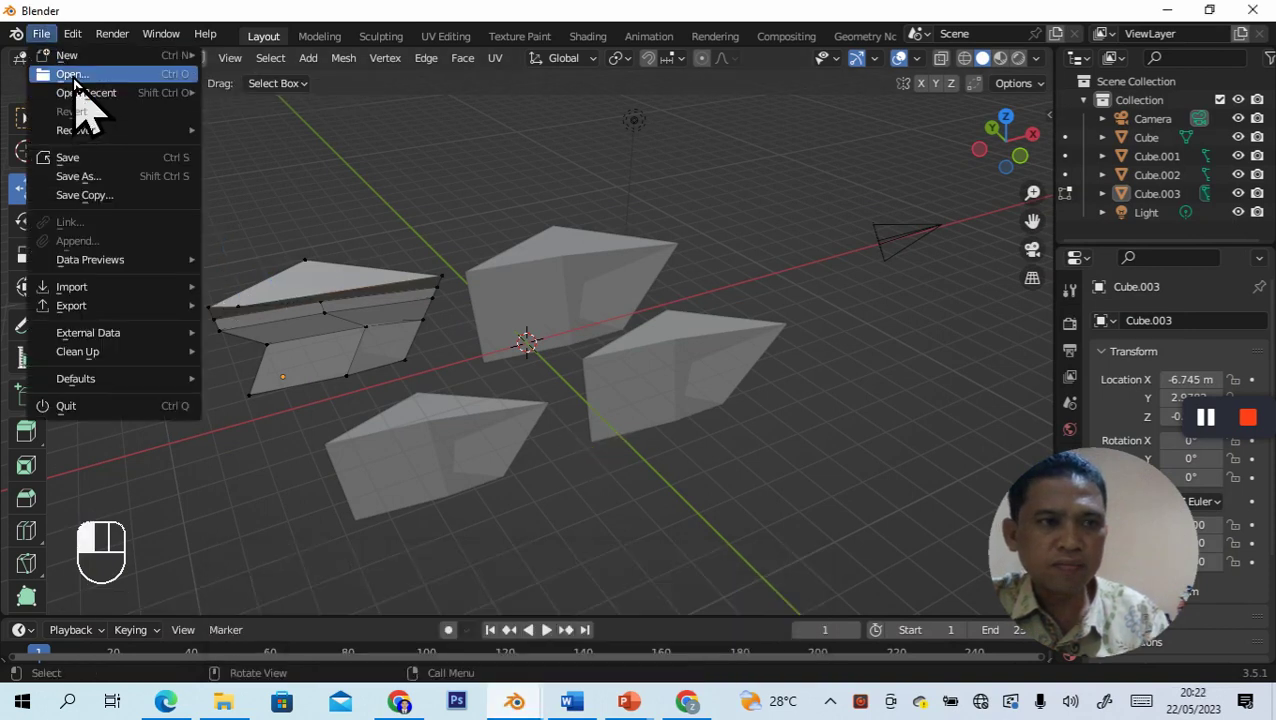
left_click(74, 86)
left_click(670, 388)
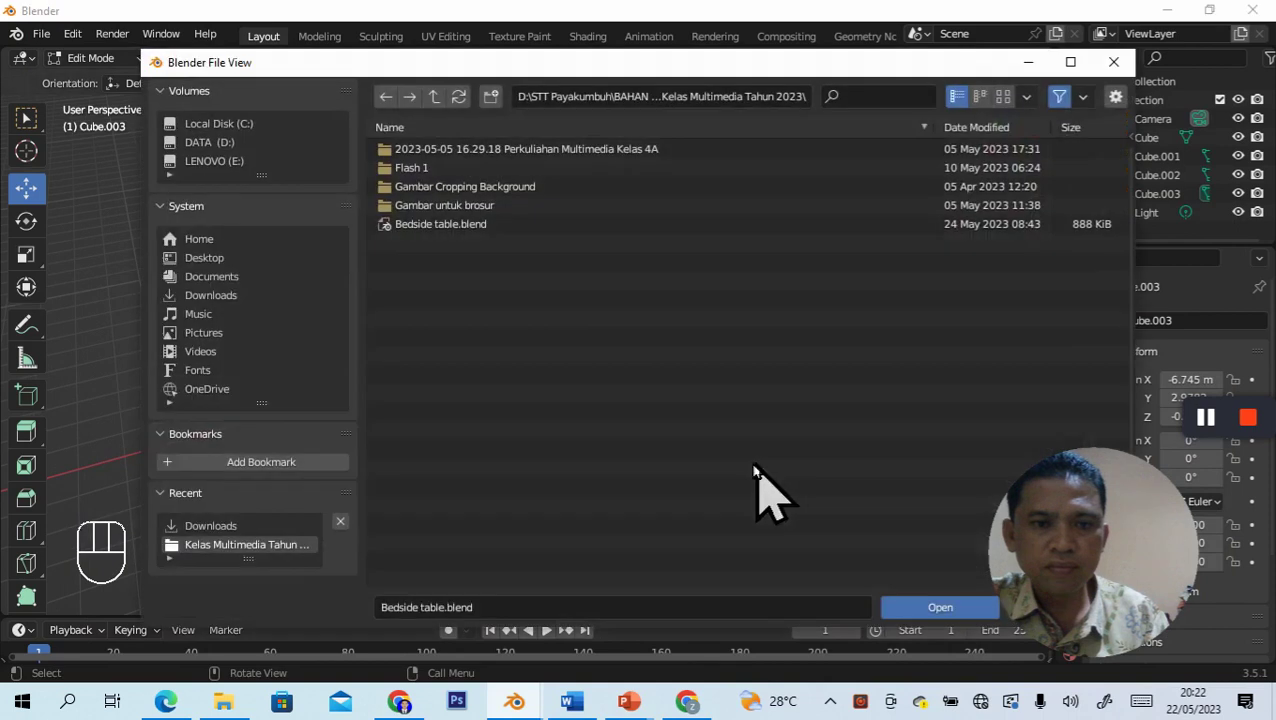
left_click(455, 226)
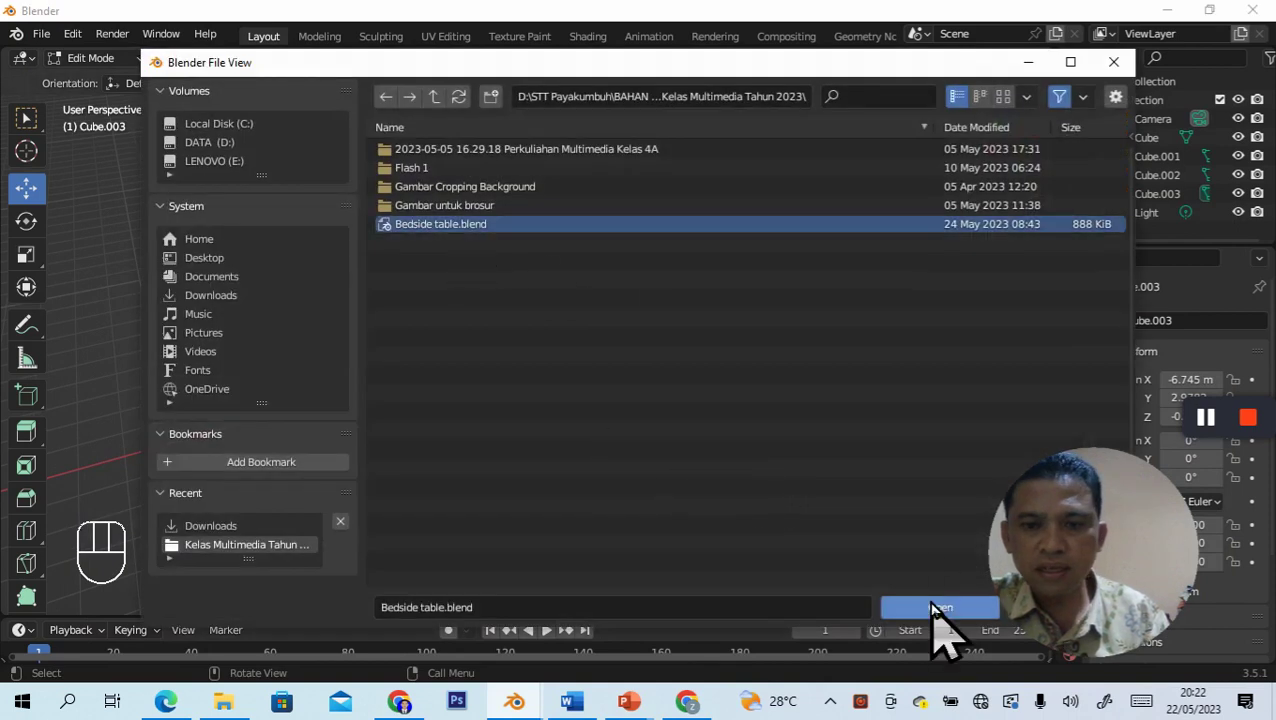
left_click(938, 606)
mouse_move(621, 410)
middle_mouse_down()
mouse_move(652, 455)
mouse_move(726, 461)
mouse_move(751, 432)
mouse_move(644, 418)
middle_mouse_up()
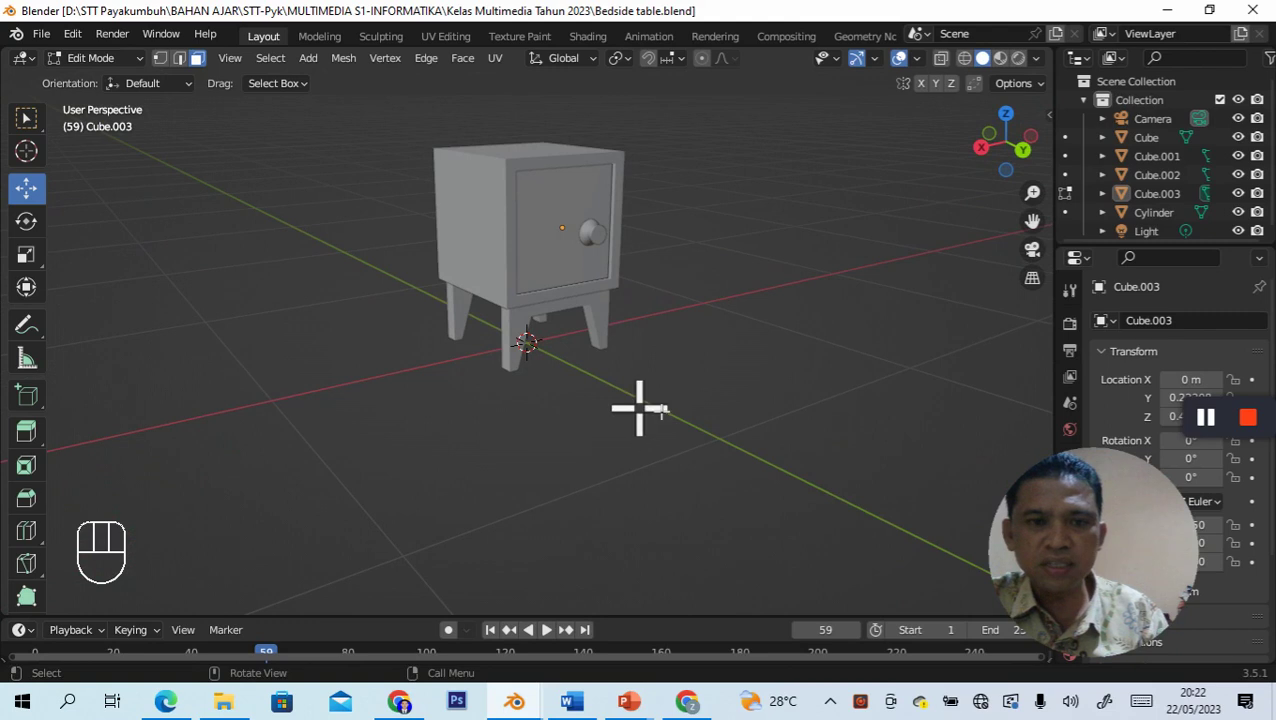
middle_click_drag(695, 370, 712, 404)
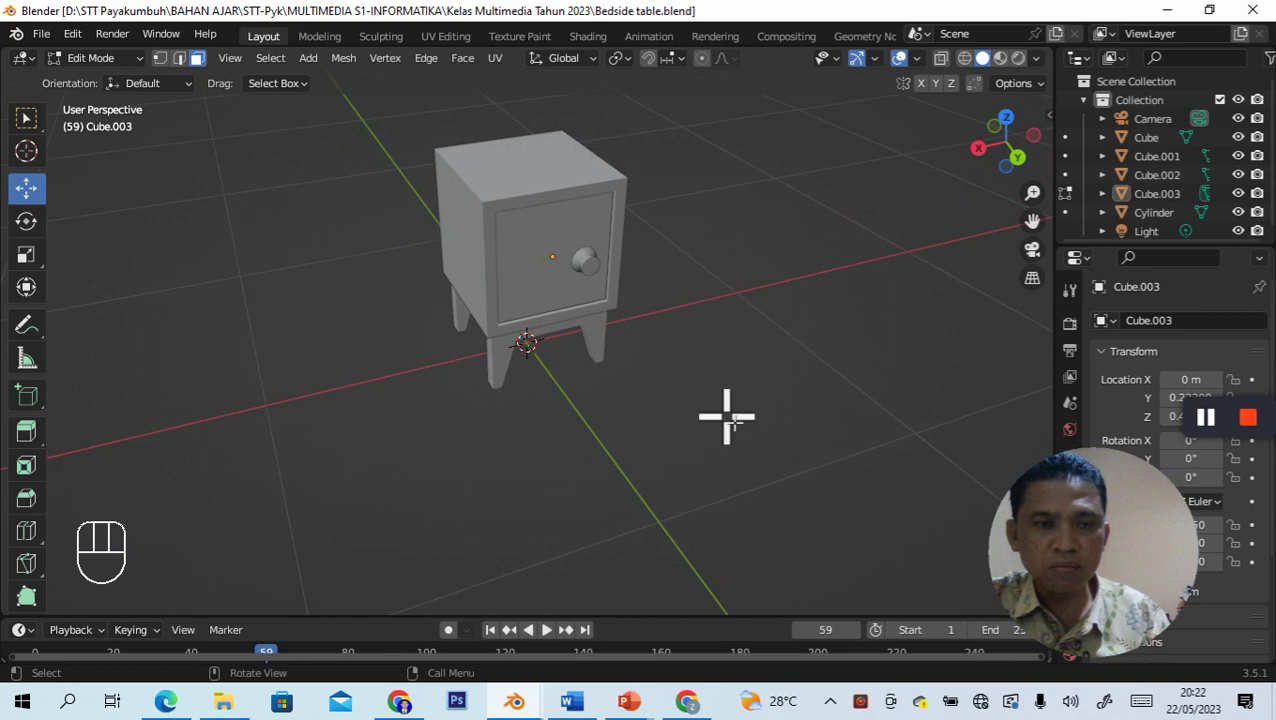
Step: Start a new default scene and view its cube from the front and in perspective
left_click_drag(41, 33, 232, 56)
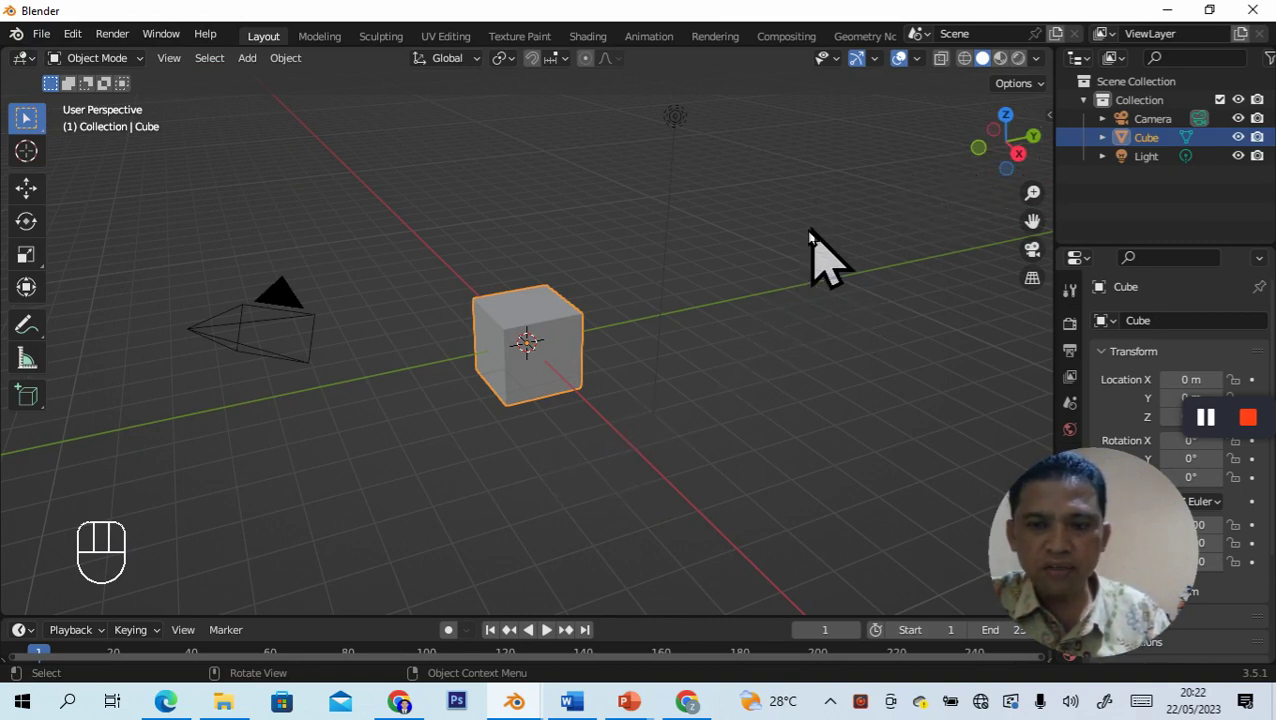
left_click(979, 147)
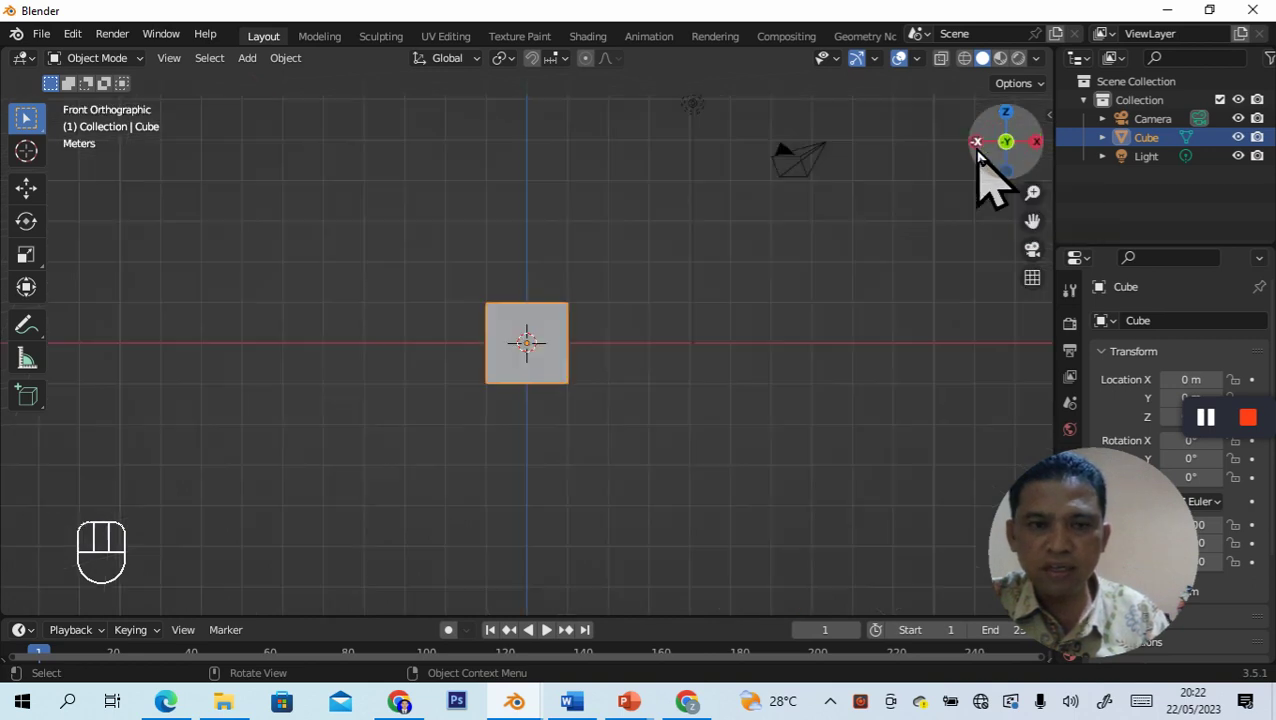
middle_click_drag(700, 420, 698, 390)
scroll(698, 390, "up", 2)
scroll(698, 390, "down", 2)
scroll(697, 388, "up", 1)
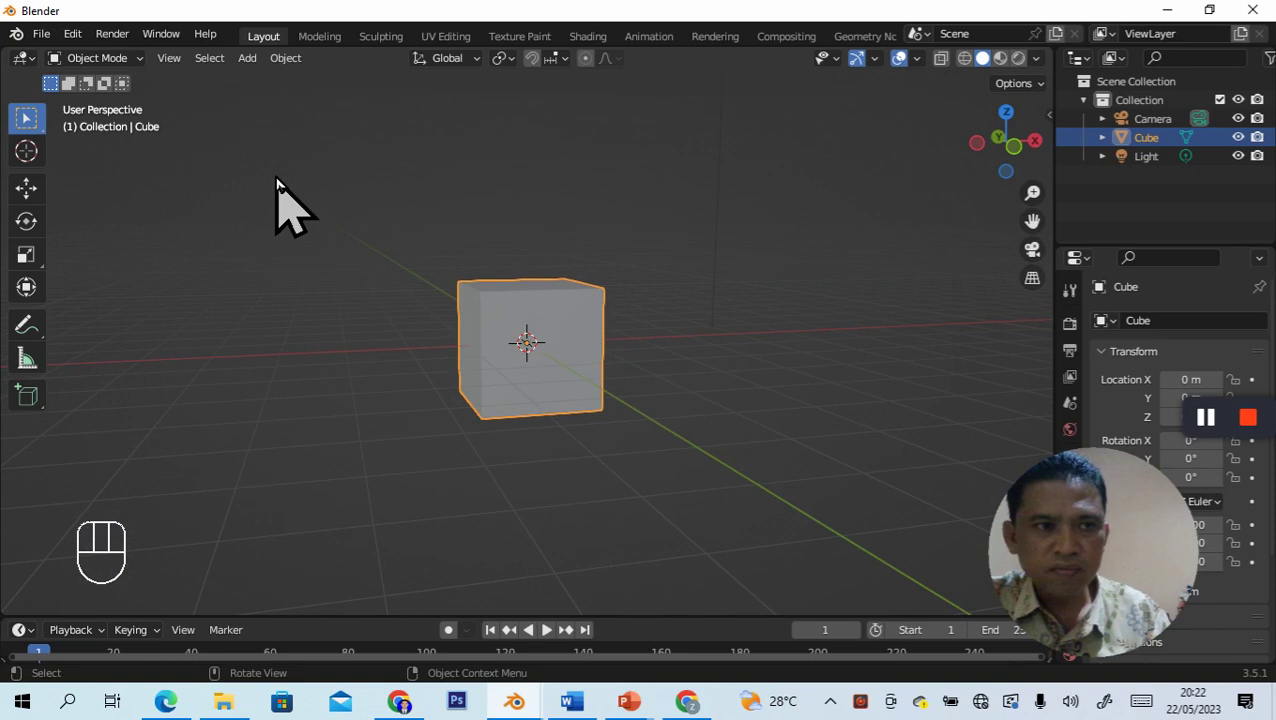
Step: In the front orthographic view, move the default cube up along Z to about 1.65 m
left_click(26, 187)
middle_click_drag(700, 350, 735, 365)
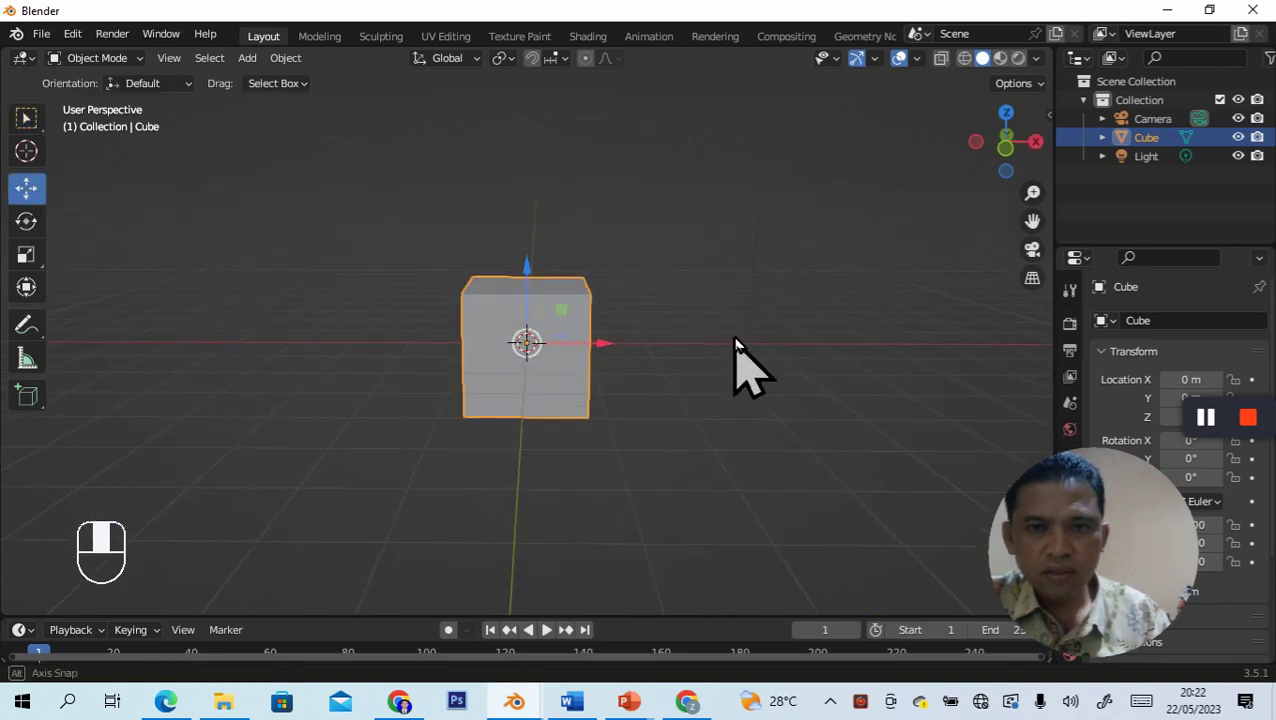
left_click(1003, 155)
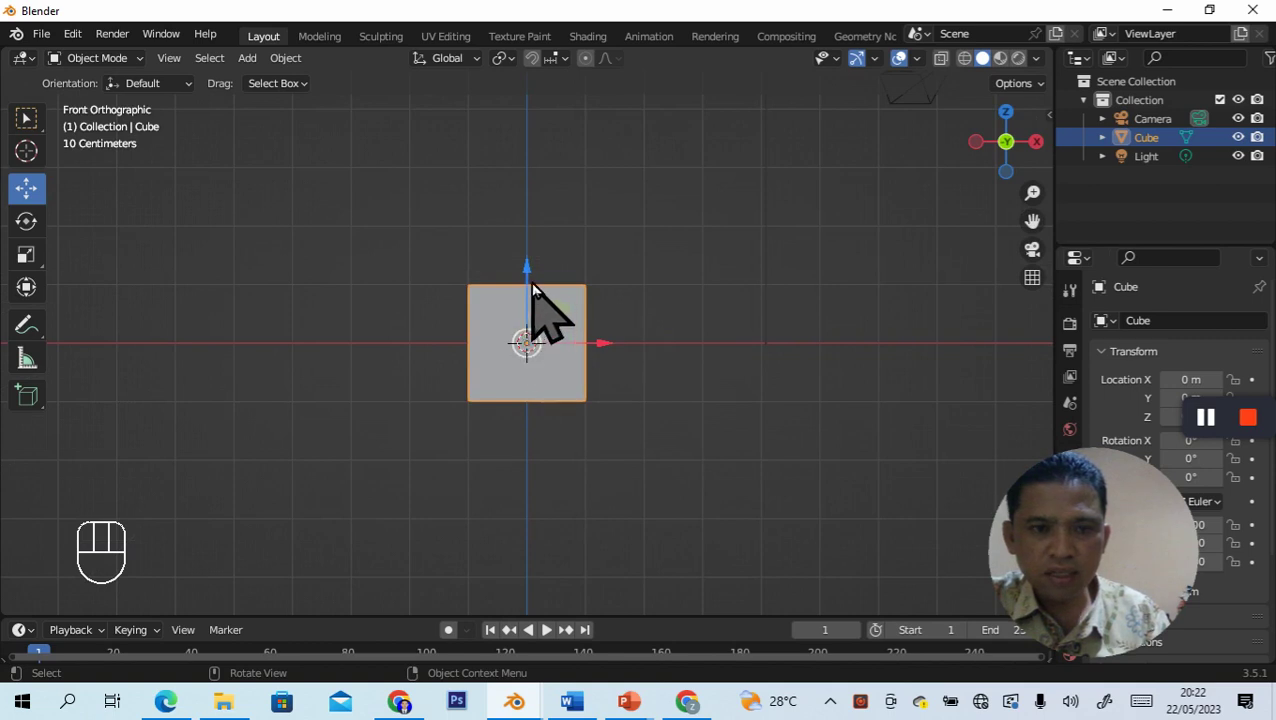
left_click_drag(529, 270, 540, 168)
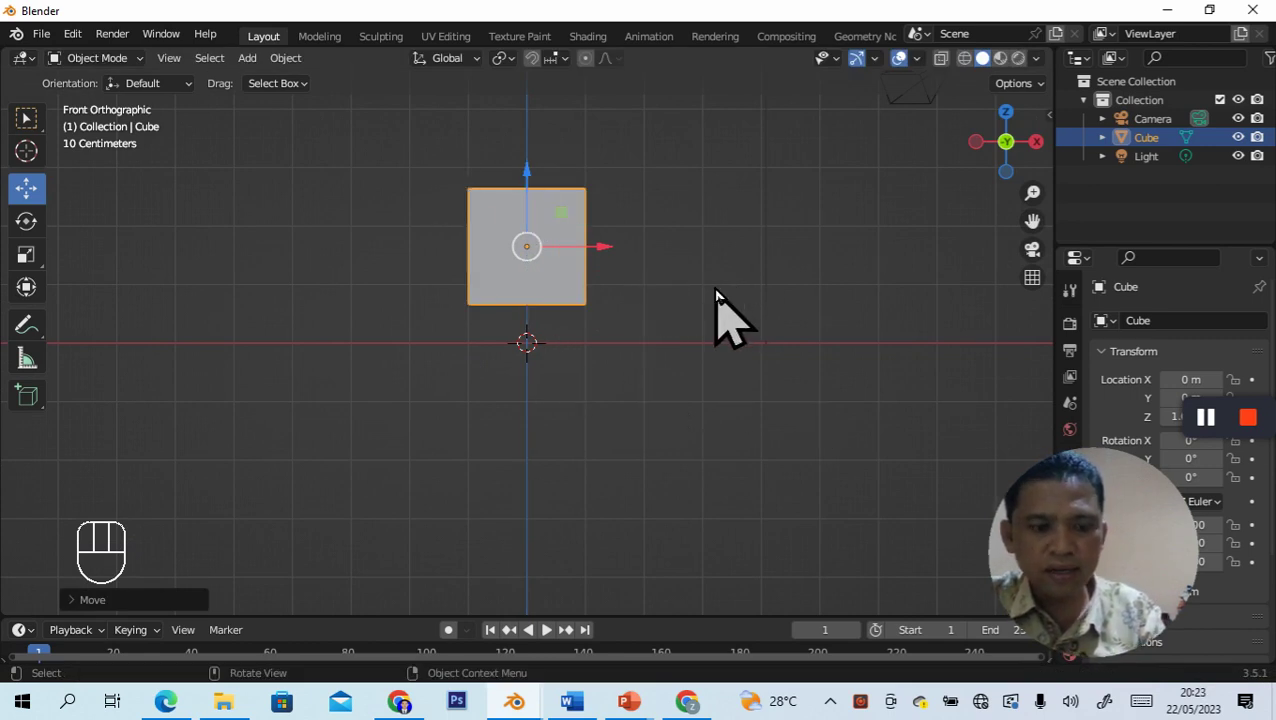
Step: Set the cube's X, Y and Z dimensions to 0.5 m each
key("n")
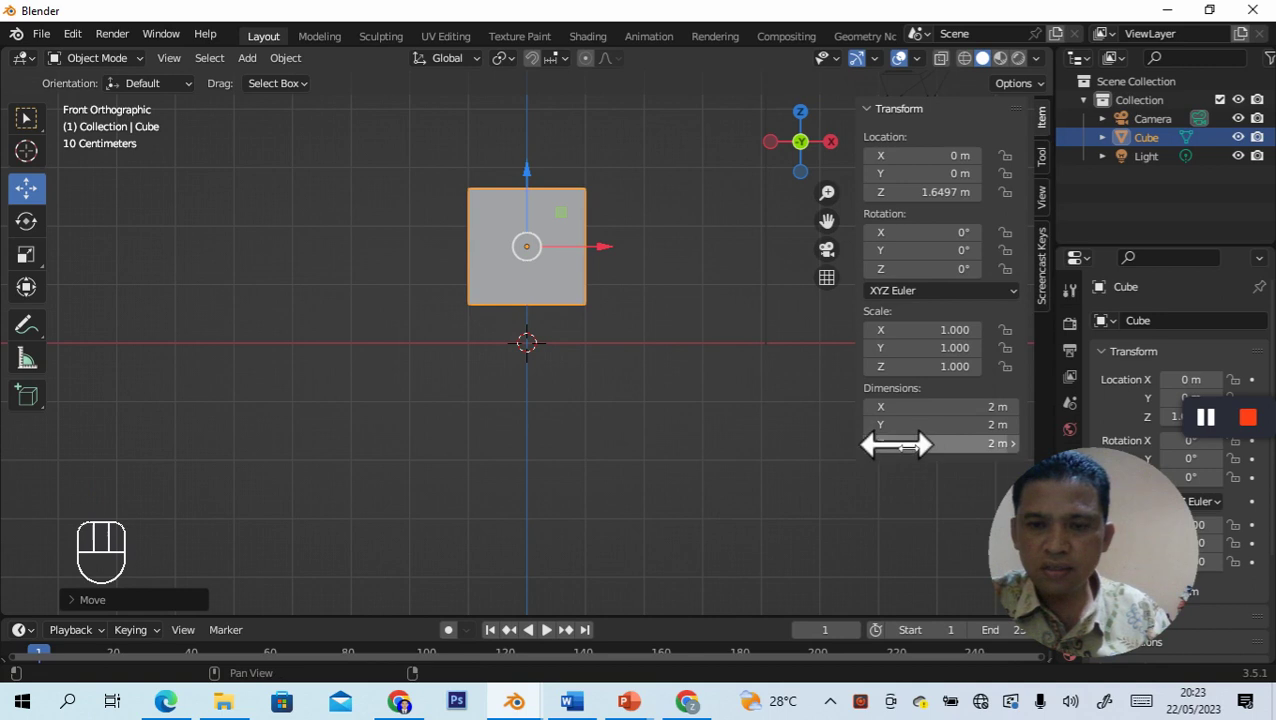
left_click_drag(975, 406, 975, 406)
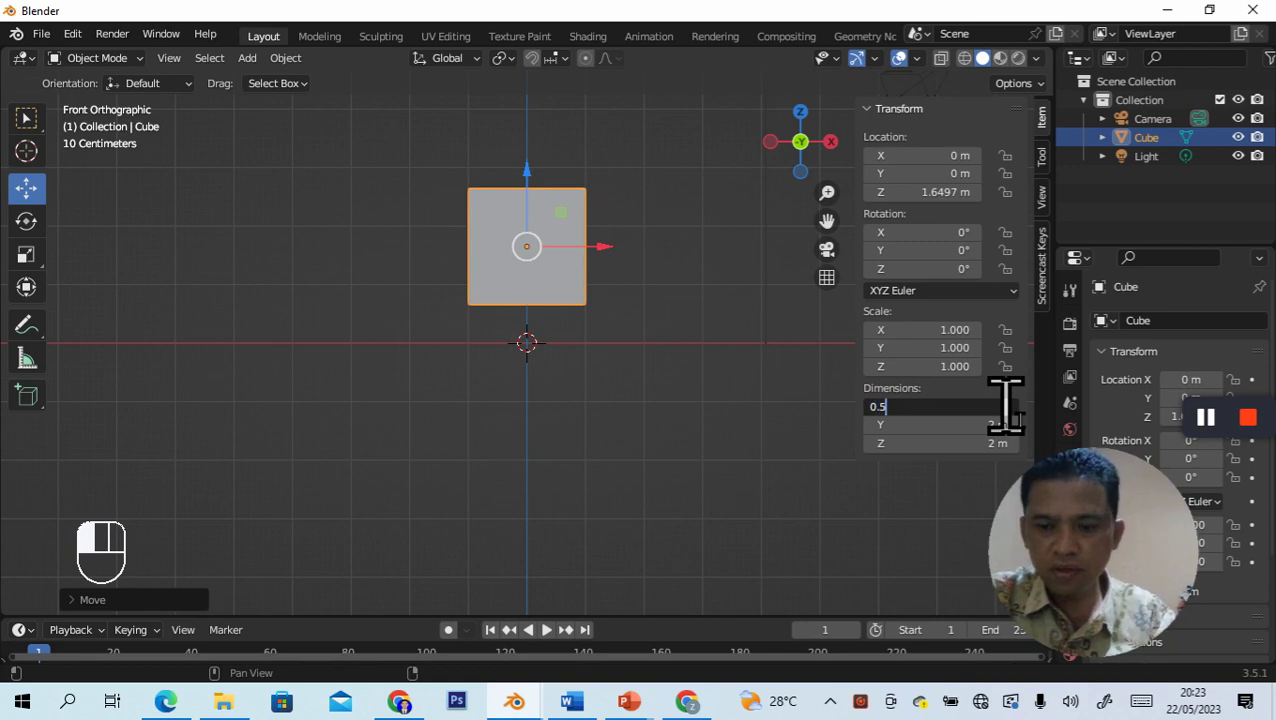
key("Return")
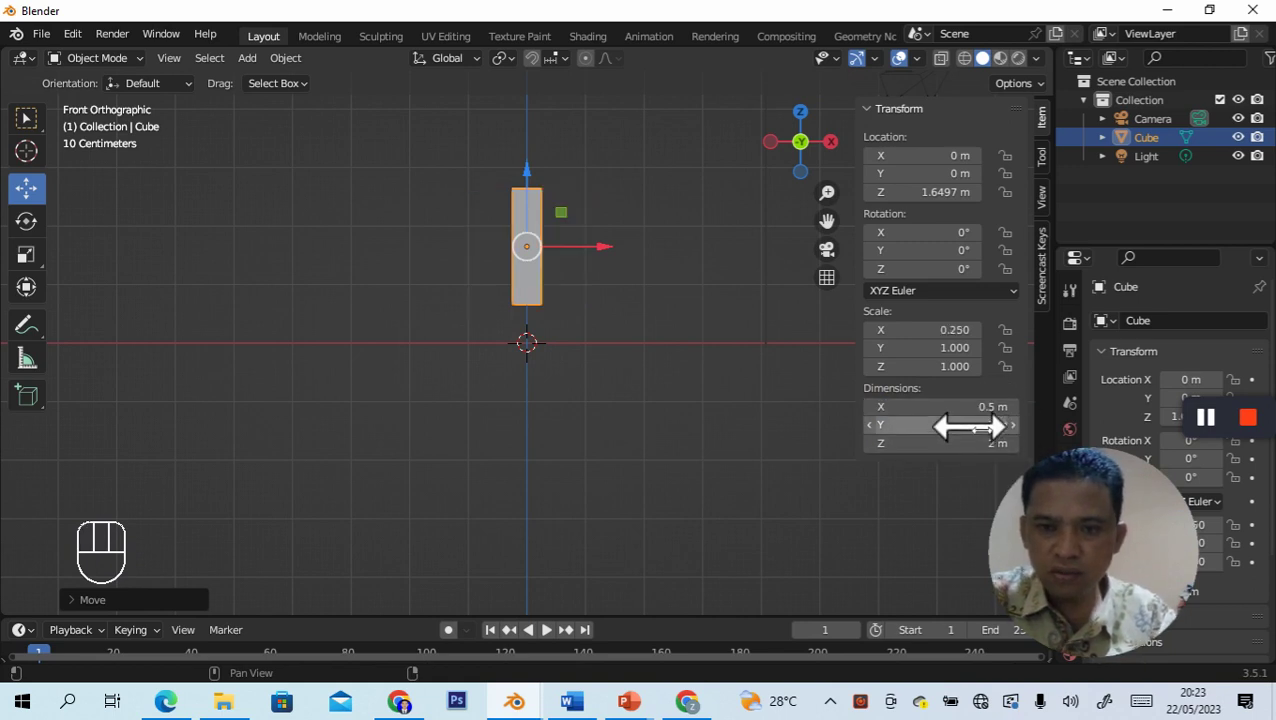
left_click(972, 425)
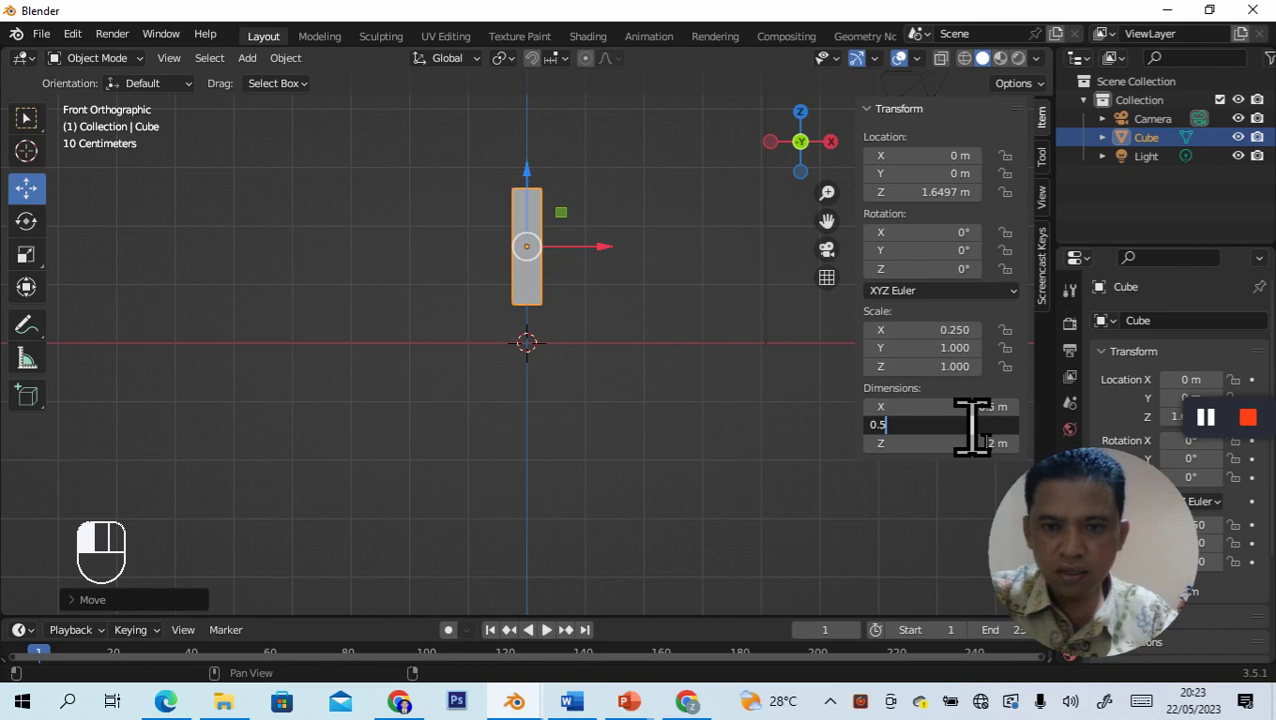
key("Return")
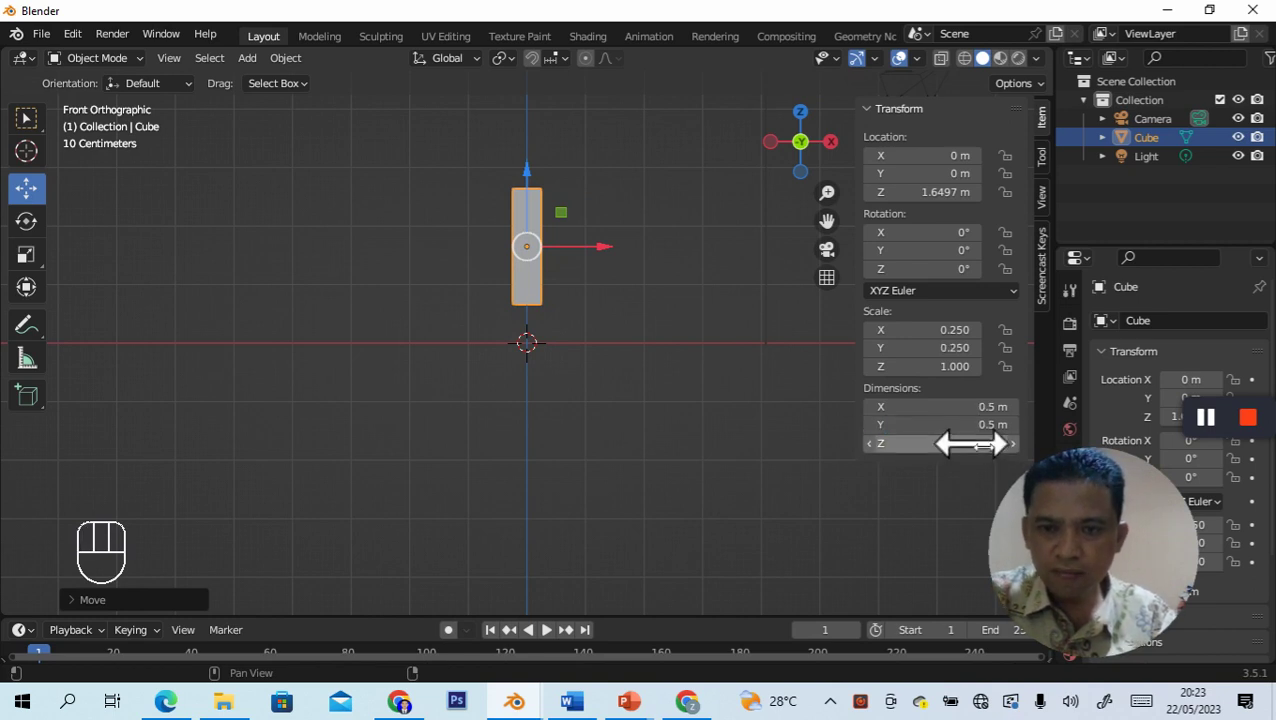
left_click(970, 443)
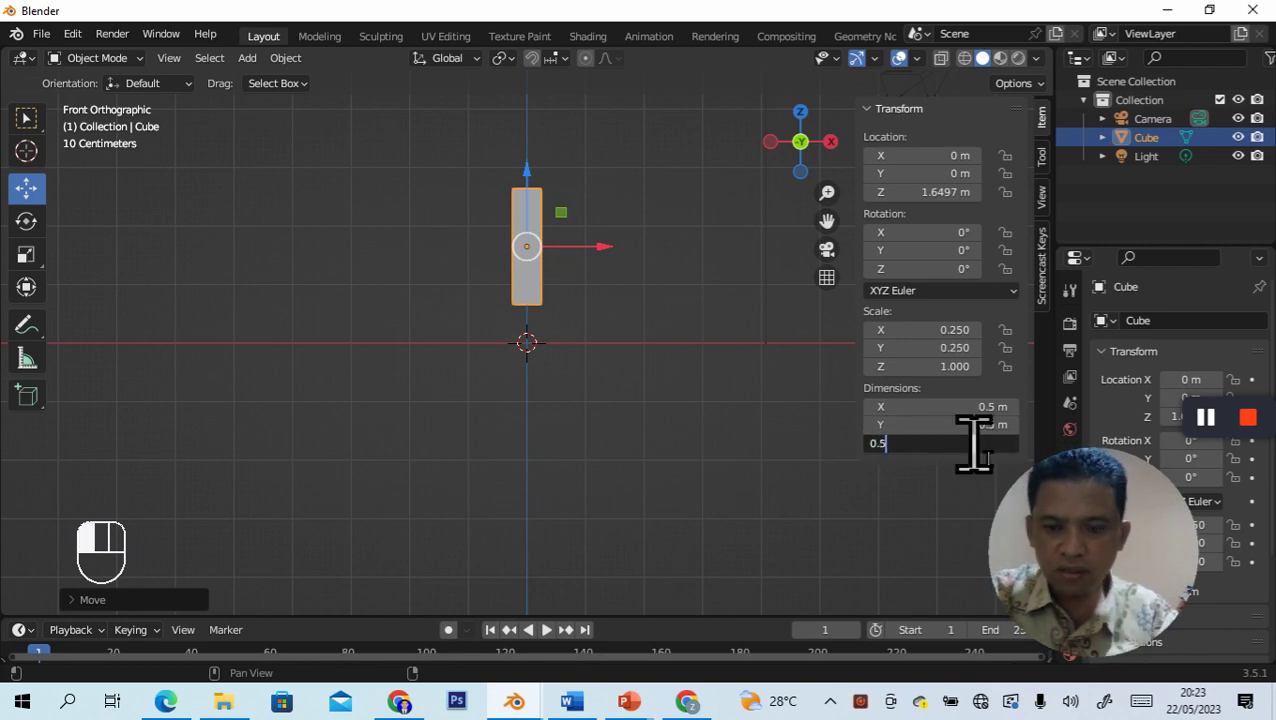
type("0.5")
key("Return")
scroll(676, 432, "up", 2)
scroll(677, 445, "down", 1)
key("n")
Step: Move the small cube down along Z to about 0.6 m above the origin
scroll(676, 440, "up", 2)
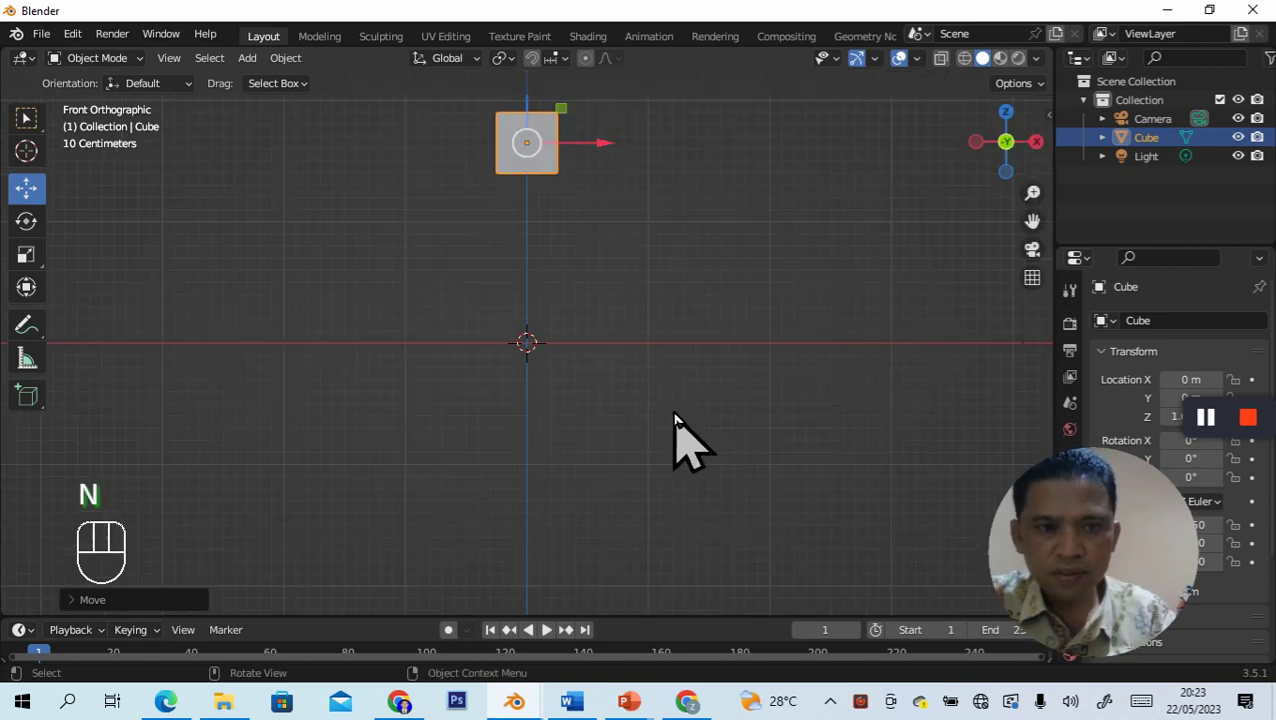
scroll(678, 441, "down", 3)
scroll(661, 413, "up", 1)
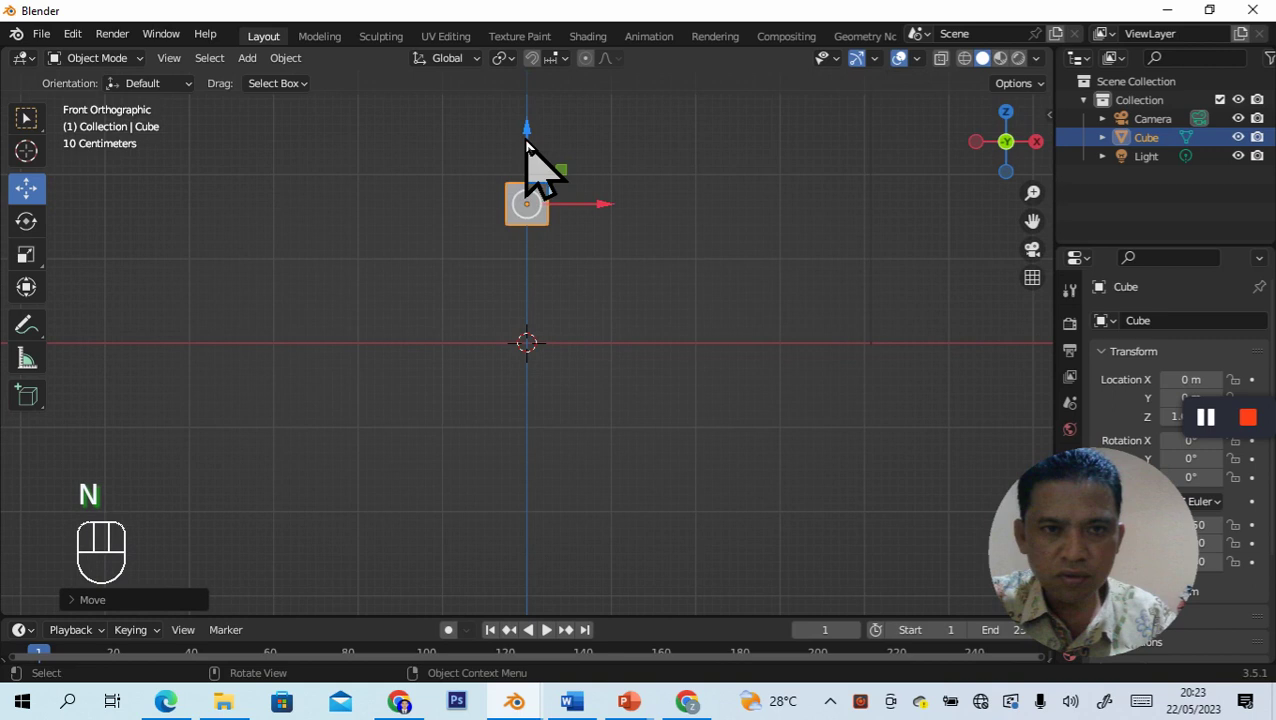
left_click_drag(529, 148, 528, 234)
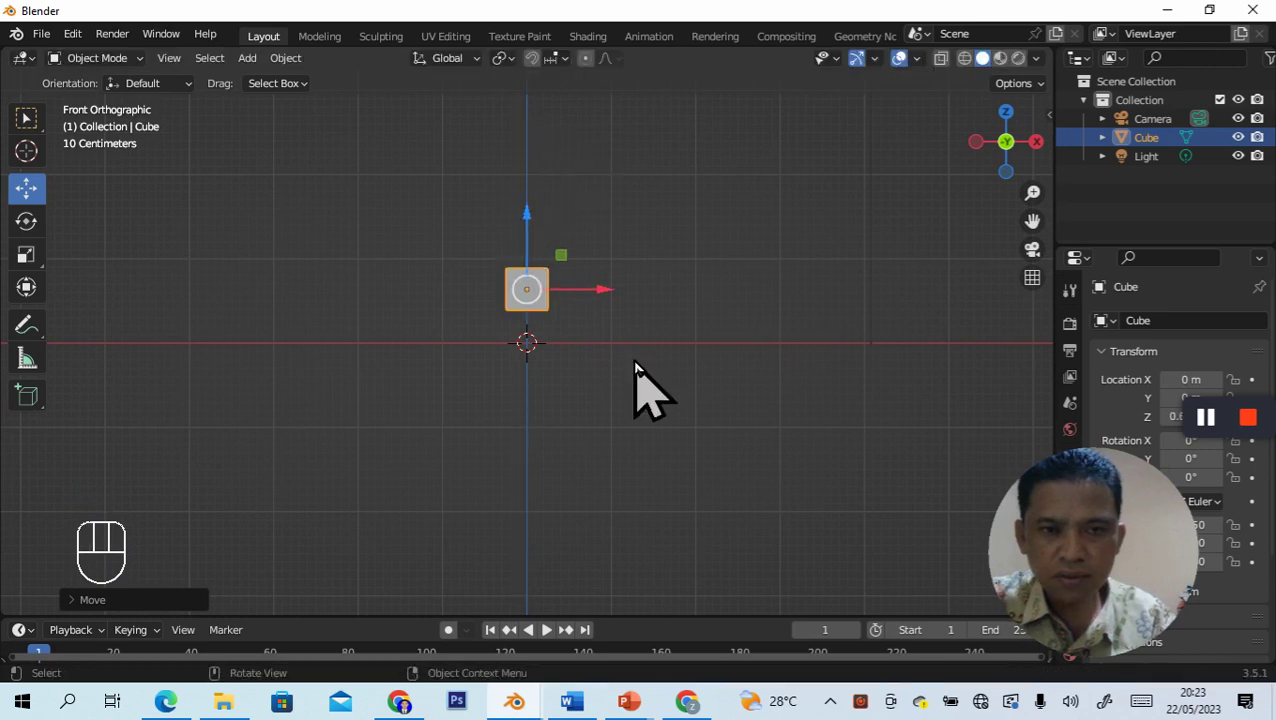
Step: Examine the resized cube at several zoom levels from the front and at an angle in perspective
scroll(634, 370, "up", 4)
left_click_drag(1033, 220, 1044, 302)
scroll(705, 300, "up", 1)
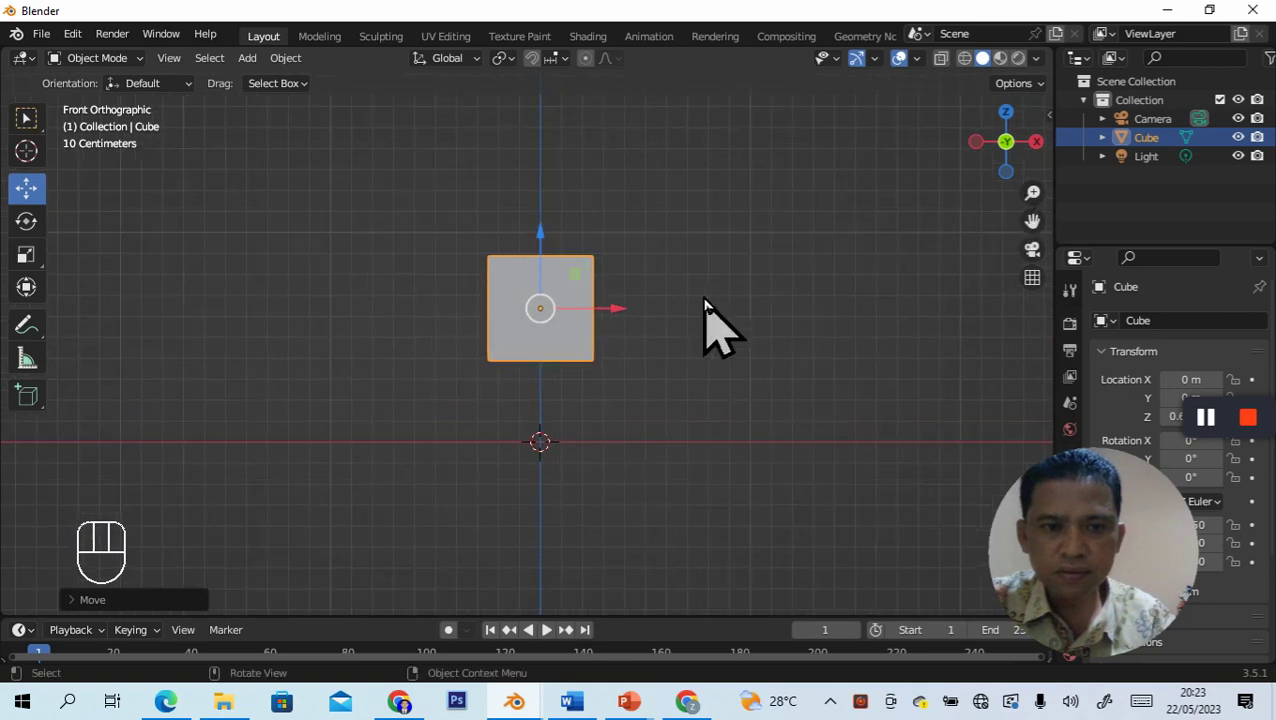
scroll(707, 310, "up", 1)
scroll(738, 307, "down", 2)
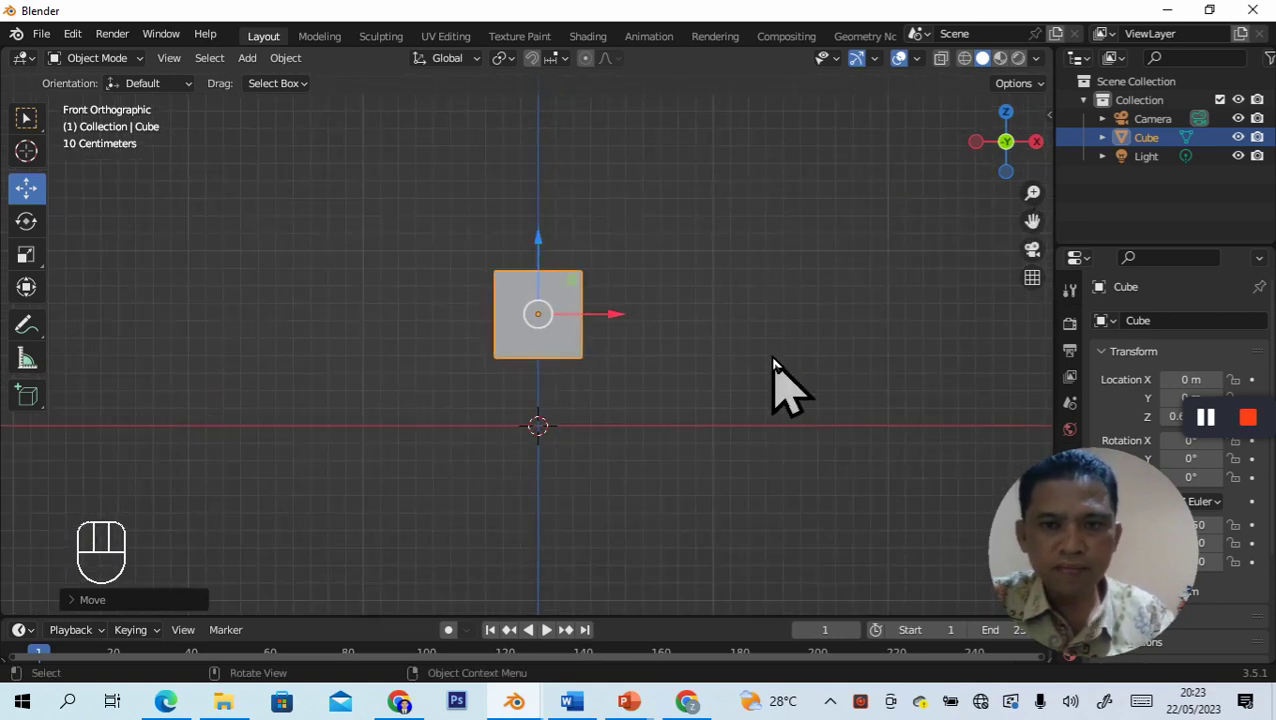
scroll(760, 395, "up", 1)
scroll(760, 395, "down", 3)
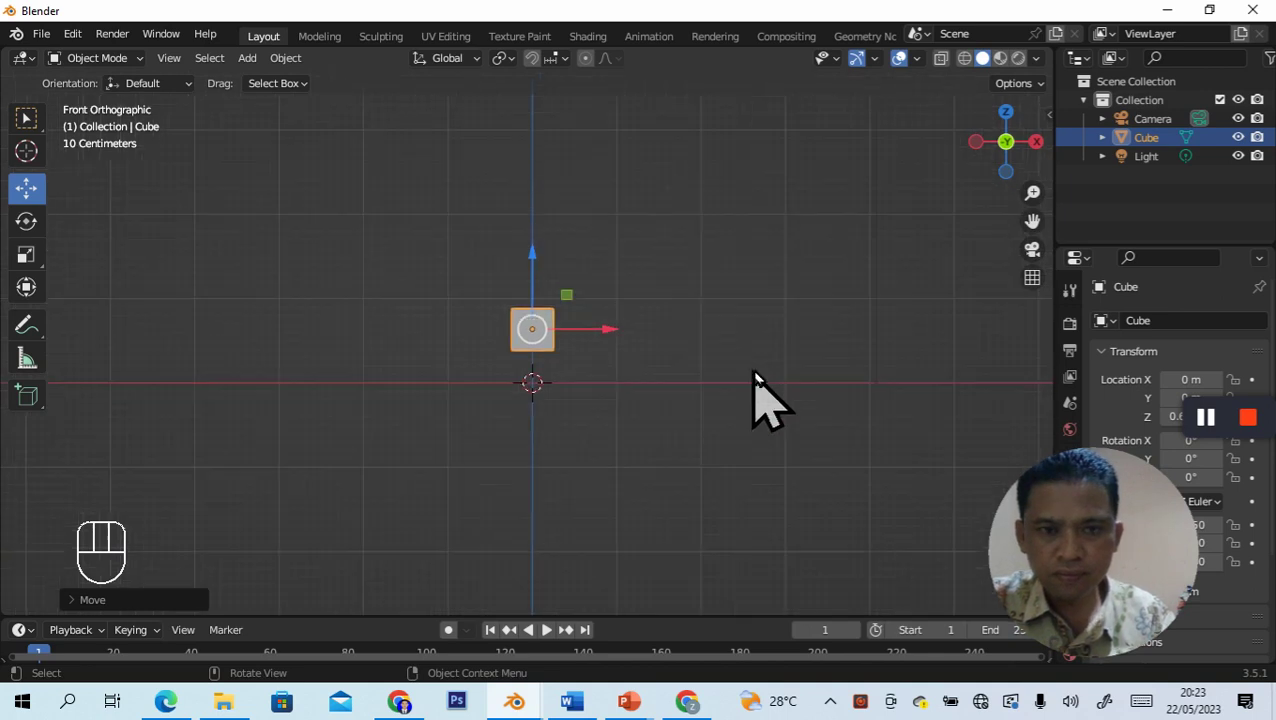
scroll(822, 335, "up", 1)
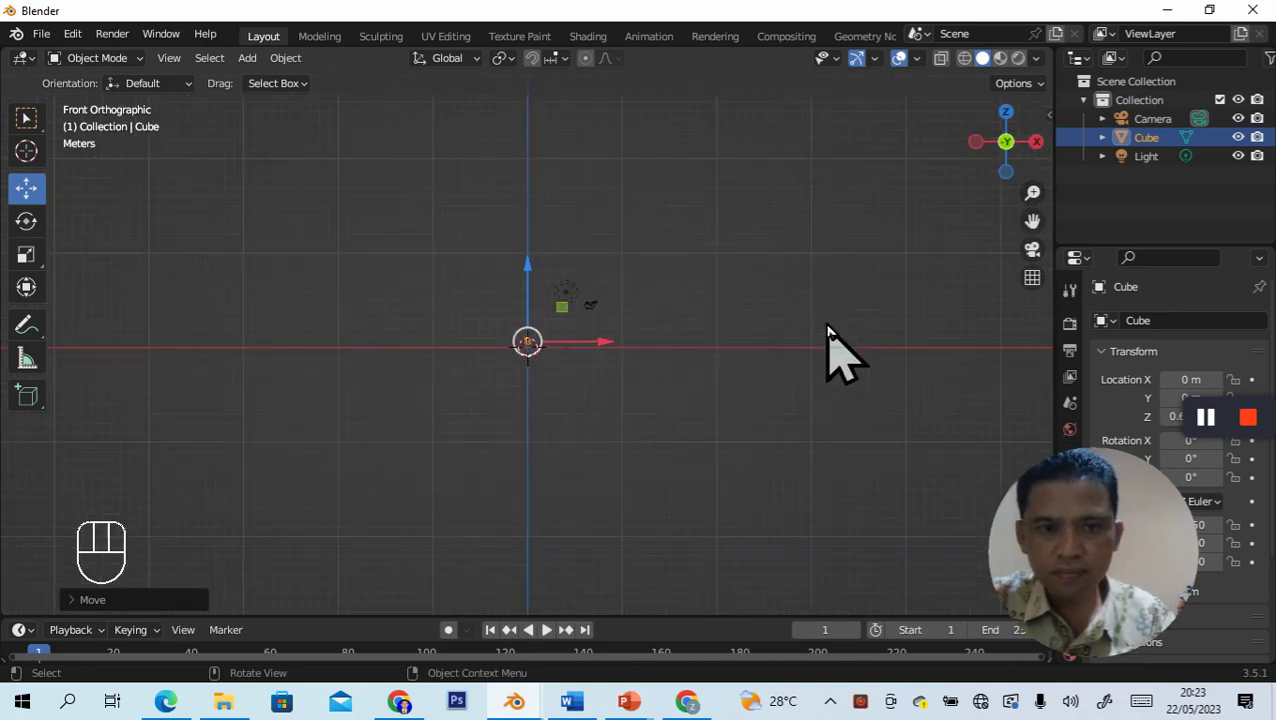
scroll(816, 327, "up", 2)
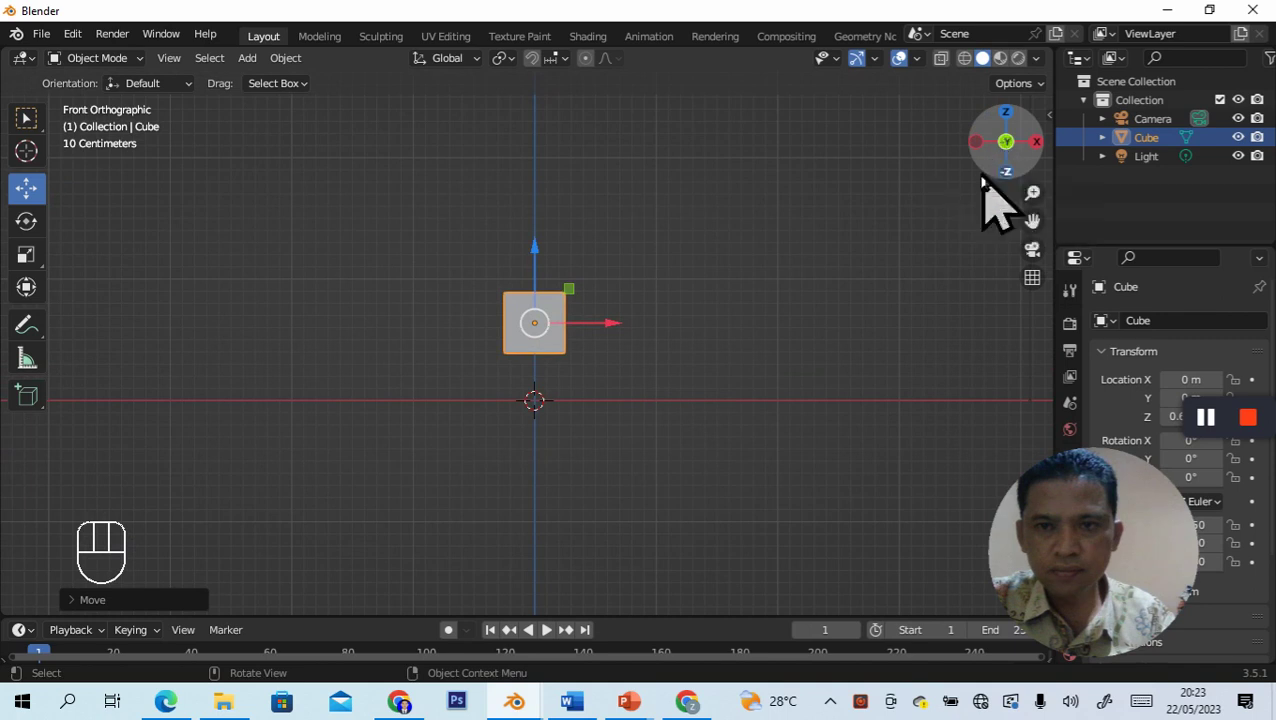
middle_click_drag(862, 255, 867, 348)
scroll(812, 320, "up", 4)
scroll(830, 345, "down", 2)
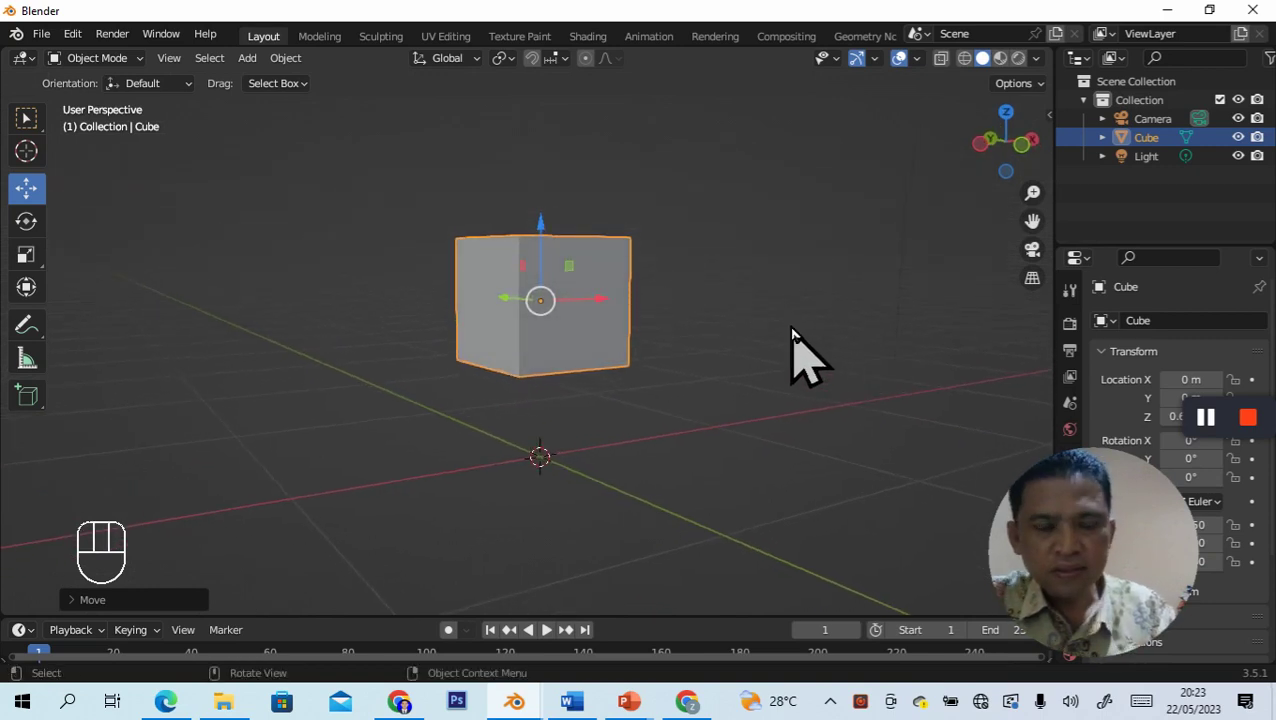
middle_click_drag(792, 330, 780, 368)
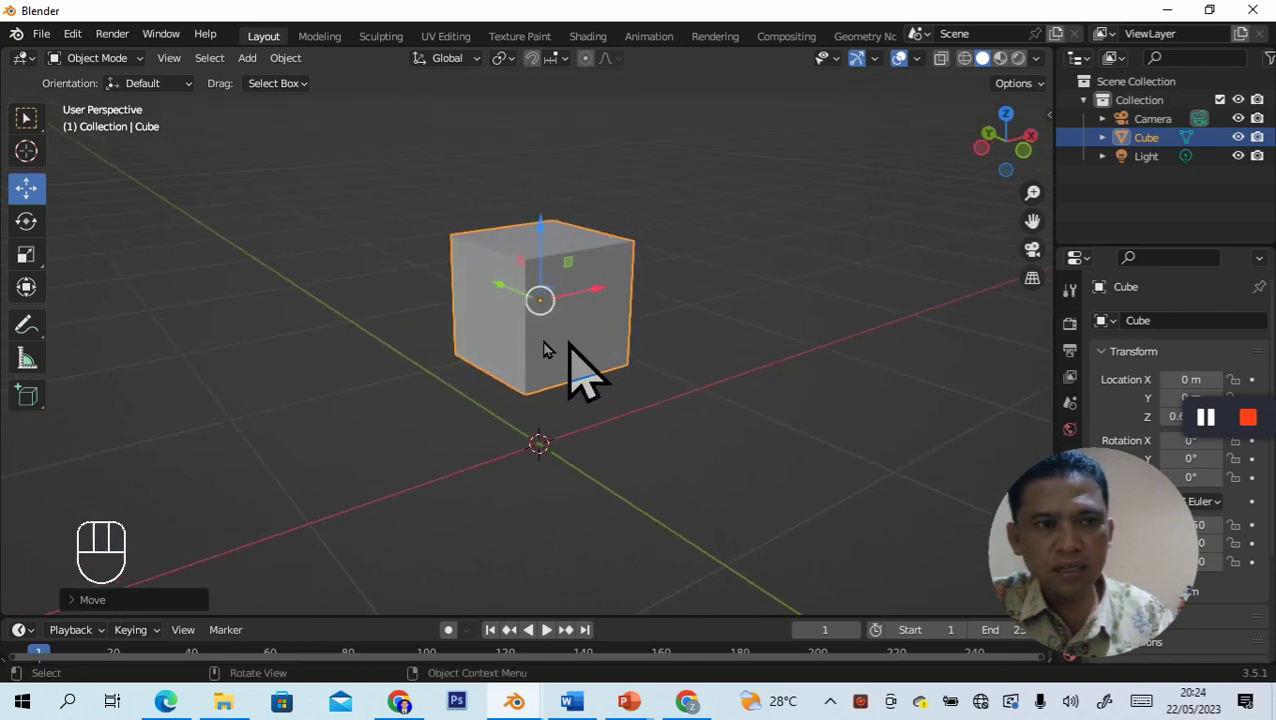
Step: Enter Edit Mode on the cube, switch to face selection, and select its front face
left_click(128, 60)
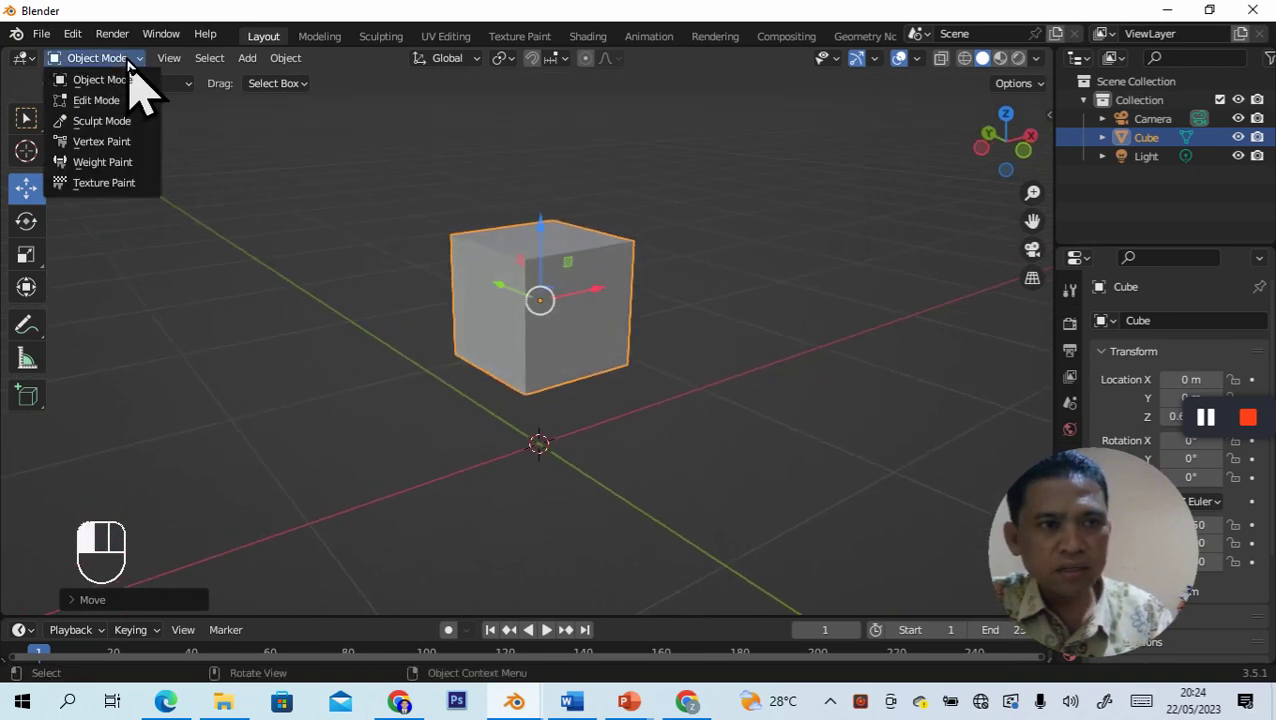
left_click(128, 101)
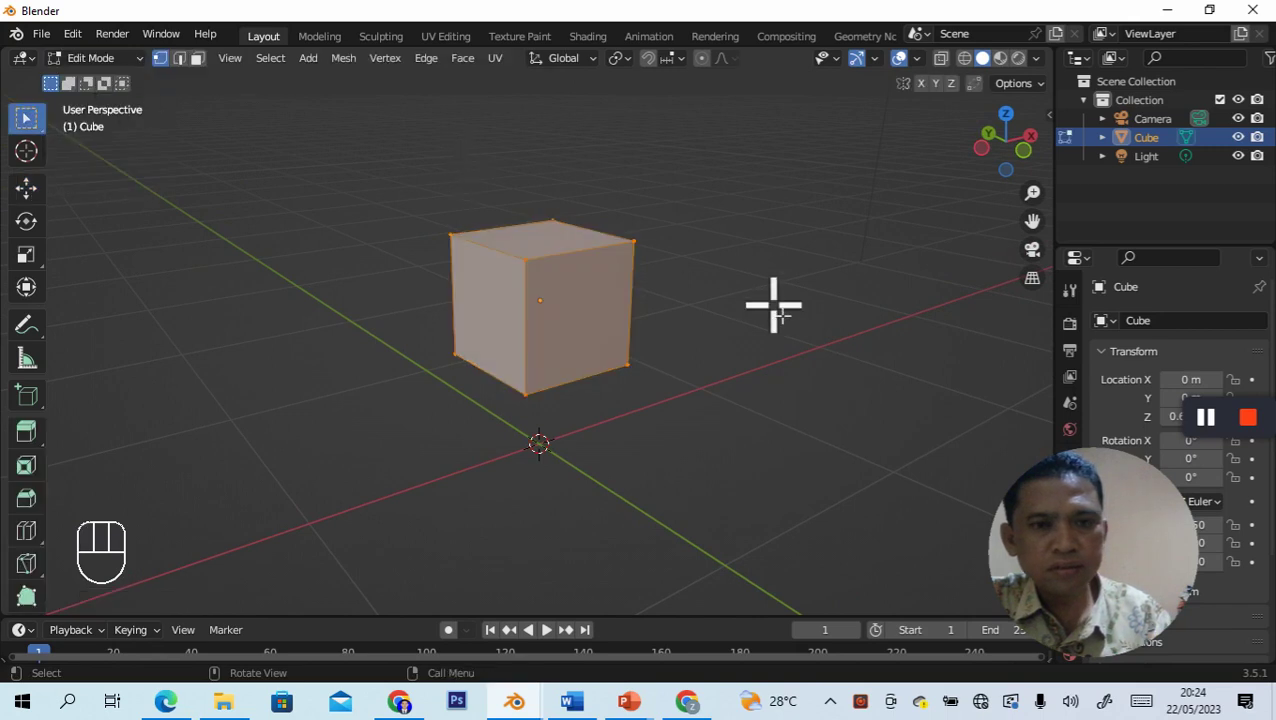
left_click(198, 60)
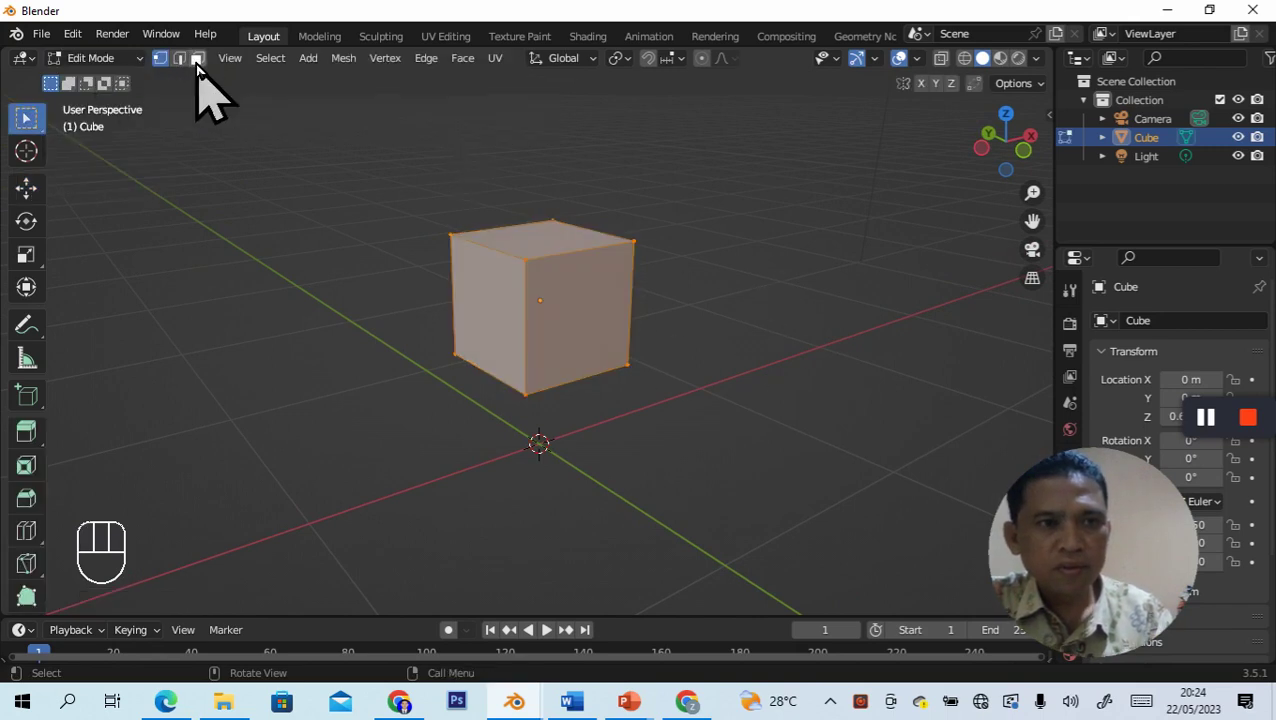
left_click(571, 313)
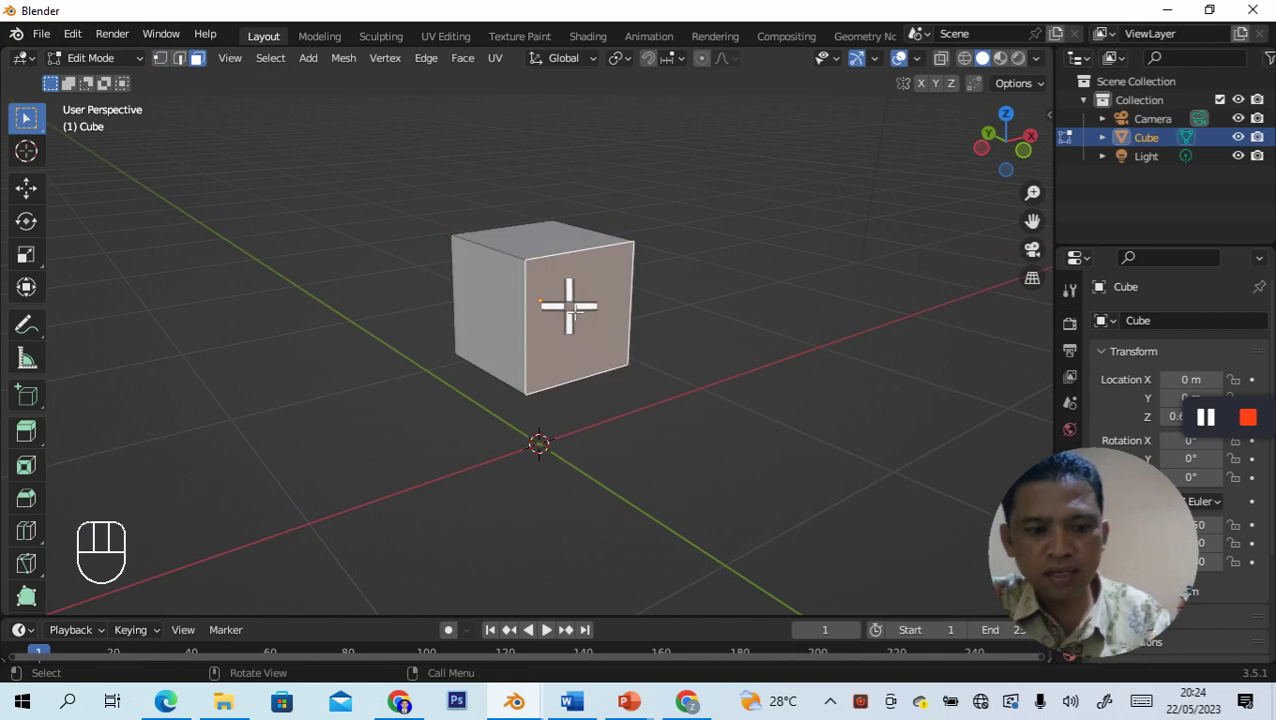
Step: Try scaling up the front face directly, and undo the scaling
key("s")
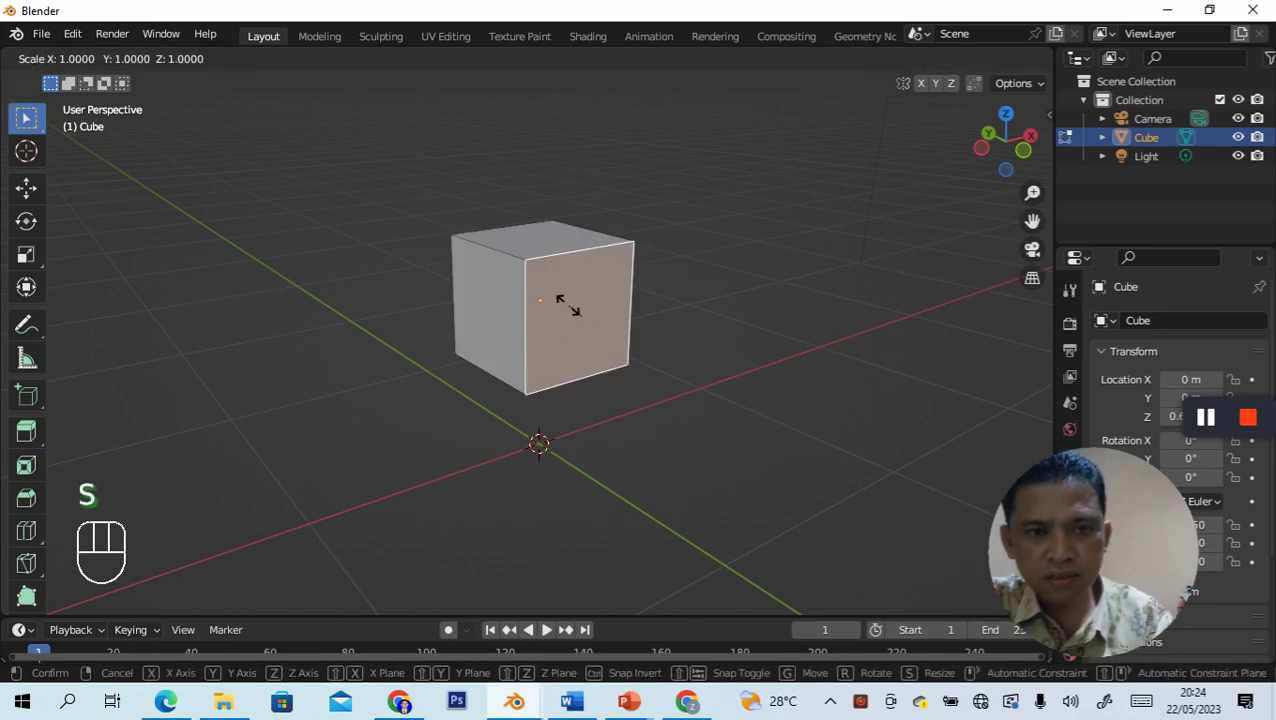
key("ctrl+z")
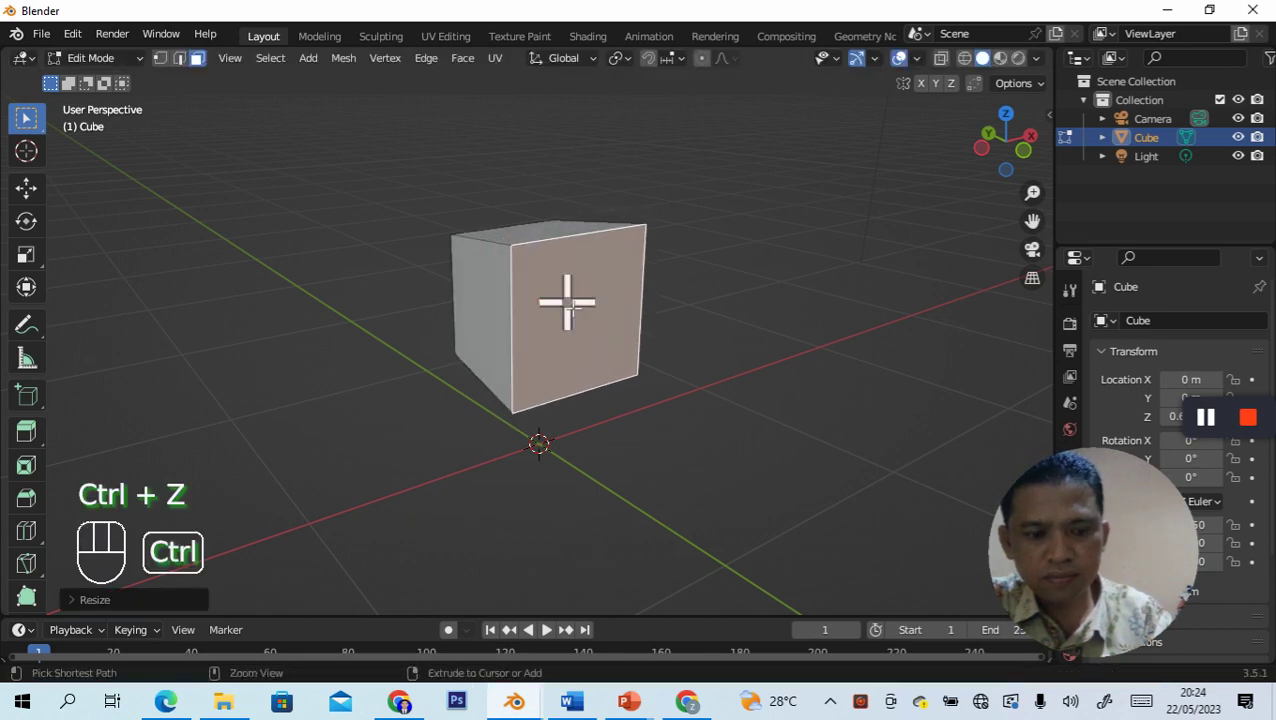
key("ctrl+z")
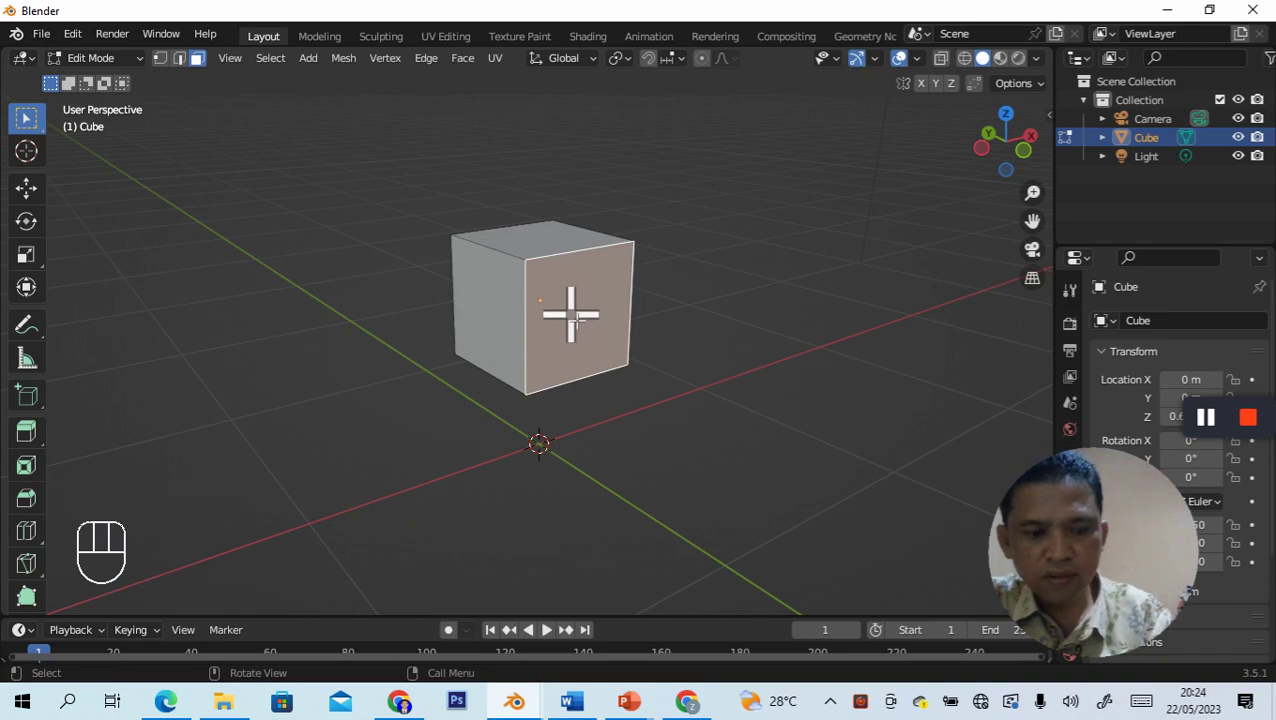
Step: Extrude the front face in place and scale the new face down to about 0.88 to form a border
key("e")
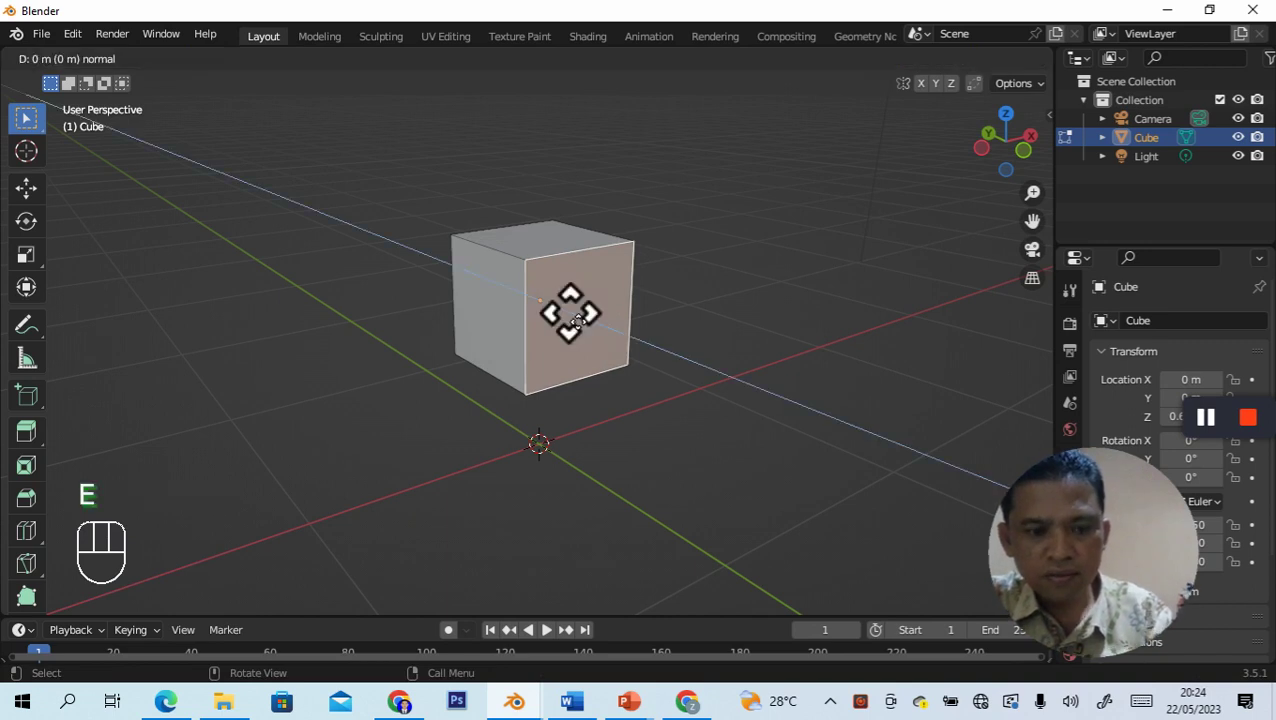
key("s")
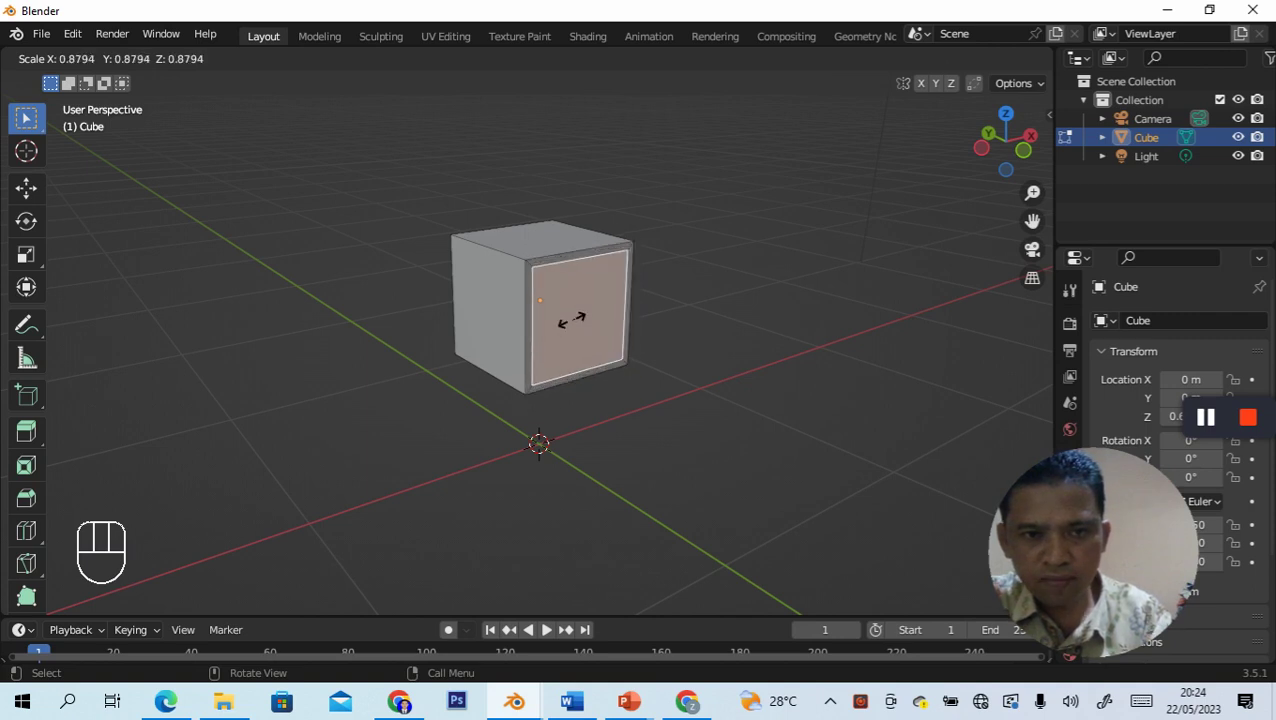
left_click(577, 323)
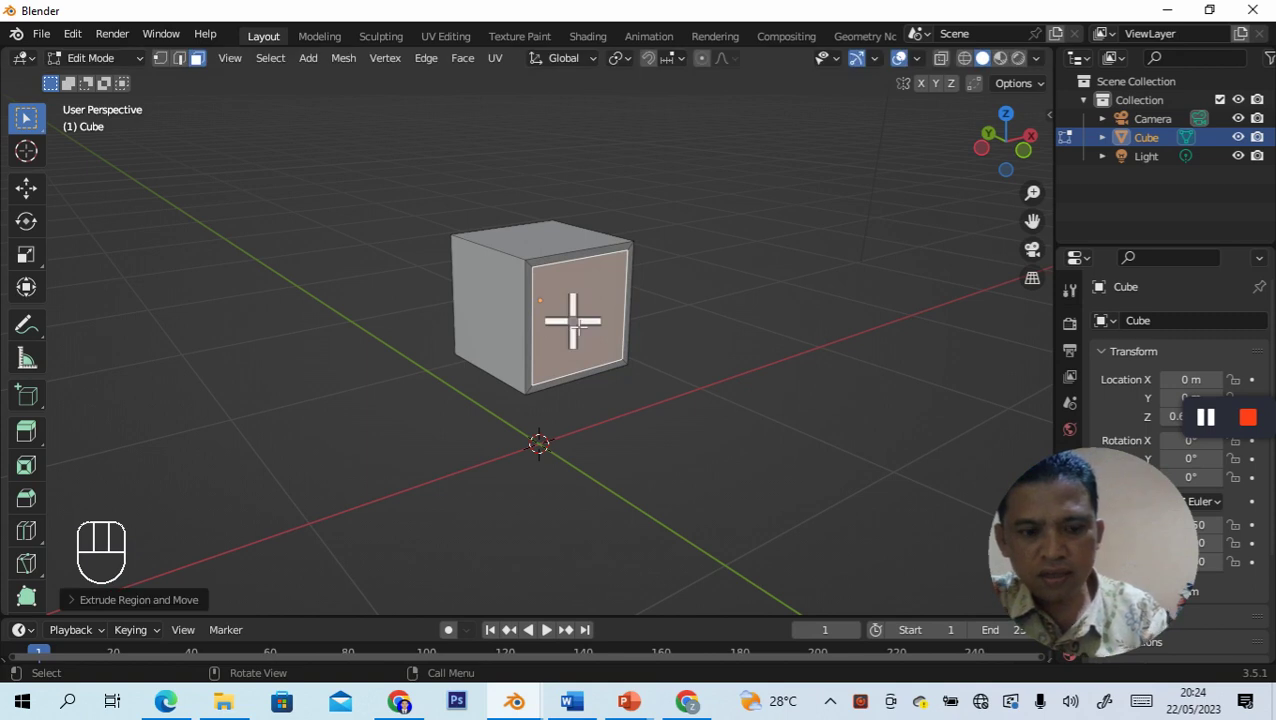
Step: Extrude the inset front face about 0.5 m inward to hollow out the cube
key("e")
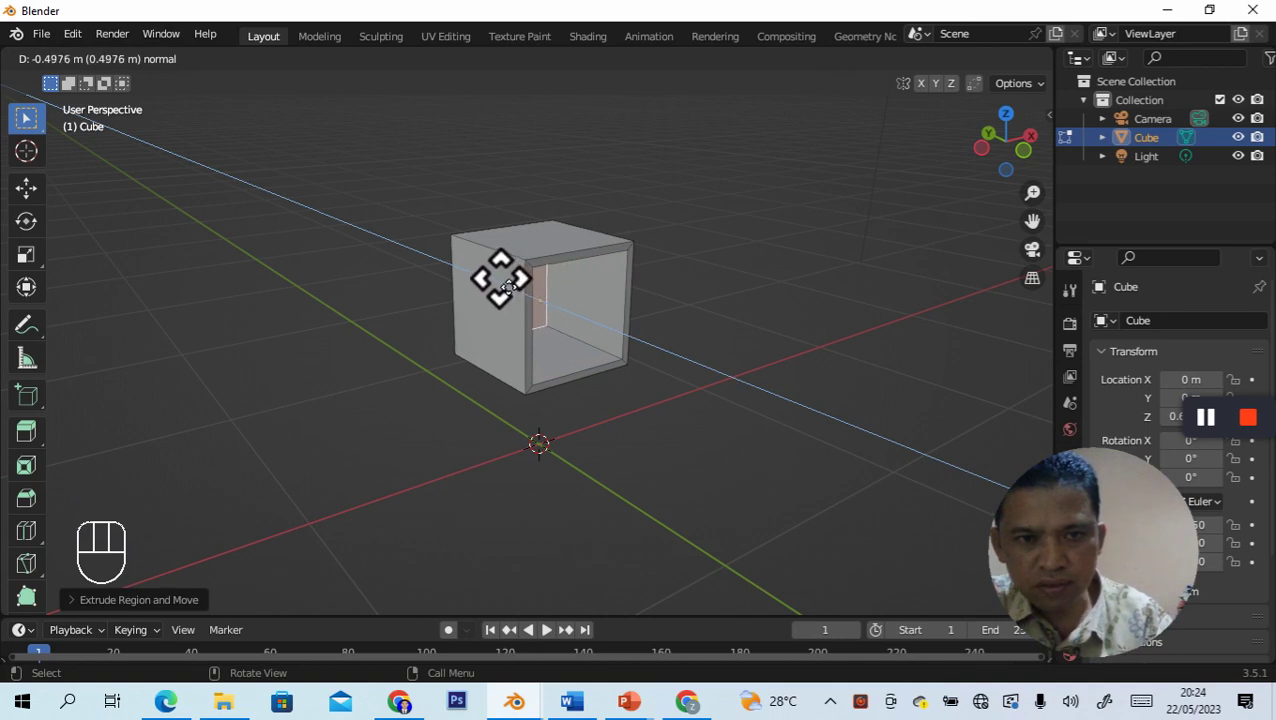
left_click(501, 279)
middle_click_drag(737, 319, 474, 309)
Step: In wireframe shading, move the inner back face slightly along Y toward the opening to leave a thin back wall
key("z")
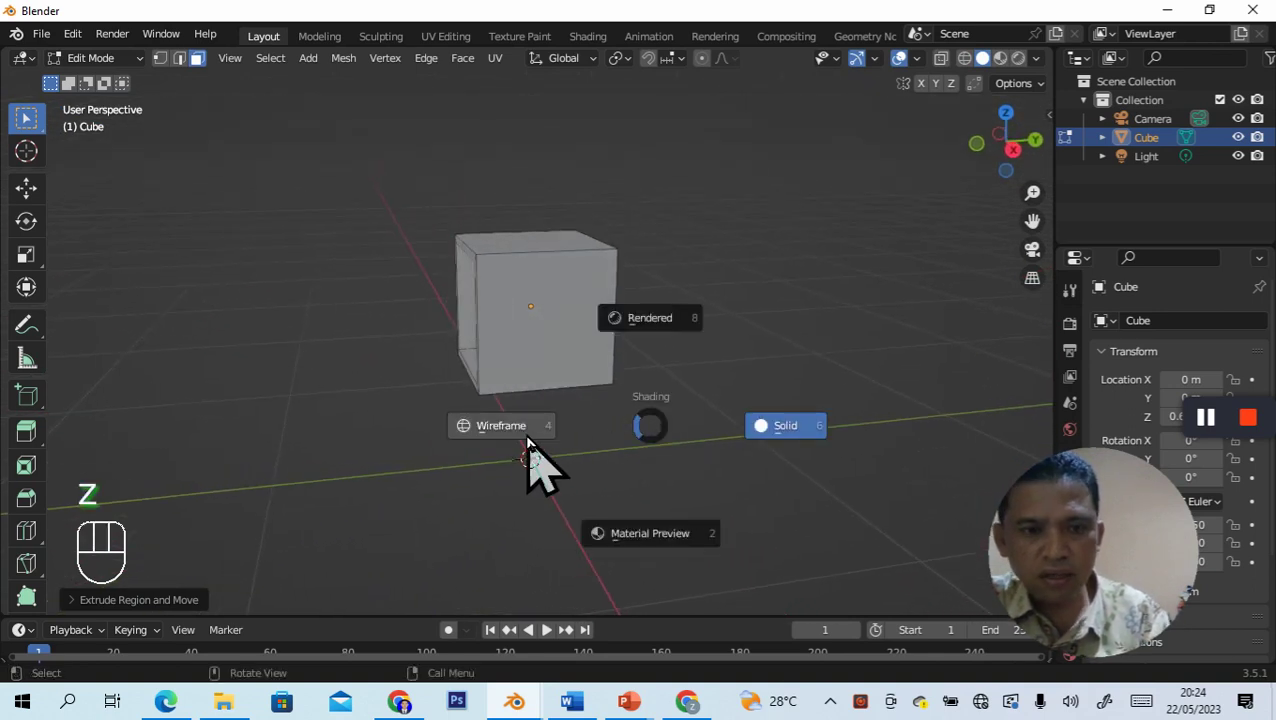
left_click(504, 430)
middle_click_drag(743, 419, 721, 403)
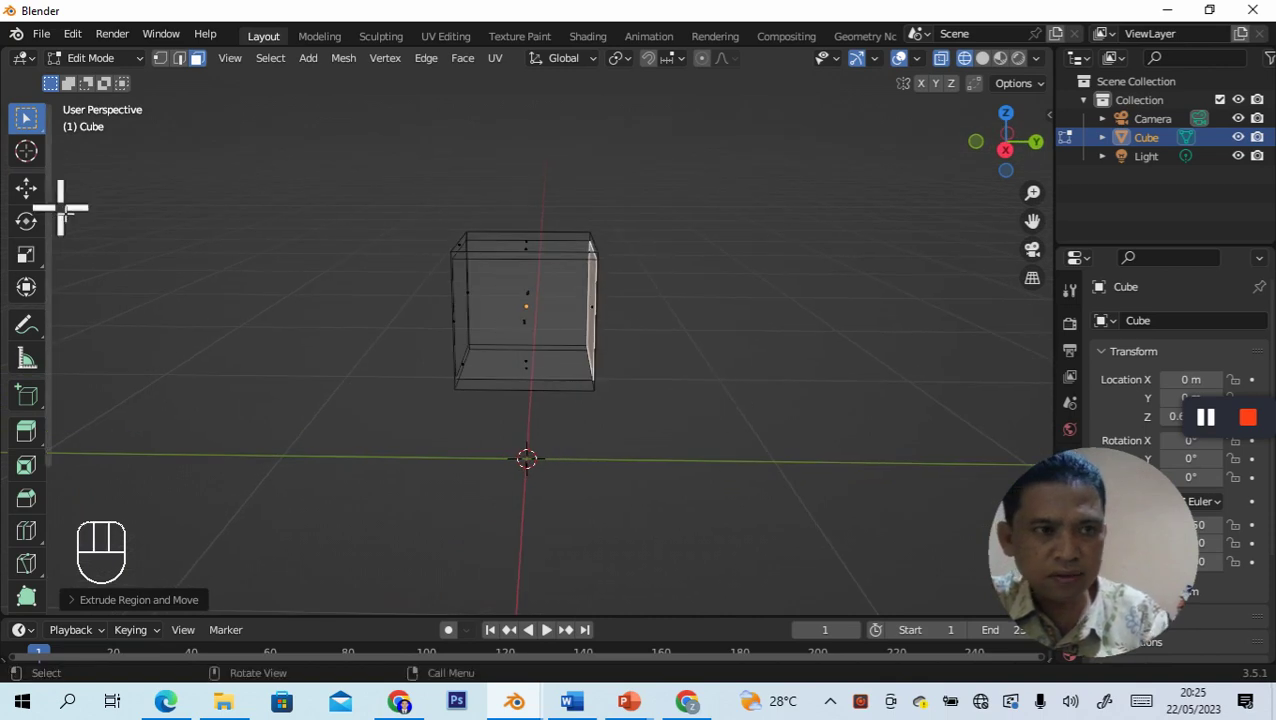
left_click(26, 187)
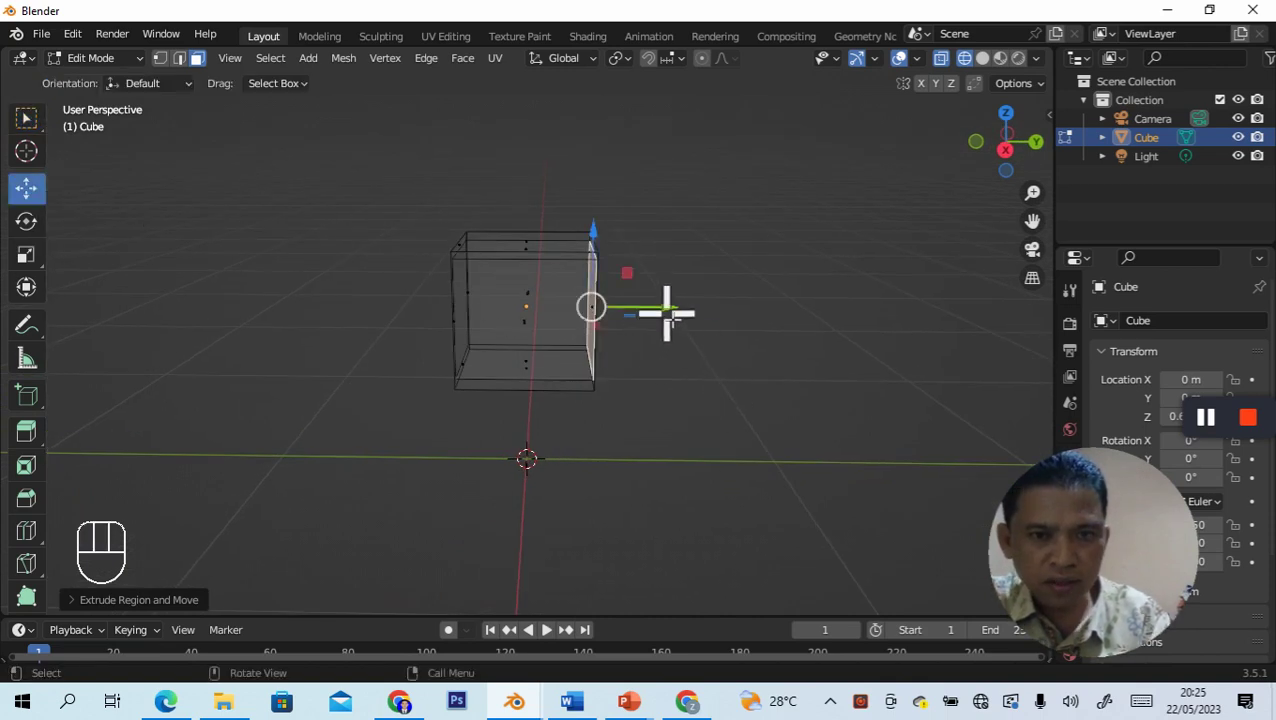
left_click_drag(666, 312, 662, 330)
mouse_move(741, 407)
middle_mouse_down()
mouse_move(720, 407)
mouse_move(726, 390)
middle_mouse_up()
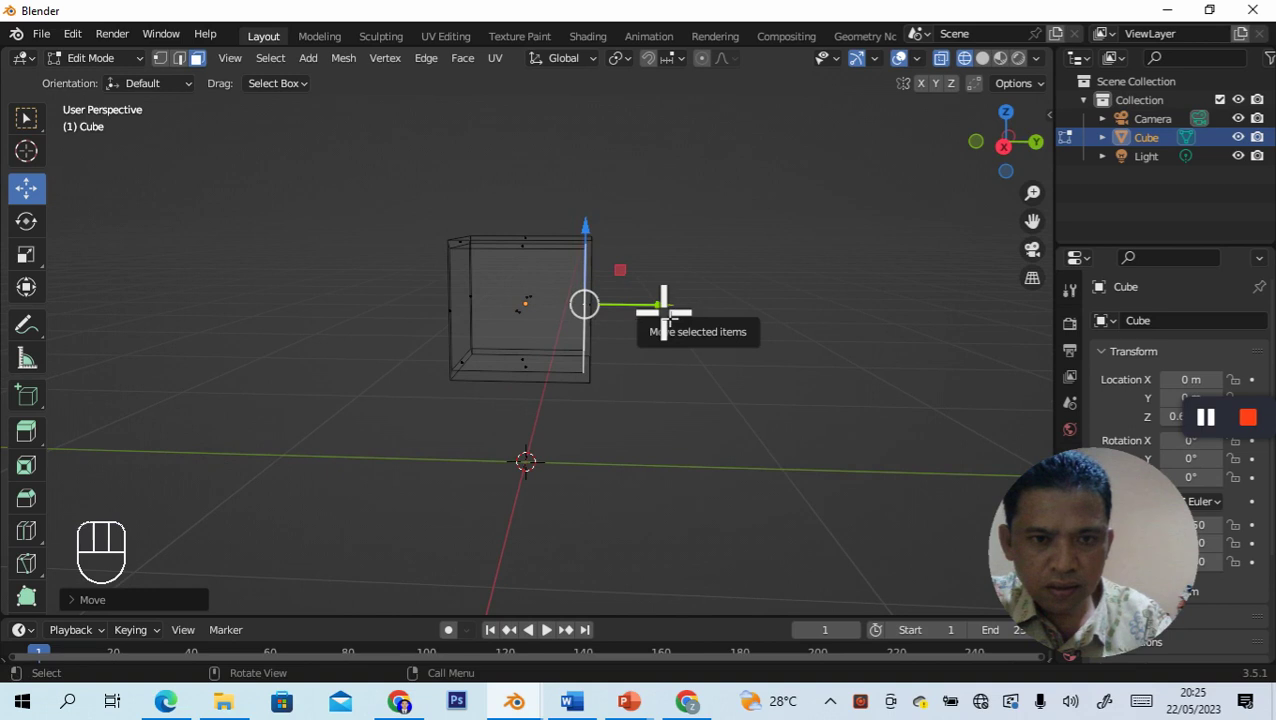
left_click_drag(666, 312, 660, 316)
mouse_move(760, 376)
middle_mouse_down()
mouse_move(715, 410)
mouse_move(743, 453)
mouse_move(736, 510)
mouse_move(772, 464)
mouse_move(755, 396)
mouse_move(768, 381)
mouse_move(755, 378)
middle_mouse_up()
middle_click_drag(660, 433, 740, 477)
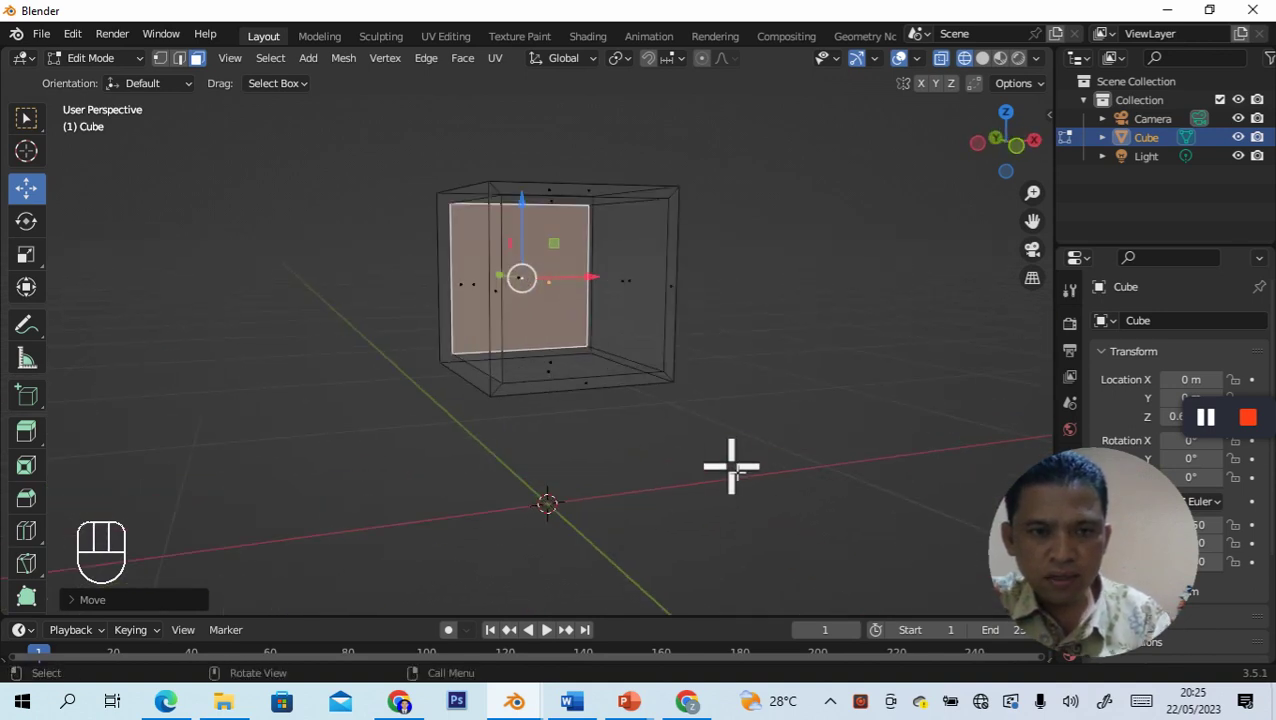
Step: Deselect the inner back face, return to solid shading, and view the hollow box from the front
left_click(685, 460)
middle_click_drag(718, 473, 708, 471)
key("z")
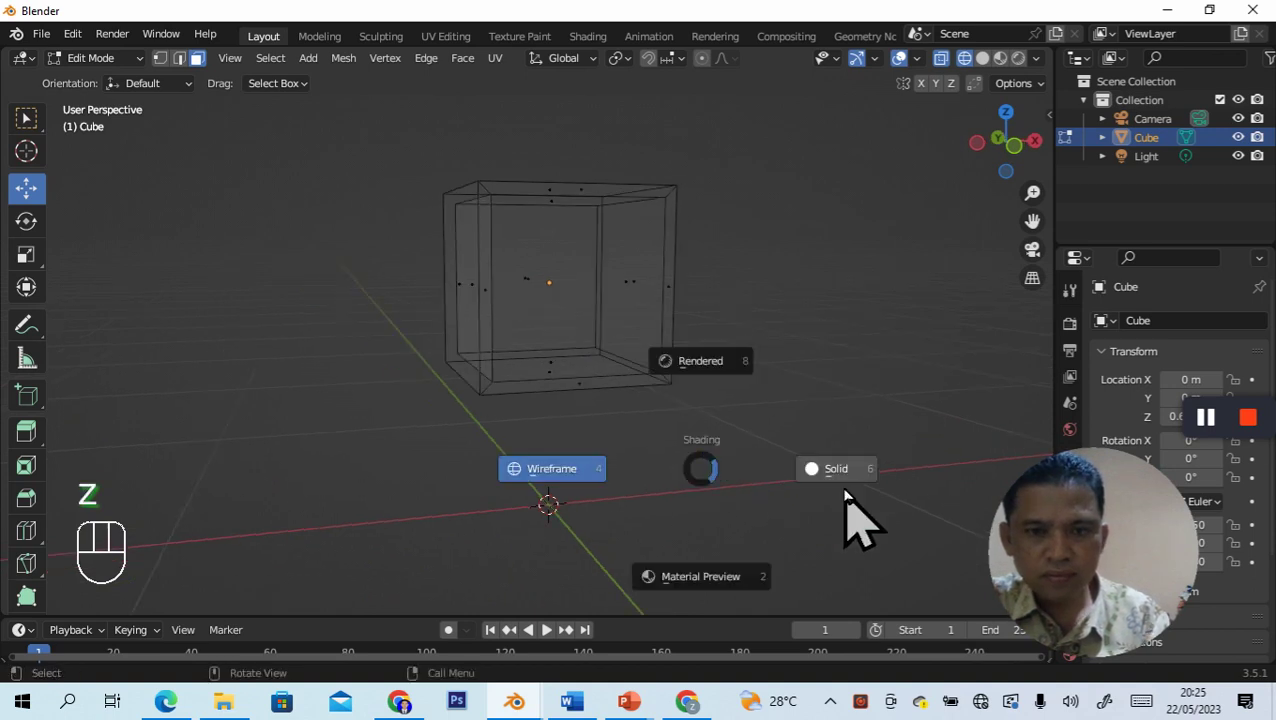
left_click(835, 480)
mouse_move(738, 487)
middle_mouse_down()
mouse_move(710, 480)
mouse_move(732, 487)
mouse_move(718, 473)
middle_mouse_up()
middle_click_drag(600, 432, 592, 435)
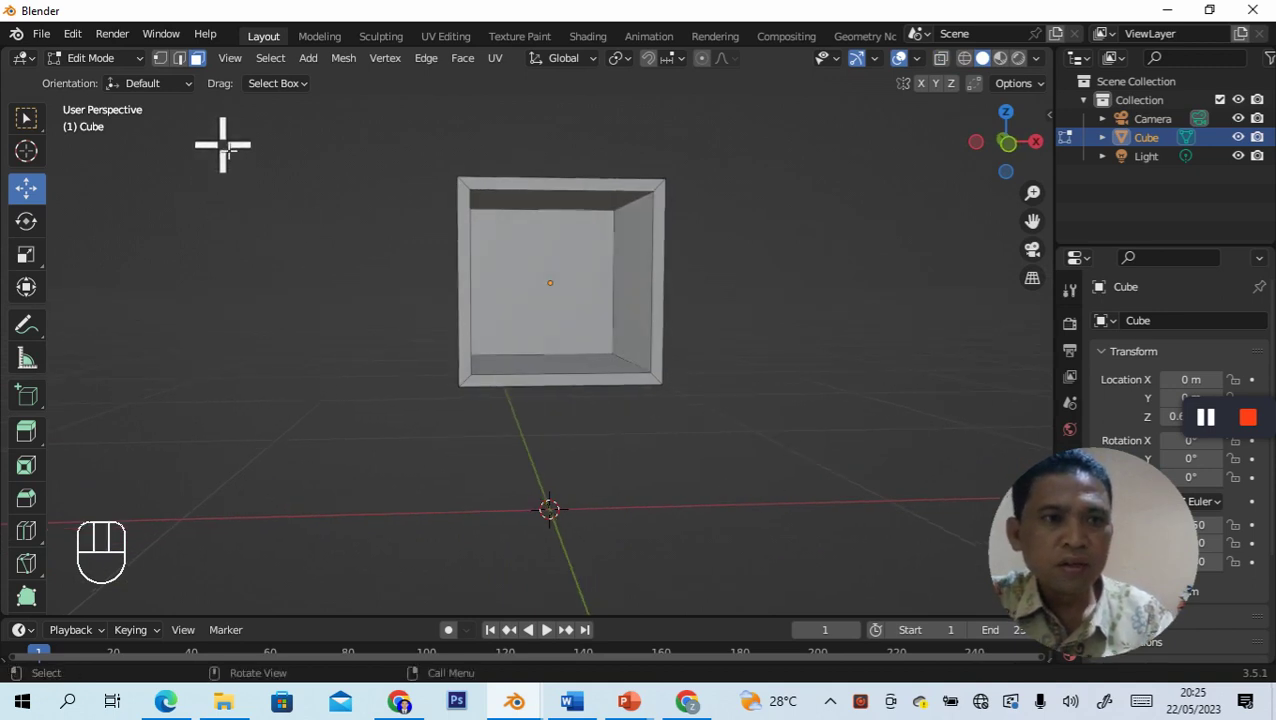
left_click(306, 58)
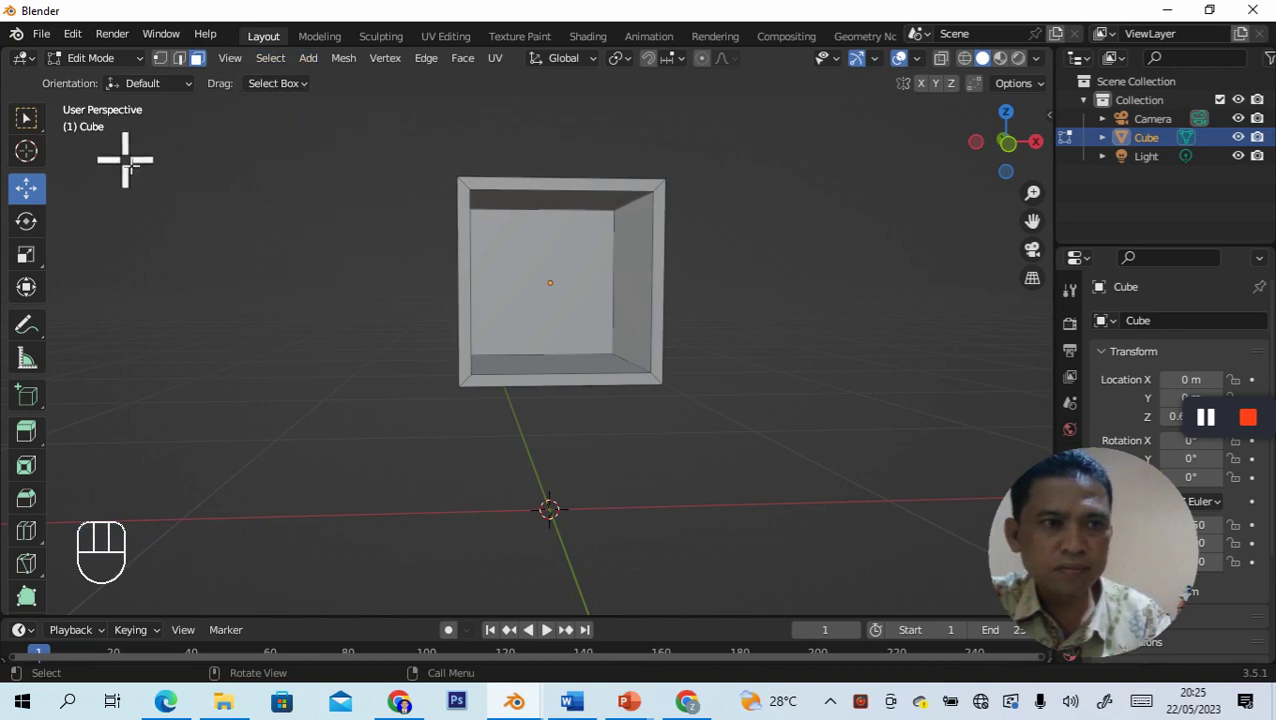
Step: Leave mesh editing, add a second cube to the scene, and scale it down to slightly wider than the hollow box
key("Tab")
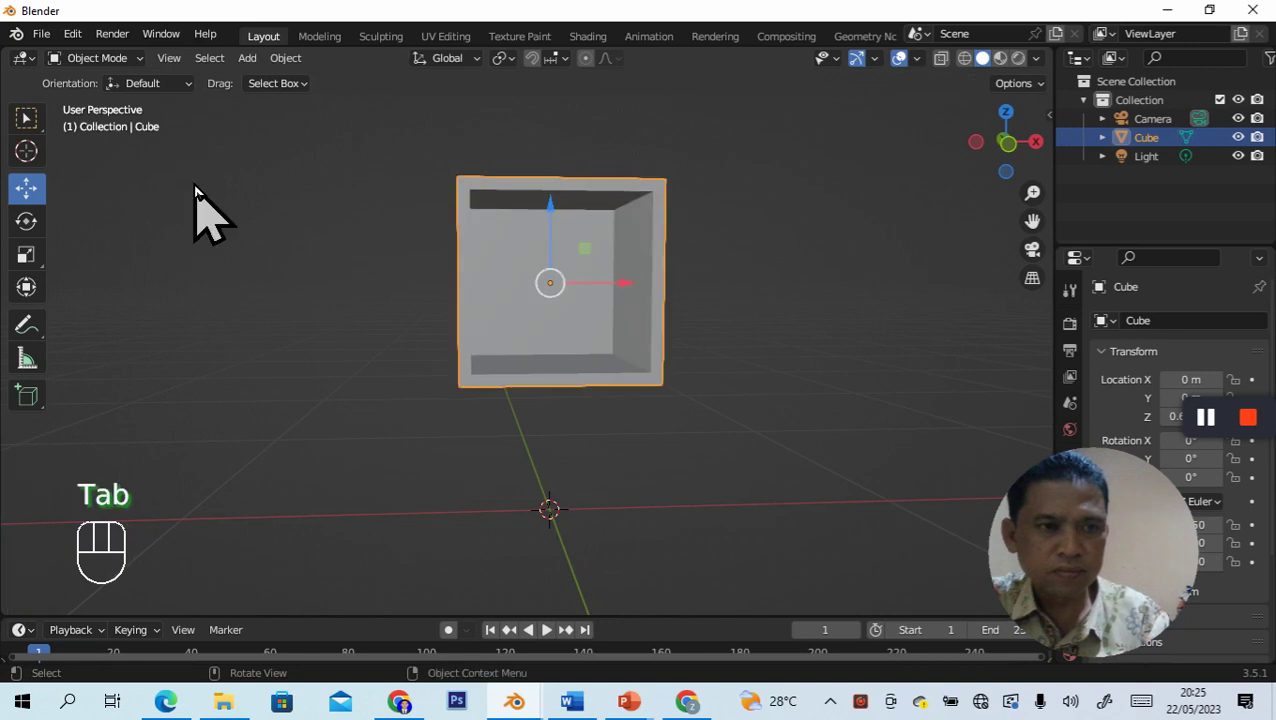
left_click(248, 58)
mouse_move(272, 86)
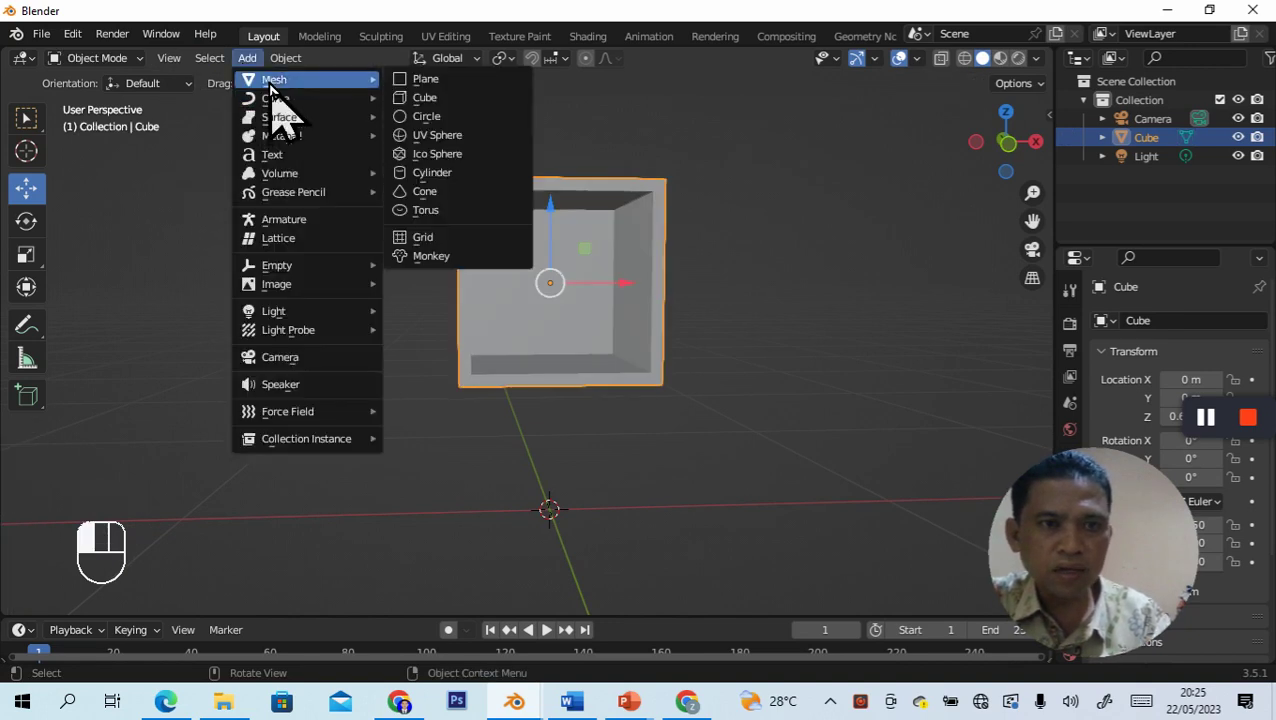
left_click(408, 100)
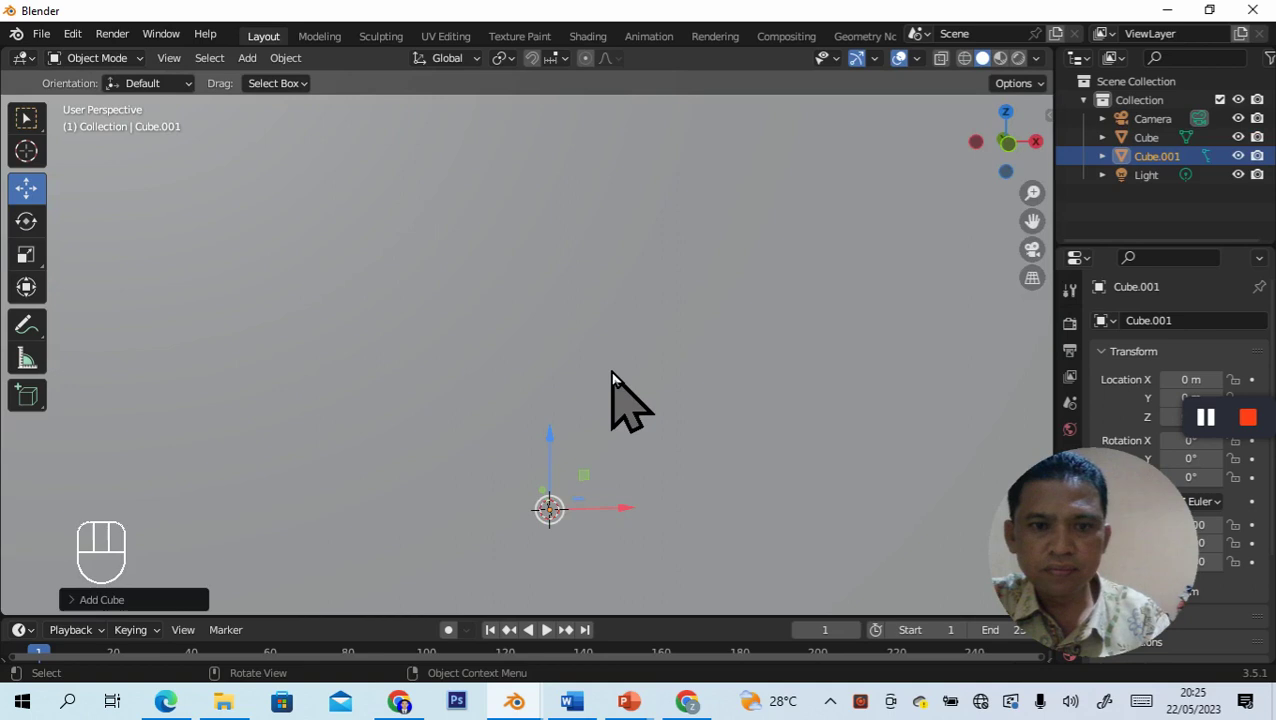
key("s")
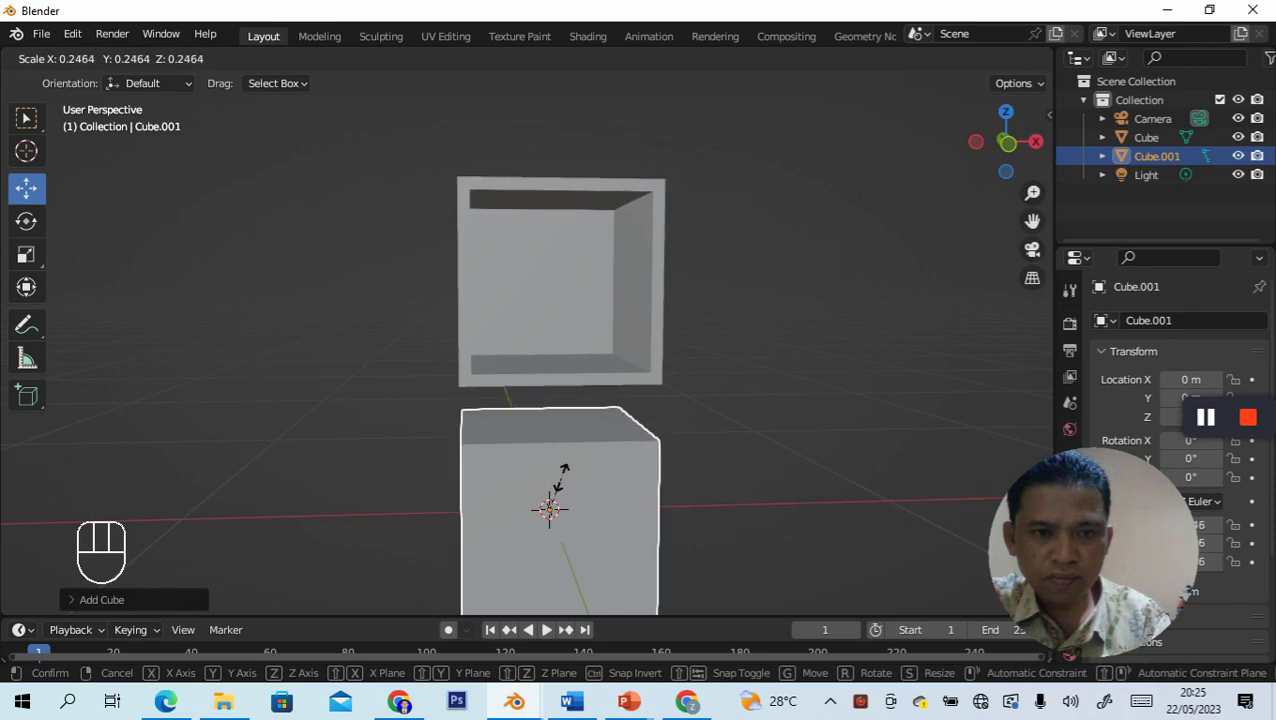
left_click(561, 472)
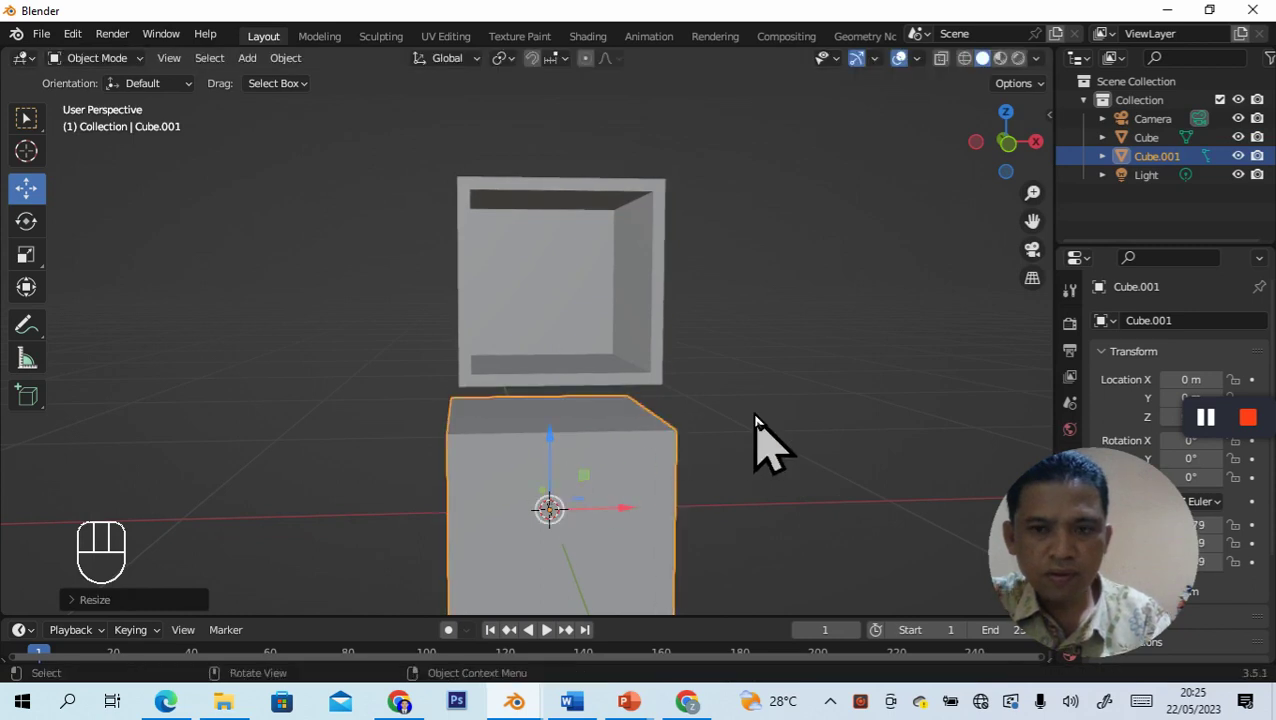
scroll(755, 430, "down", 5)
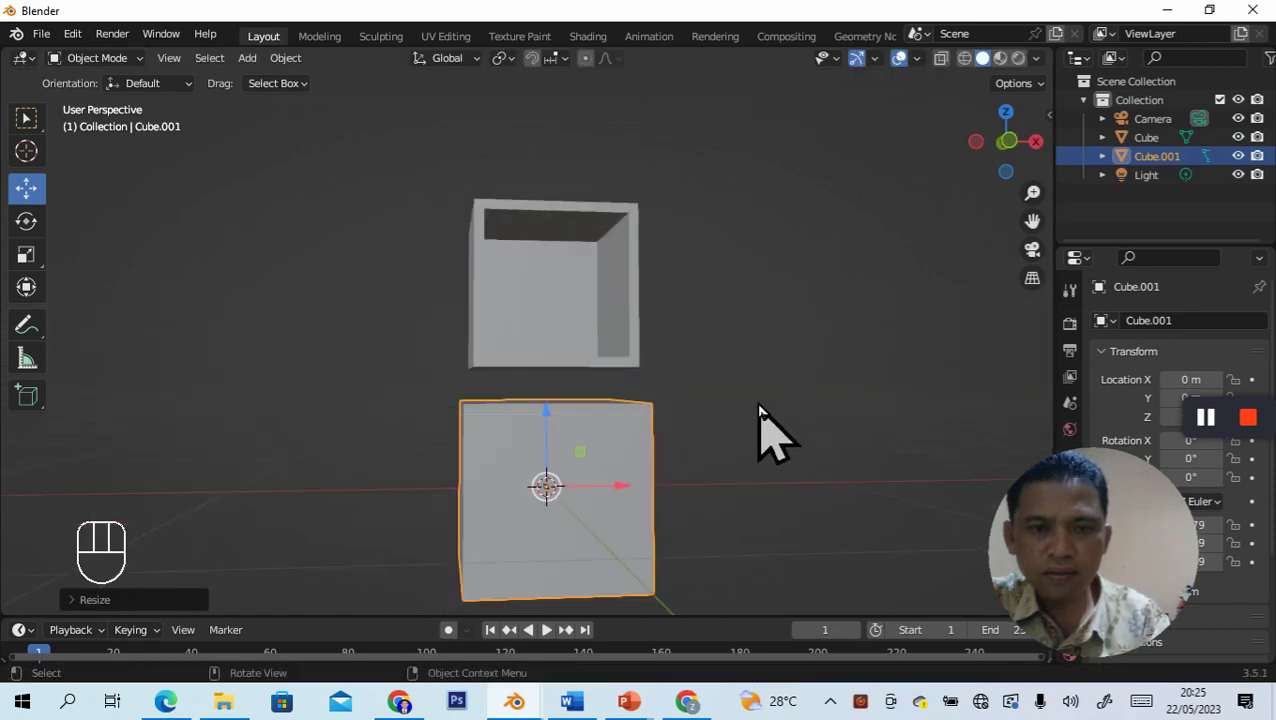
Step: Move the new cube up directly beneath the hollow box until its top slightly overlaps the box's underside
key("g")
left_click(564, 408)
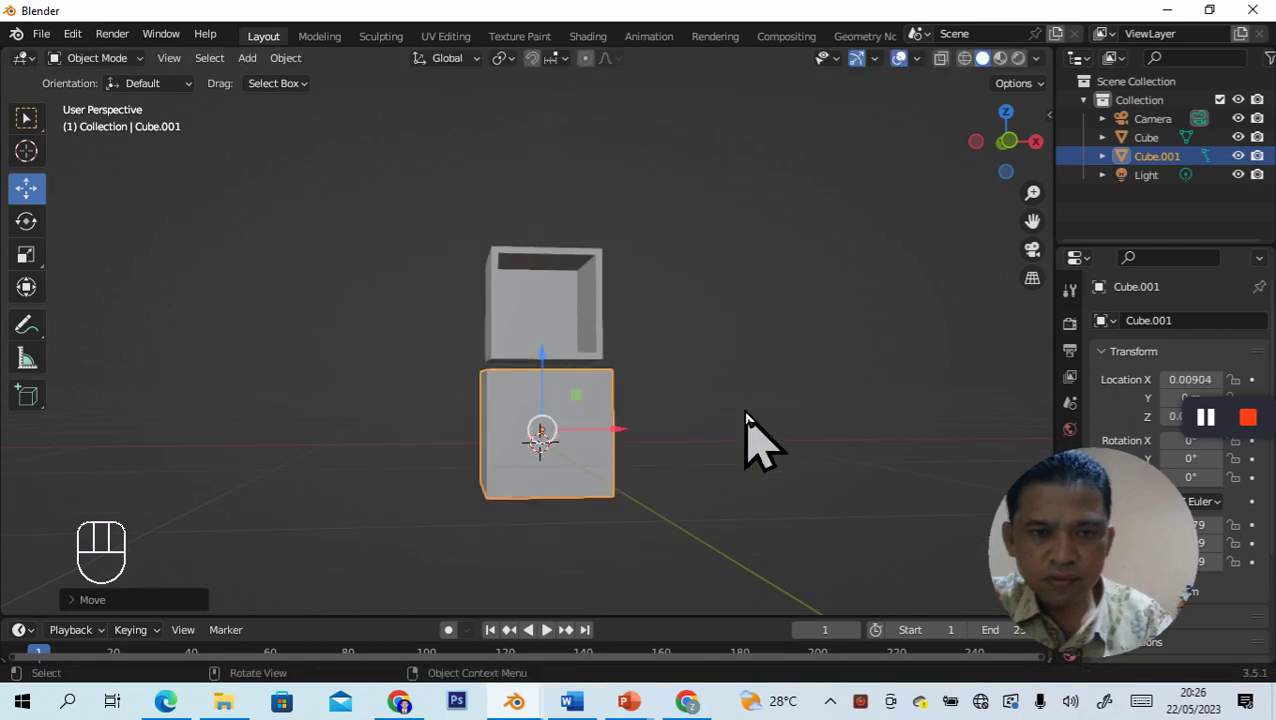
scroll(755, 441, "up", 2)
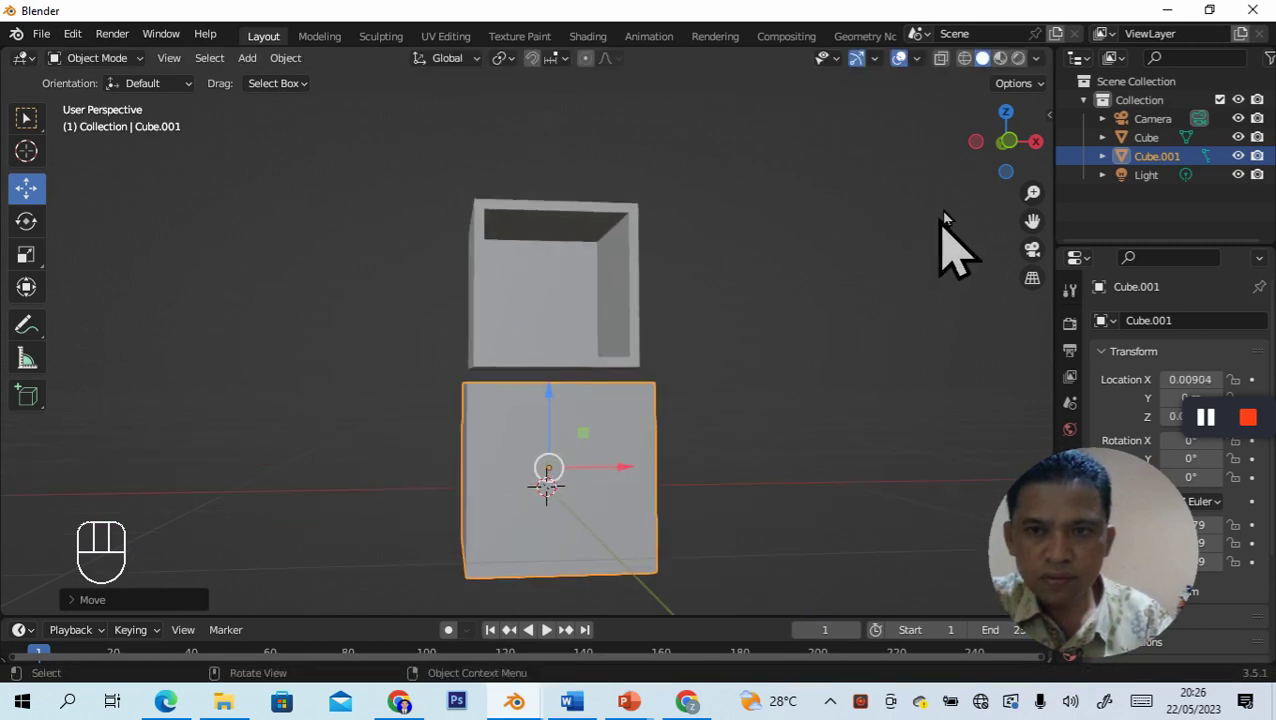
left_click(1008, 143)
middle_click_drag(720, 436, 308, 433)
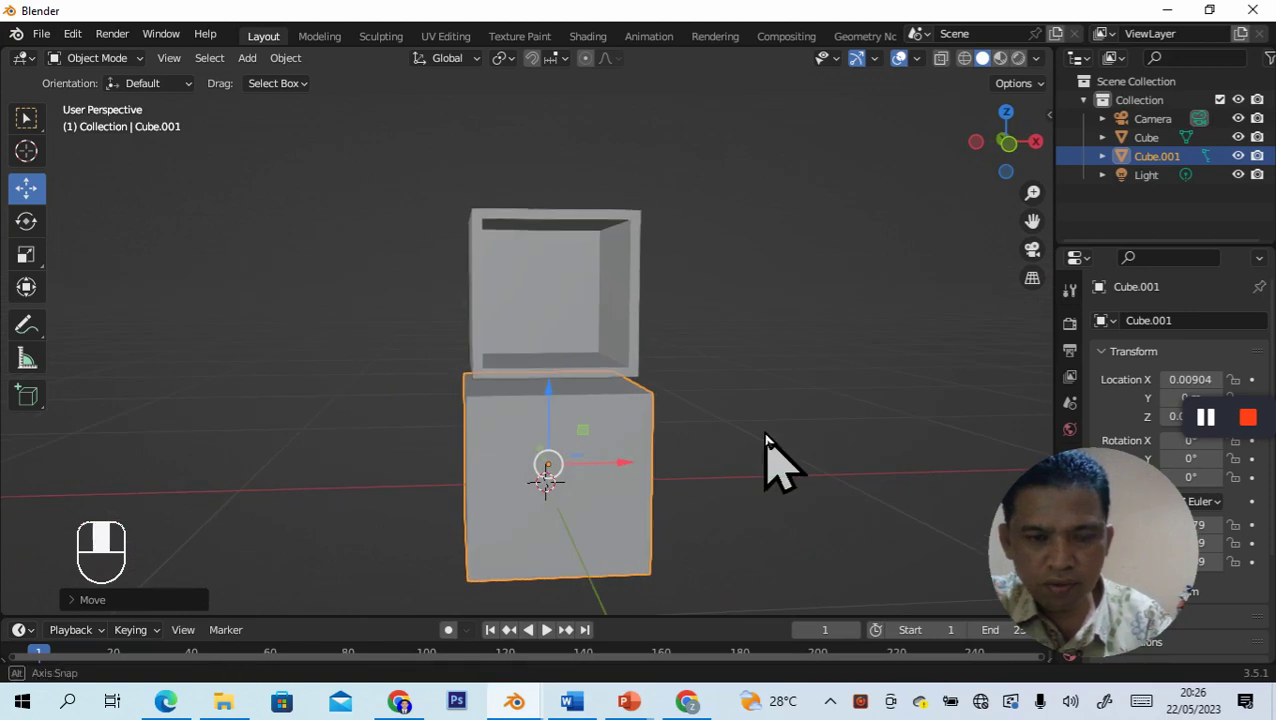
middle_click_drag(775, 456, 763, 427)
left_click_drag(552, 398, 551, 379)
middle_click_drag(763, 382, 702, 395)
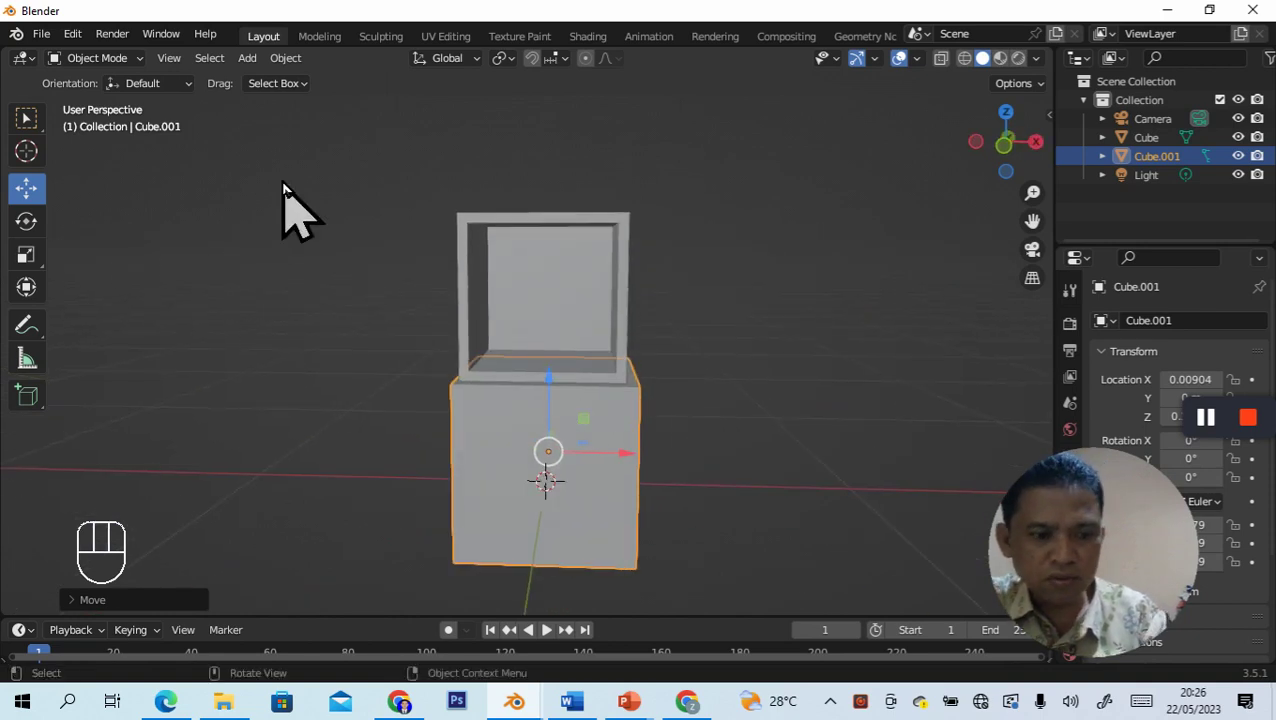
Step: In Edit Mode, select the lower cube's front face and move it slightly inward along Y
key("Tab")
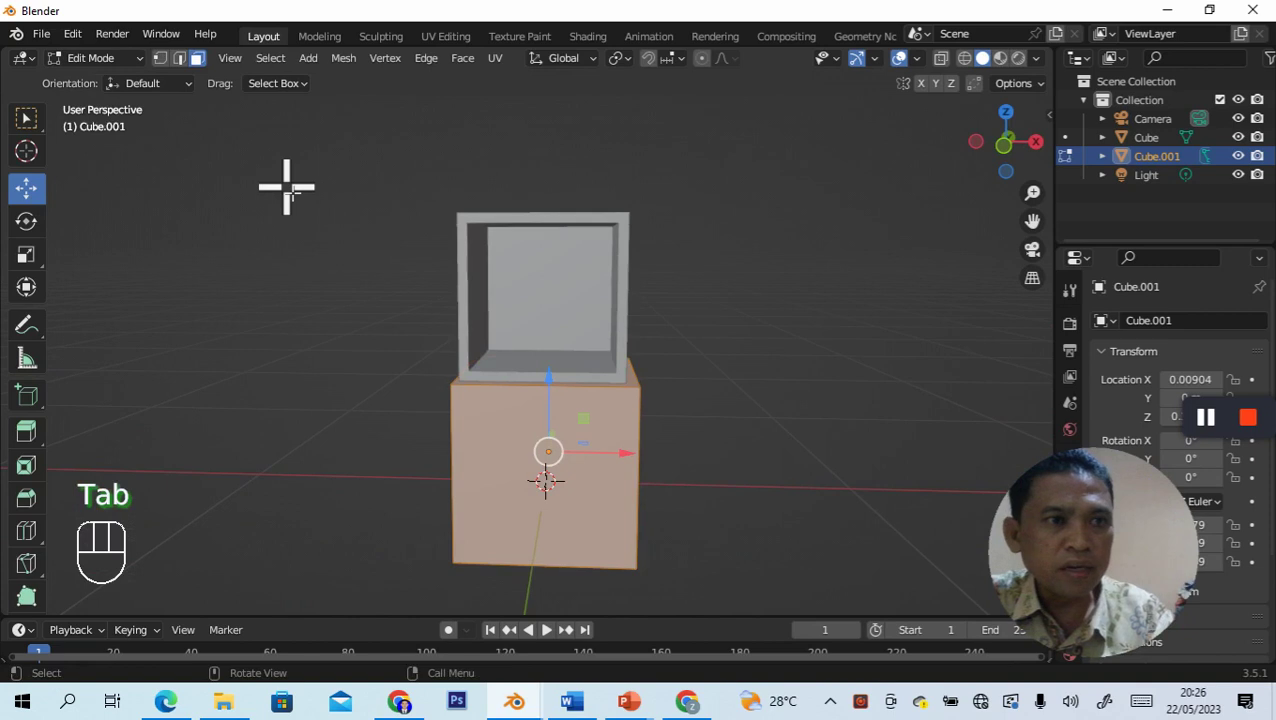
left_click(510, 468)
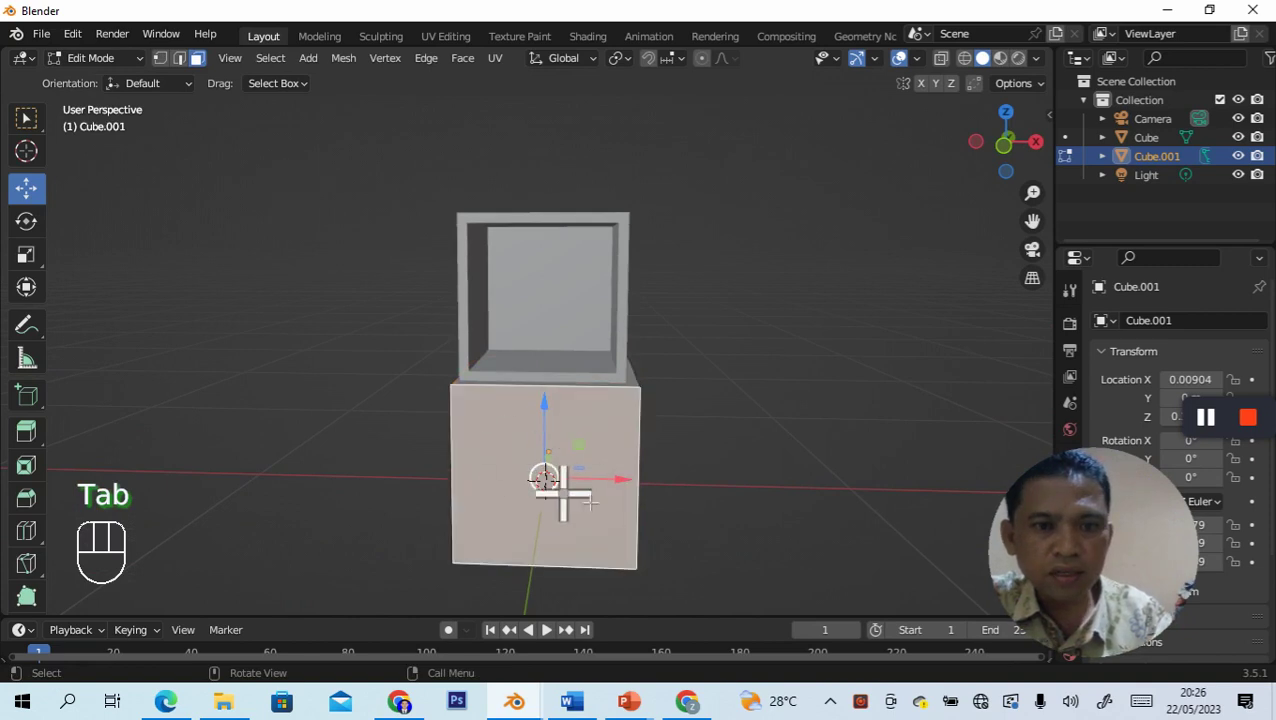
middle_click_drag(740, 467, 601, 484)
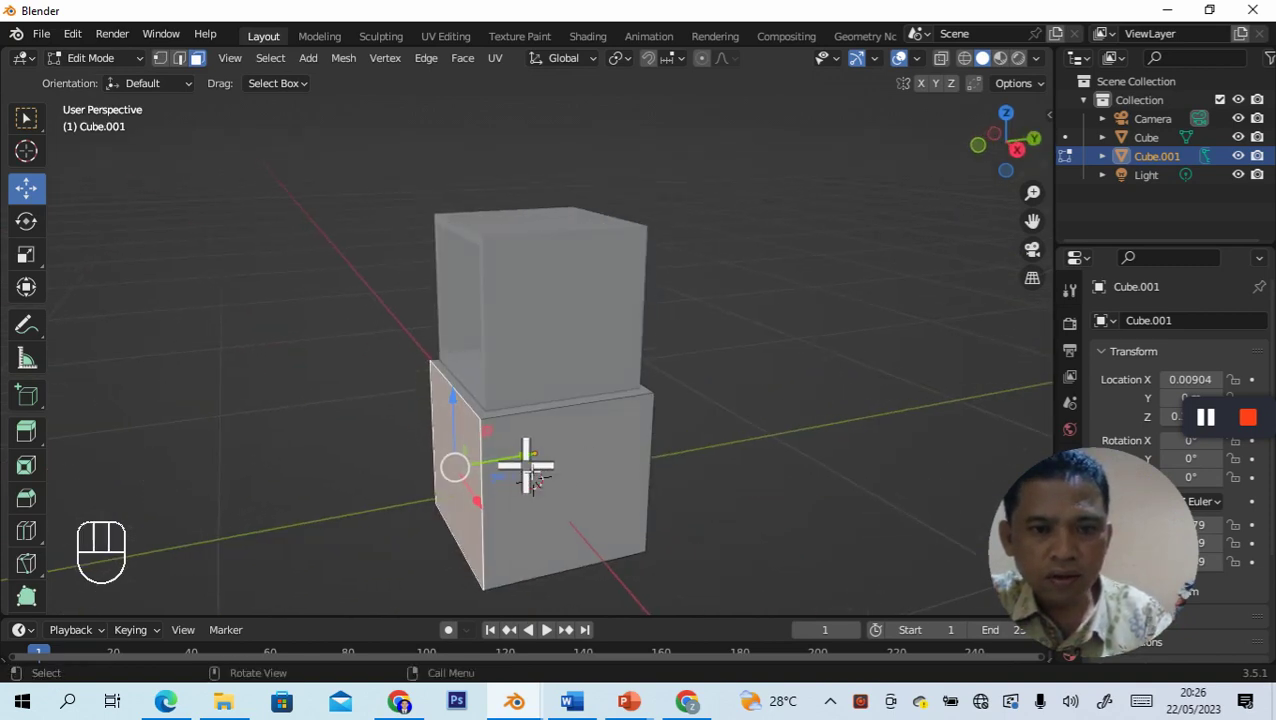
left_click_drag(518, 462, 542, 457)
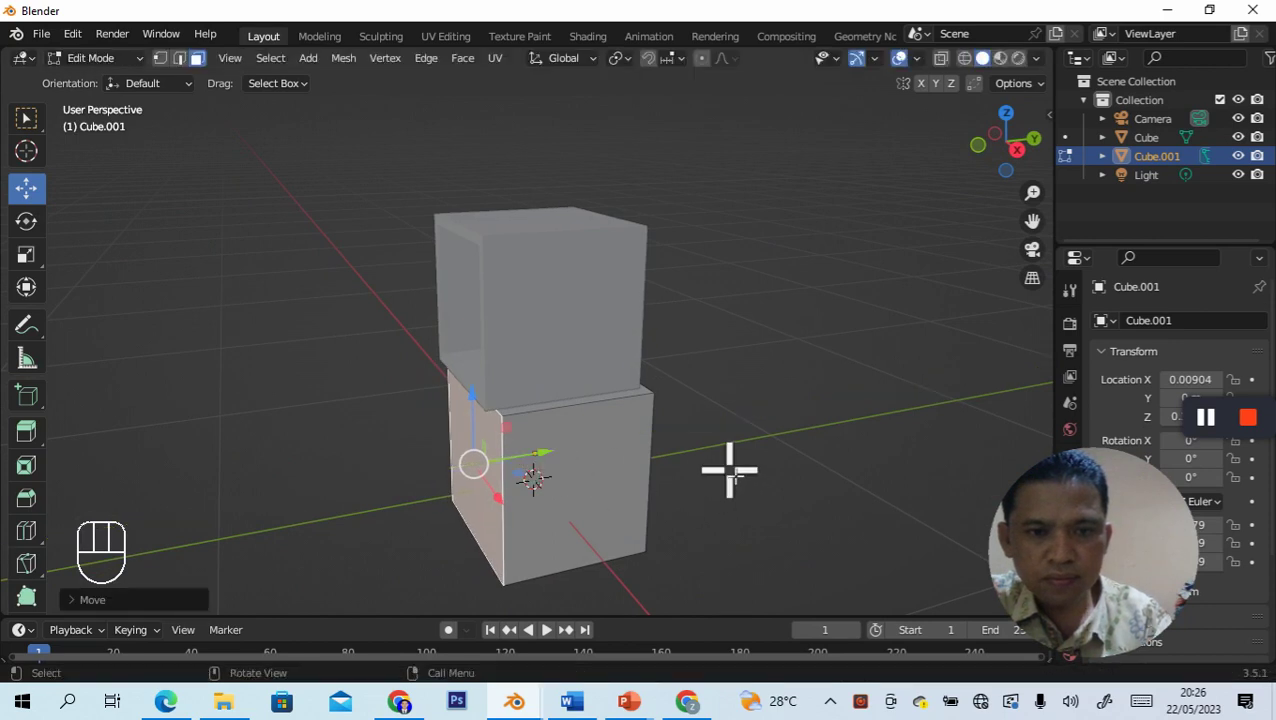
Step: Move the lower cube's bottom face up along Z to leave a thin slab under the box
middle_click_drag(730, 472, 567, 424)
left_click(567, 424)
mouse_move(729, 399)
middle_mouse_down()
mouse_move(541, 476)
mouse_move(527, 540)
middle_mouse_up()
left_click_drag(504, 472, 528, 300)
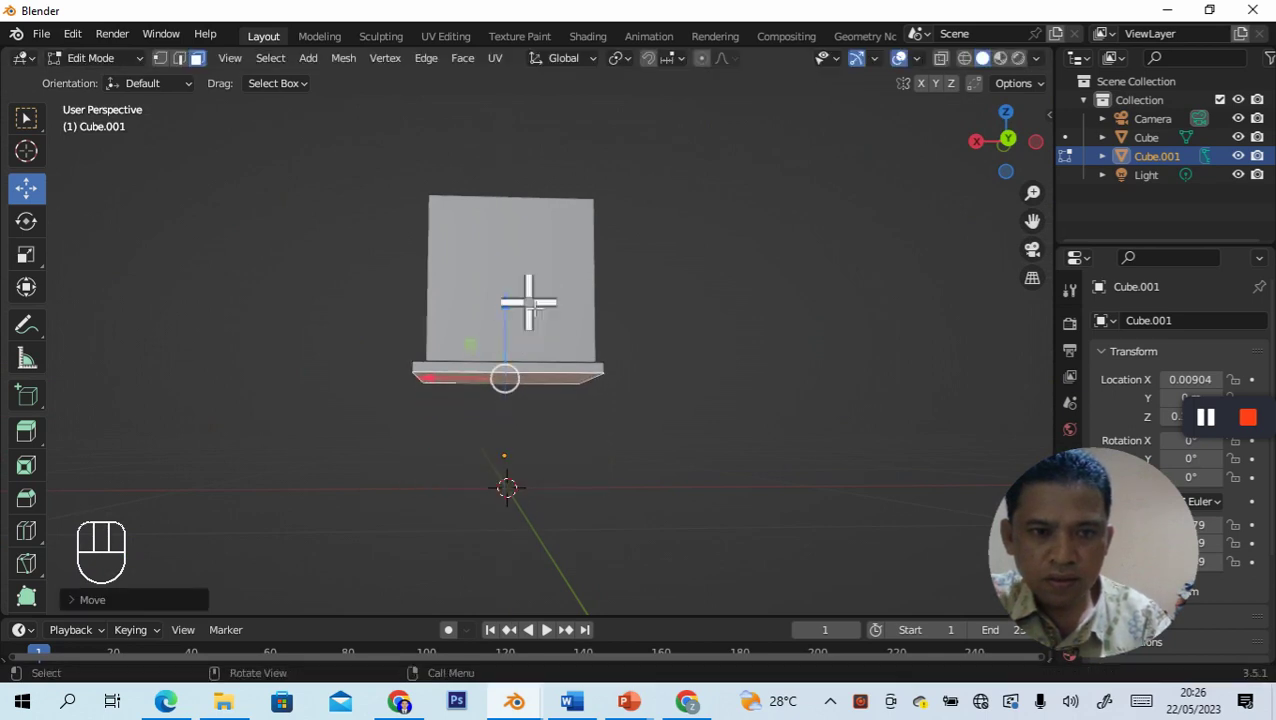
Step: Move the slab's back face forward along Y to leave a narrow bar under the front of the box
left_click(1008, 152)
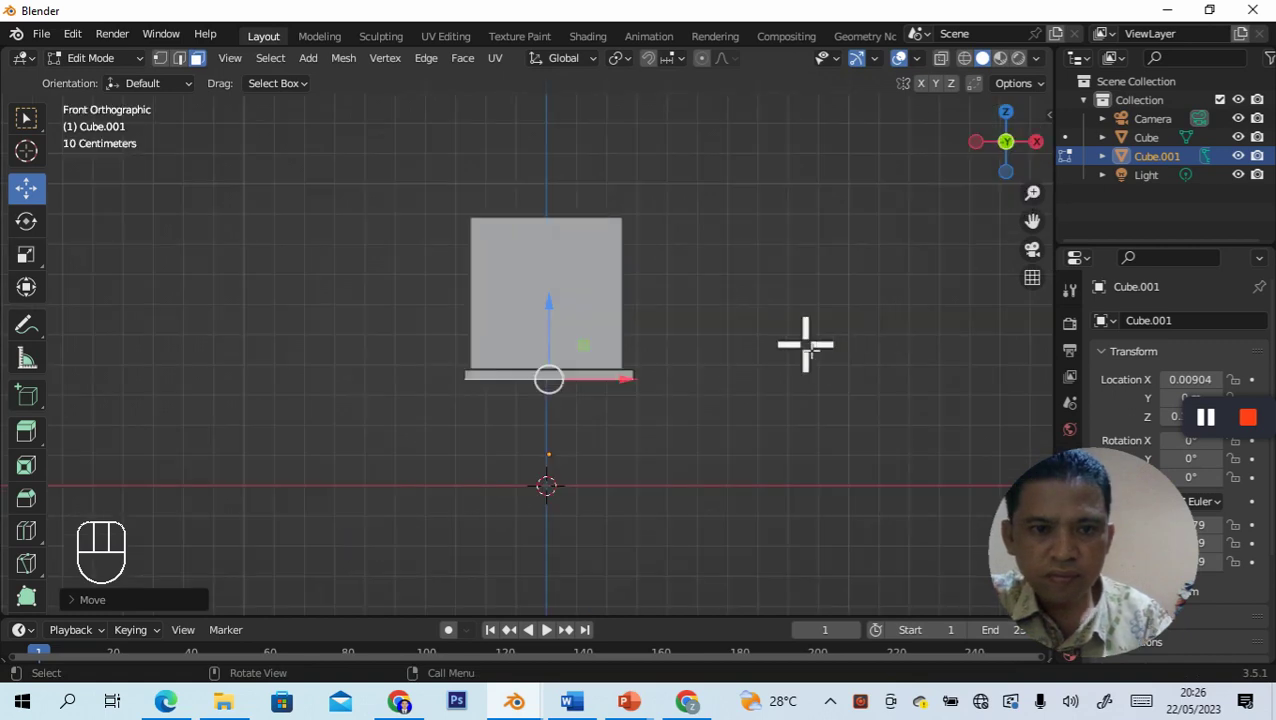
middle_click_drag(805, 345, 712, 273)
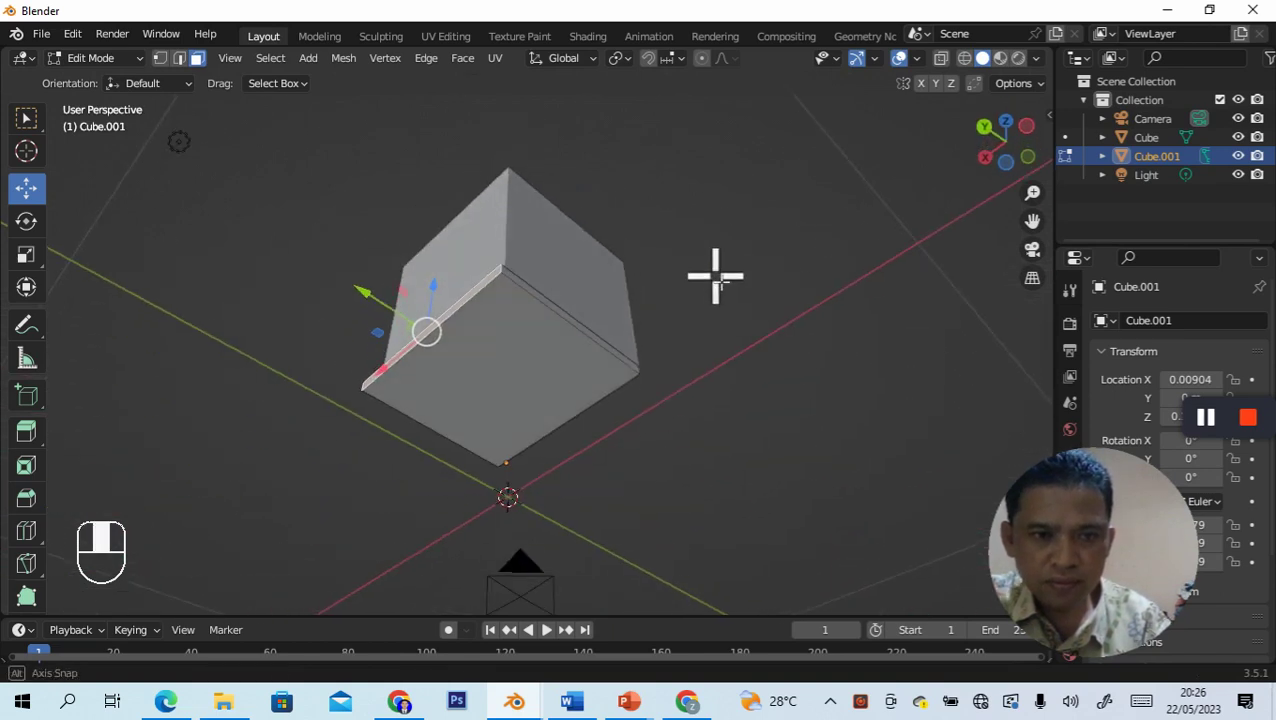
left_click_drag(370, 296, 520, 380)
middle_click_drag(789, 347, 545, 438)
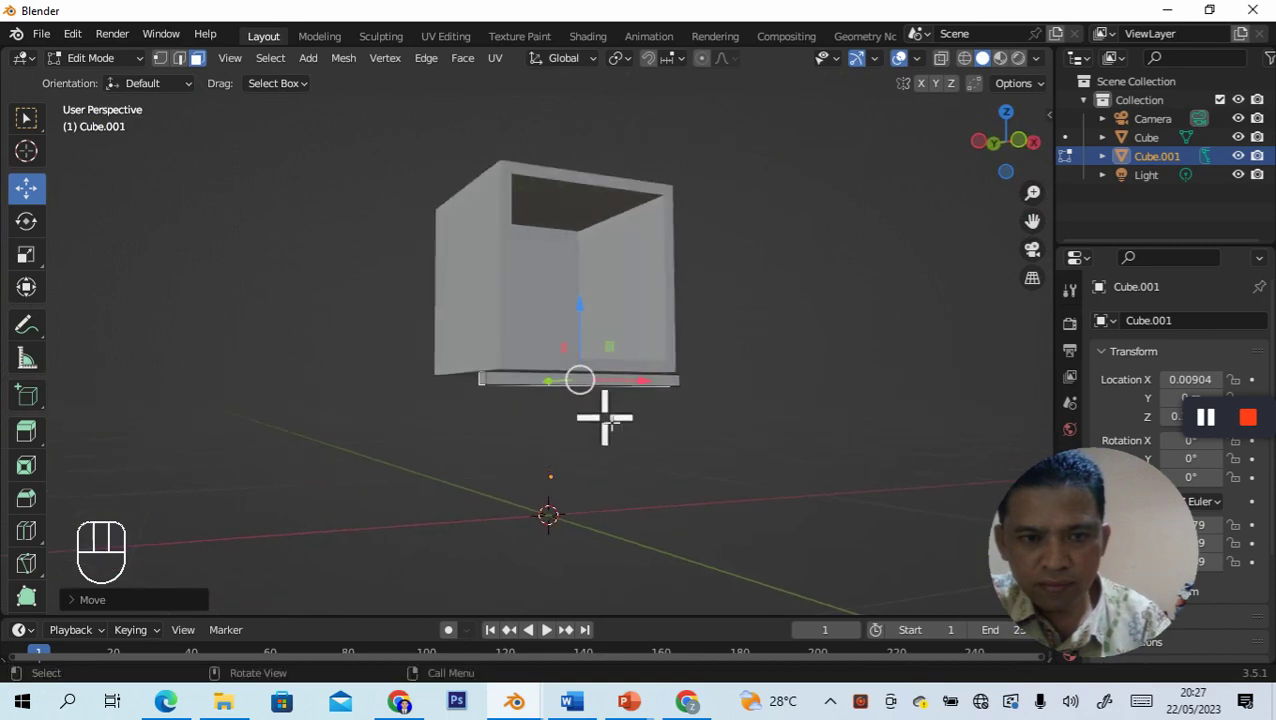
middle_click_drag(667, 437, 763, 382)
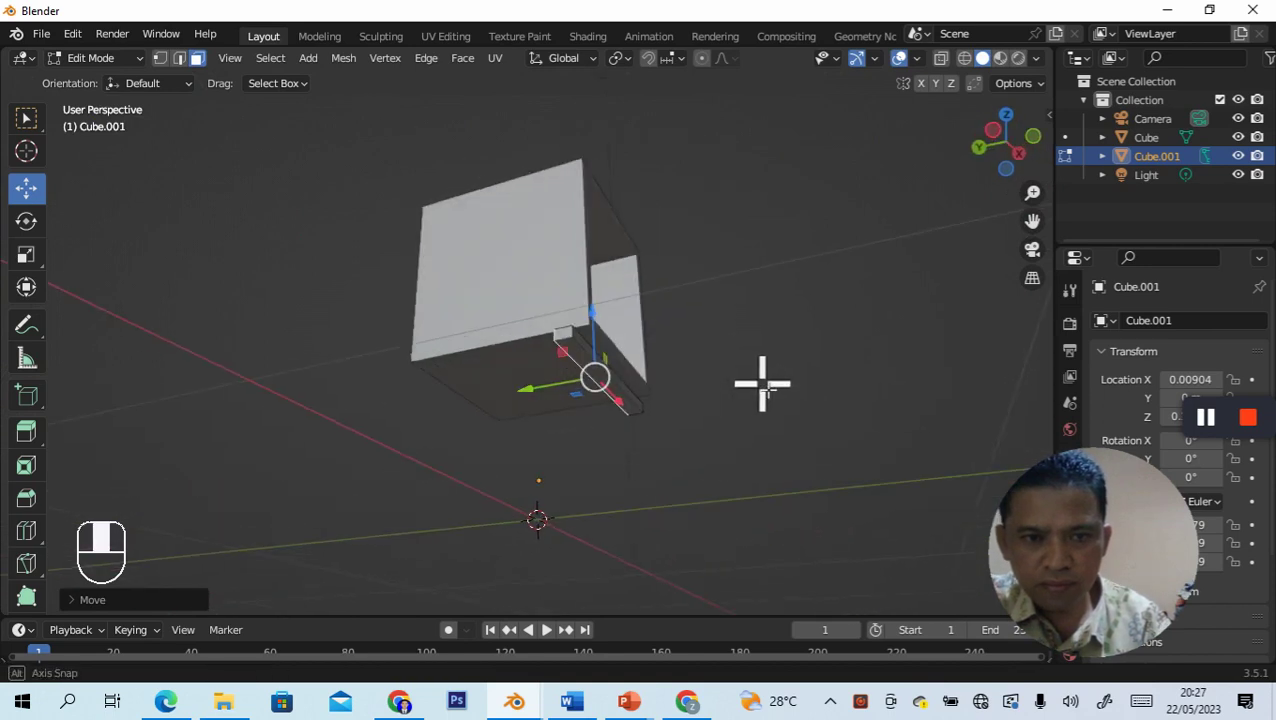
Step: In Object Mode, set the bar's origin to its geometry and move the bar slightly along Y toward the box's front
key("Tab")
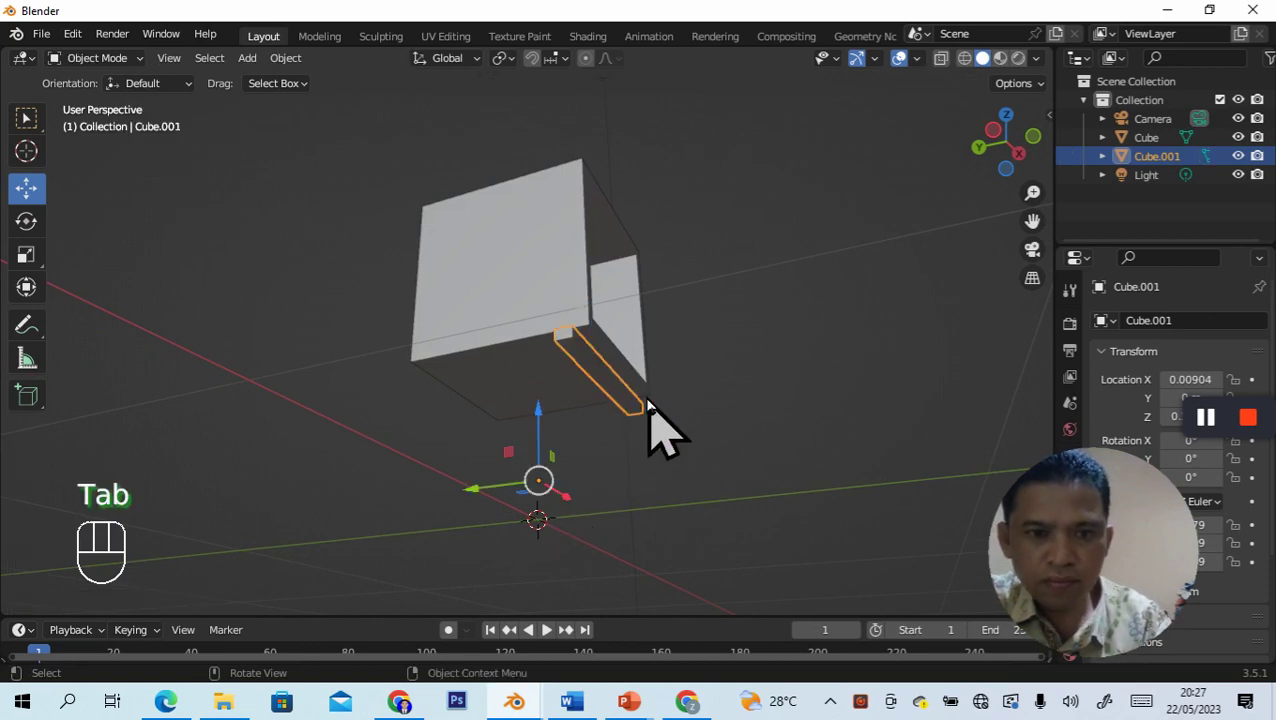
right_click(607, 383)
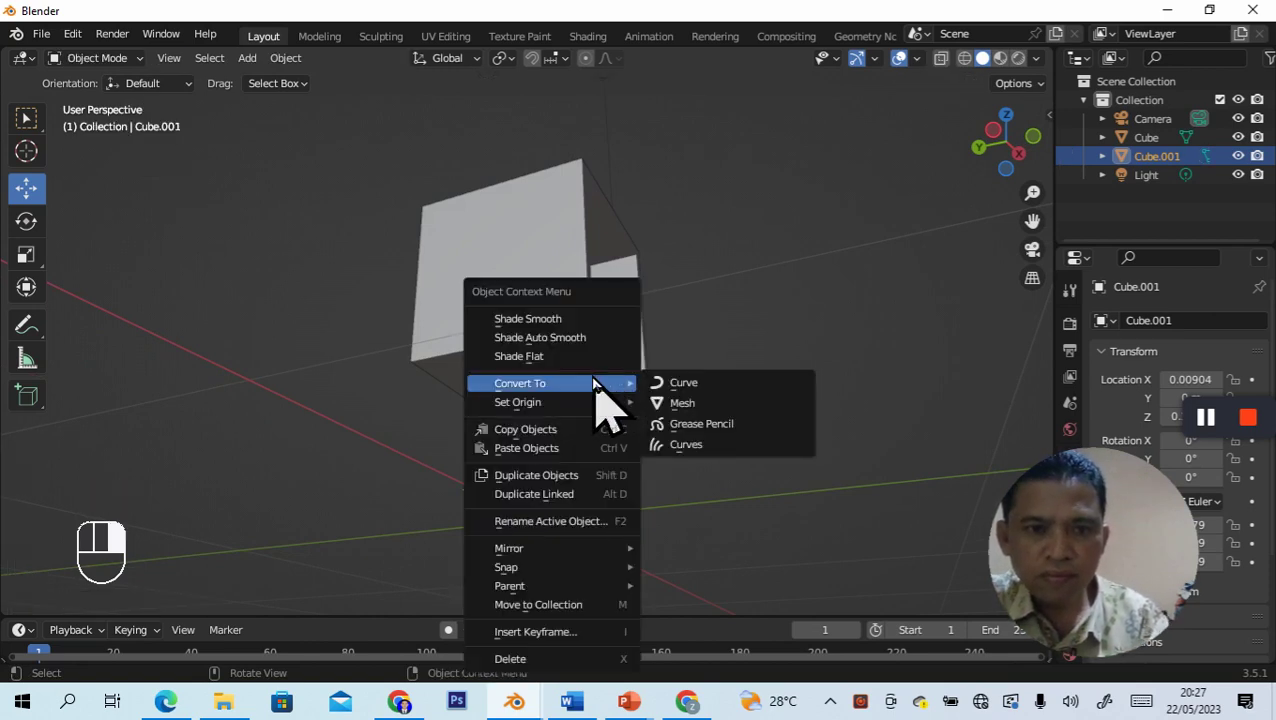
mouse_move(587, 403)
left_click(720, 424)
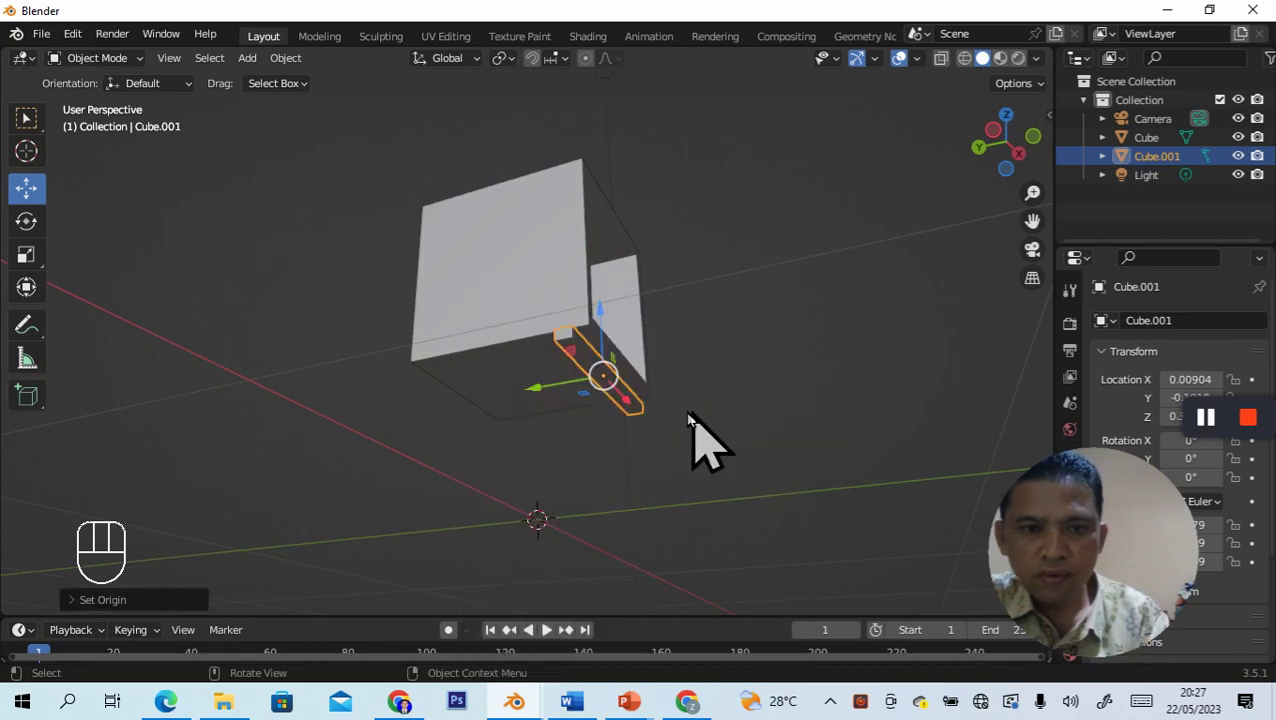
left_click_drag(531, 390, 540, 380)
mouse_move(675, 421)
middle_mouse_down()
mouse_move(785, 393)
mouse_move(635, 436)
mouse_move(558, 416)
mouse_move(487, 421)
mouse_move(760, 416)
mouse_move(701, 433)
mouse_move(660, 410)
mouse_move(666, 444)
middle_mouse_up()
middle_click_drag(789, 407, 570, 456)
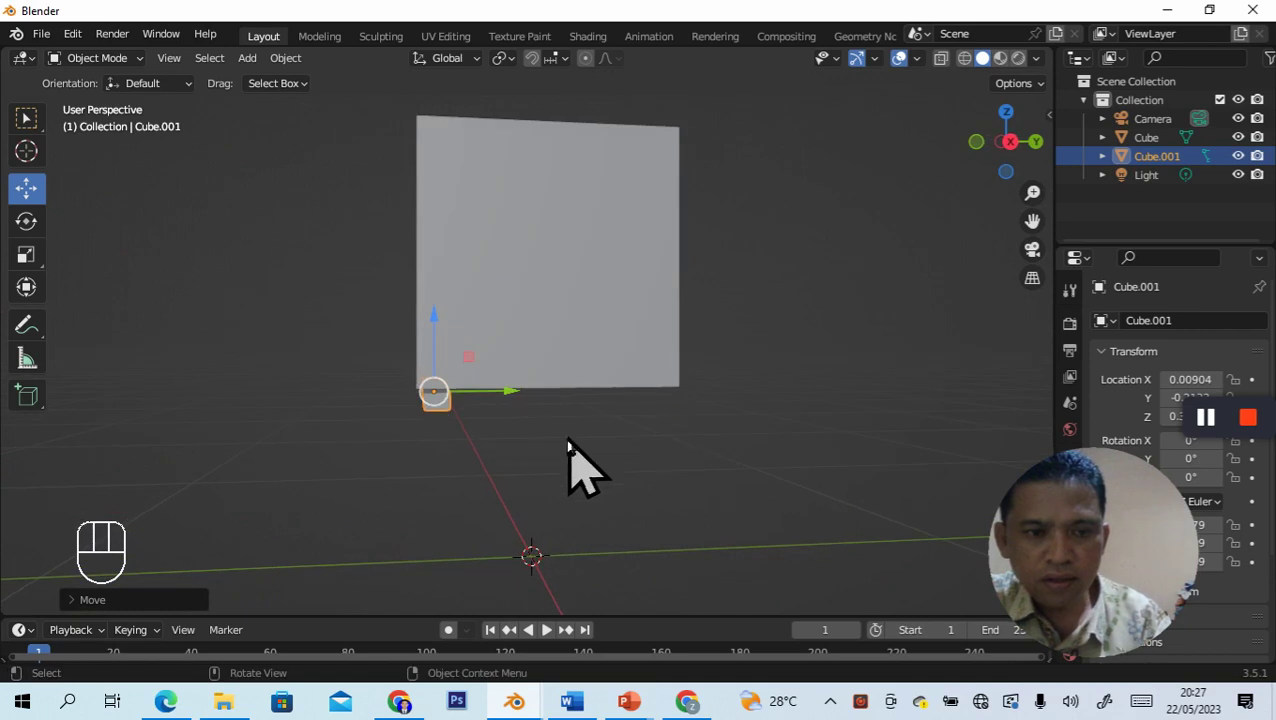
Step: In Edit Mode, move both end faces of the bar inward along X so it ends just inside the box's sides
left_click(117, 59)
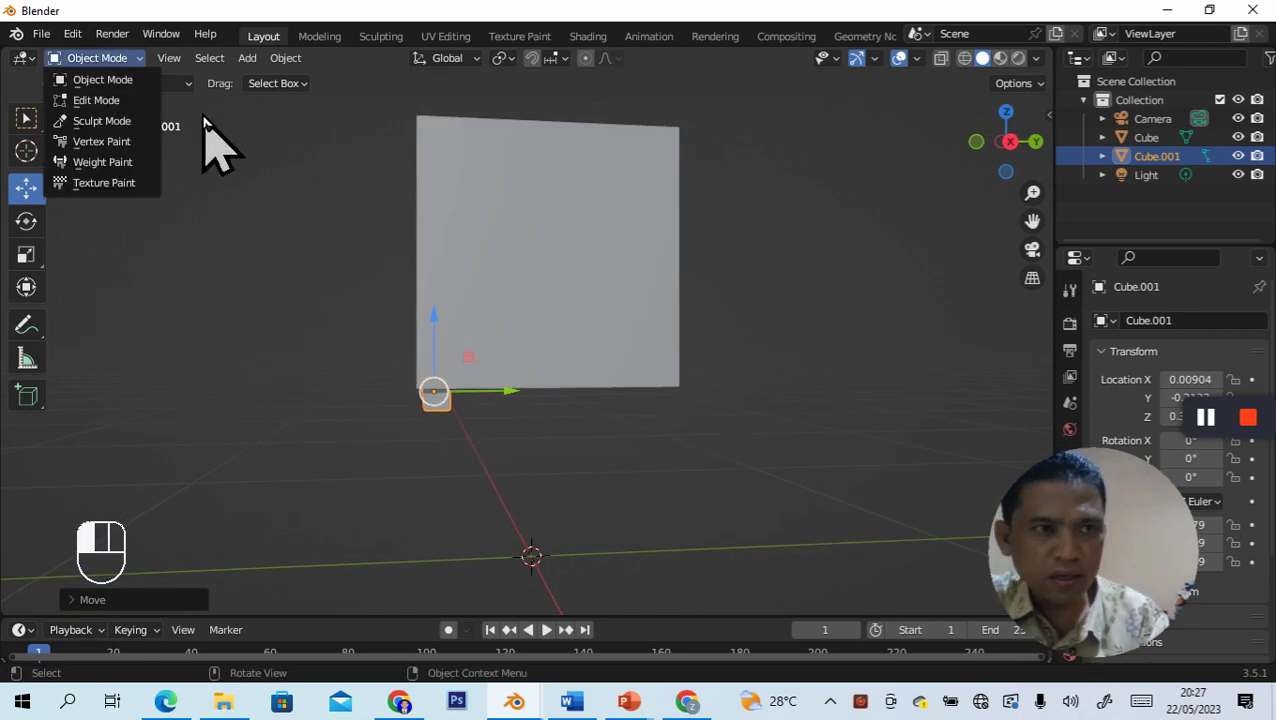
key("Tab")
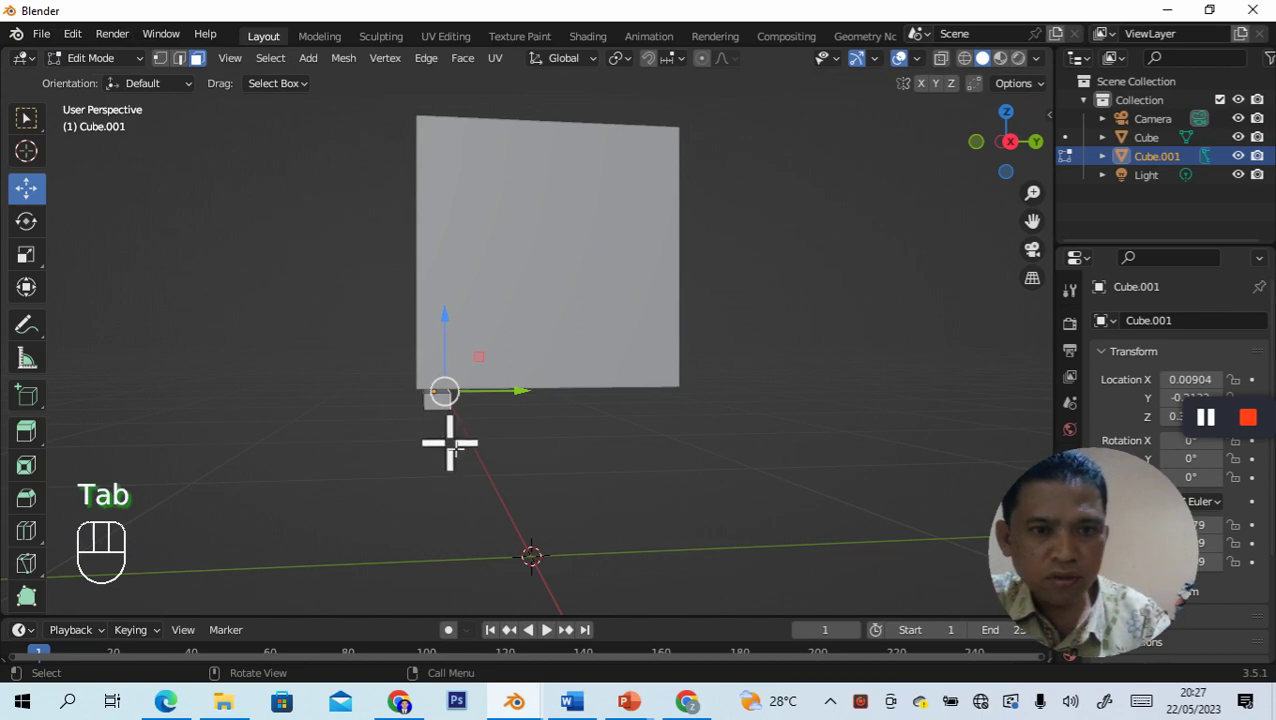
middle_click_drag(584, 441, 752, 427)
left_click_drag(763, 379, 726, 393)
middle_click_drag(617, 454, 735, 440)
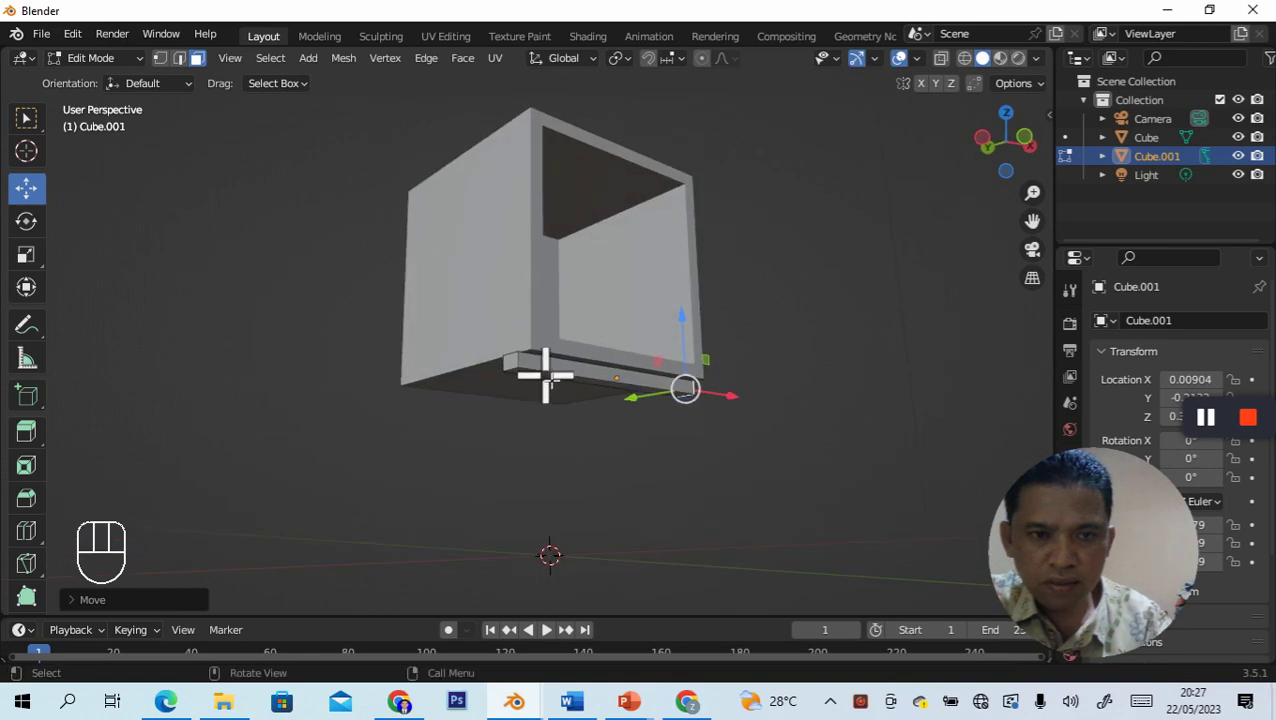
left_click(510, 361)
middle_click_drag(623, 380, 718, 473)
left_click_drag(519, 383, 548, 382)
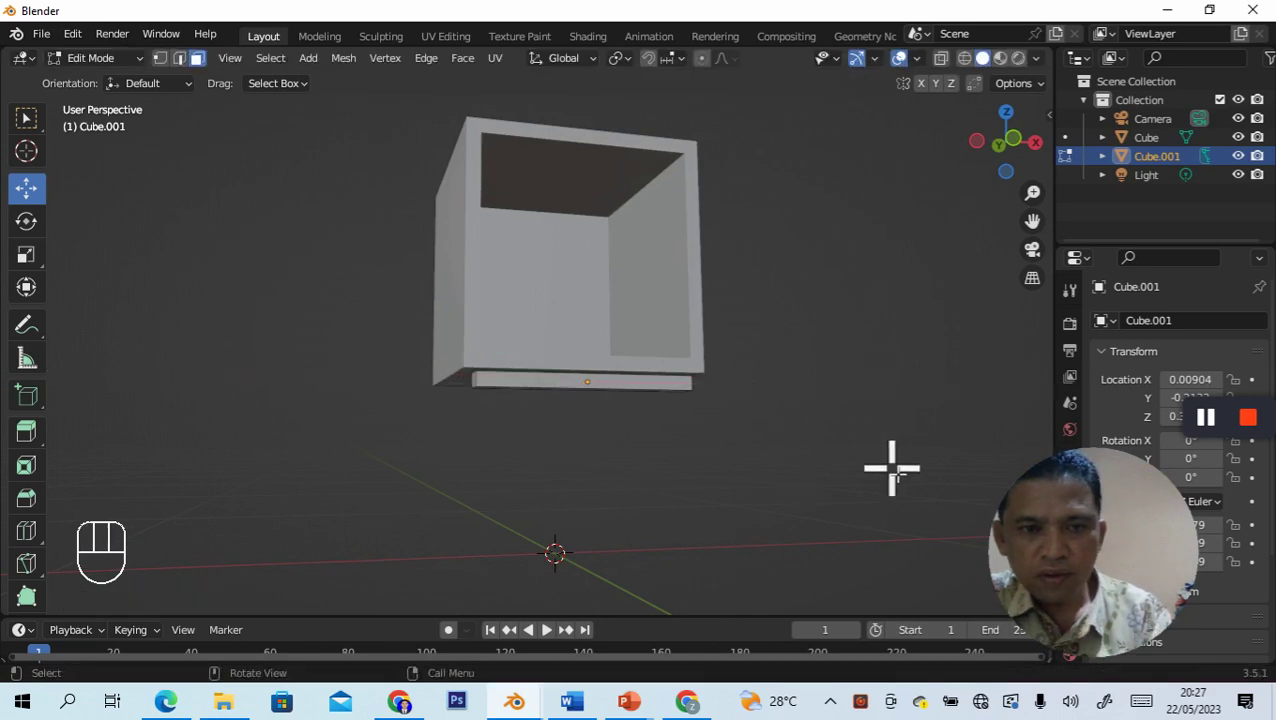
middle_click_drag(891, 476, 820, 476)
middle_click_drag(695, 477, 633, 421)
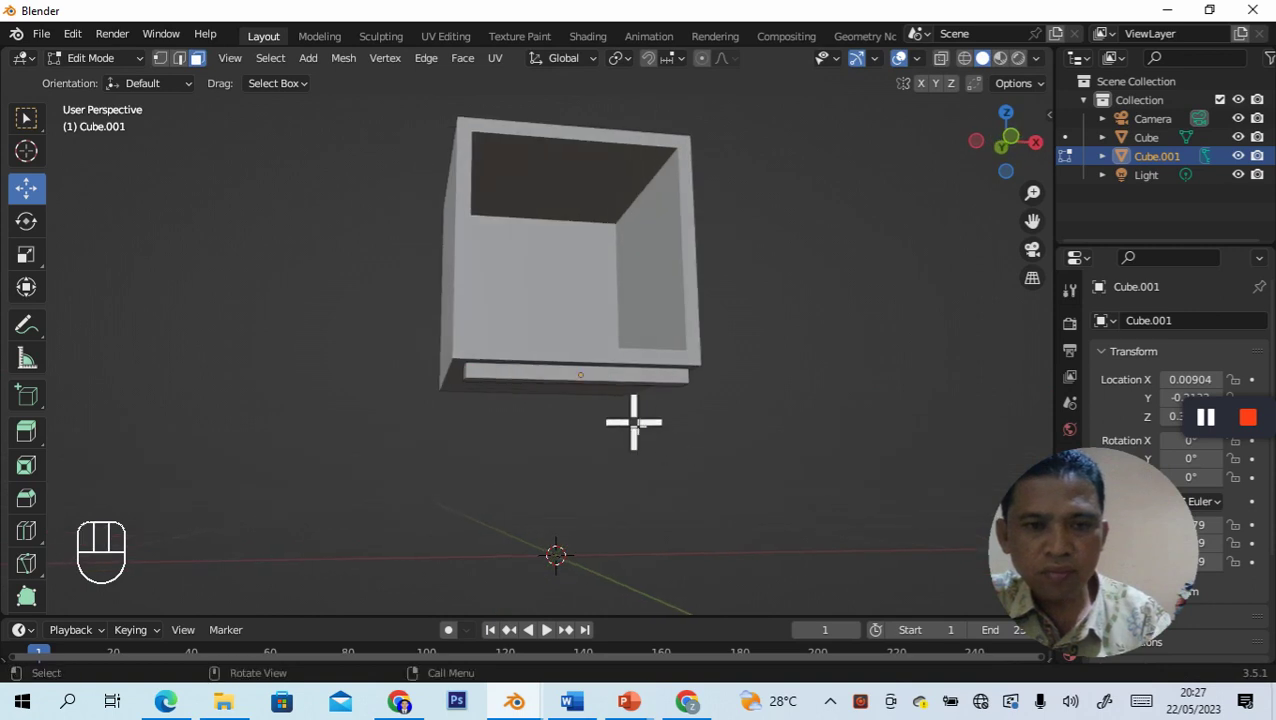
left_click(609, 382)
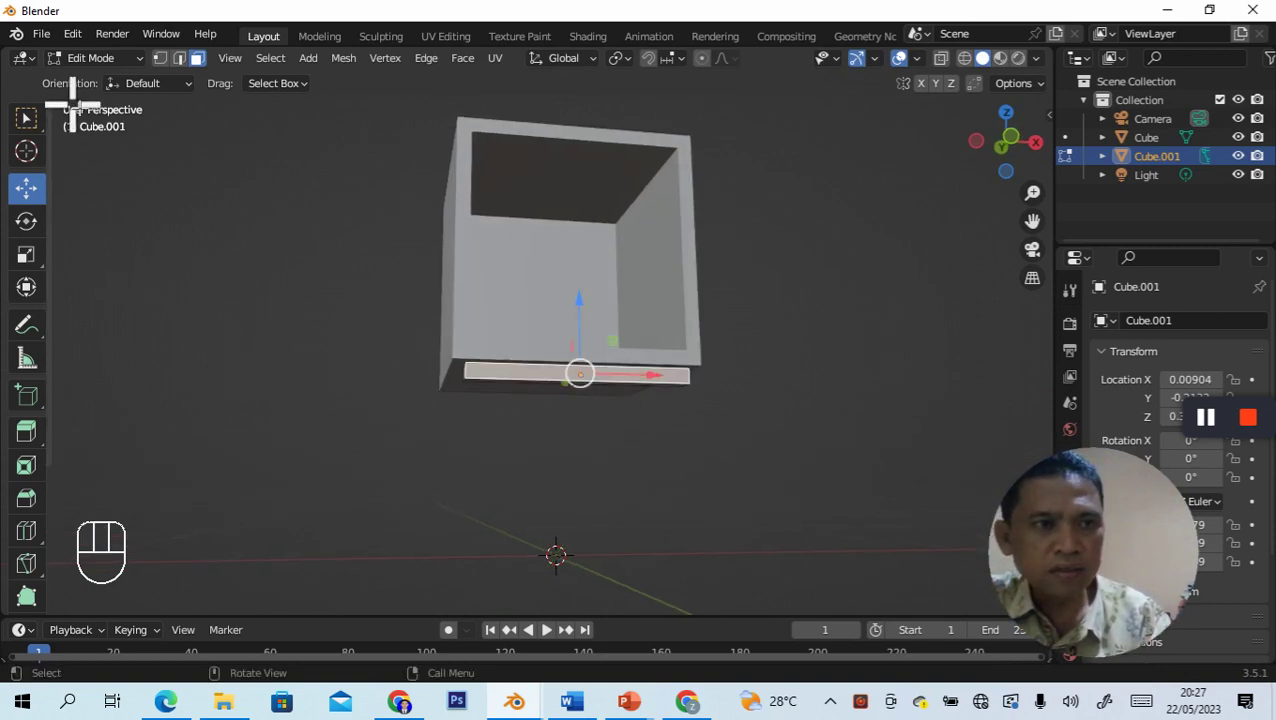
middle_click_drag(777, 525, 775, 551)
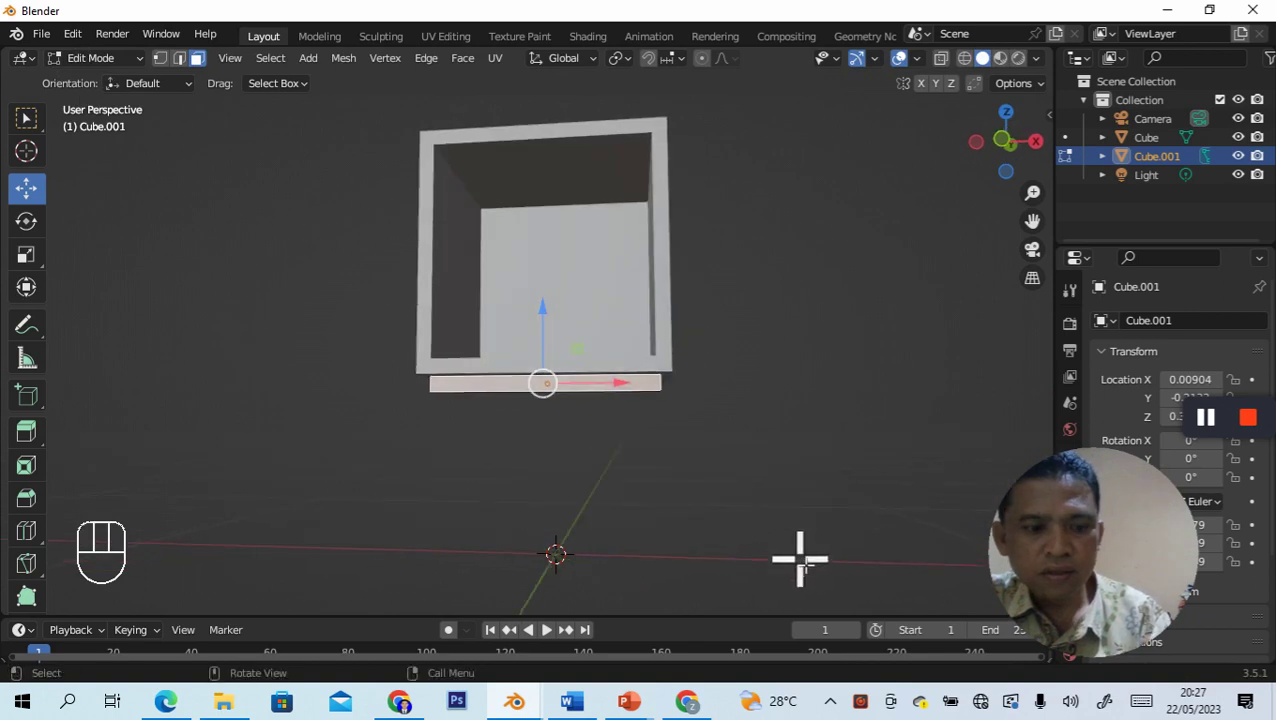
key("shift+r")
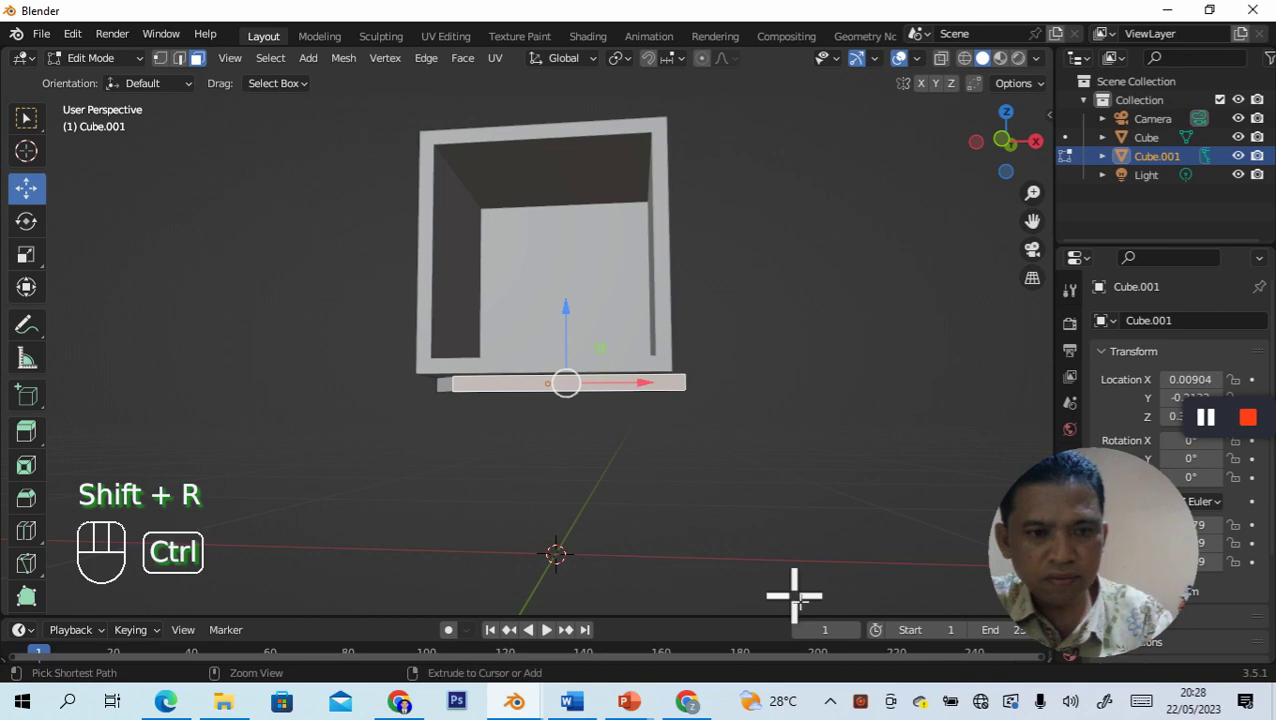
key("ctrl+z")
key("ctrl+z")
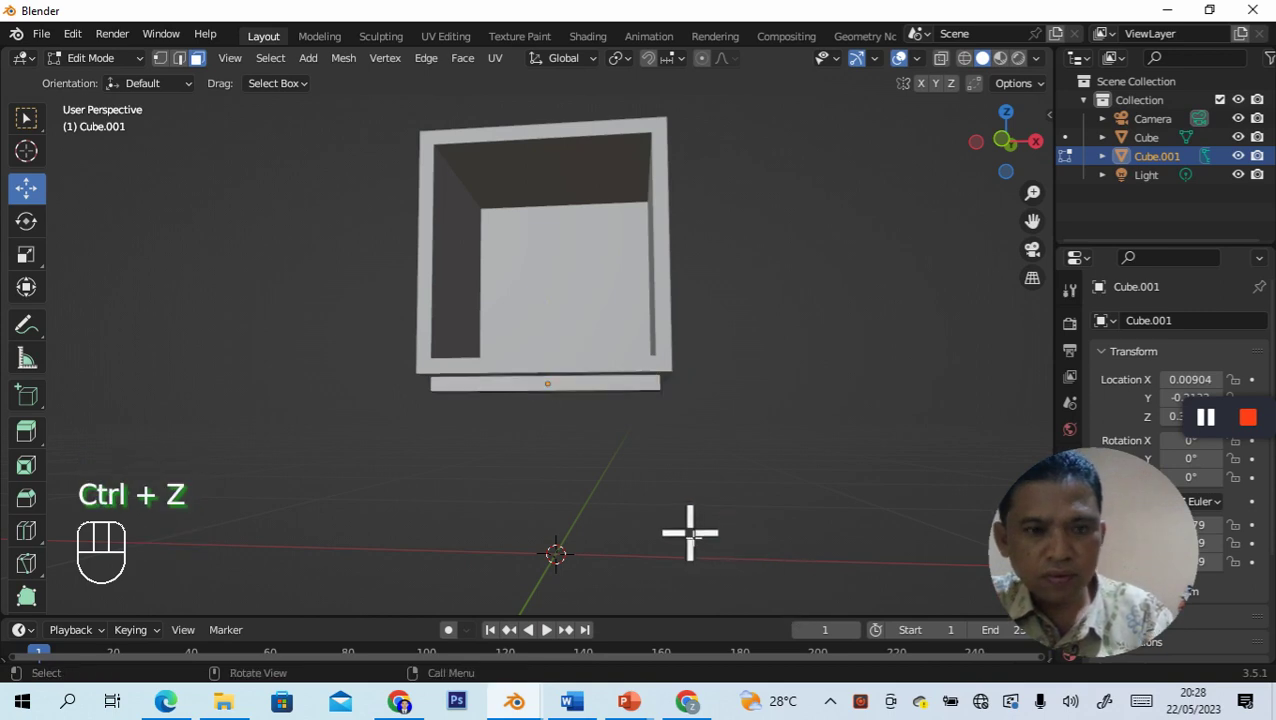
key("Tab")
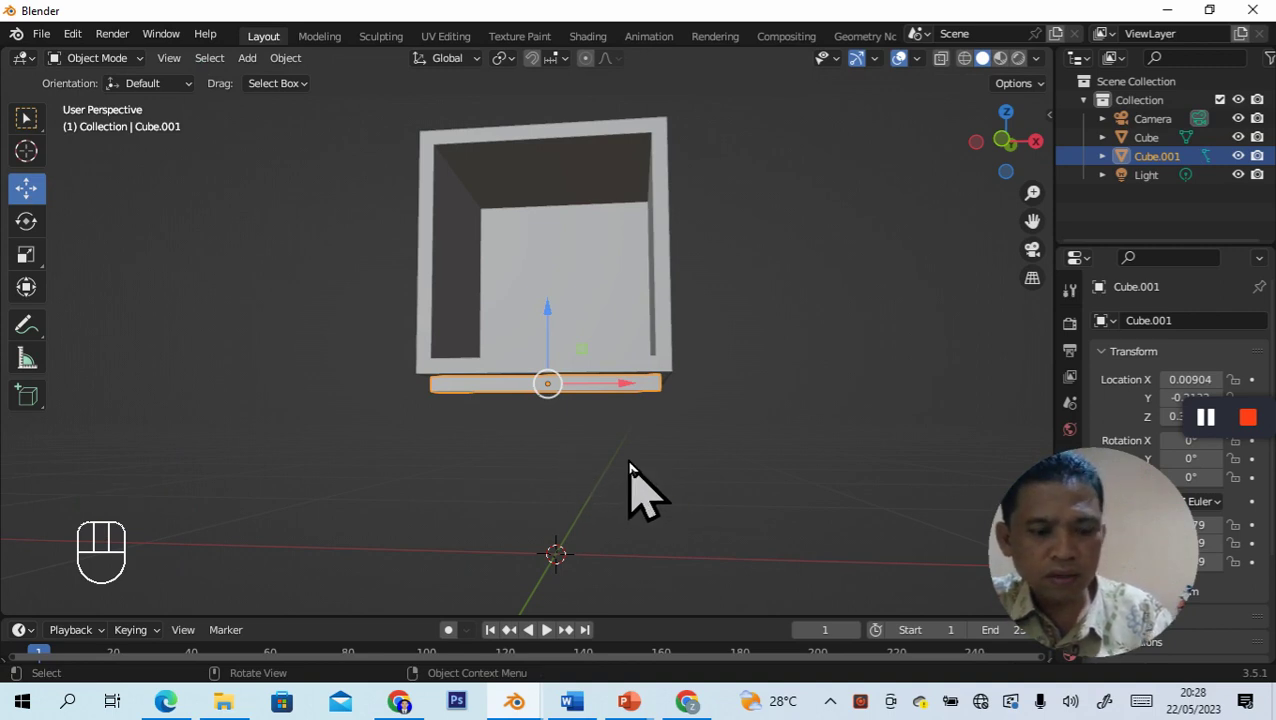
key("ctrl")
key("ctrl+r")
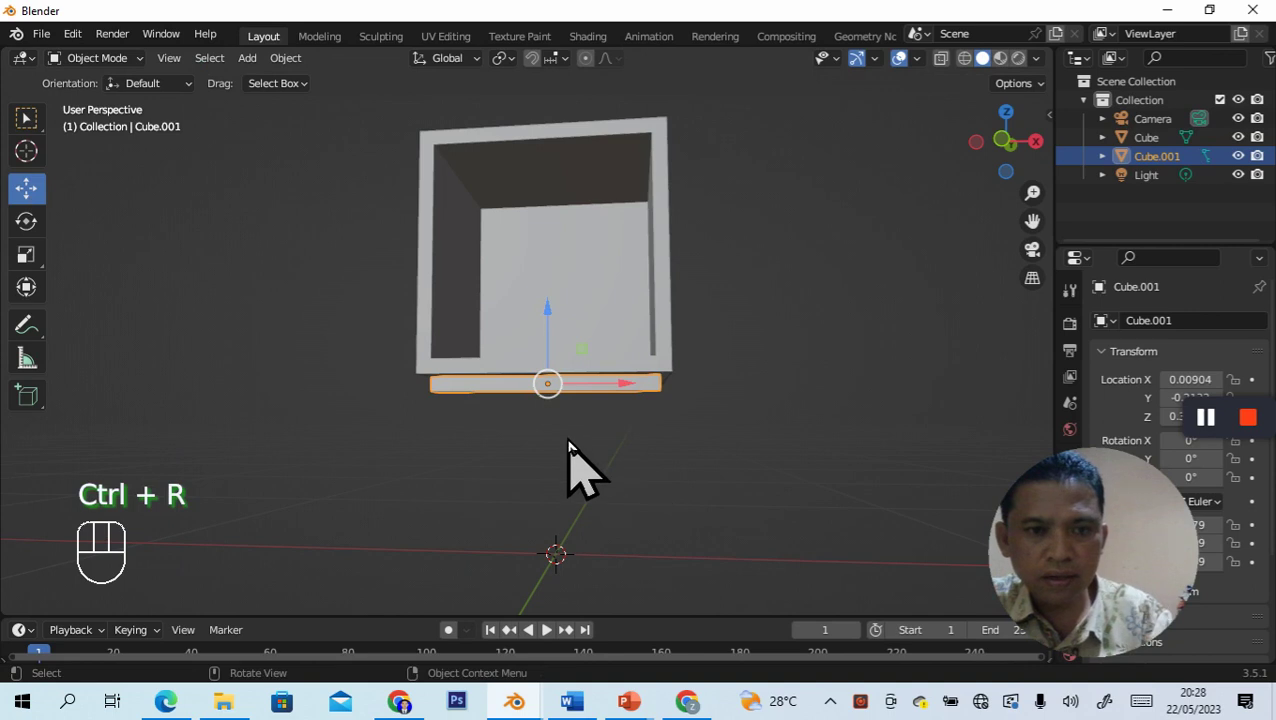
left_click(718, 464)
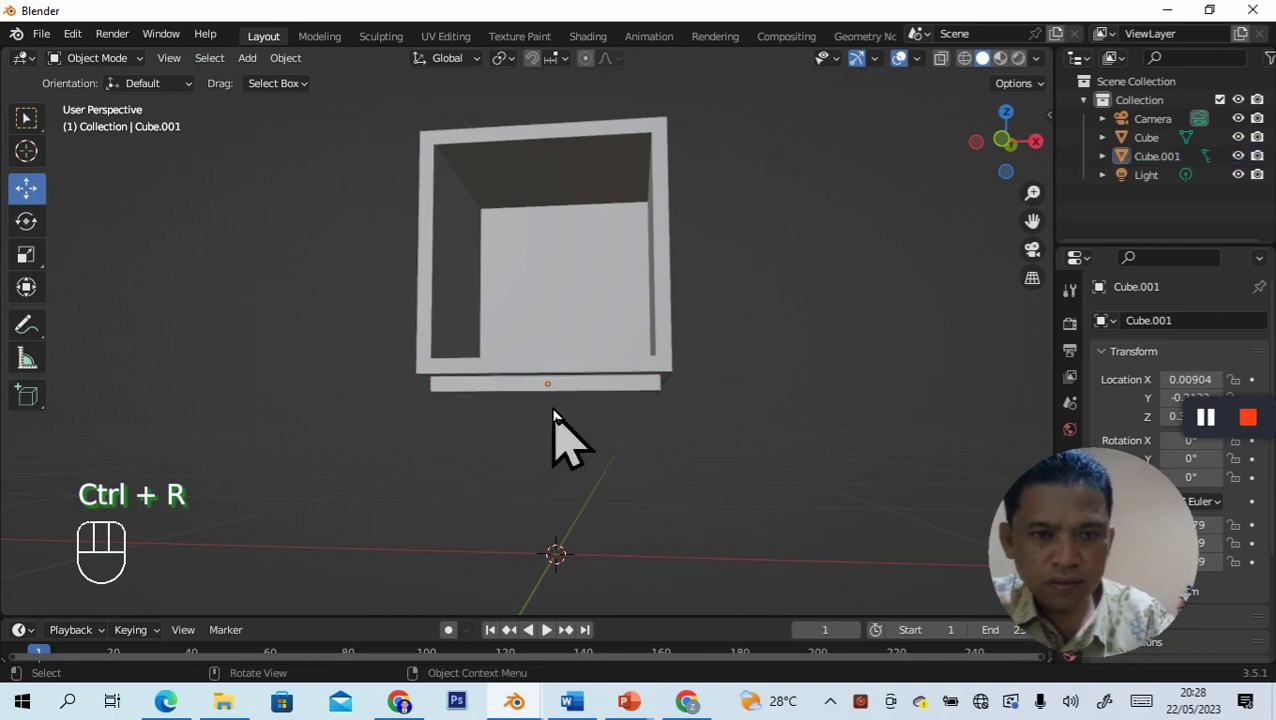
key("shift+r")
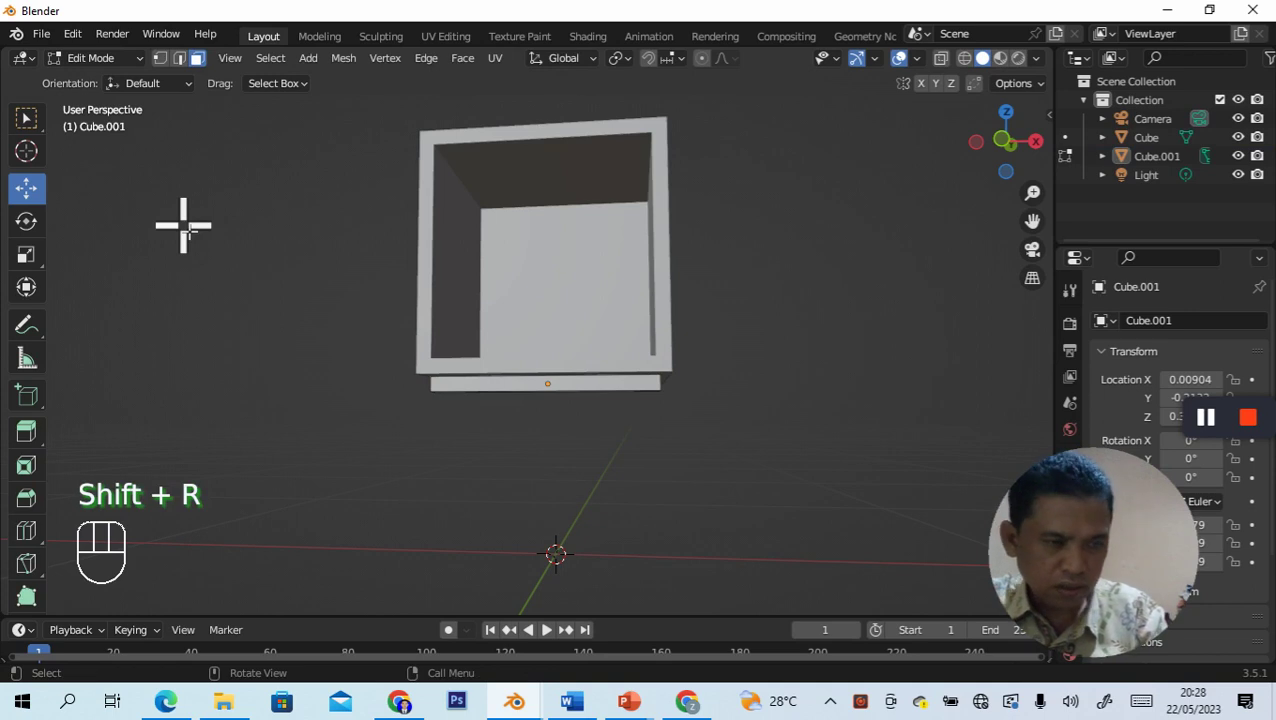
Step: Return to Edit Mode on the bar and select its front face
key("Tab")
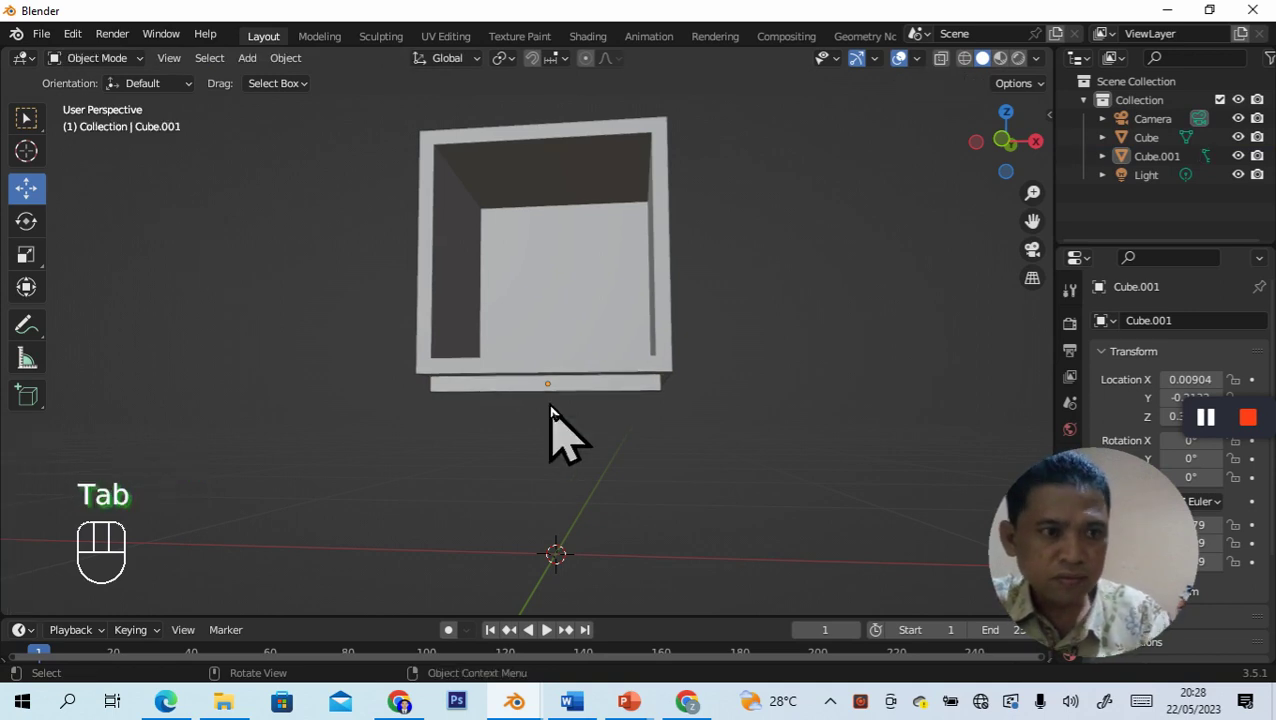
key("Tab")
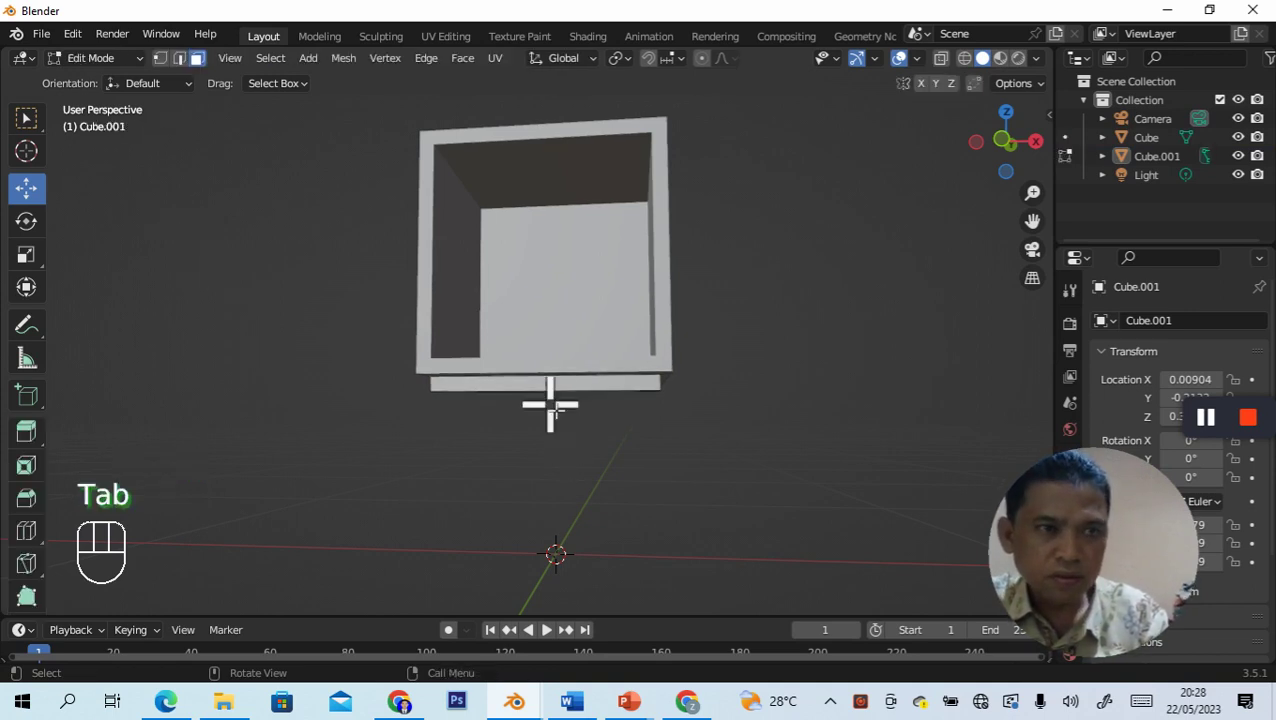
key("Tab")
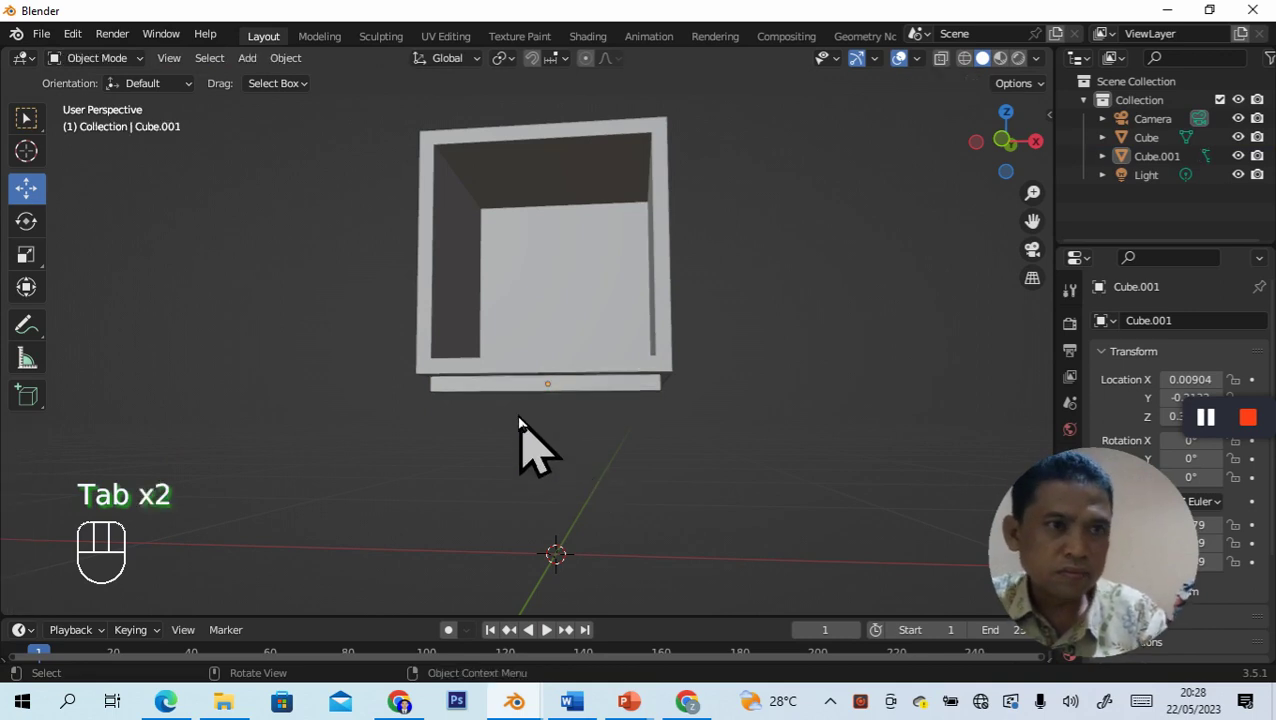
key("Tab")
left_click(590, 388)
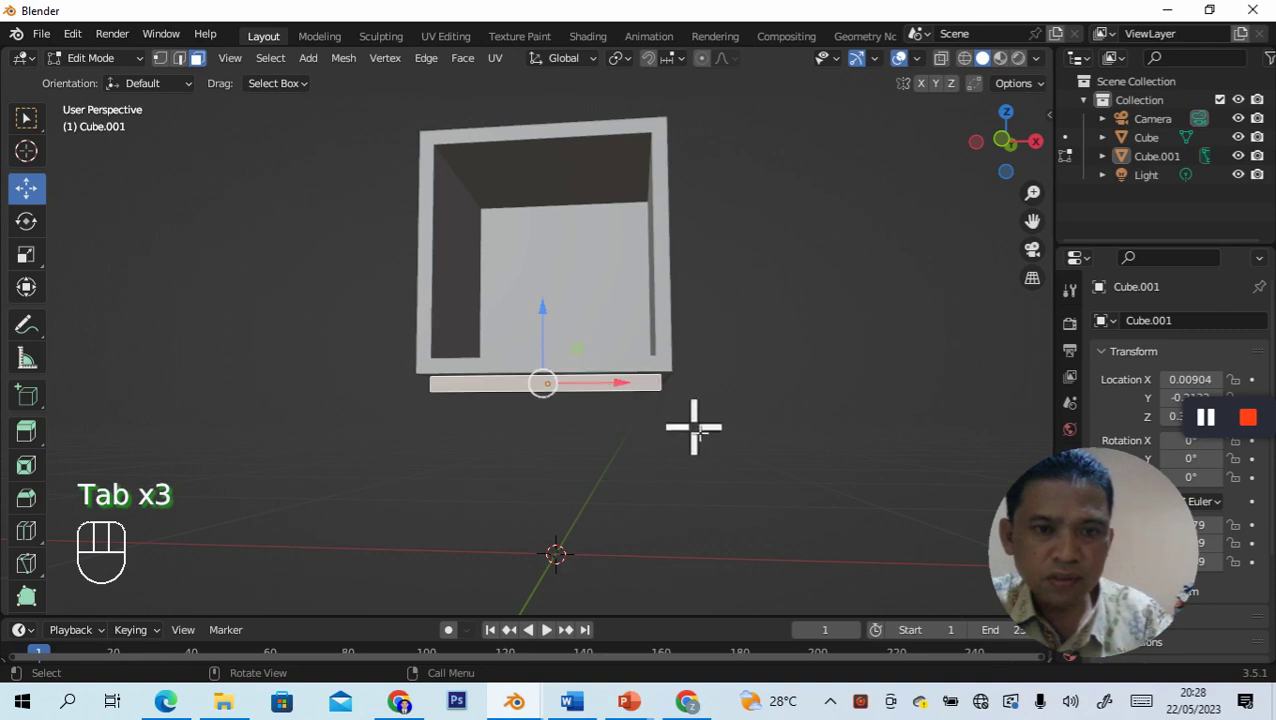
Step: Switch the viewport to wireframe shading and clear the face selection on the bar beneath the box
middle_click_drag(690, 432, 681, 403)
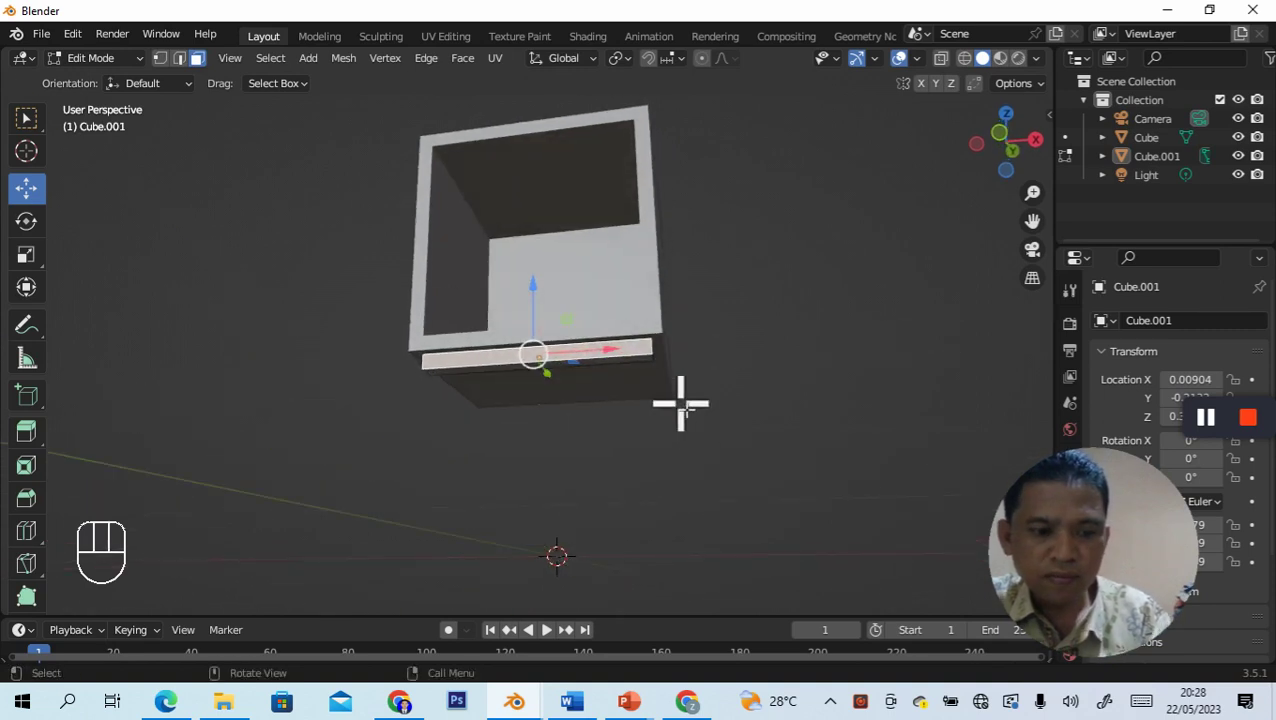
key("z")
left_click(537, 410)
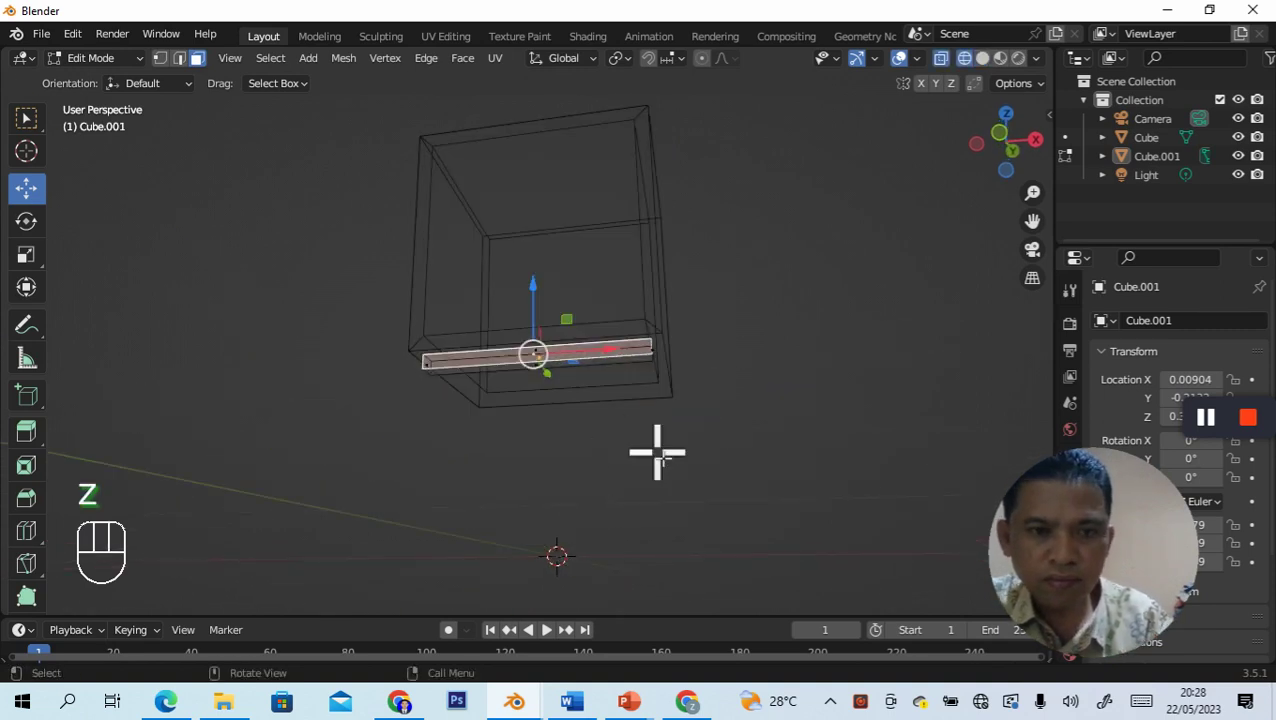
left_click(651, 454)
middle_click_drag(652, 452, 678, 488)
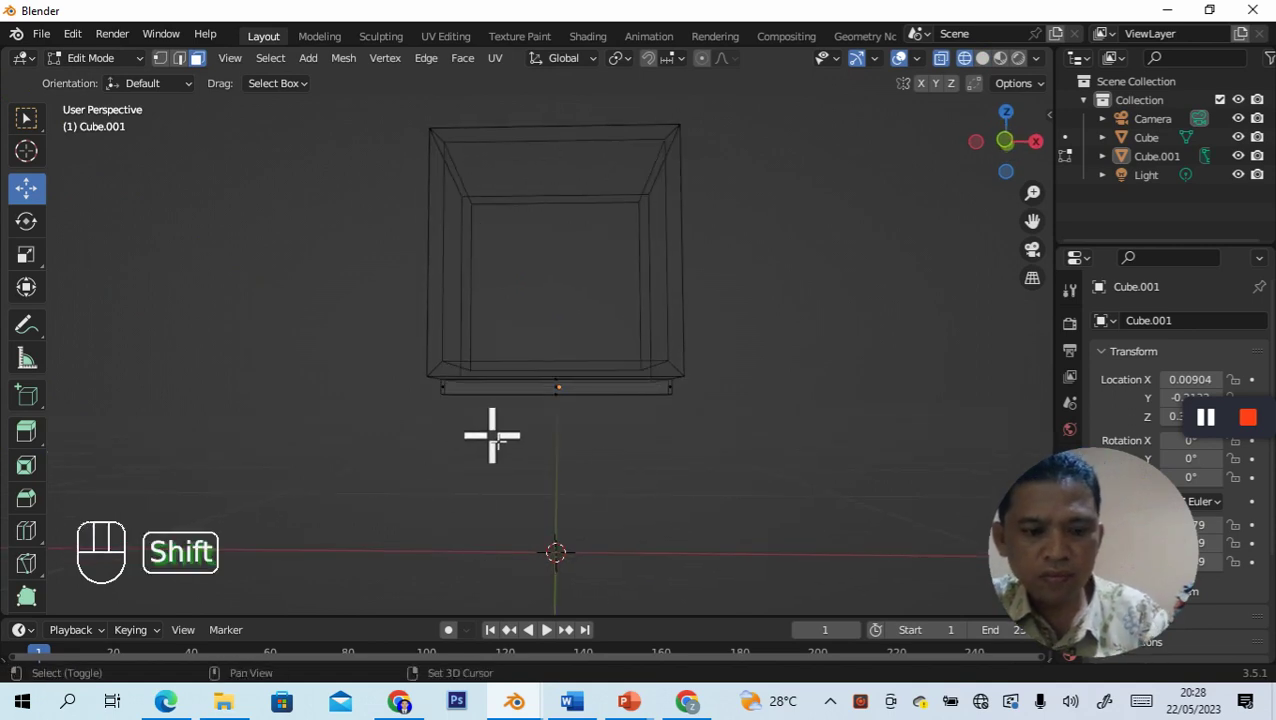
Step: Try to add a loop cut to the bar beneath the box while in Object Mode
key("shift+r")
left_click(572, 400)
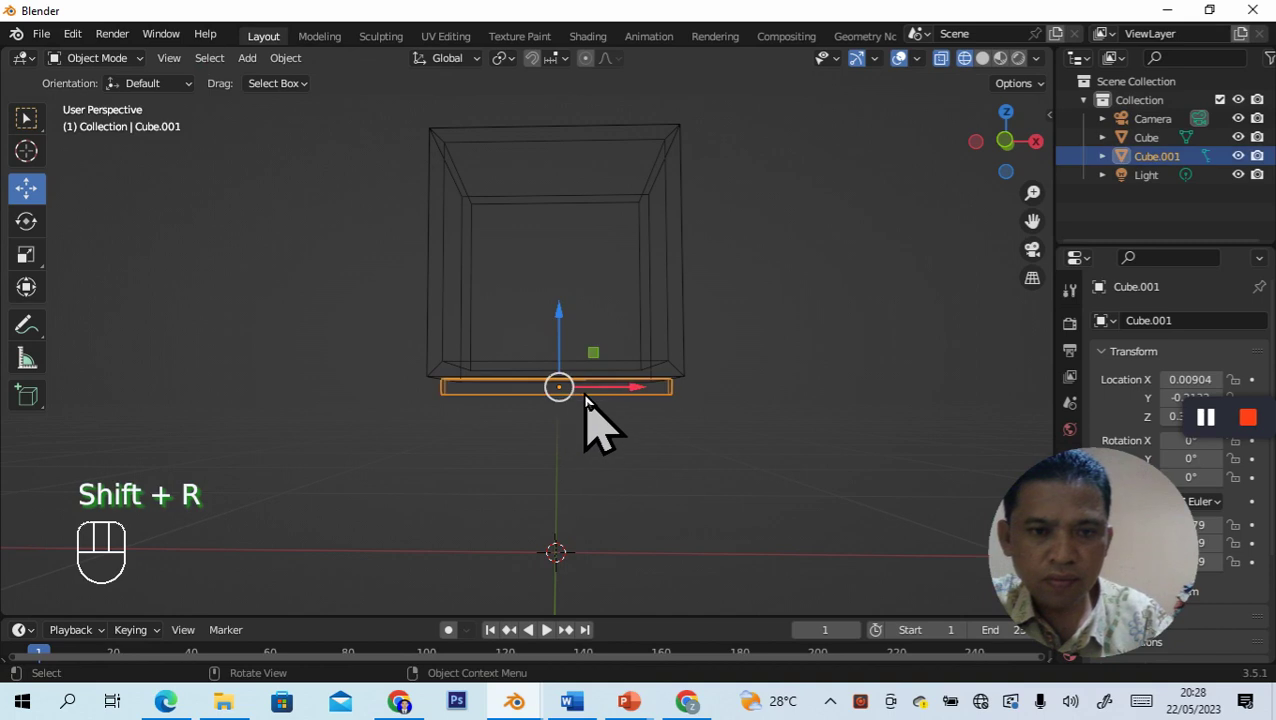
key("ctrl")
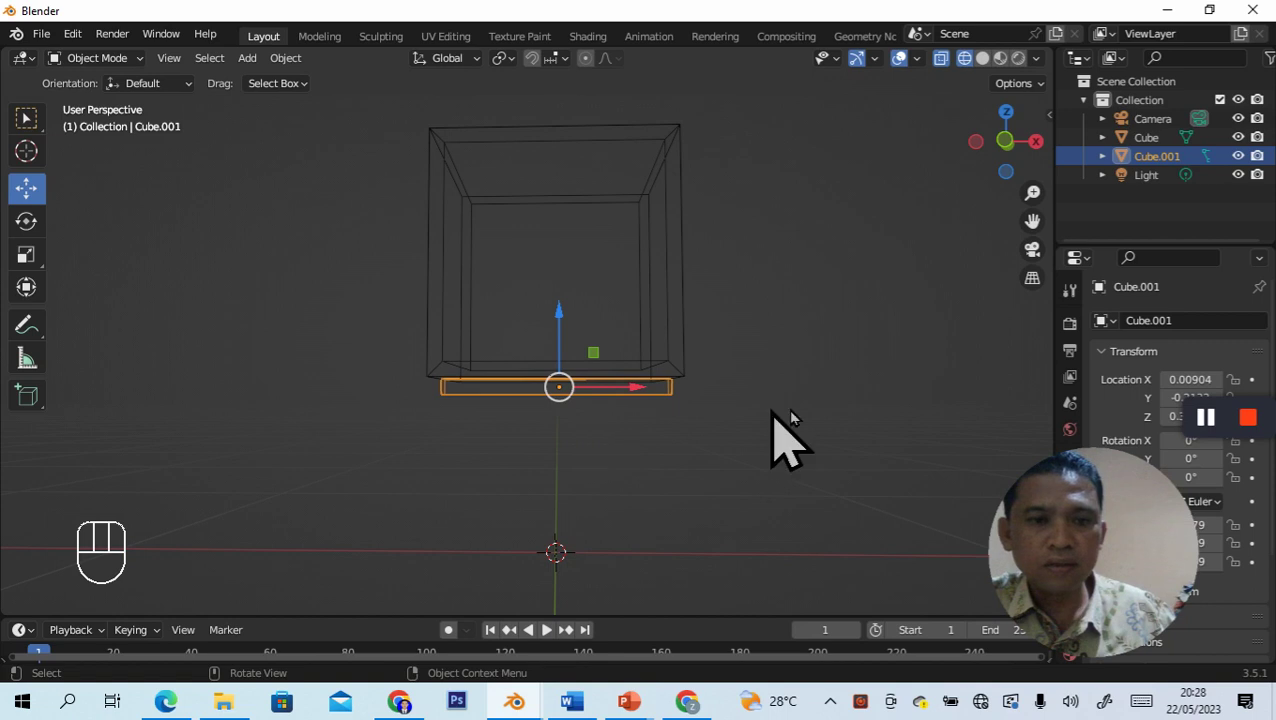
left_click(745, 440)
left_click(566, 390)
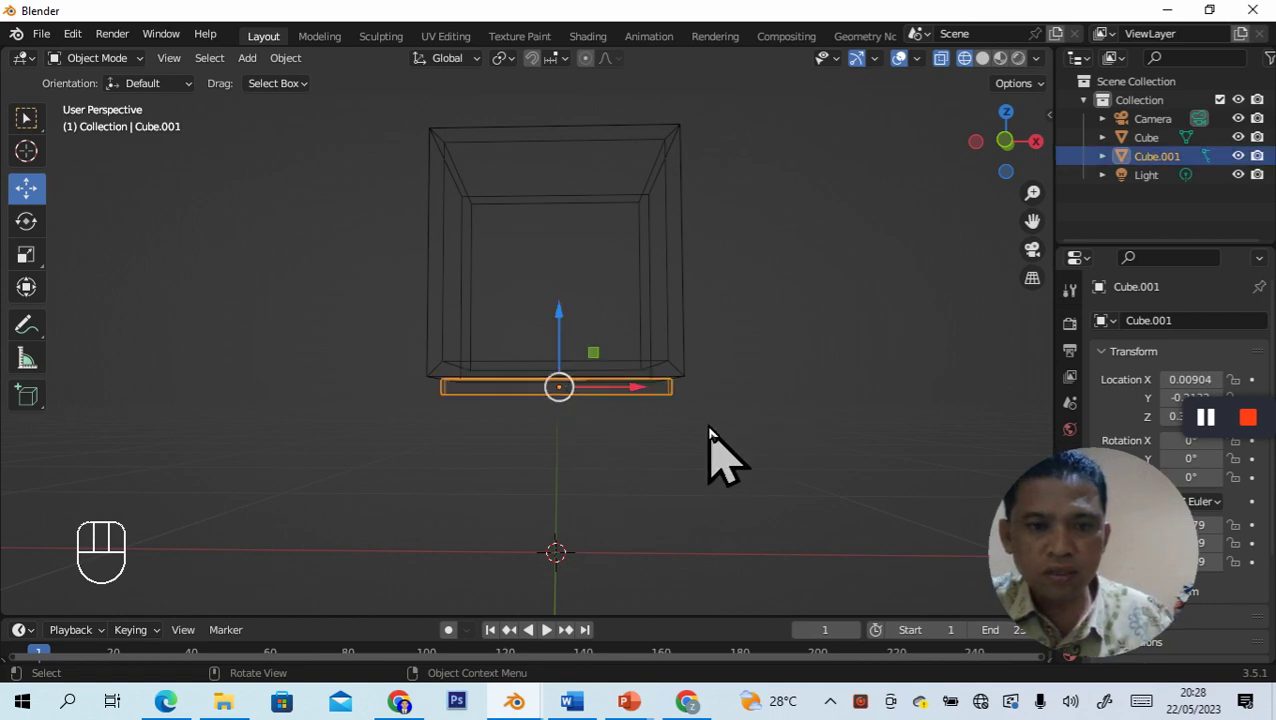
key("ctrl")
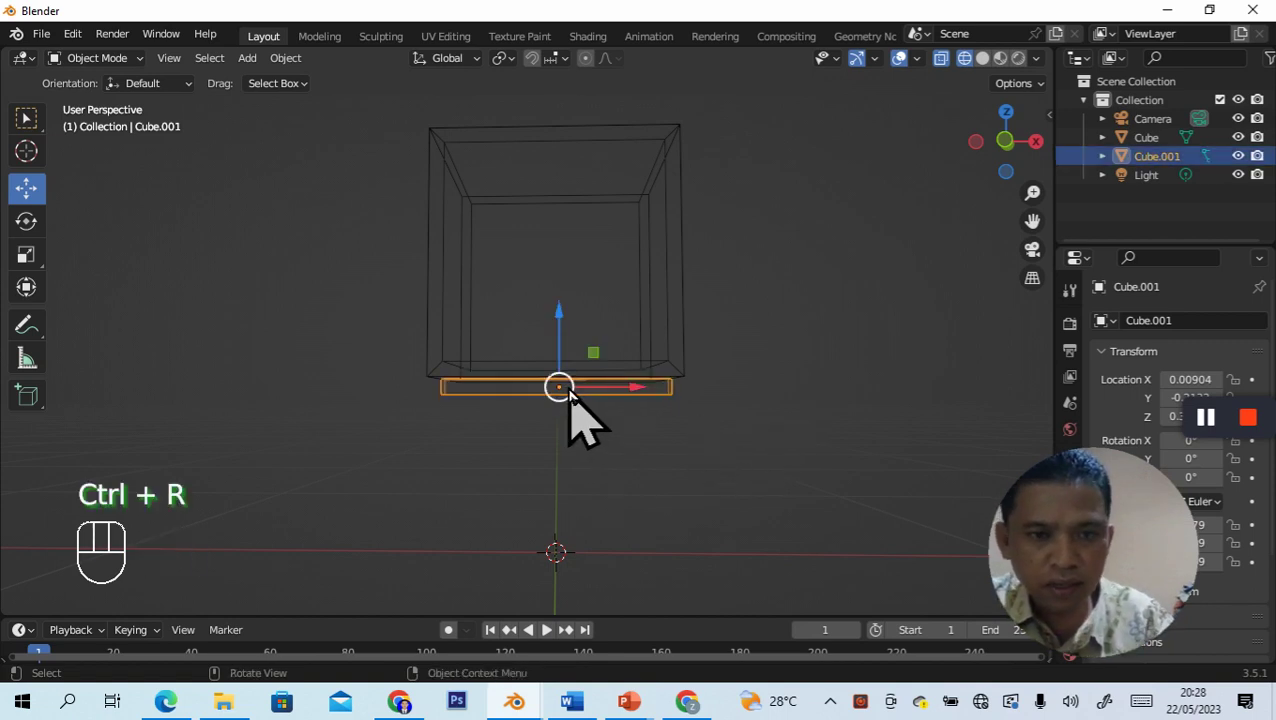
left_click(525, 392)
left_click(668, 445)
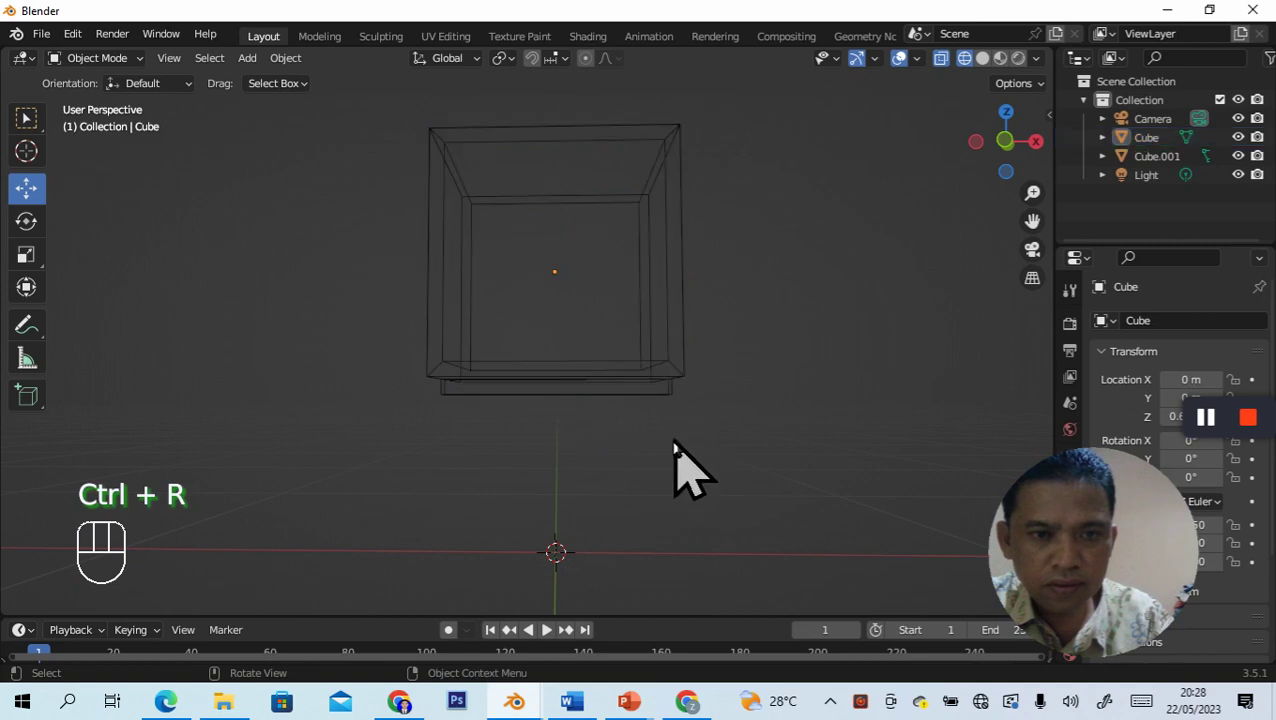
Step: Enter Edit Mode on the box and try to select the bar beneath it in wireframe view
middle_click_drag(726, 458, 618, 382)
key("Tab")
left_click(625, 383)
middle_click_drag(791, 416, 655, 386)
left_click(770, 448)
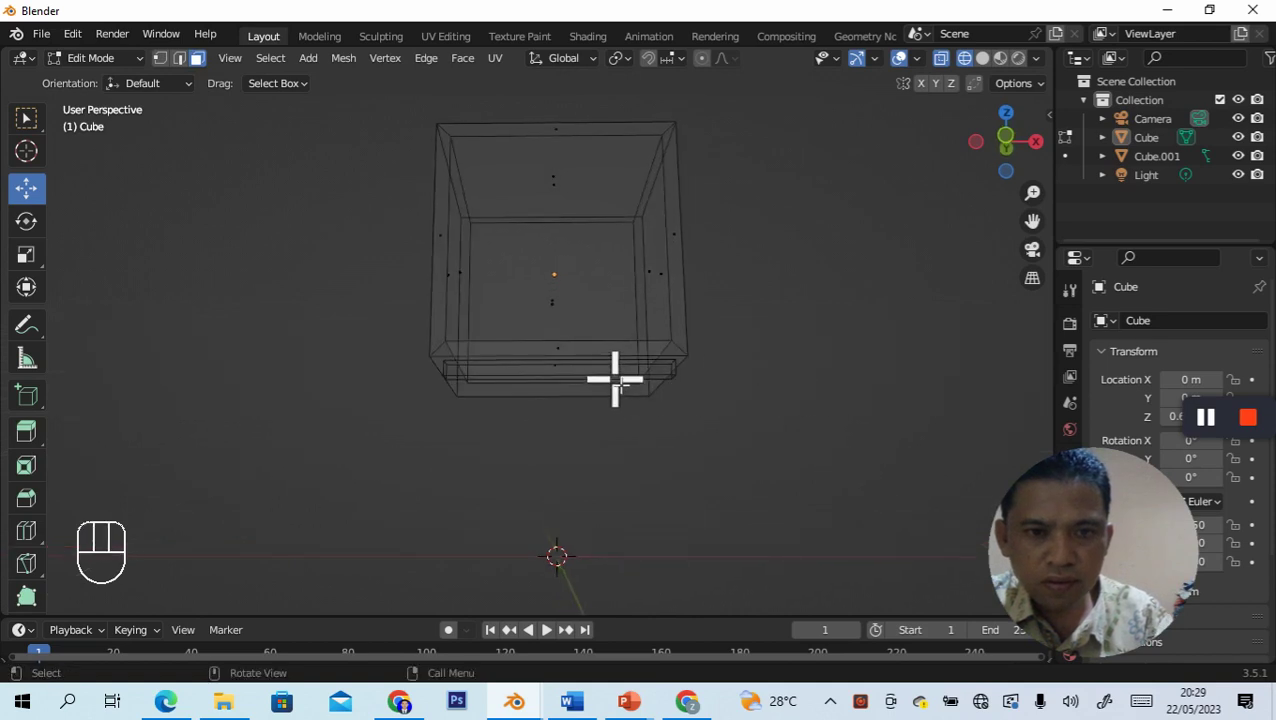
left_click(615, 380)
left_click(765, 438)
middle_click_drag(776, 365, 773, 403)
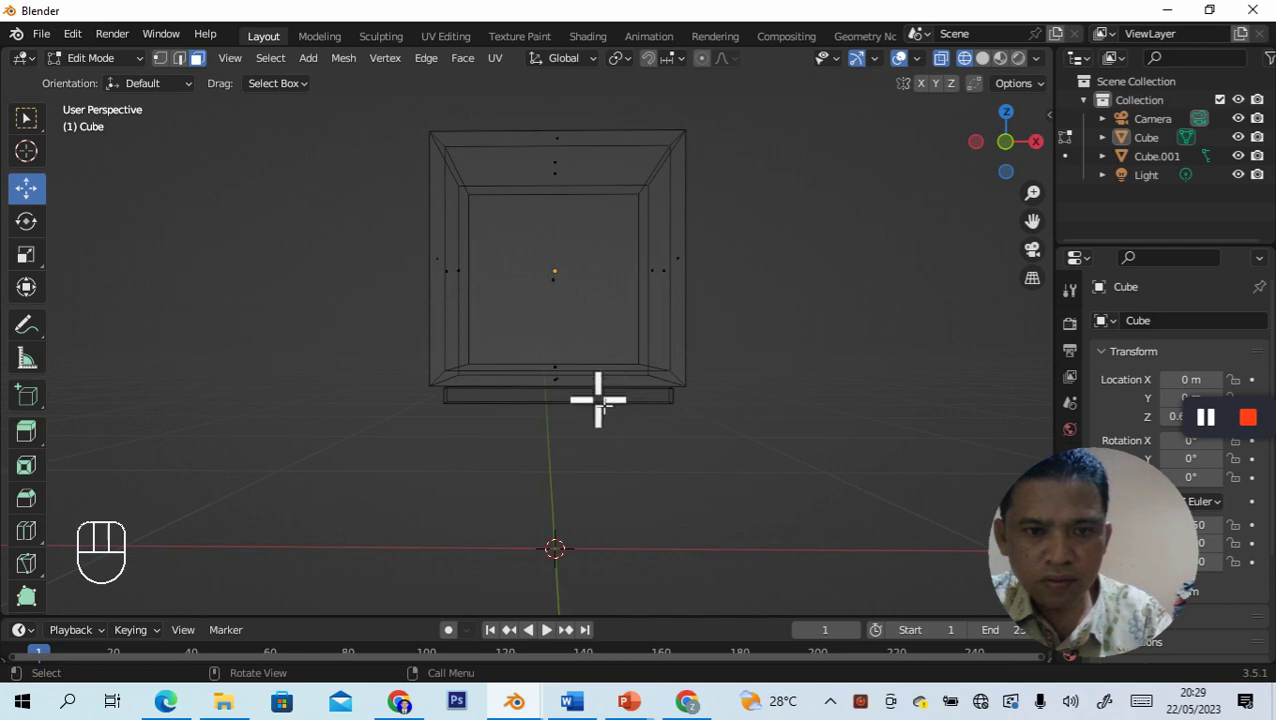
middle_click_drag(773, 403, 825, 358)
left_click(743, 441)
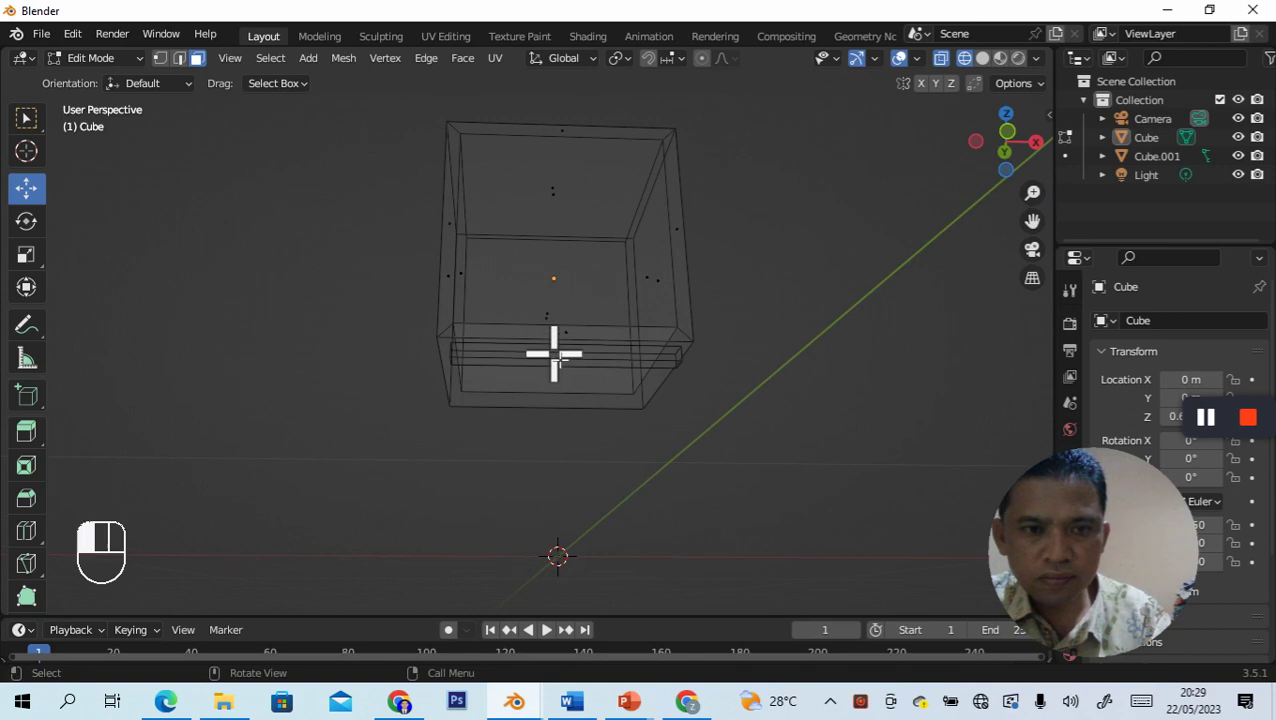
left_click(554, 354)
left_click(753, 436)
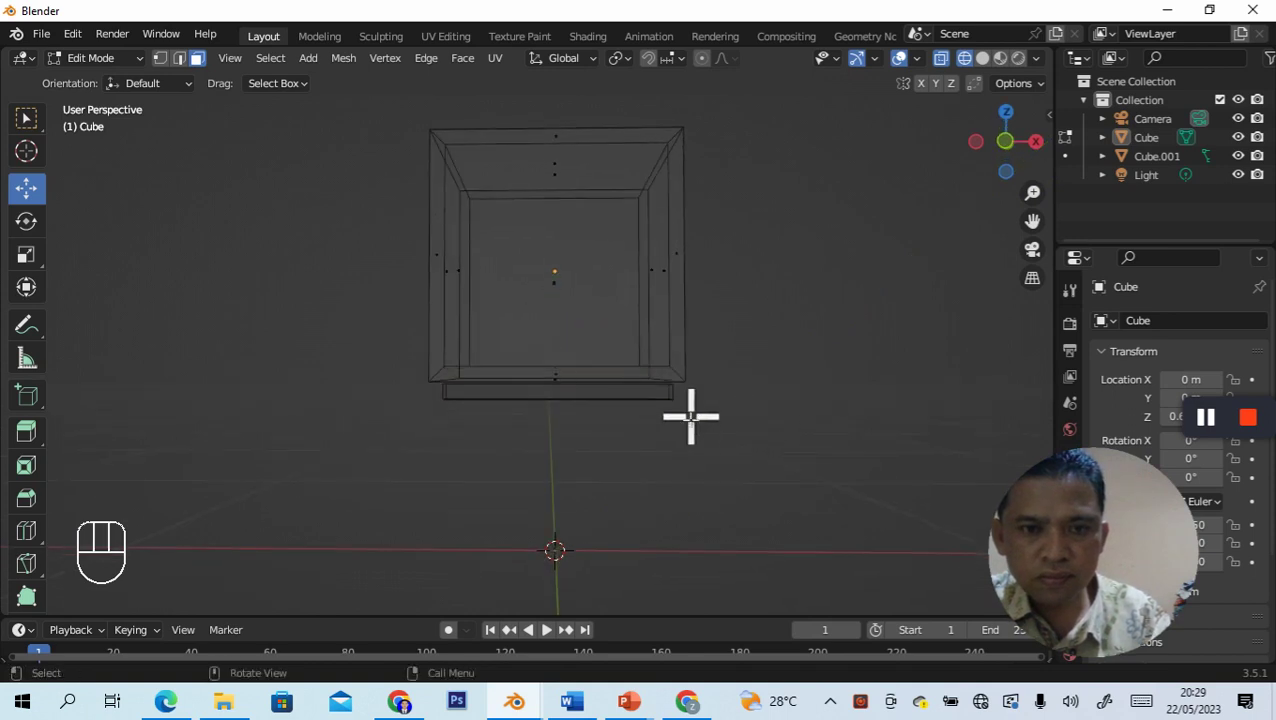
left_click(630, 401)
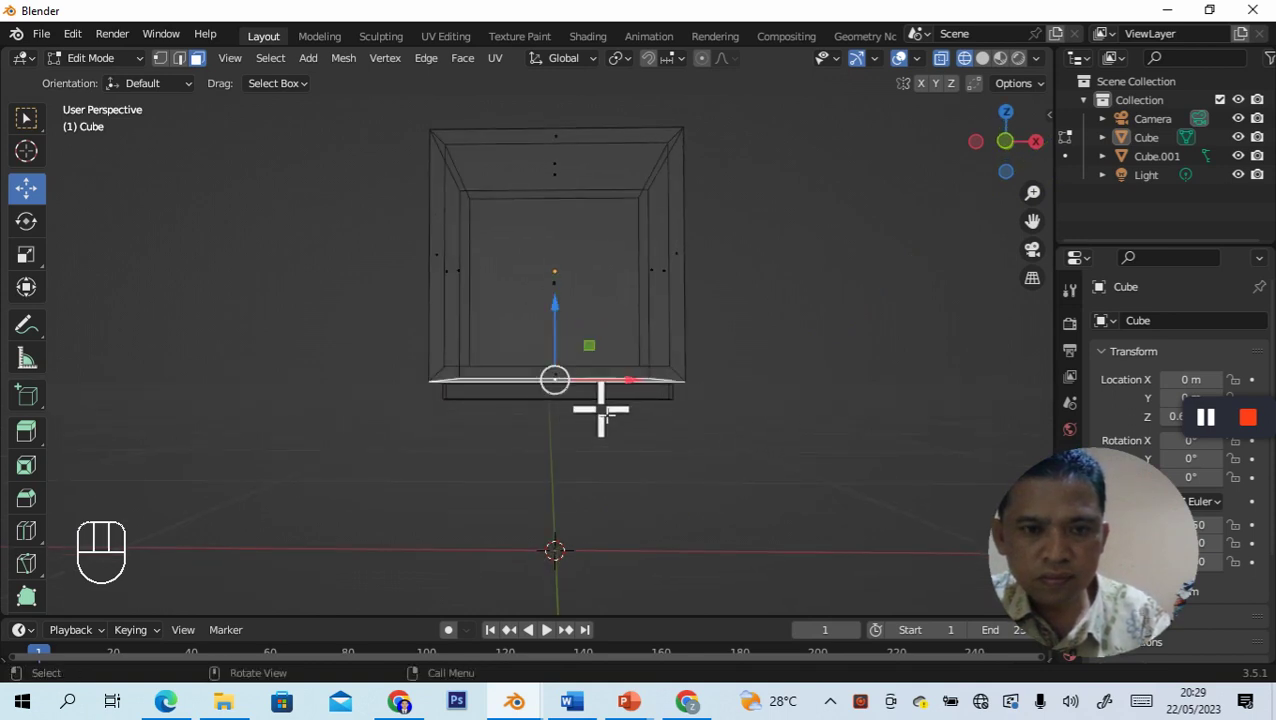
left_click(777, 441)
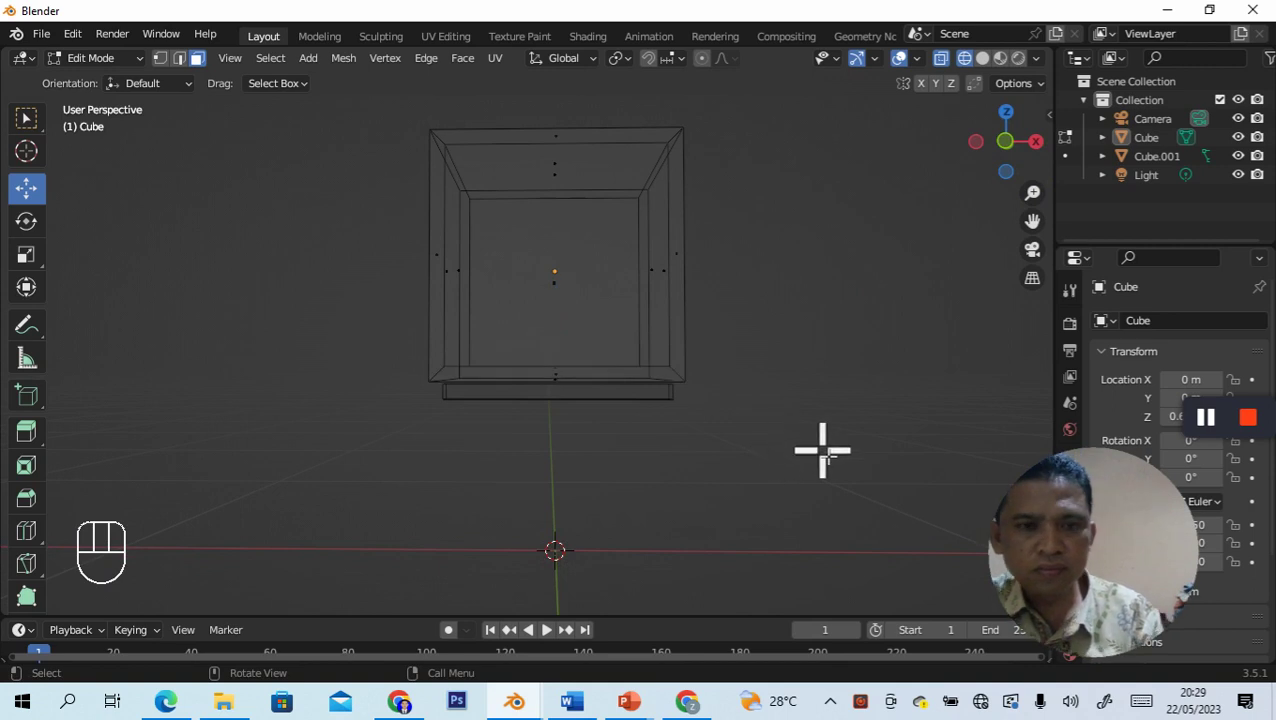
Step: Return to solid shading and try to select the bar beneath the box with the Select Box tool
key("z")
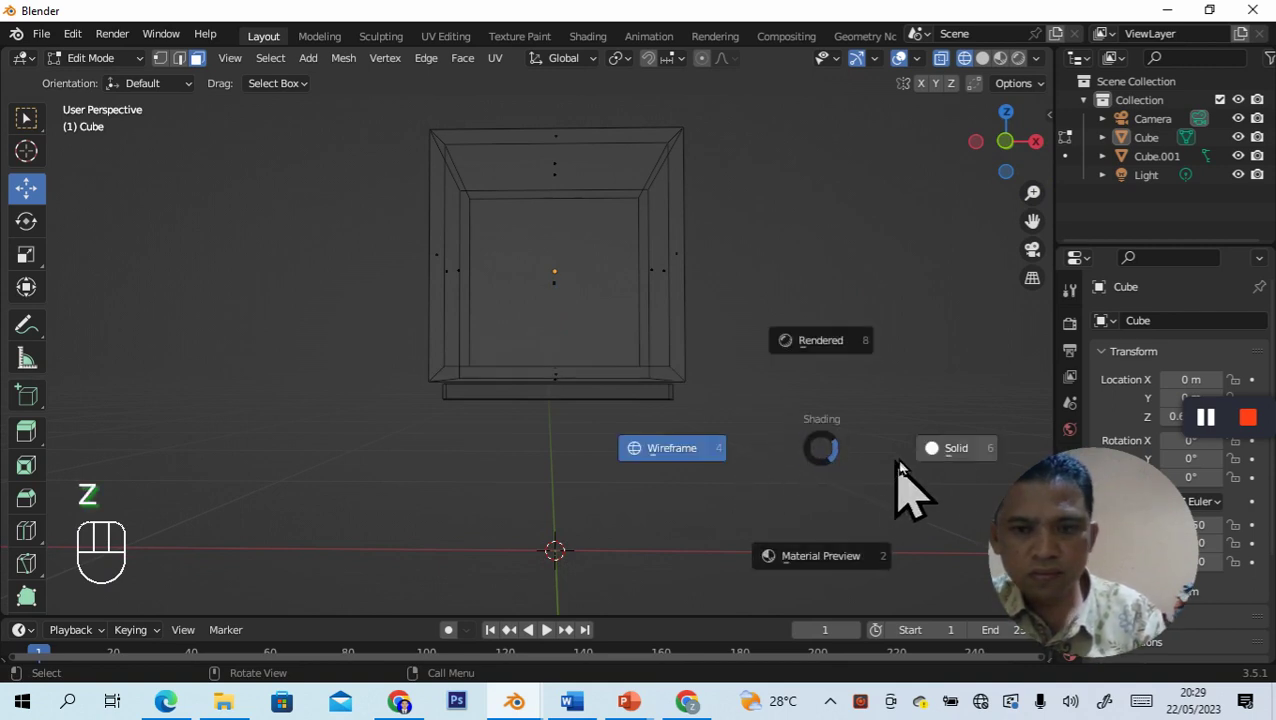
left_click(950, 447)
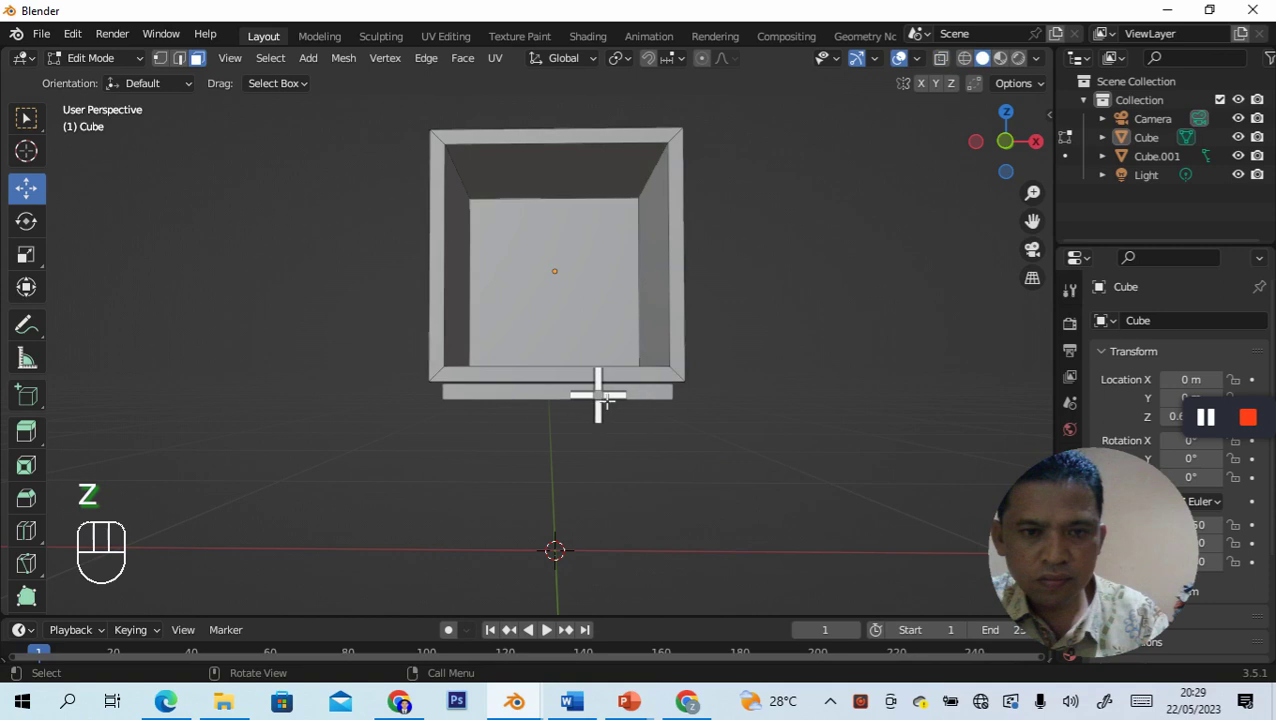
left_click(27, 118)
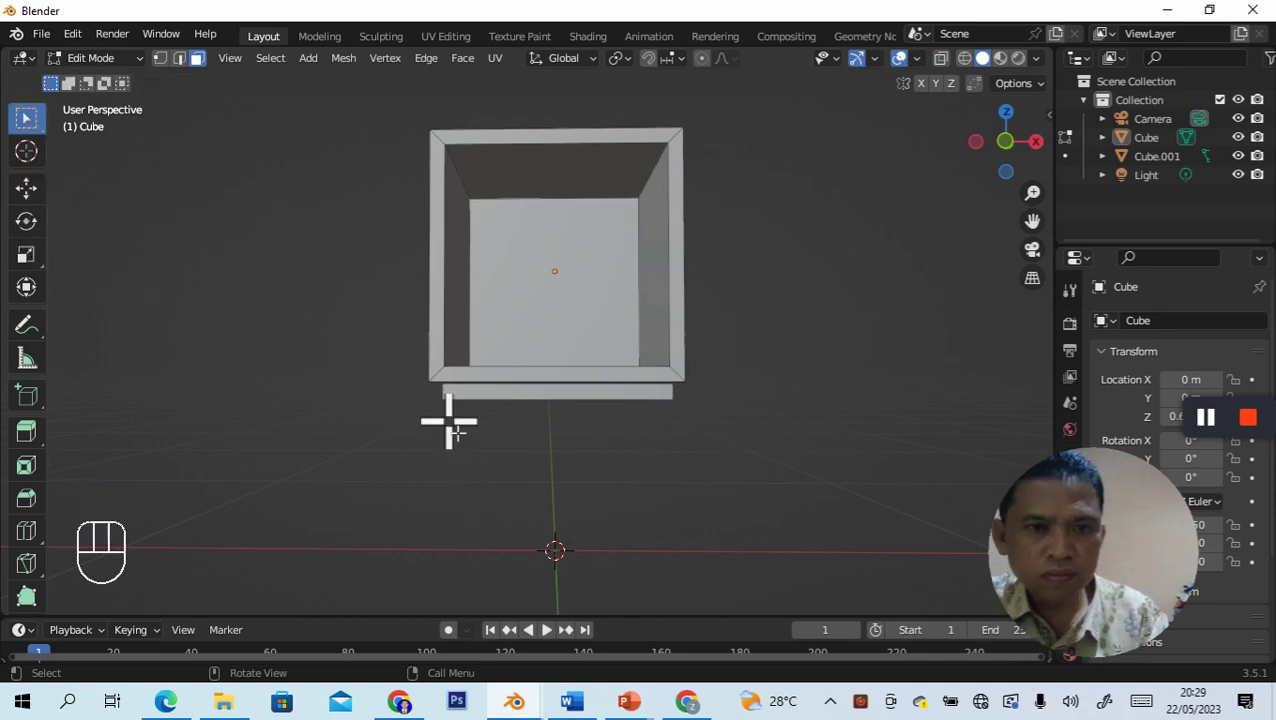
middle_click_drag(760, 421, 535, 343)
left_click(534, 353)
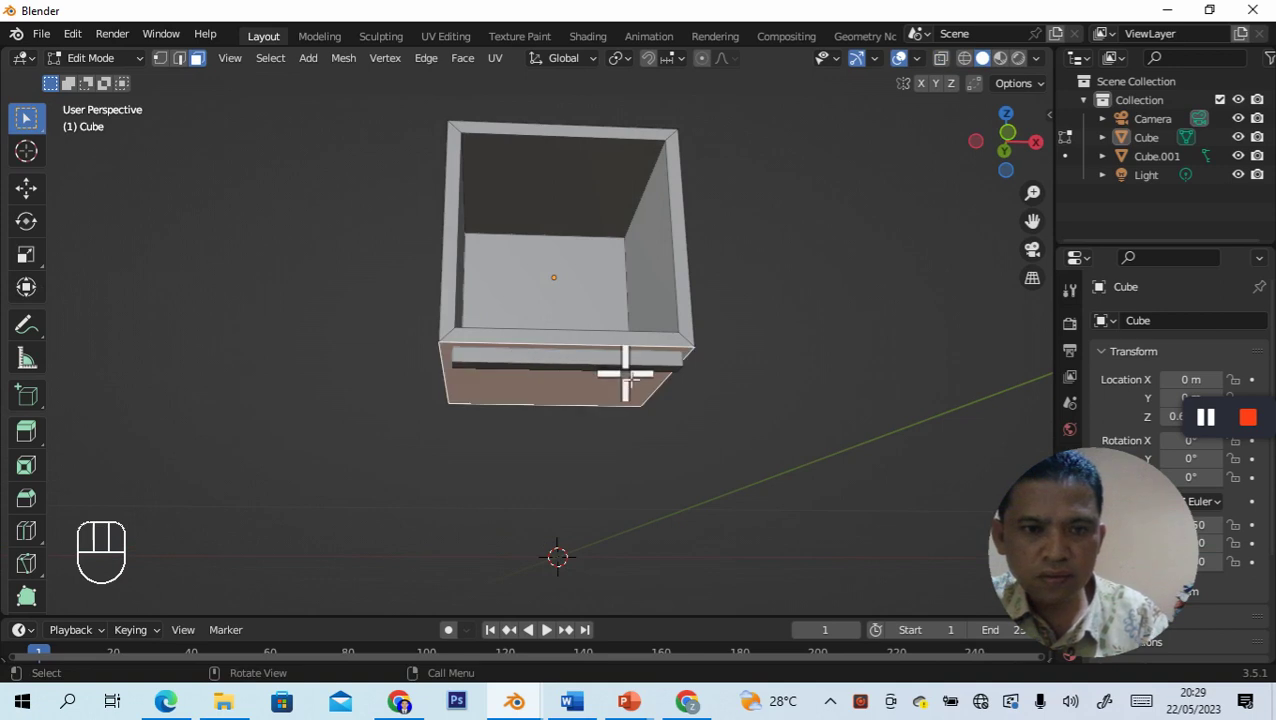
middle_click_drag(735, 382, 640, 426)
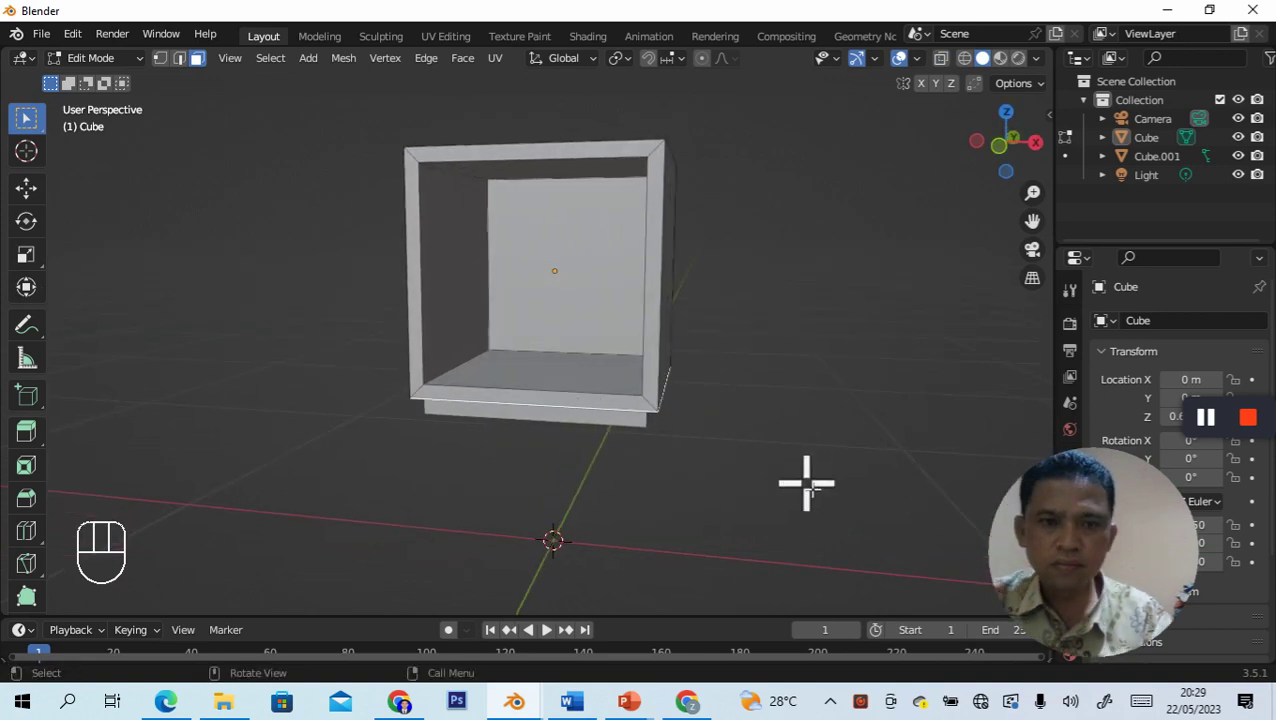
middle_click_drag(593, 425, 815, 396)
middle_click_drag(668, 400, 723, 347)
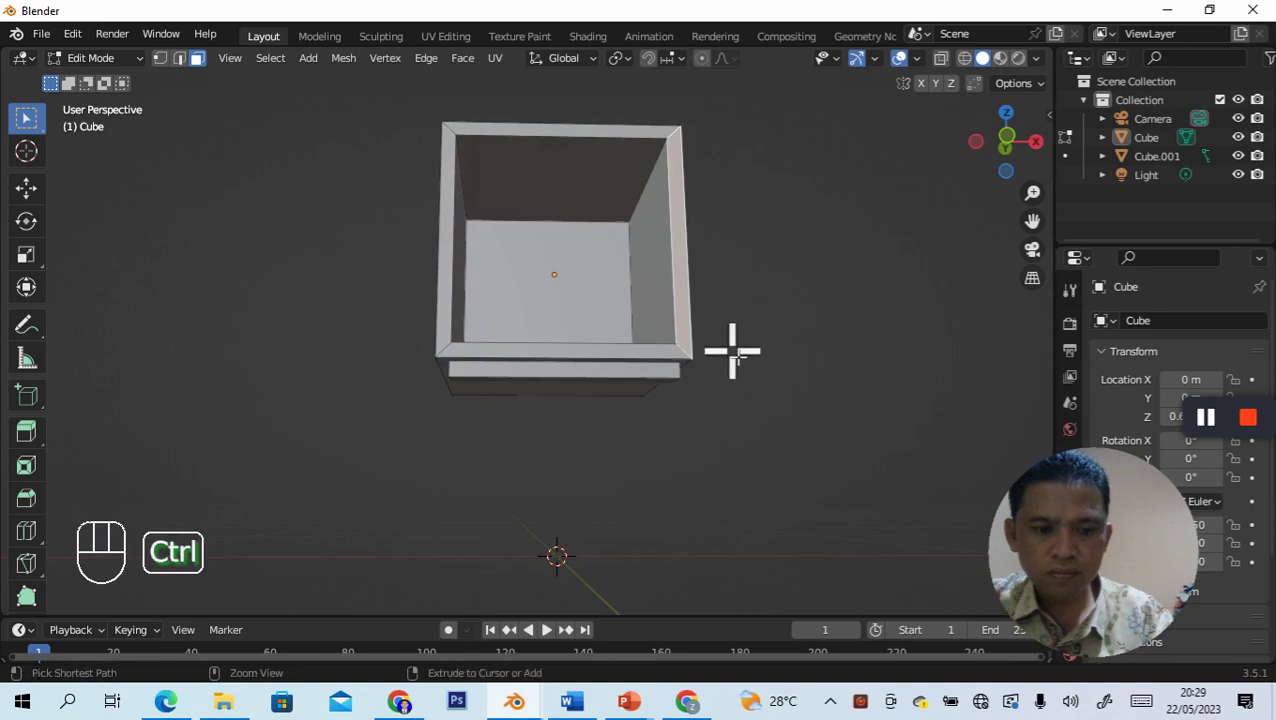
Step: Try to place a loop cut on the bar while the box is the mesh in Edit Mode
key("ctrl+r")
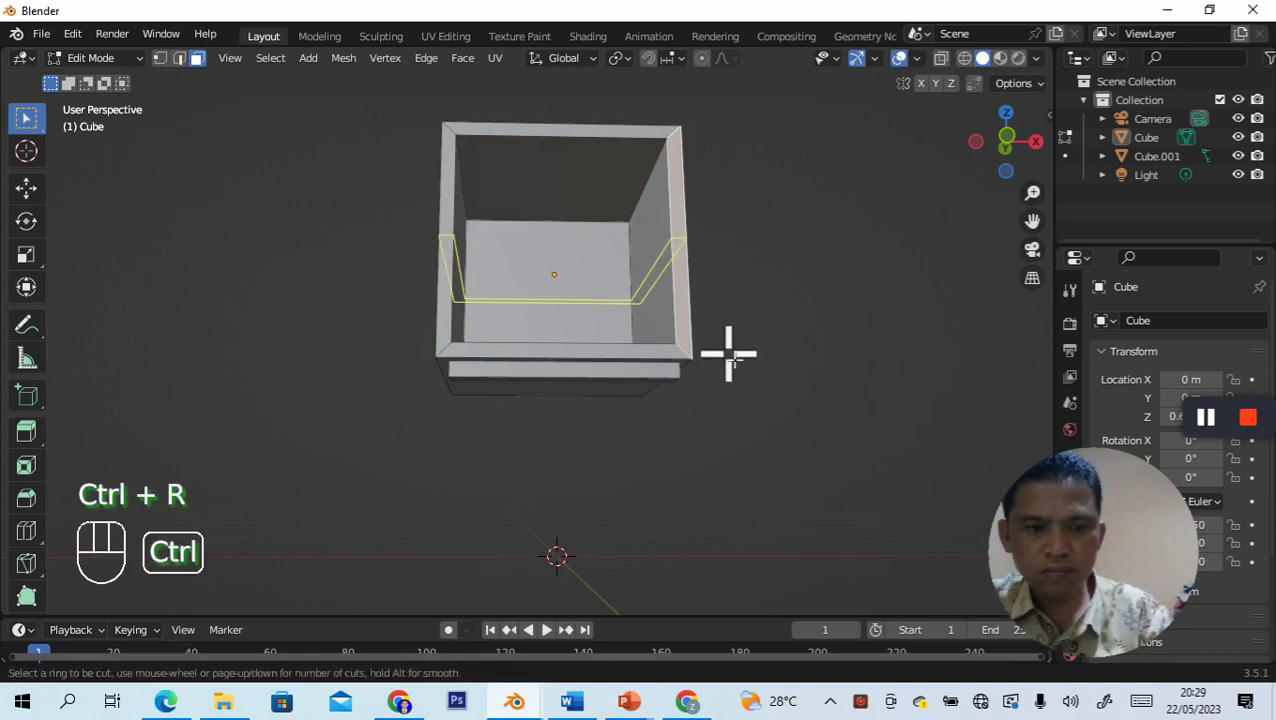
right_click(736, 375)
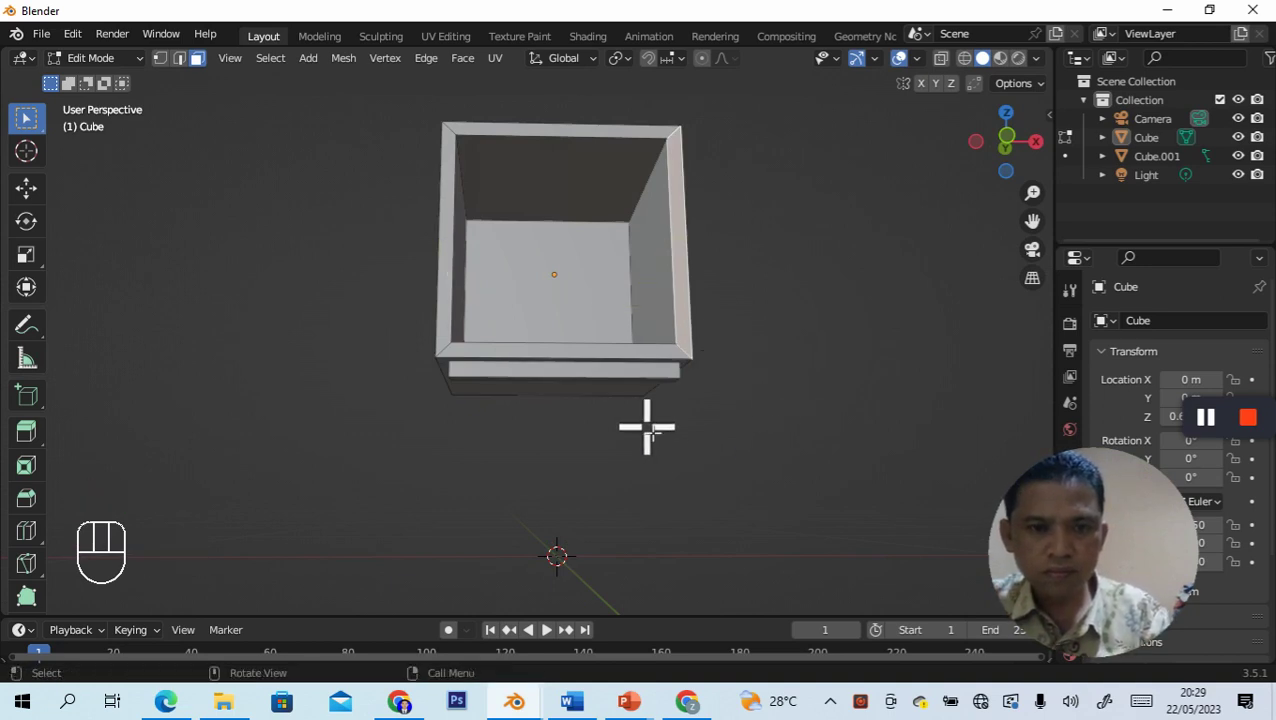
left_click(610, 380)
middle_click_drag(617, 377, 642, 432)
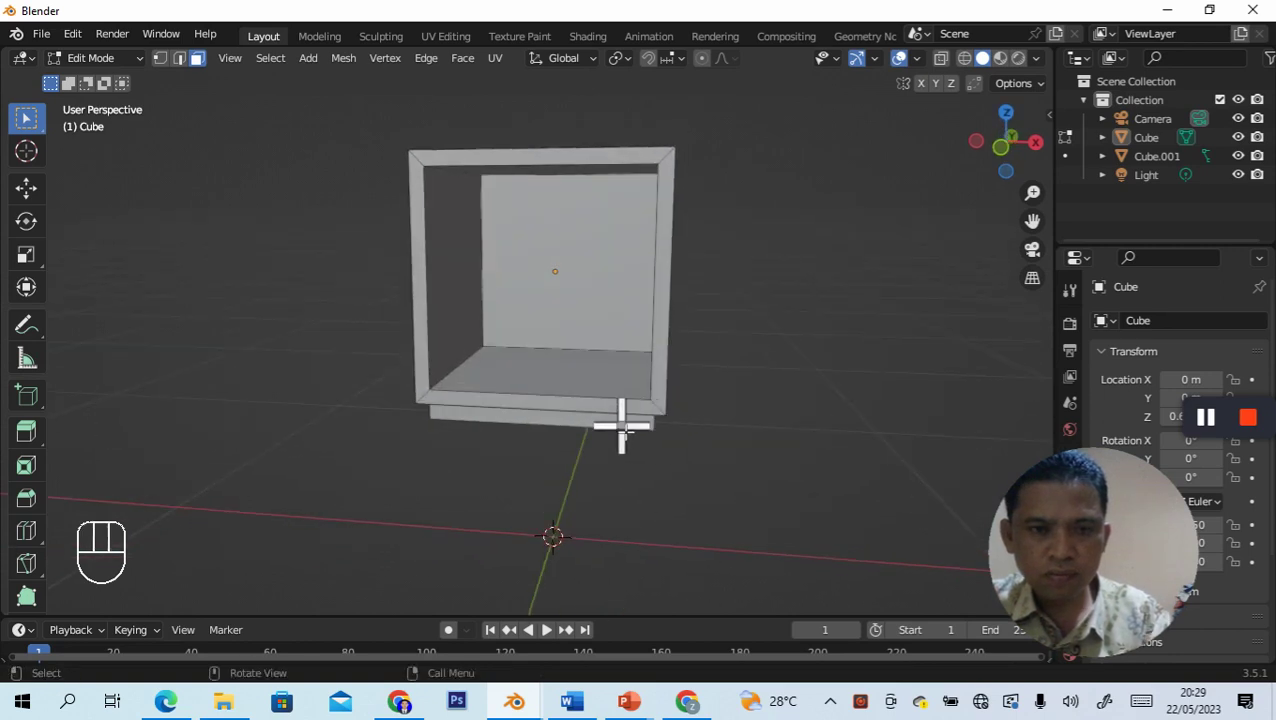
Step: Switch to Object Mode and move the box upward along Z to leave a gap above the bar
left_click(104, 60)
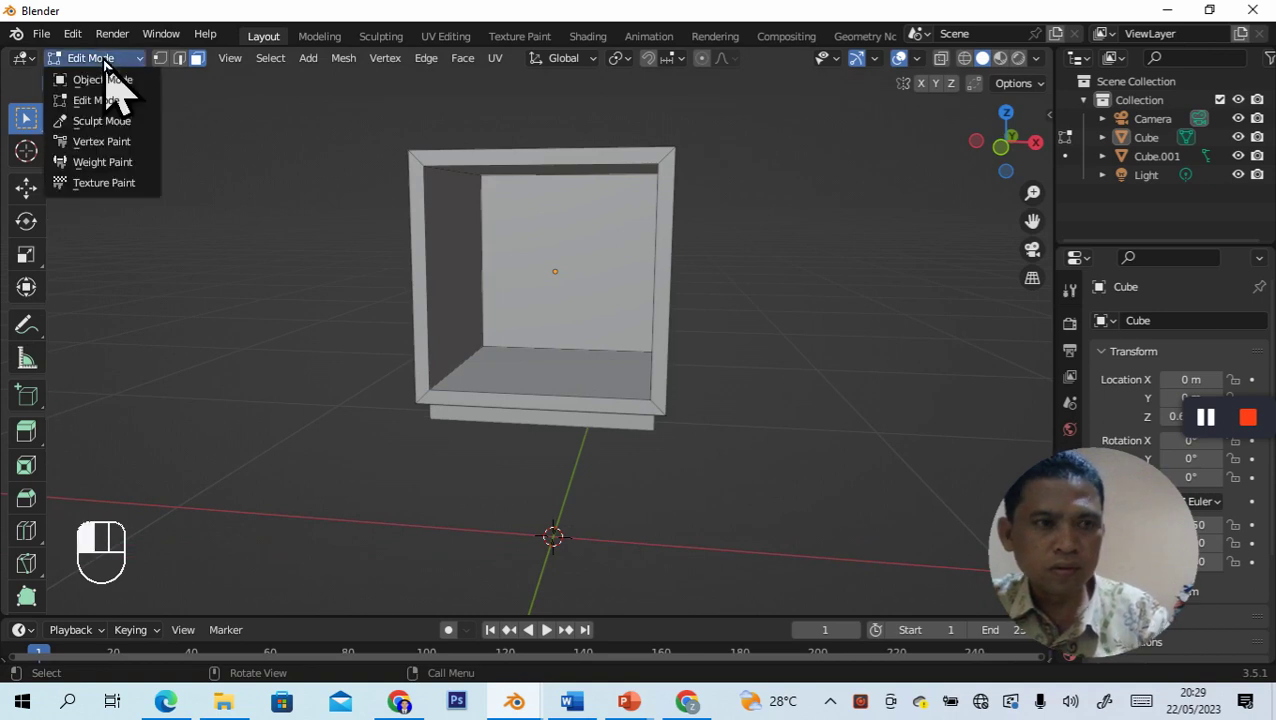
left_click(105, 80)
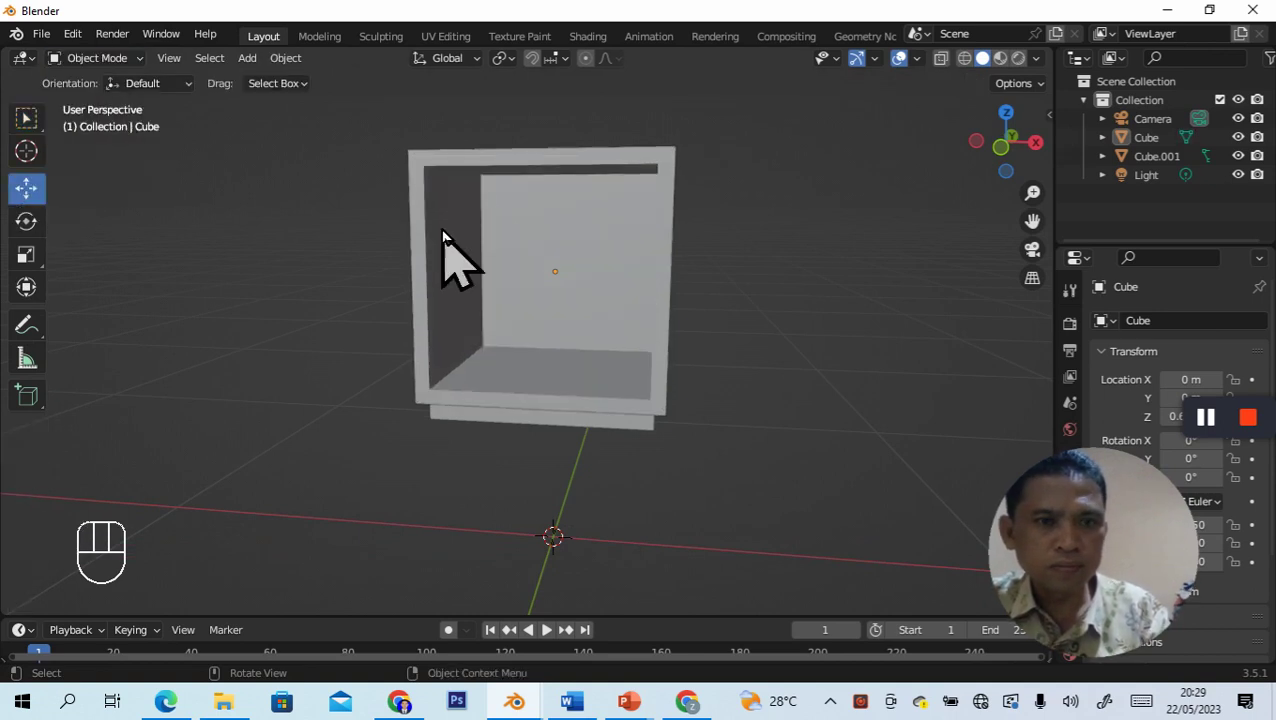
left_click(520, 188)
left_click_drag(555, 200, 550, 163)
Step: Select the bar beneath the box and add a loop cut across its middle in Edit Mode
left_click(540, 418)
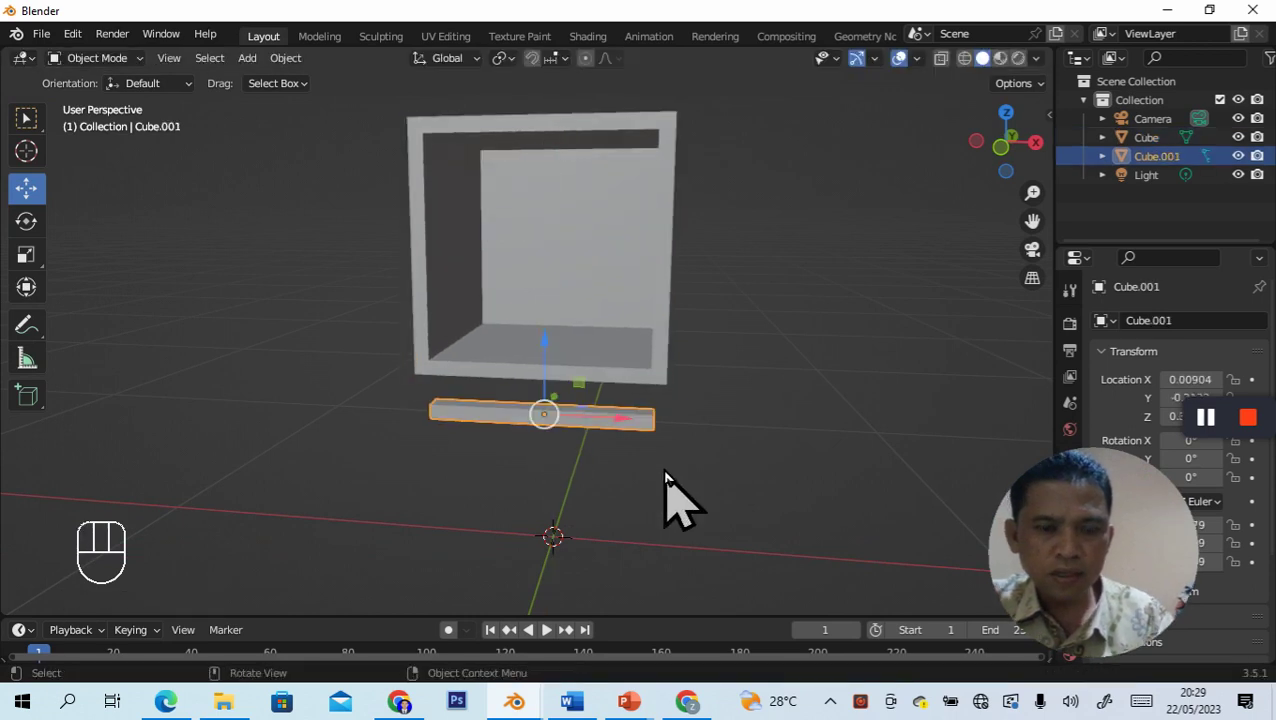
key("ctrl")
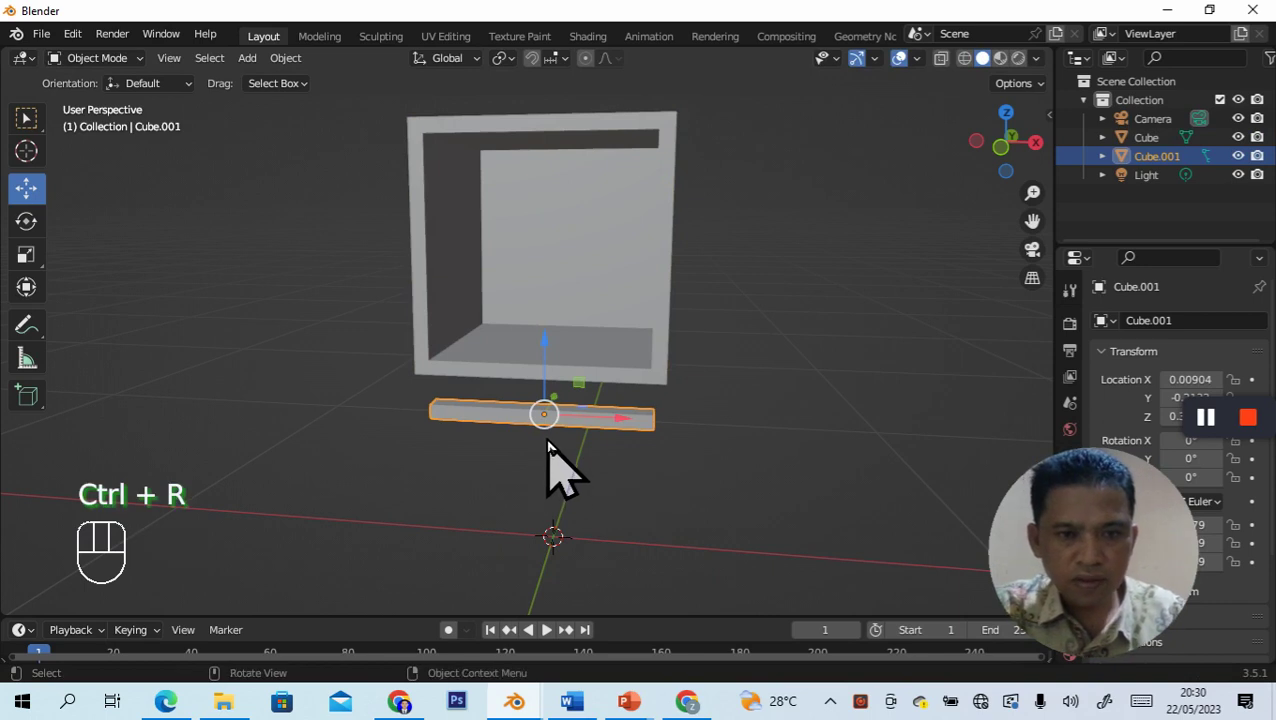
middle_click_drag(658, 493, 700, 443)
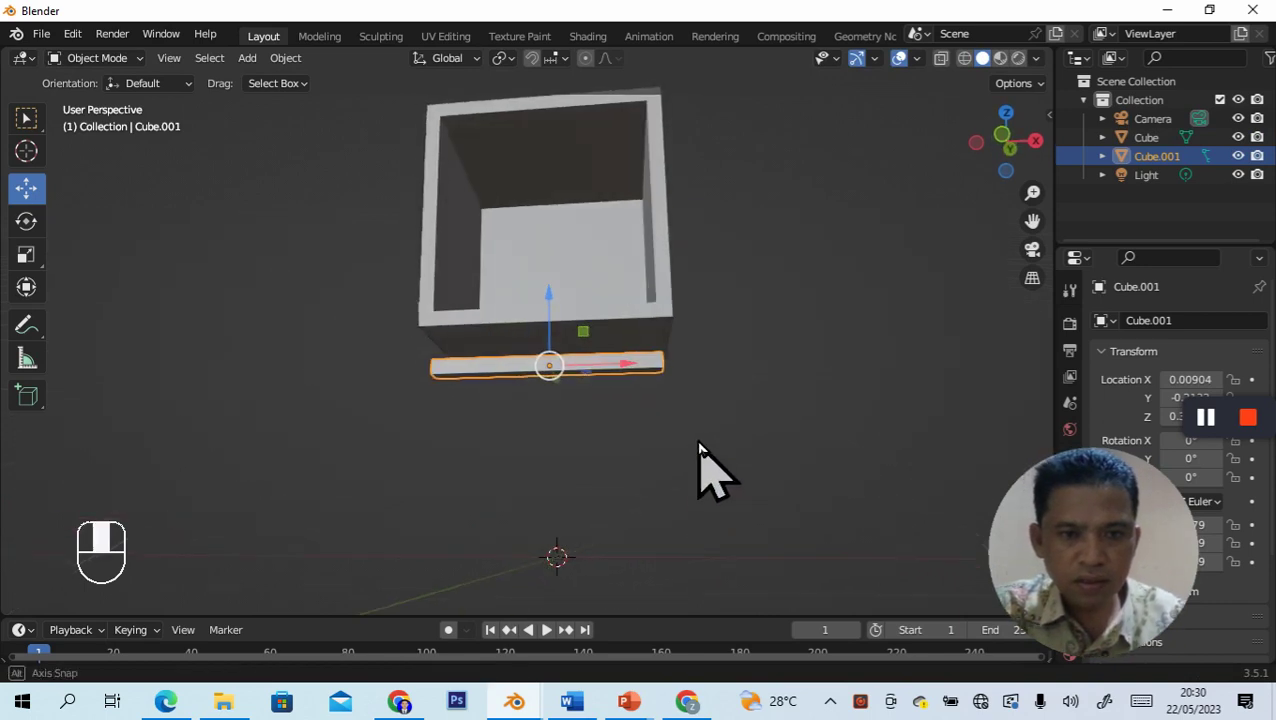
key("Tab")
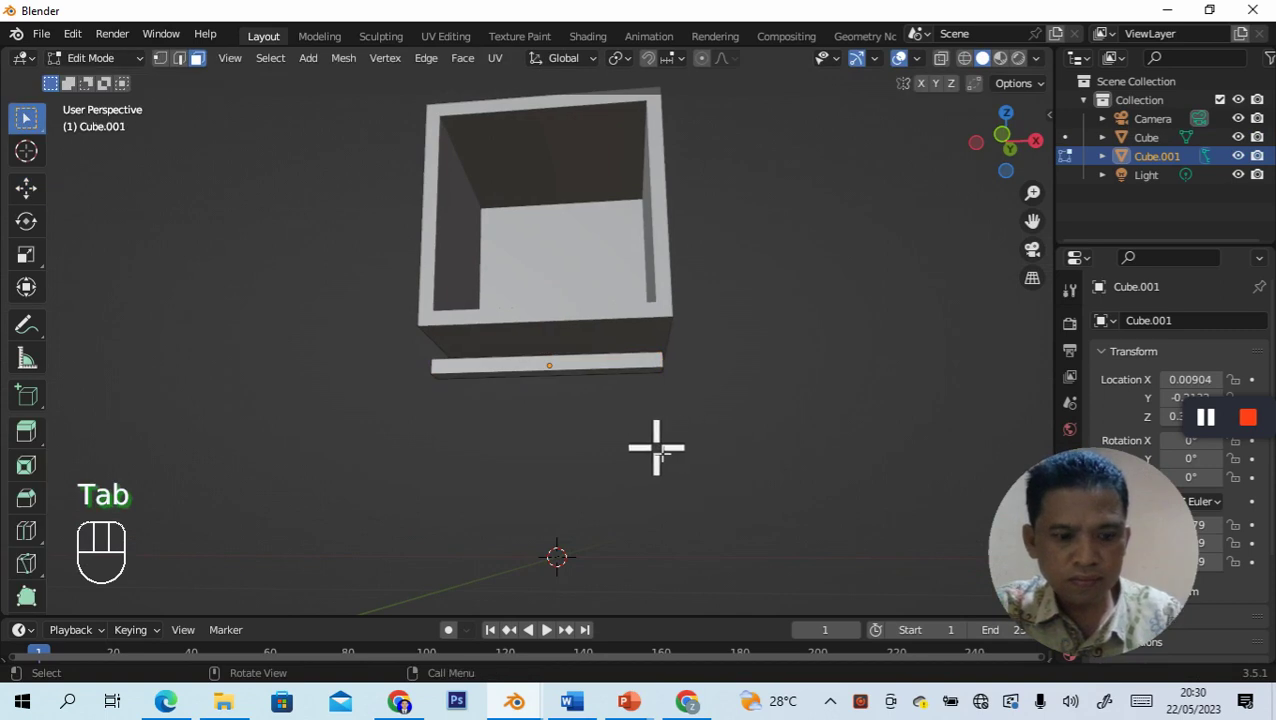
key("ctrl+r")
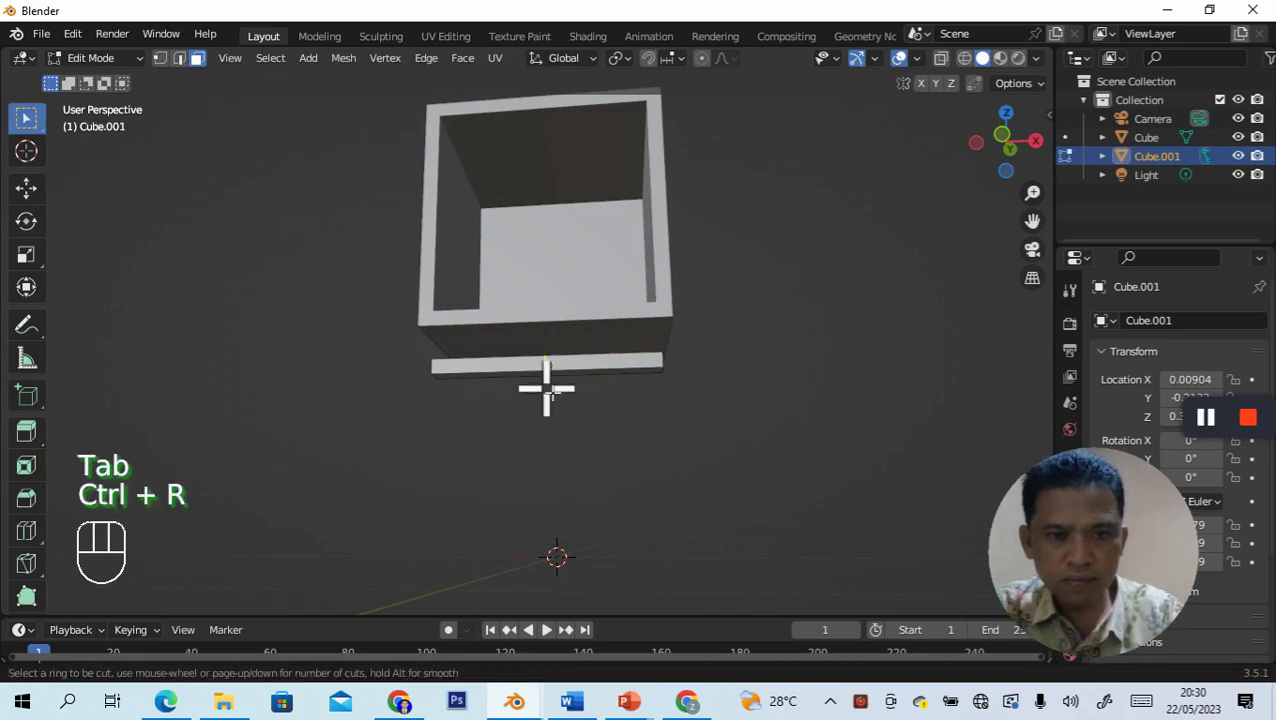
left_click(550, 364)
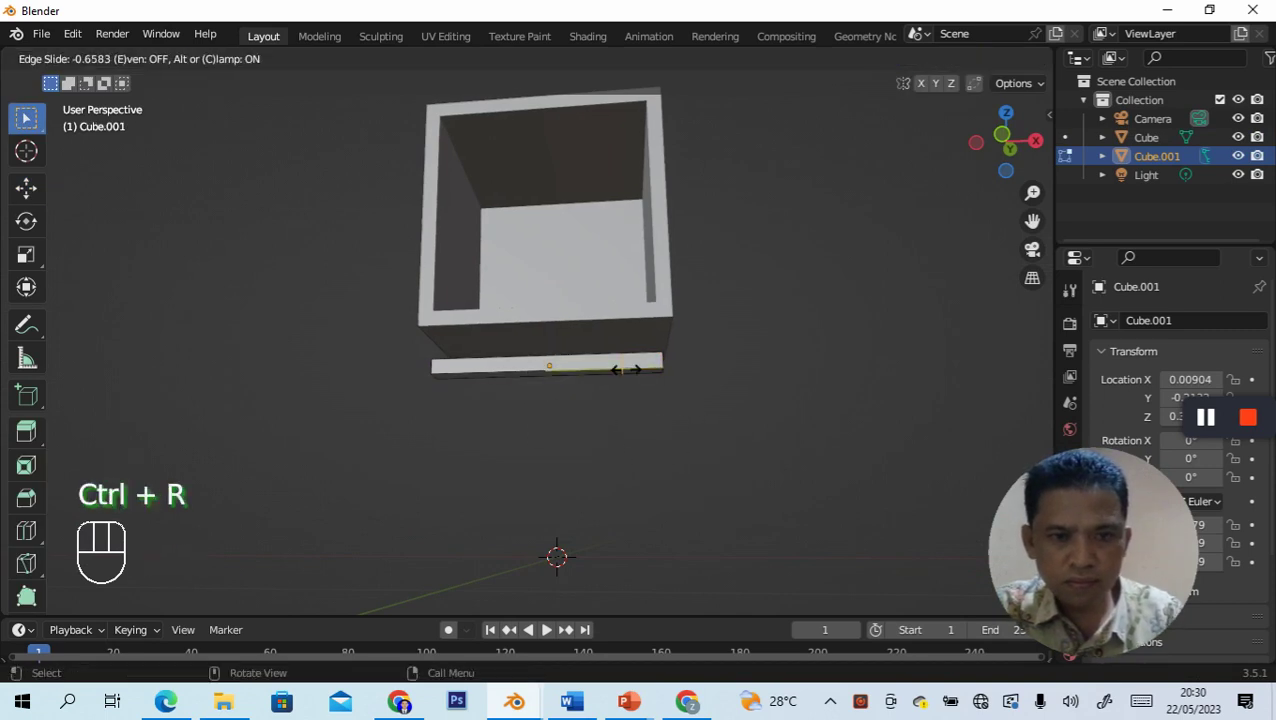
left_click(550, 369)
Step: Set the number of cuts in the bar's loop cut to 2
middle_click_drag(664, 436, 675, 487)
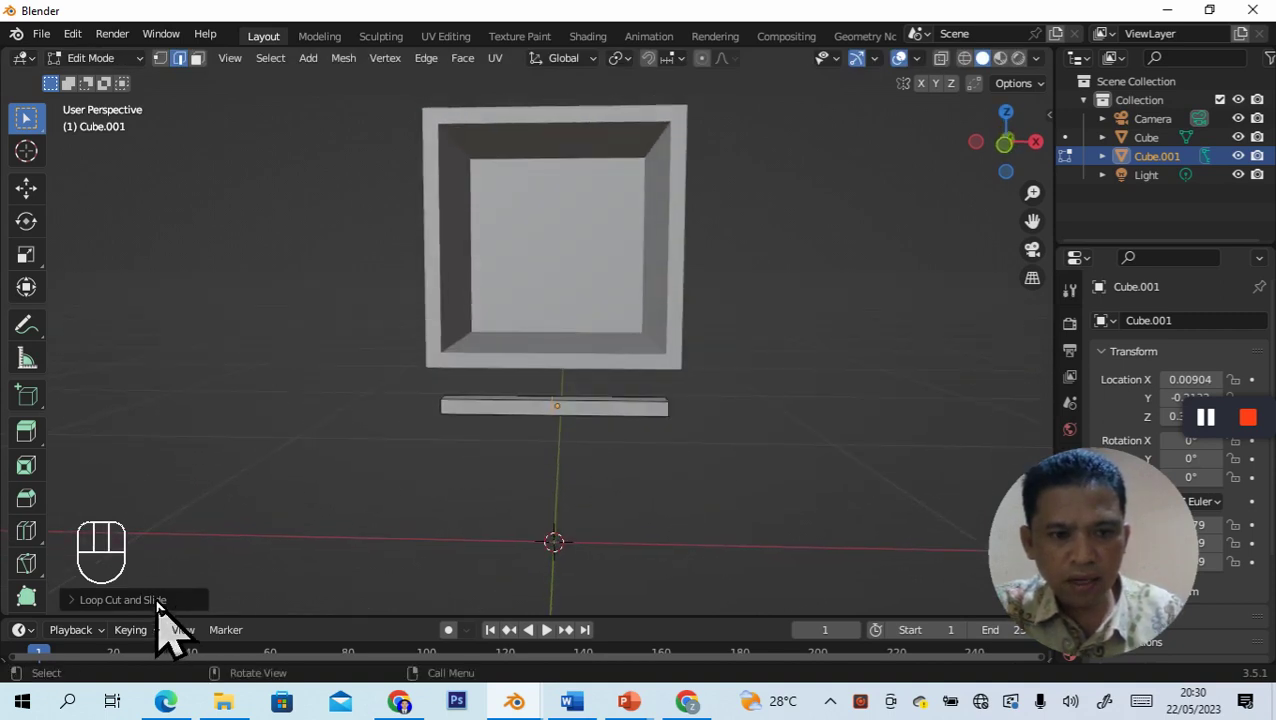
left_click(157, 600)
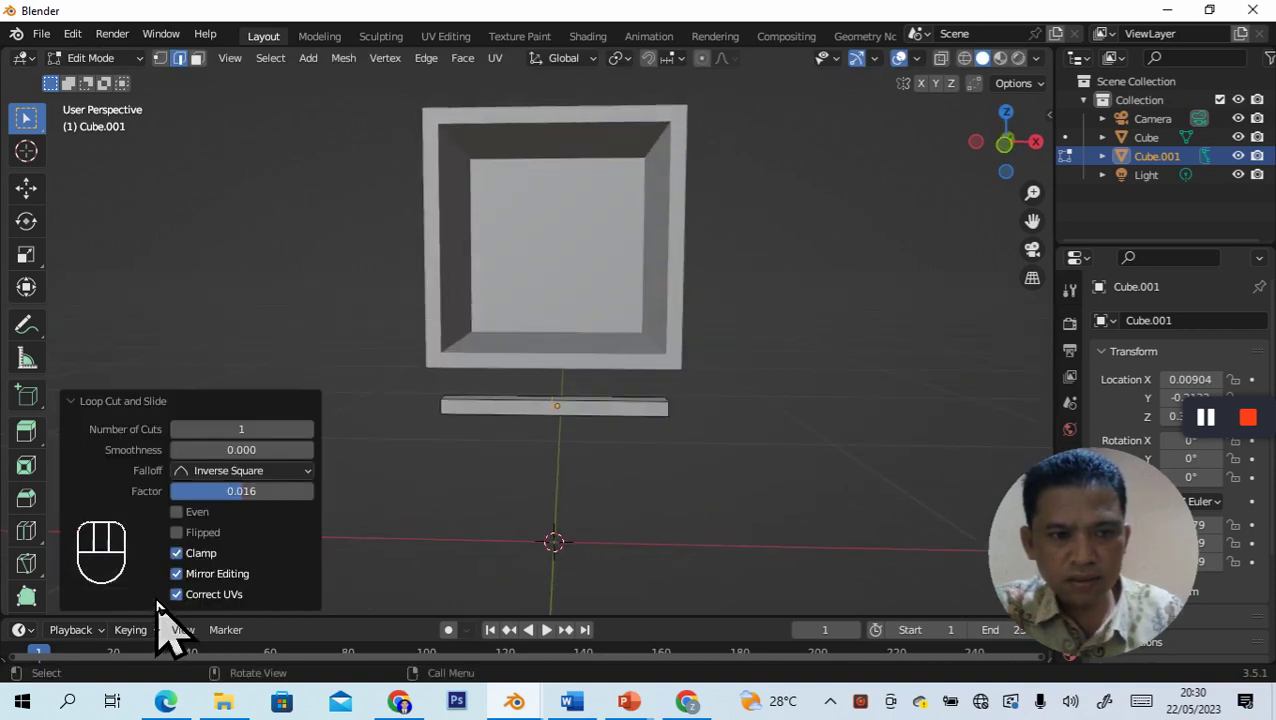
left_click(240, 430)
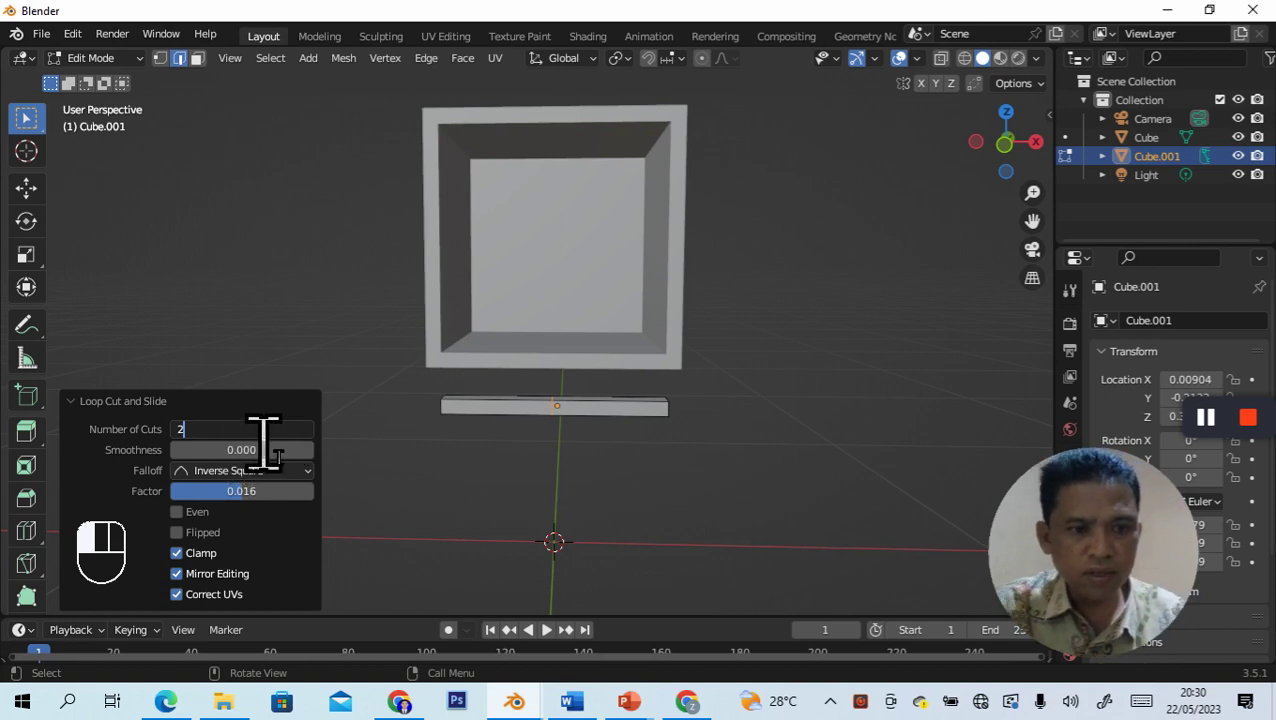
left_click(266, 436)
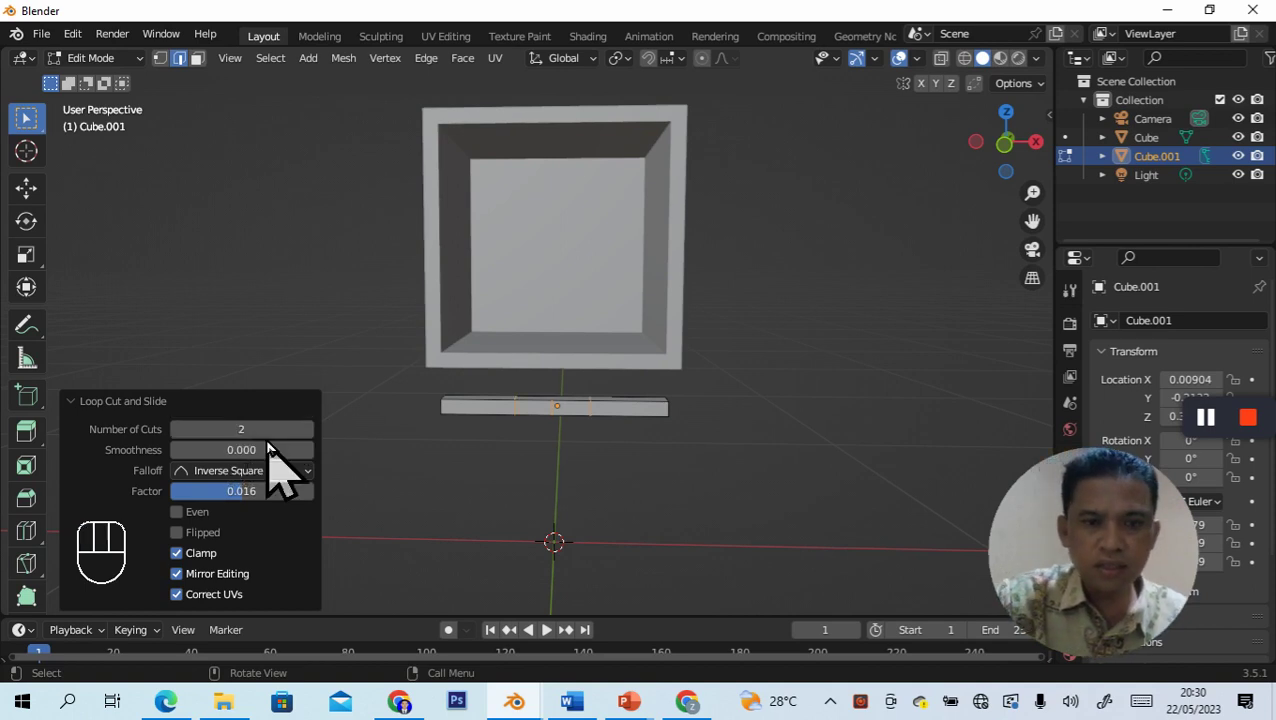
Step: Scale the bar's two loop cuts apart along the X axis by a factor of about 1.395
left_click(527, 466)
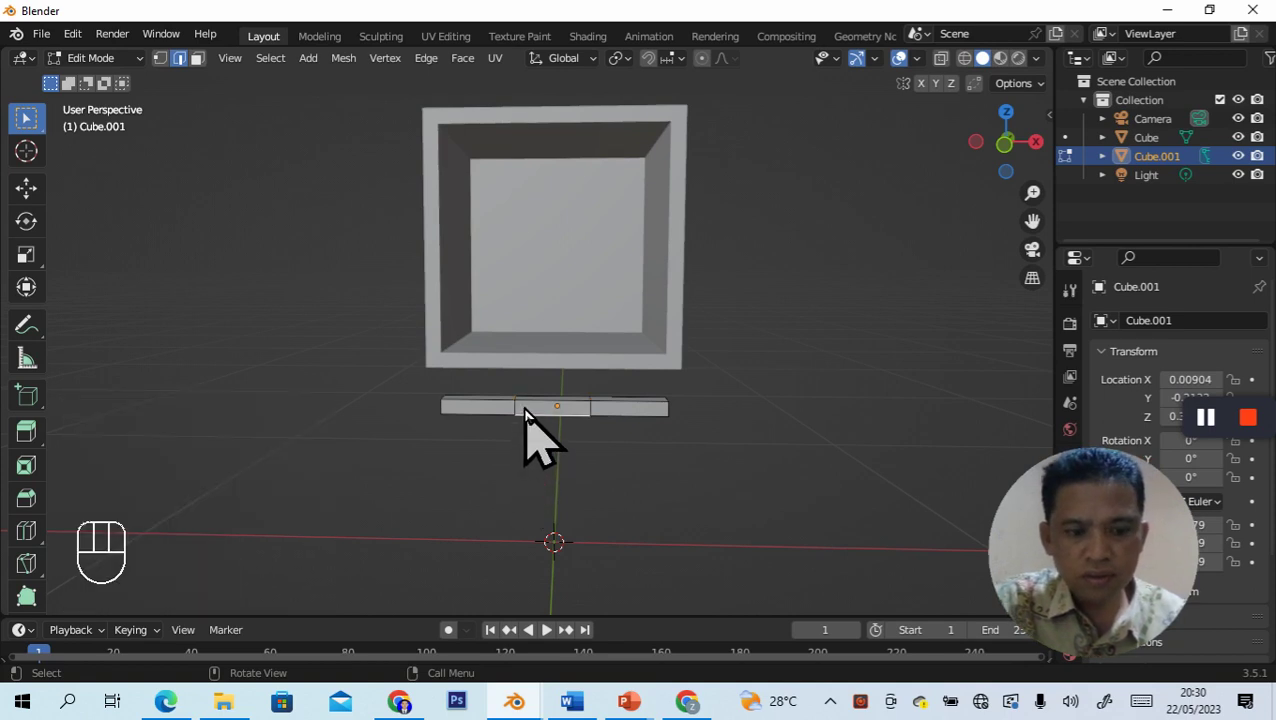
key("ctrl+z")
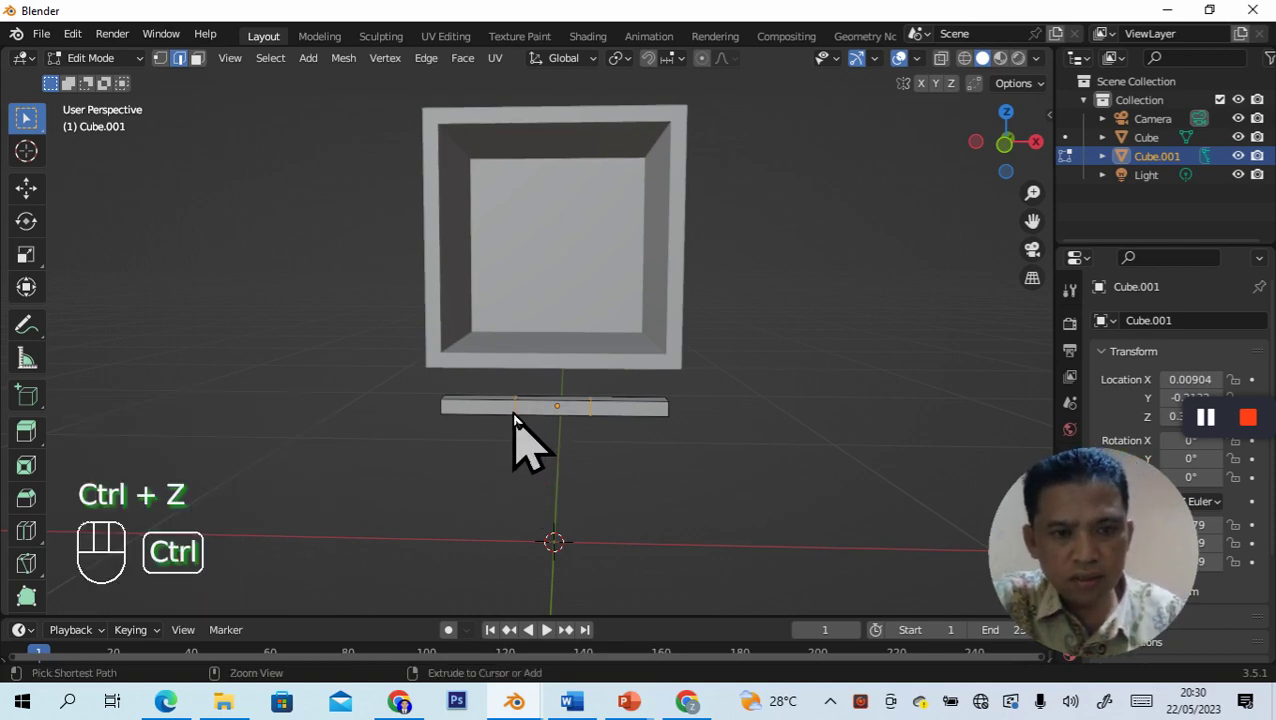
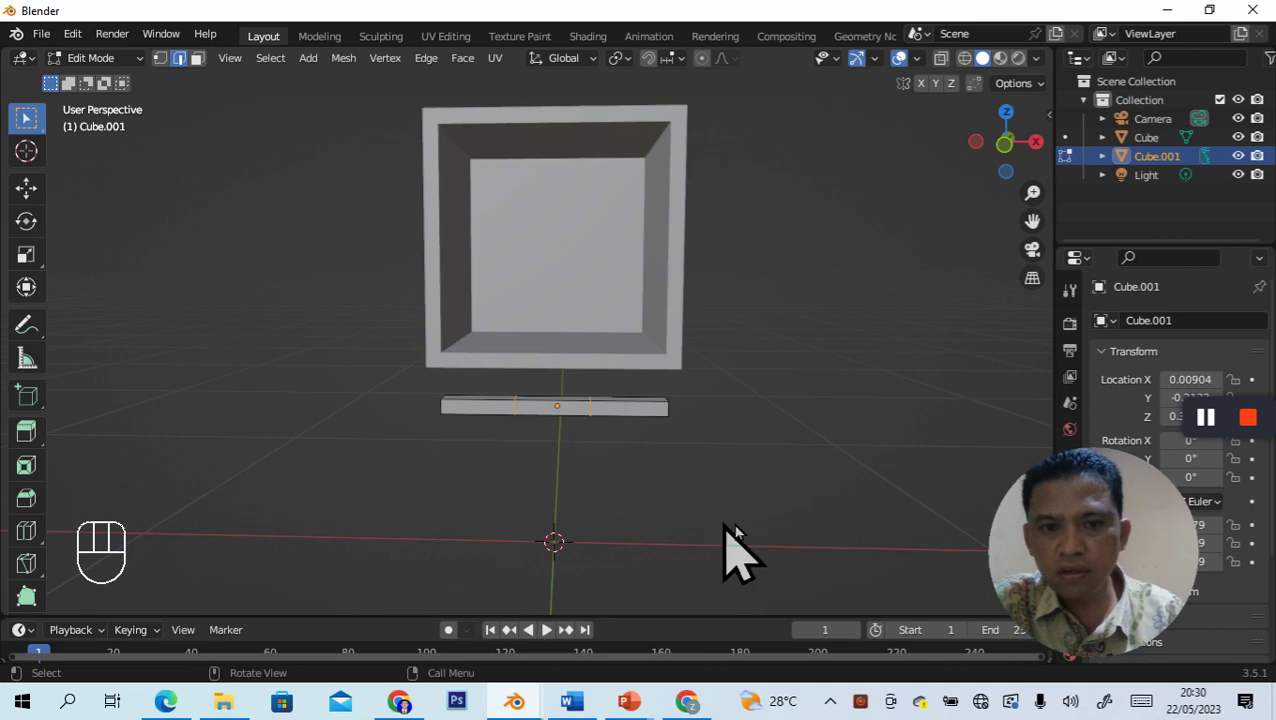
key("s")
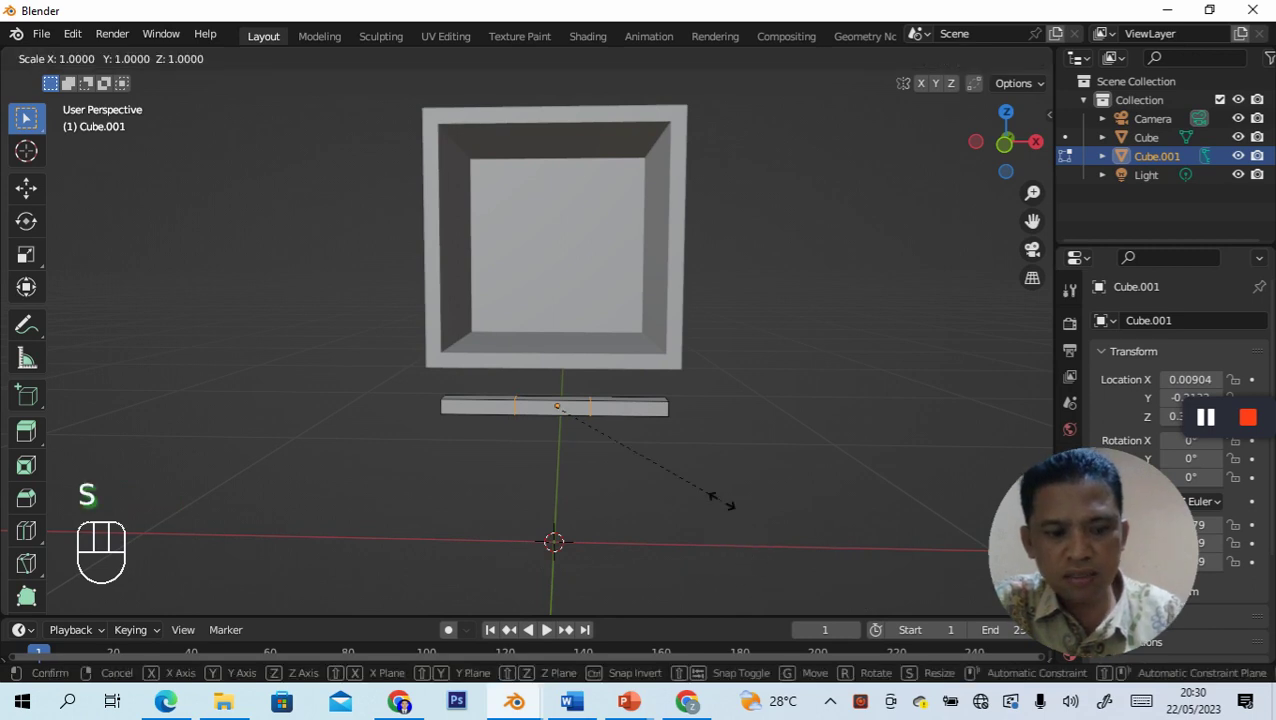
key("x")
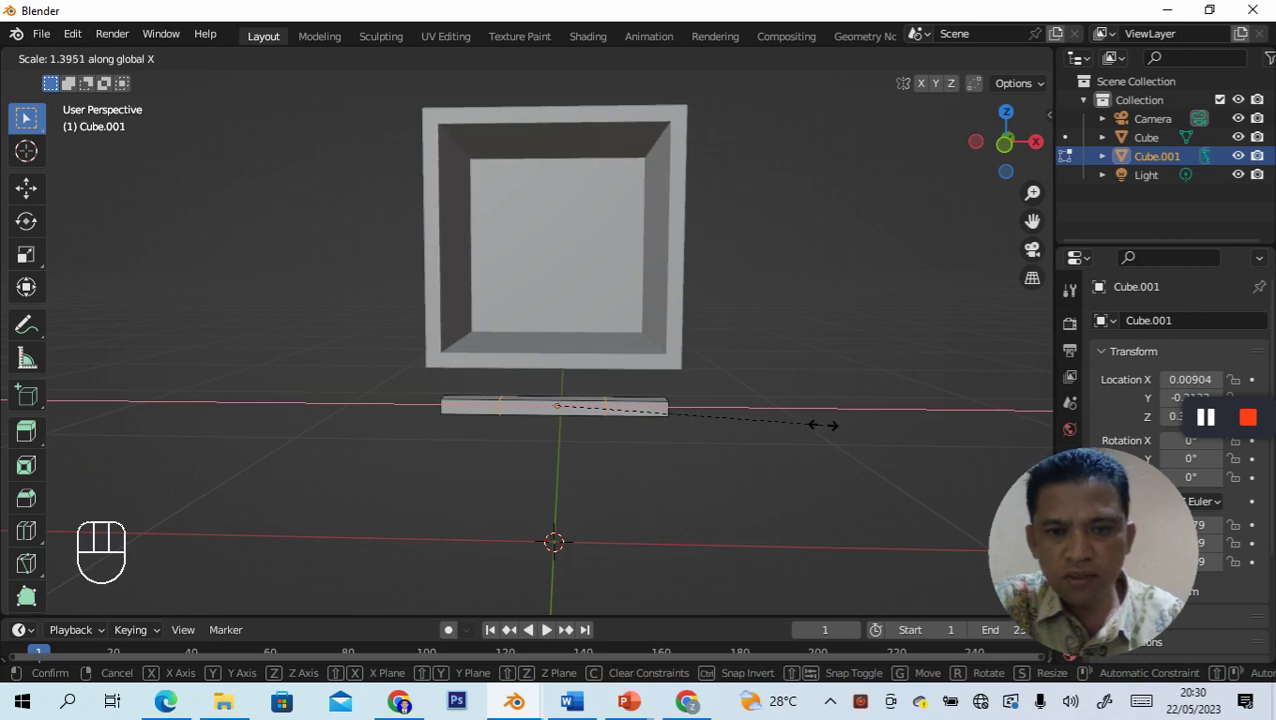
left_click(825, 430)
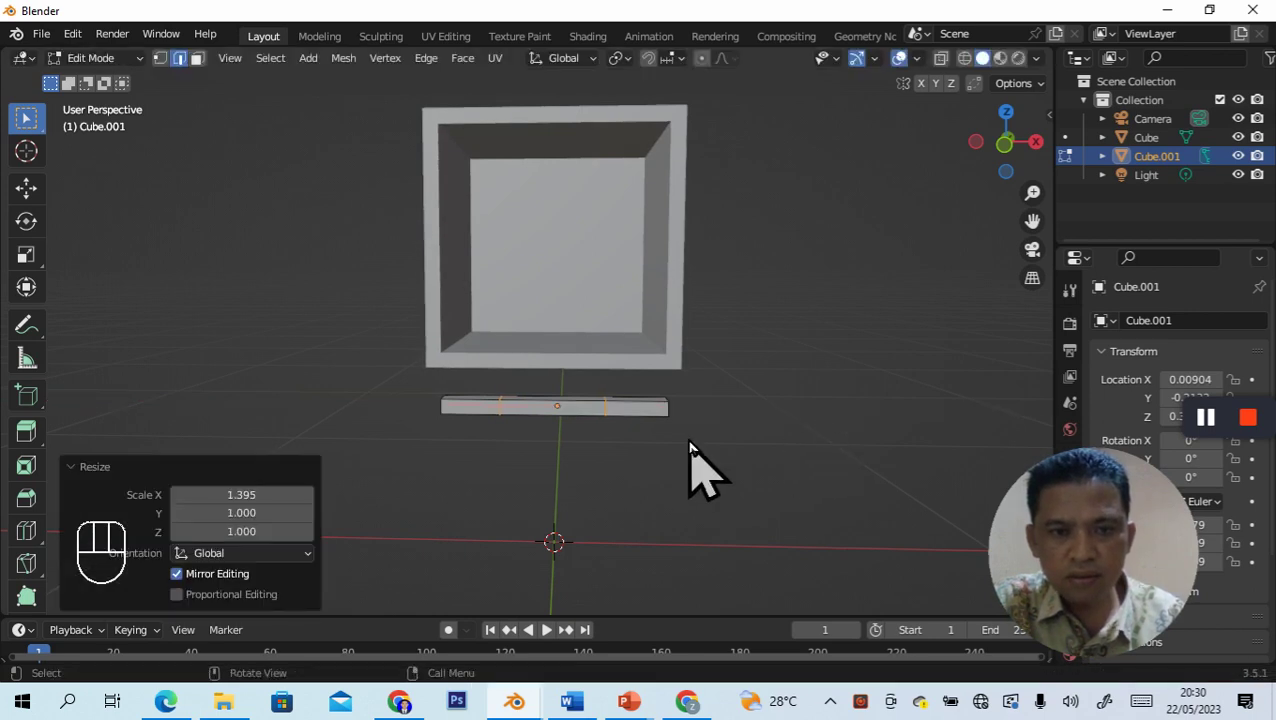
left_click(76, 466)
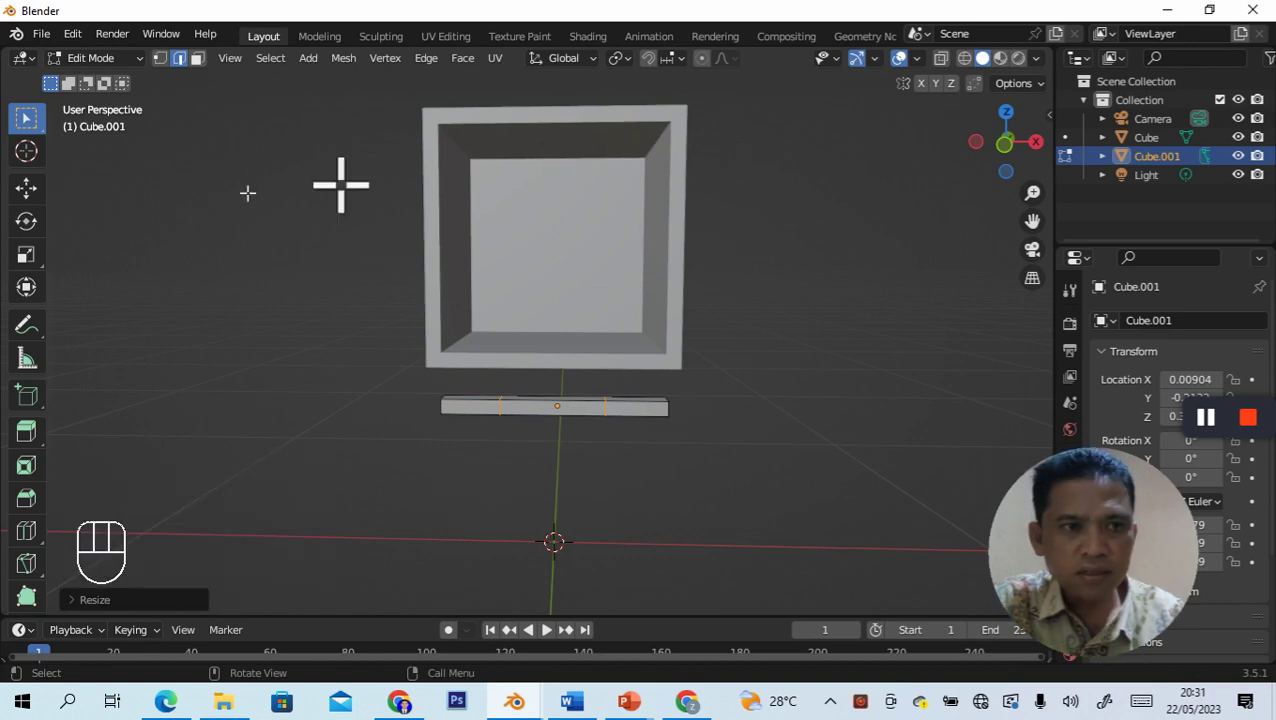
Step: Switch to Object Mode and lower the box along Z until it rests on the bar
left_click(27, 190)
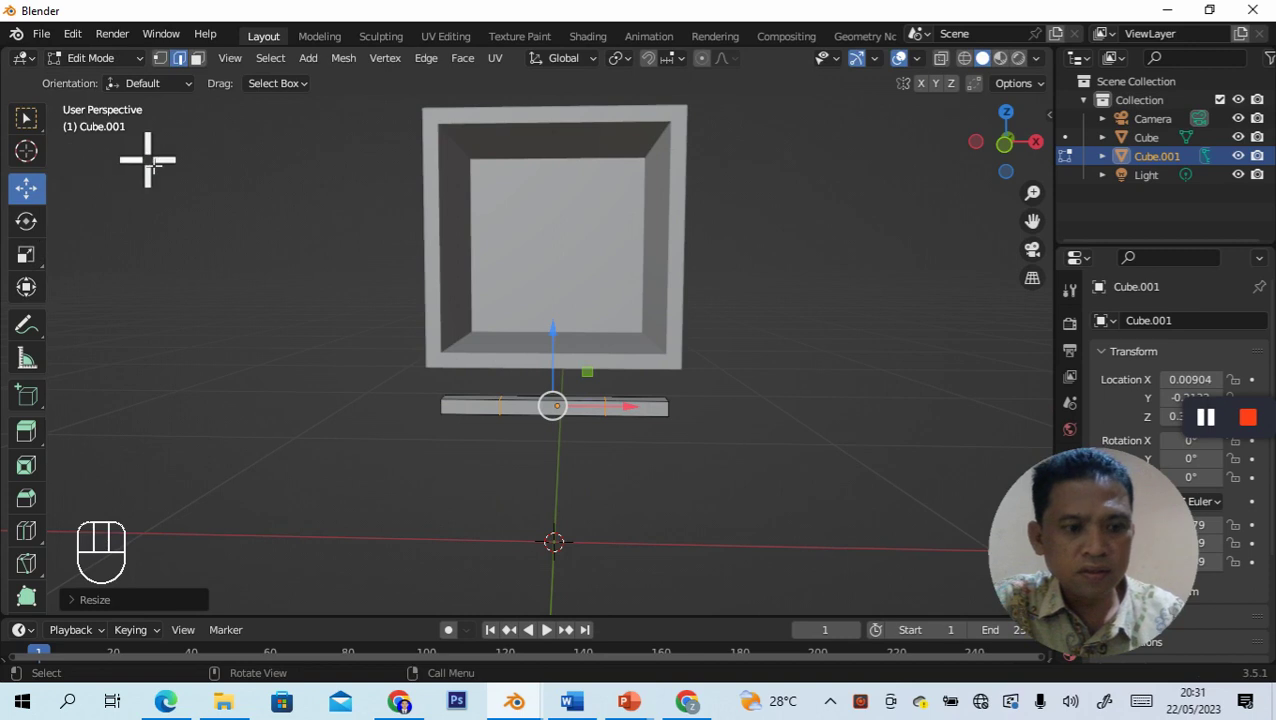
key("Tab")
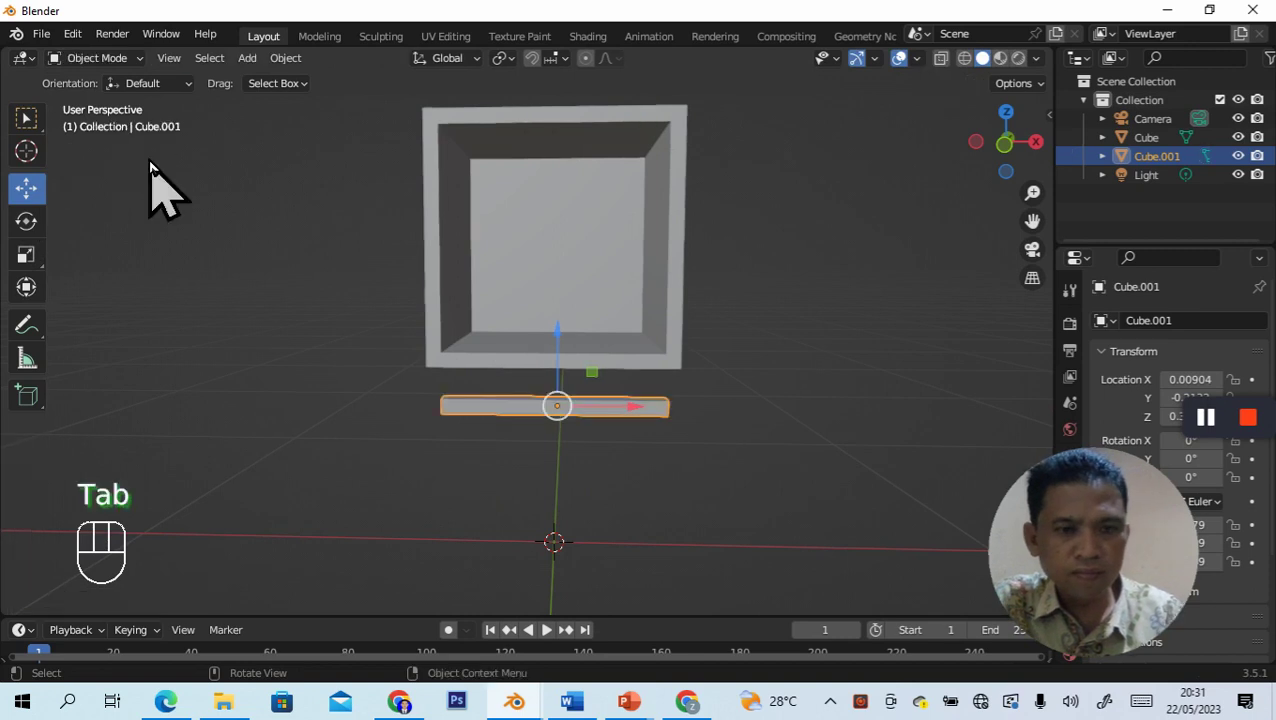
left_click(542, 124)
left_click_drag(555, 185, 565, 200)
middle_click_drag(706, 379, 735, 330)
middle_click_drag(620, 368, 618, 441)
left_click(558, 395)
left_click(604, 447)
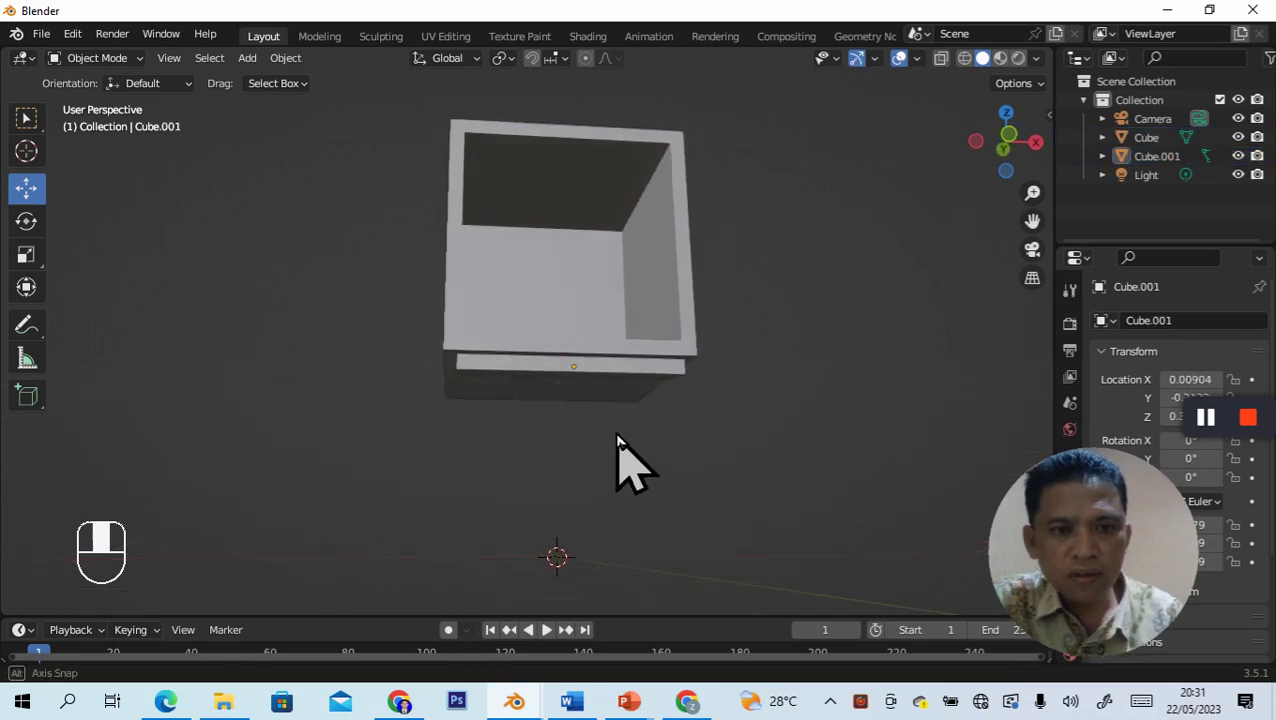
Step: In the bar's Edit Mode, select the two outer faces on its underside and extrude them downward about 0.29 m as legs
key("Tab")
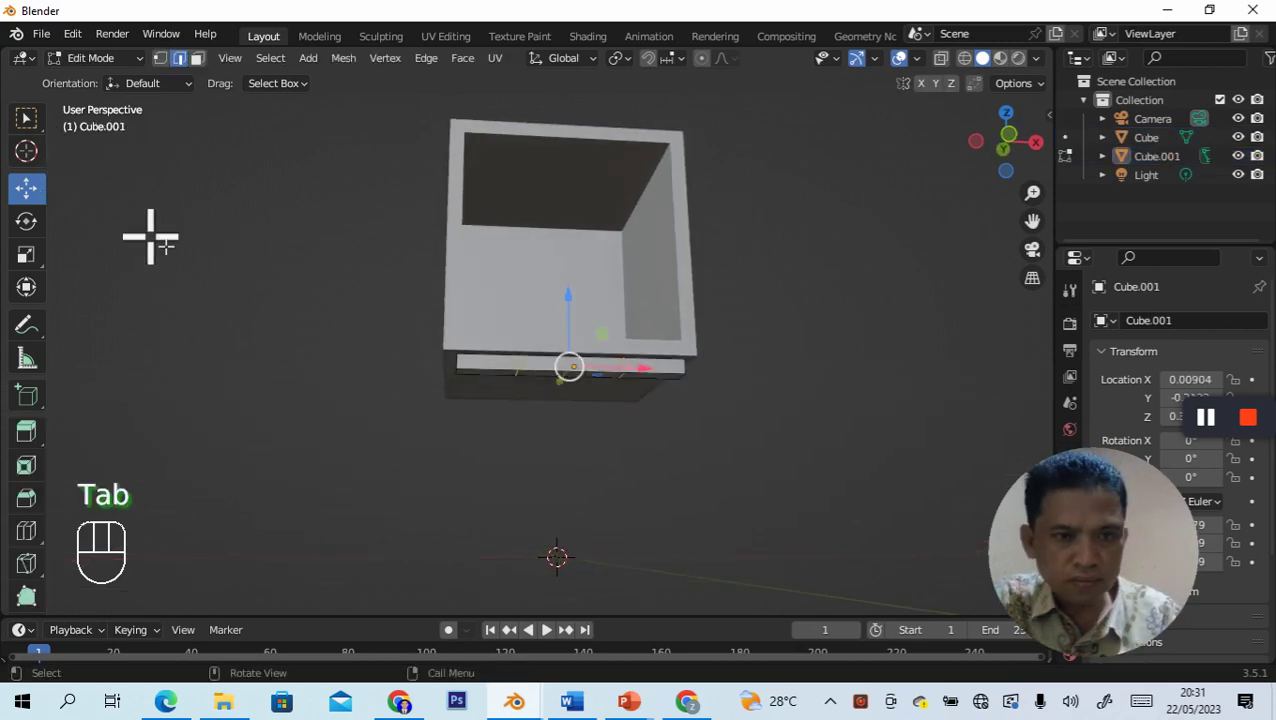
middle_click_drag(637, 473, 463, 360)
left_click(476, 340)
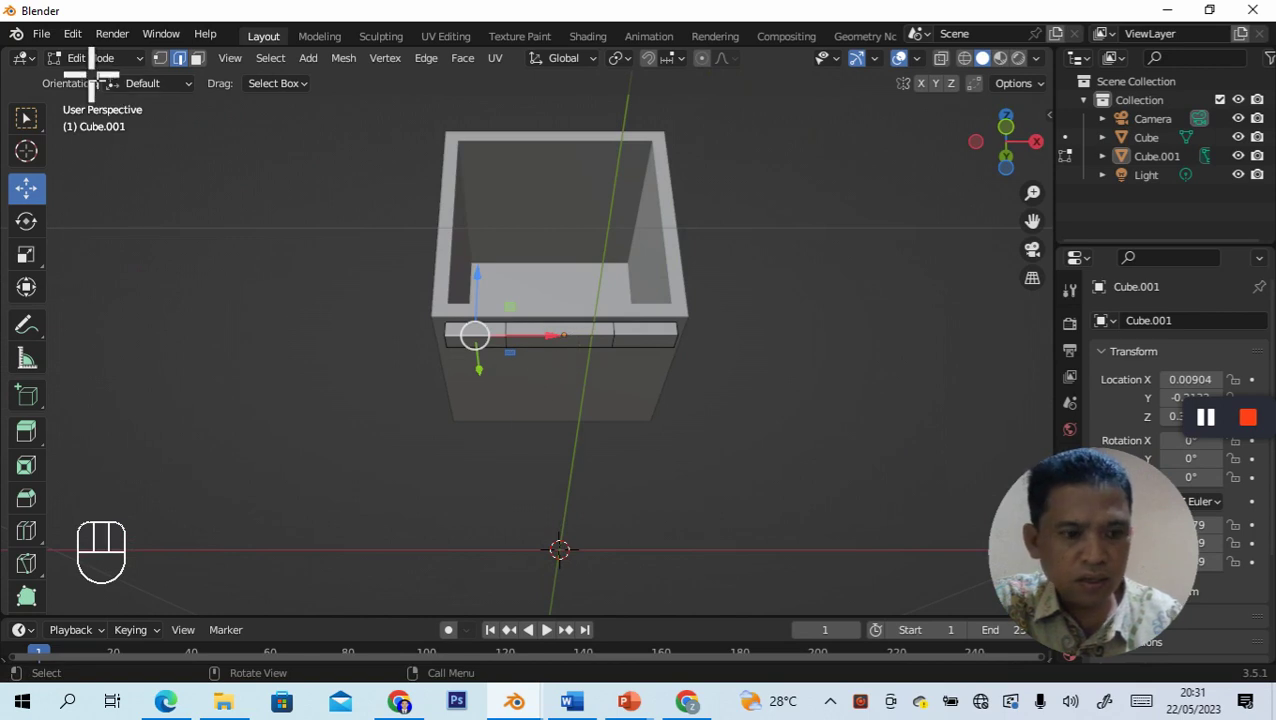
left_click(198, 58)
left_click(469, 346)
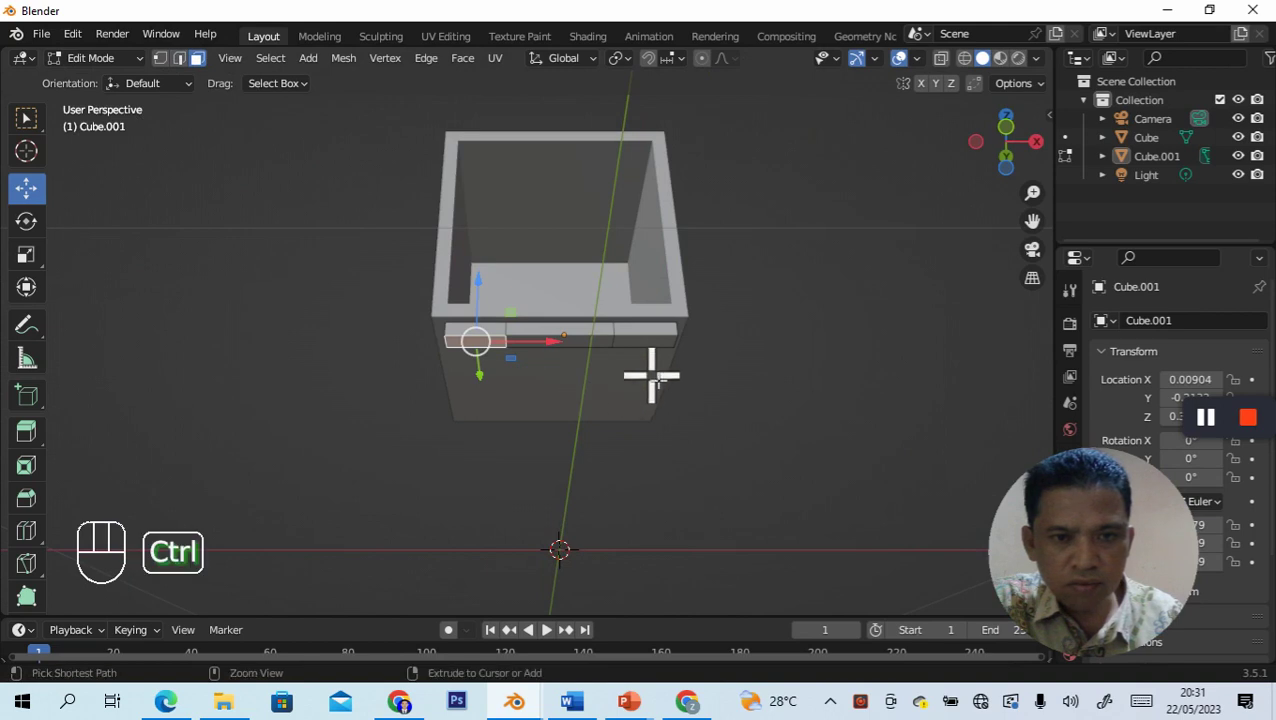
left_click(652, 345, "ctrl")
left_click(620, 370)
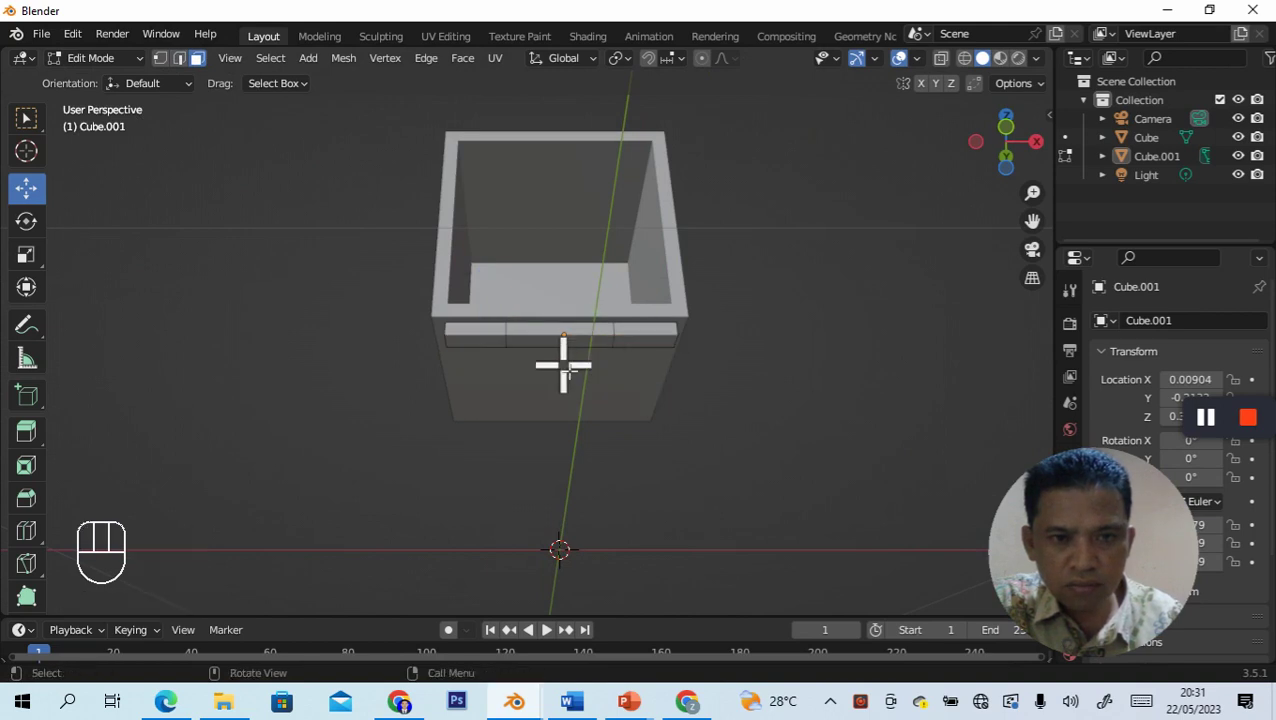
left_click(486, 342)
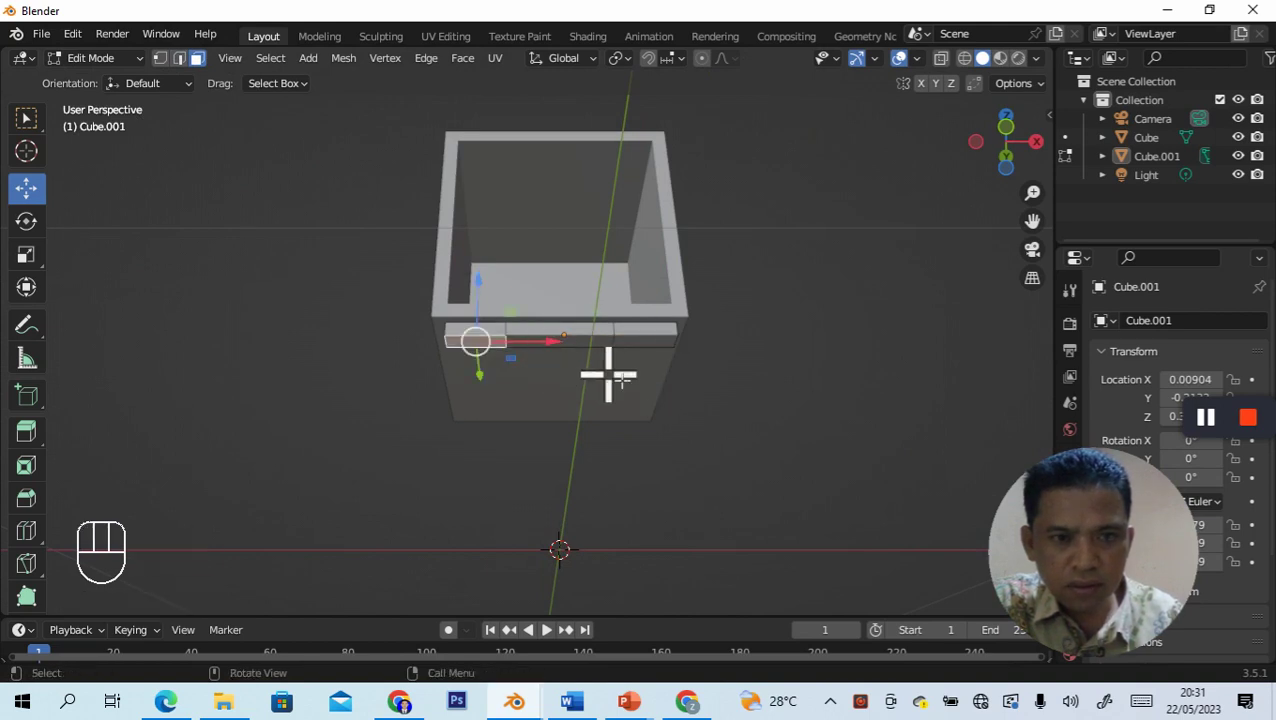
left_click(656, 345, "shift")
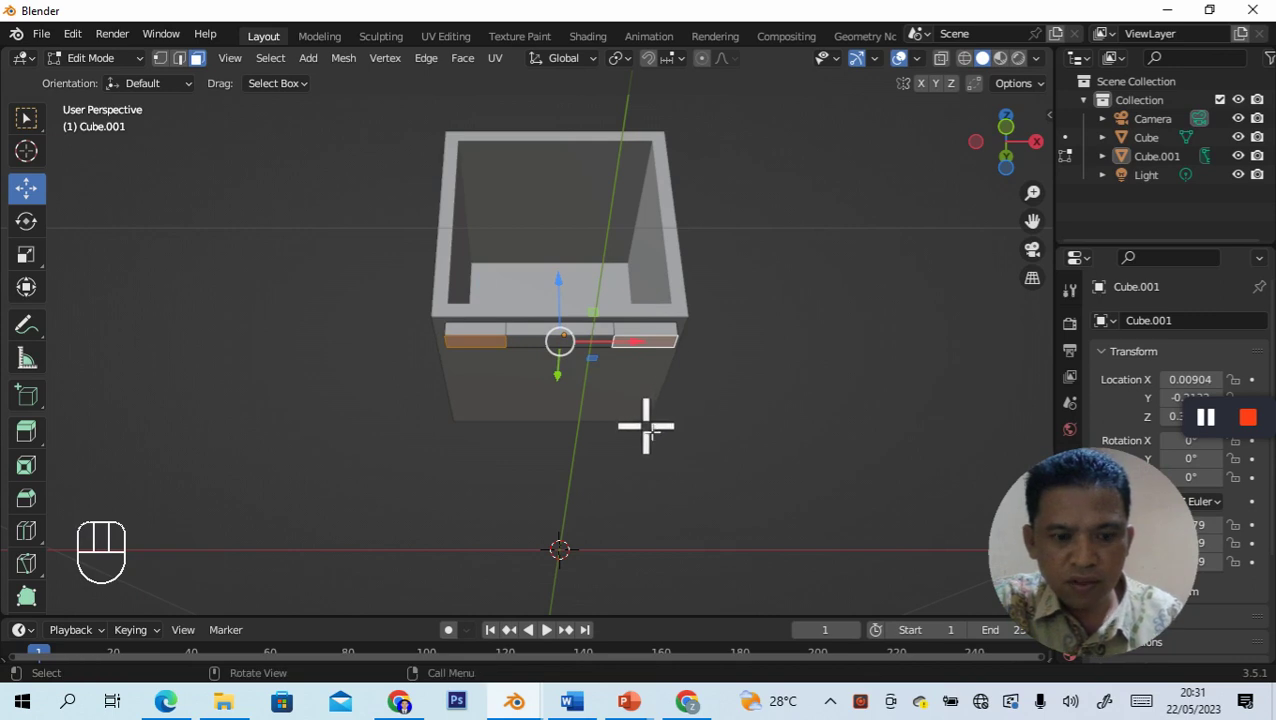
middle_click_drag(723, 416, 705, 482)
scroll(715, 505, "down", 3)
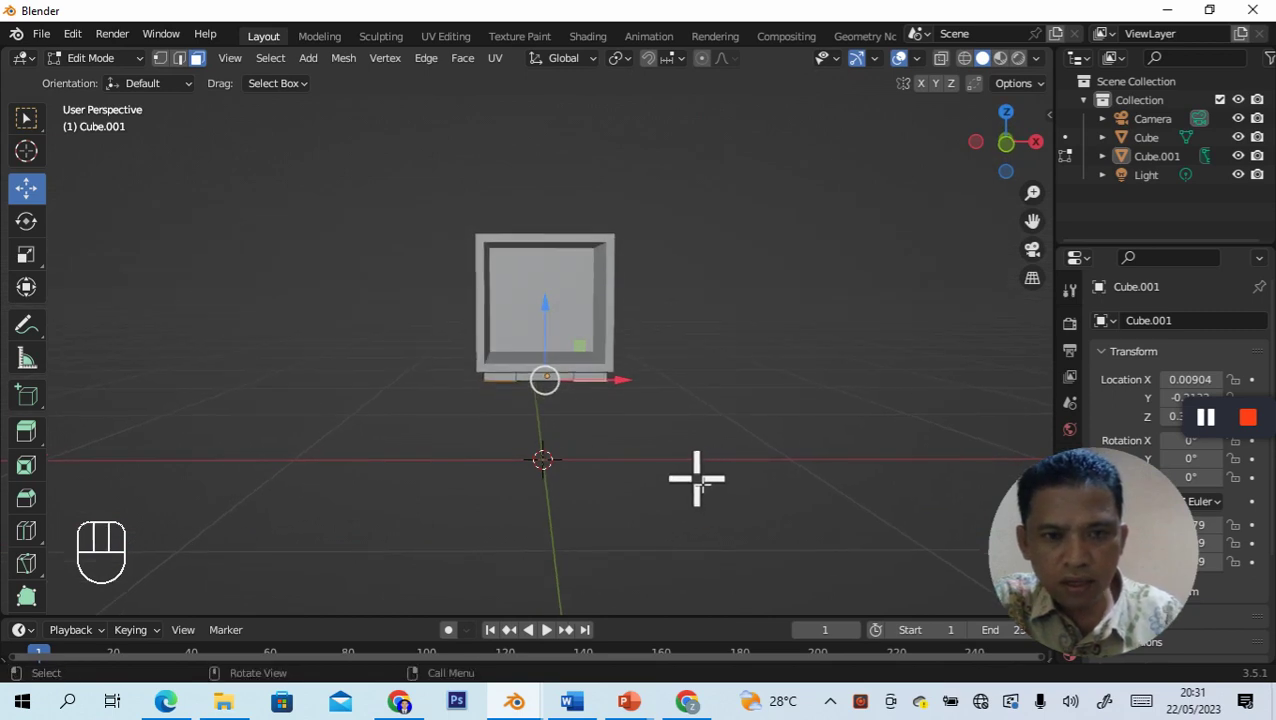
key("e")
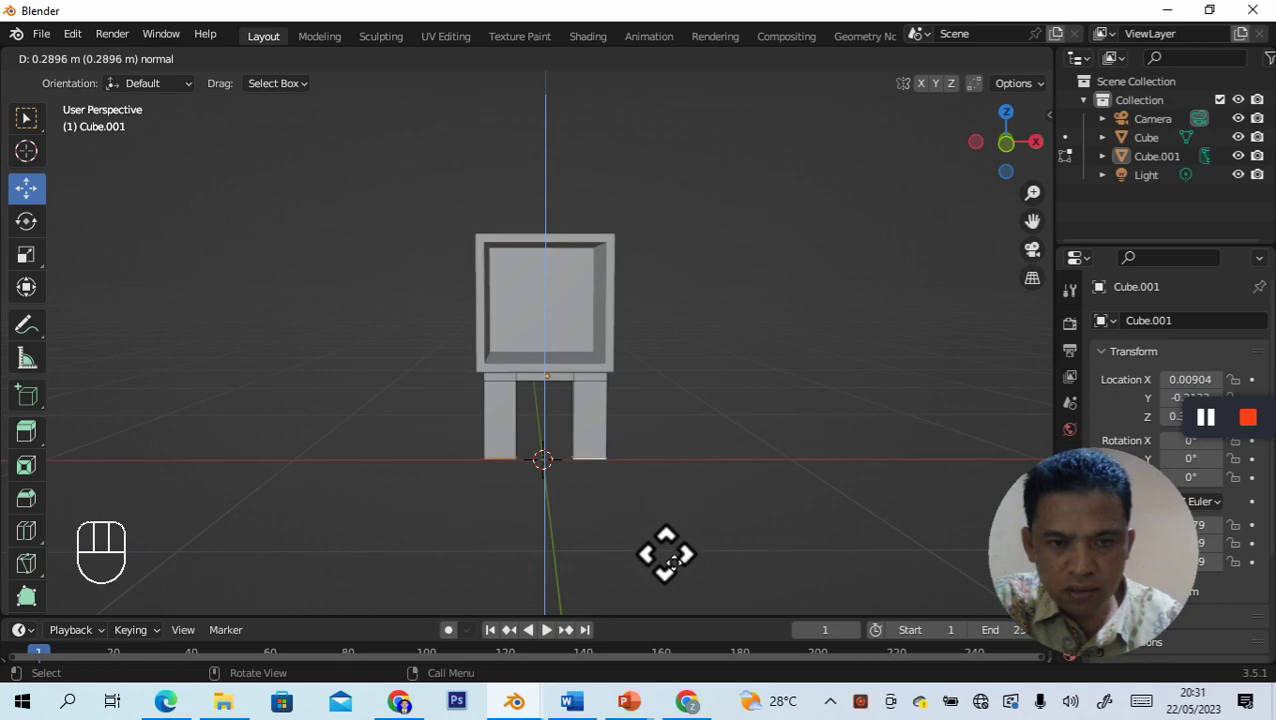
left_click(665, 555)
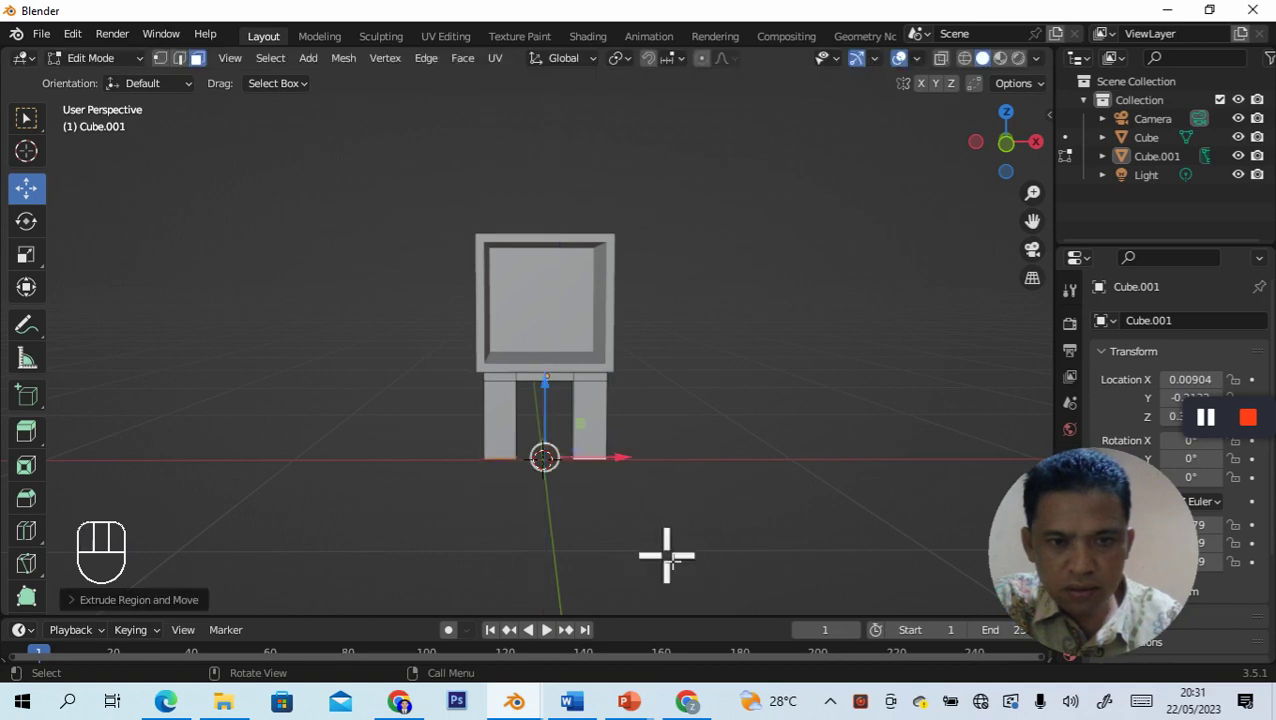
Step: In front view, lower the bottom faces of both legs along Z to the ground line
left_click(1005, 145)
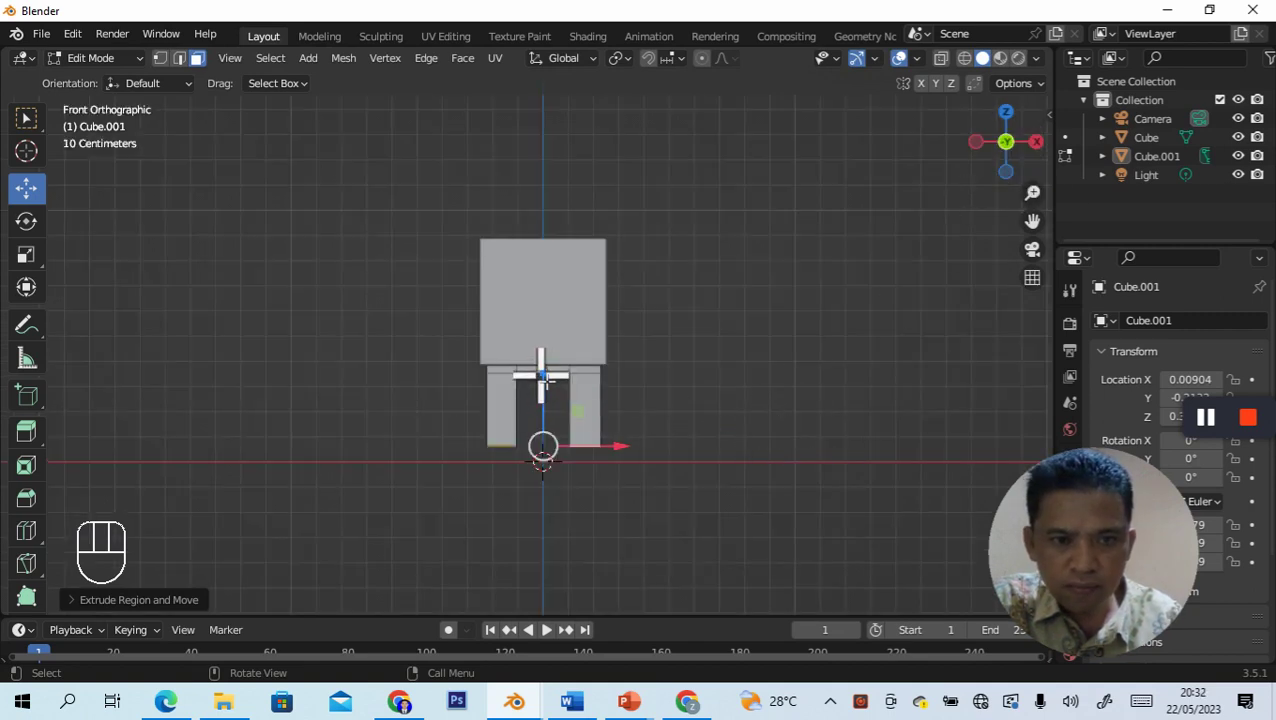
left_click_drag(541, 376, 541, 395)
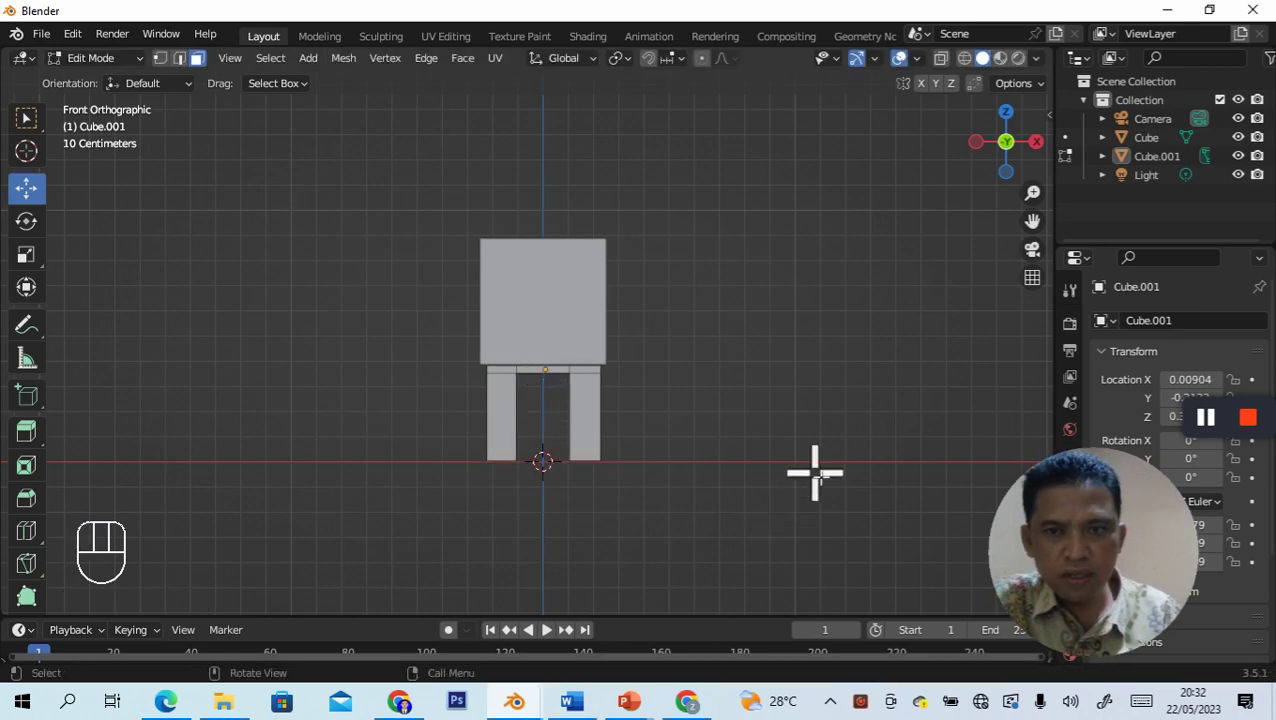
scroll(907, 264, "up", 1)
key("KP_5")
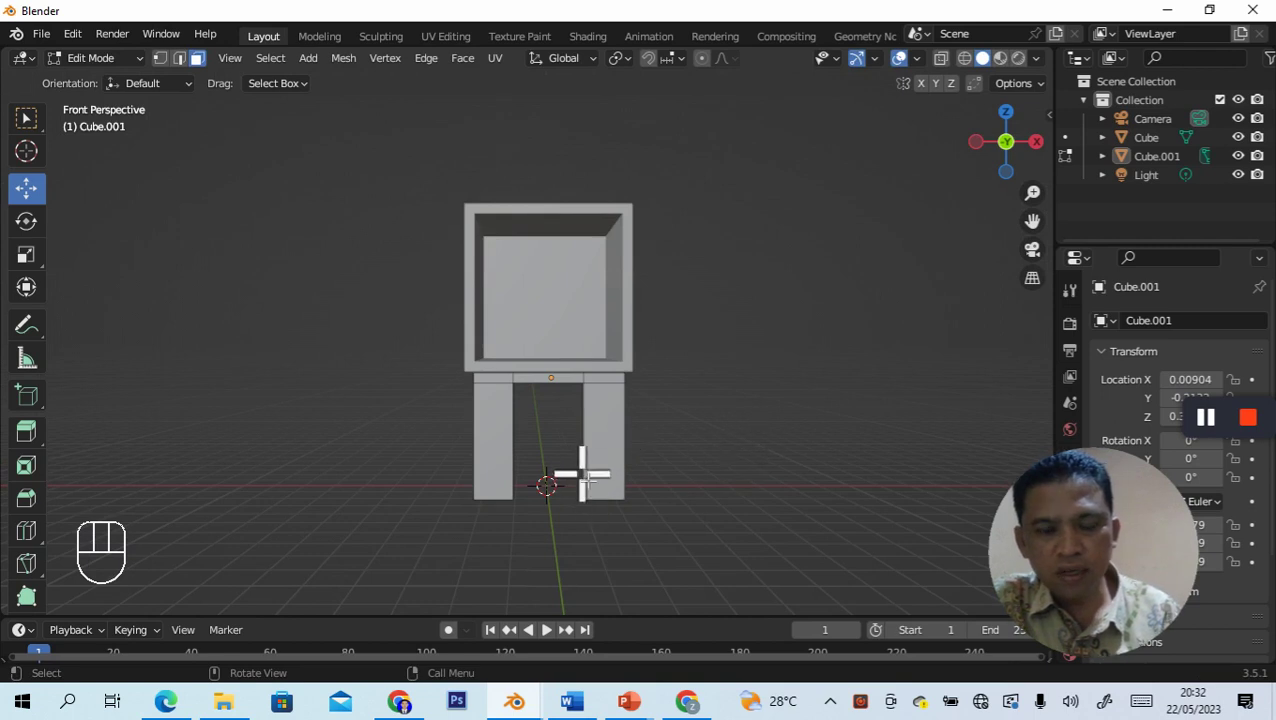
Step: Select the inner bottom edges of both legs and scale them apart along X by about 1.726 to taper the legs
middle_click_drag(707, 465, 621, 370)
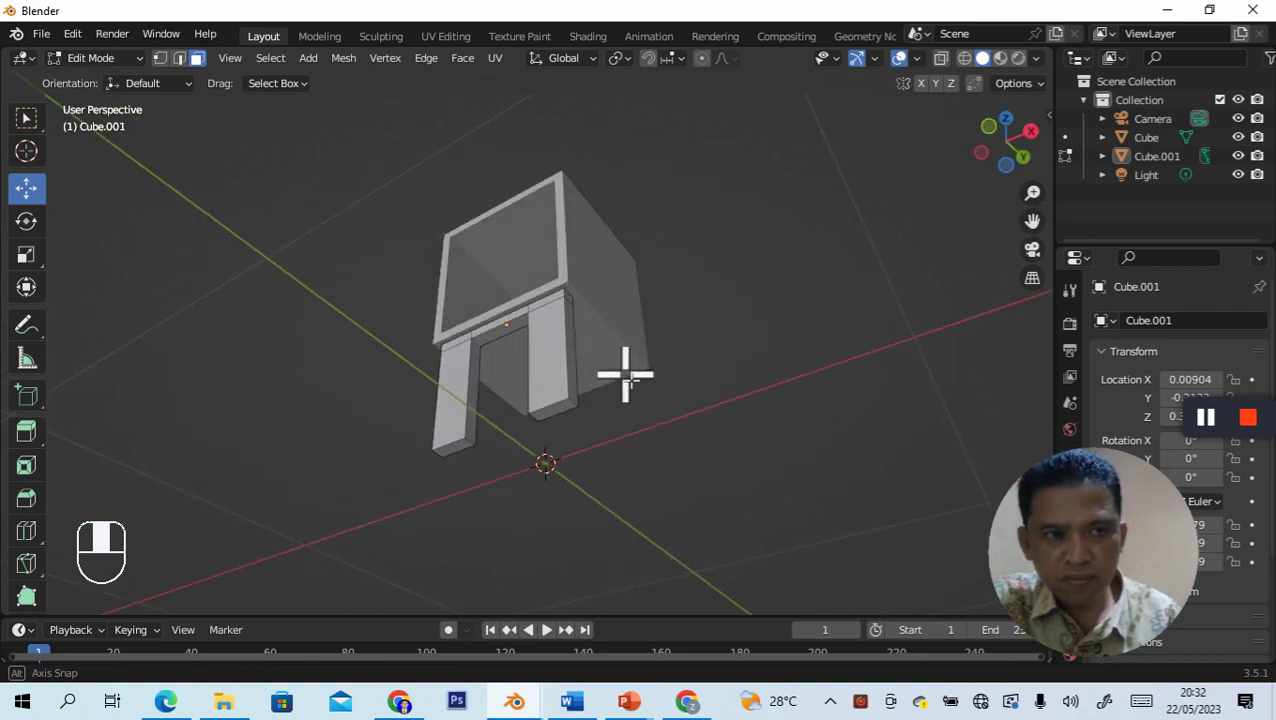
left_click(179, 57)
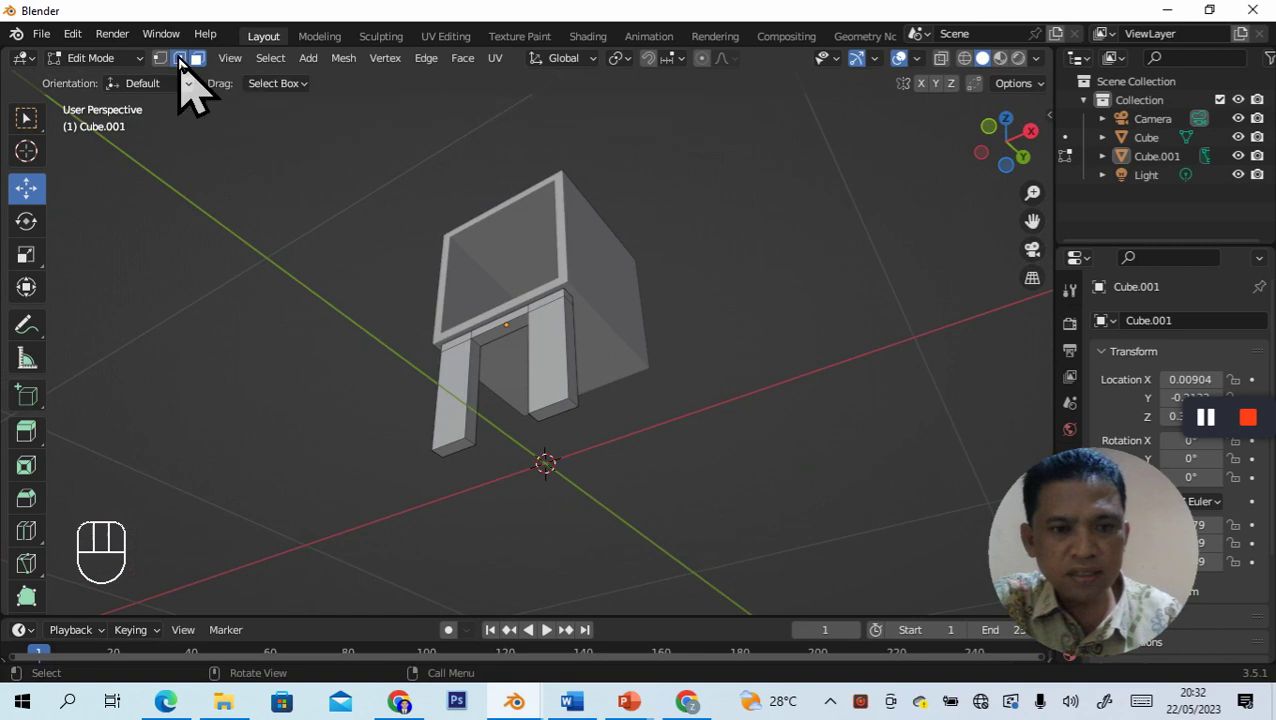
left_click(470, 443)
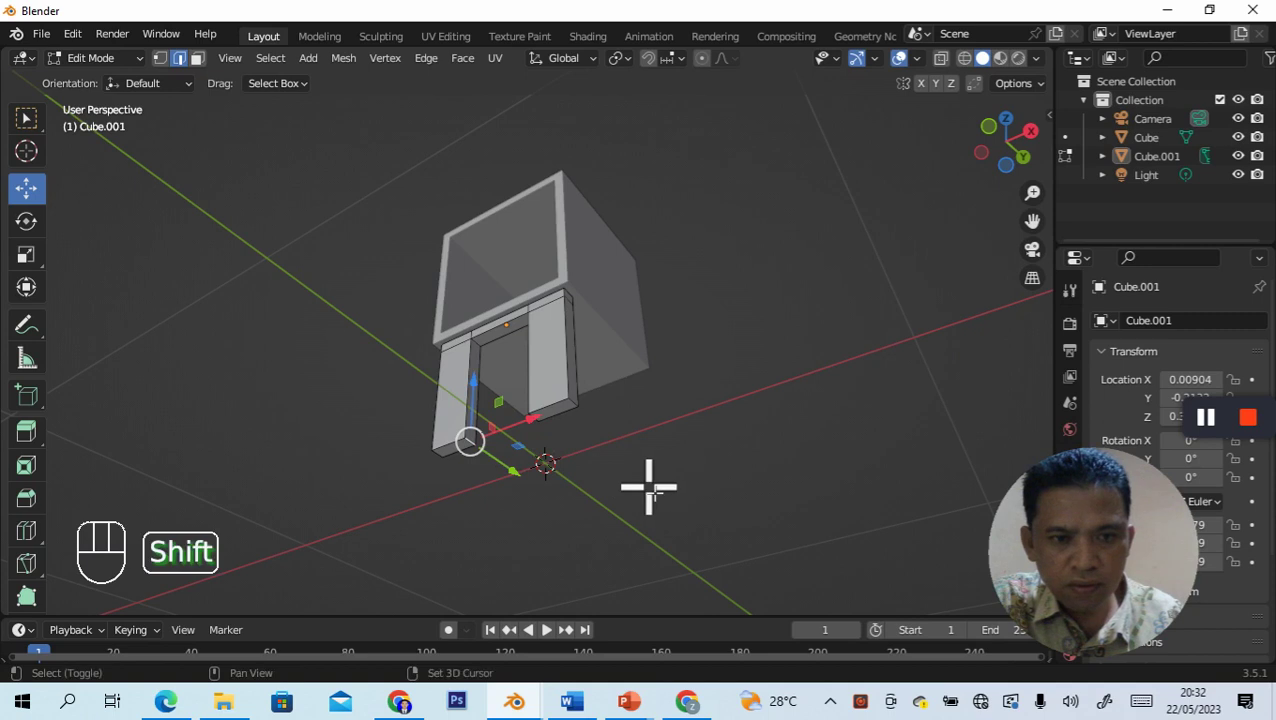
middle_click_drag(649, 487, 729, 475, "shift")
mouse_move(697, 412)
middle_mouse_down()
mouse_move(729, 424)
mouse_move(686, 478)
mouse_move(729, 416)
mouse_move(609, 484)
mouse_move(695, 456)
mouse_move(707, 432)
middle_mouse_up()
middle_click_drag(700, 447, 698, 447)
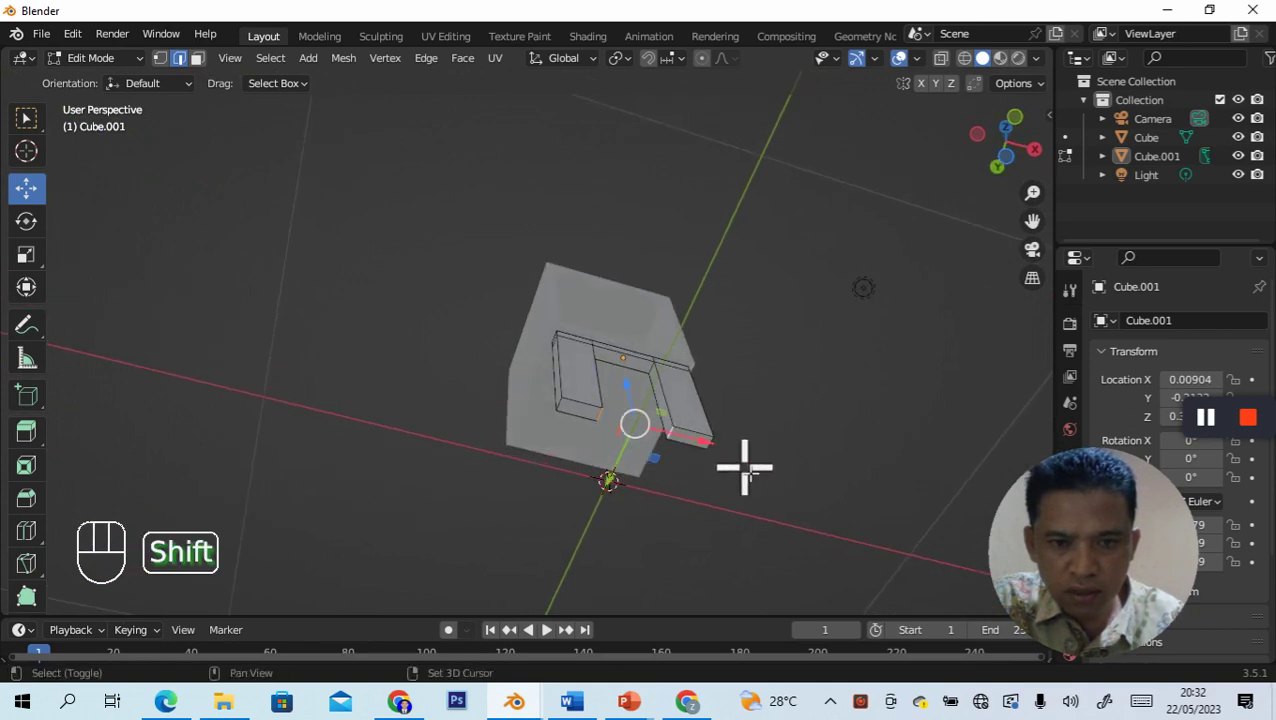
middle_click_drag(789, 384, 727, 531)
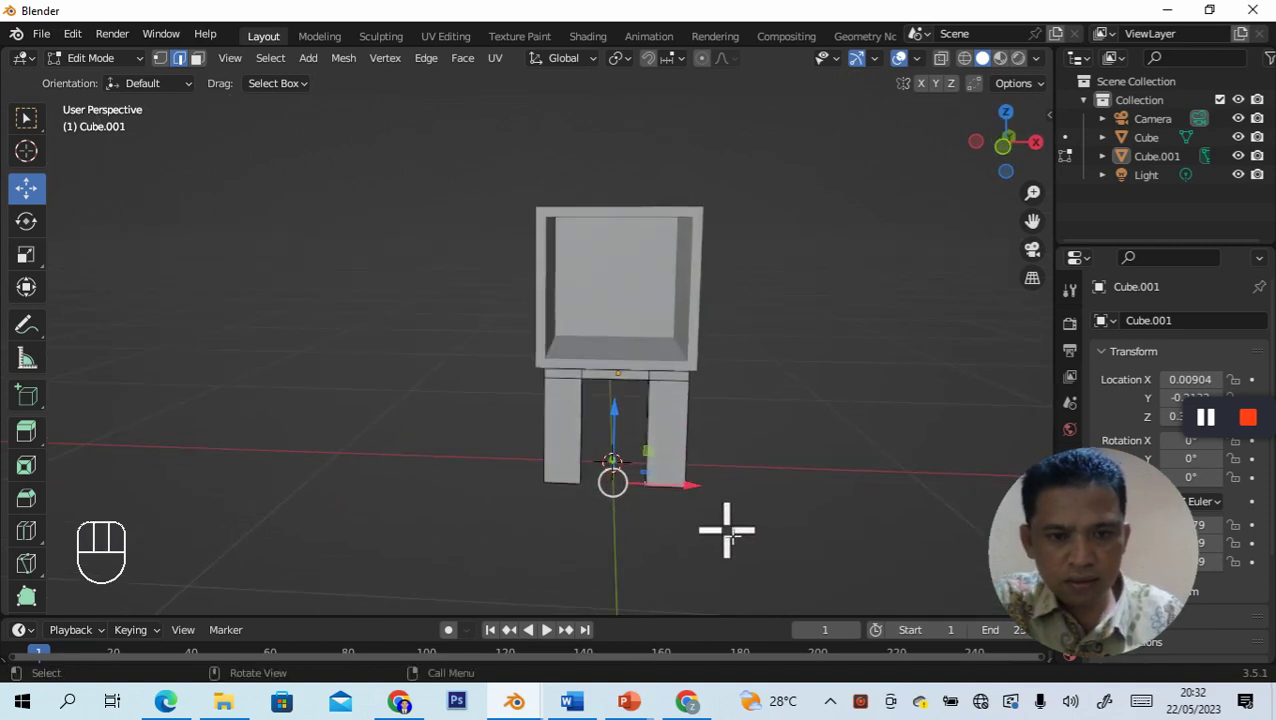
key("s")
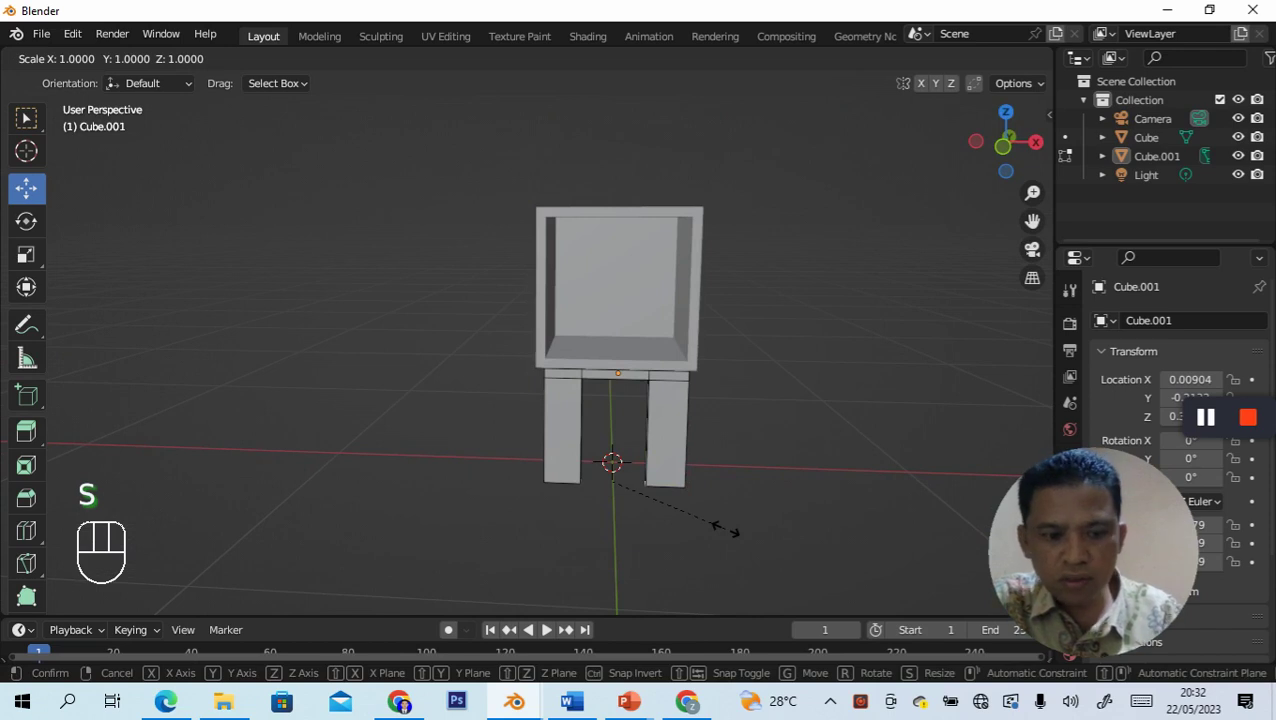
key("x")
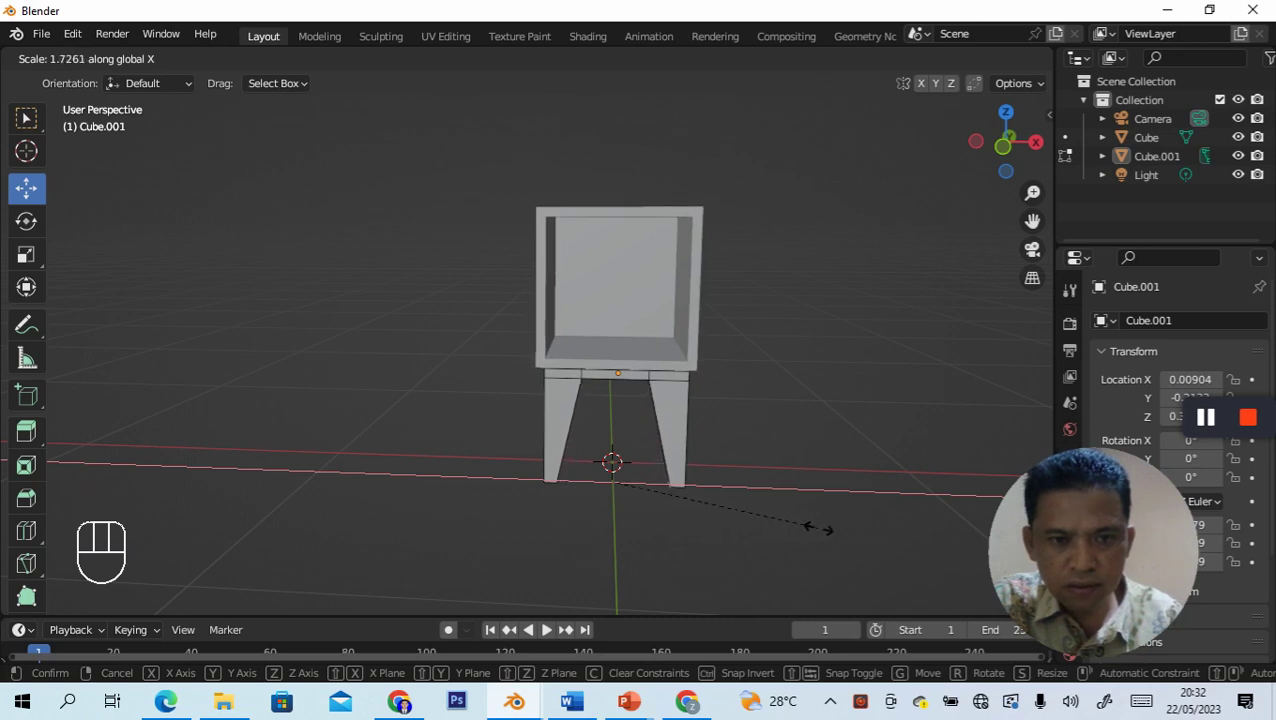
left_click(818, 528)
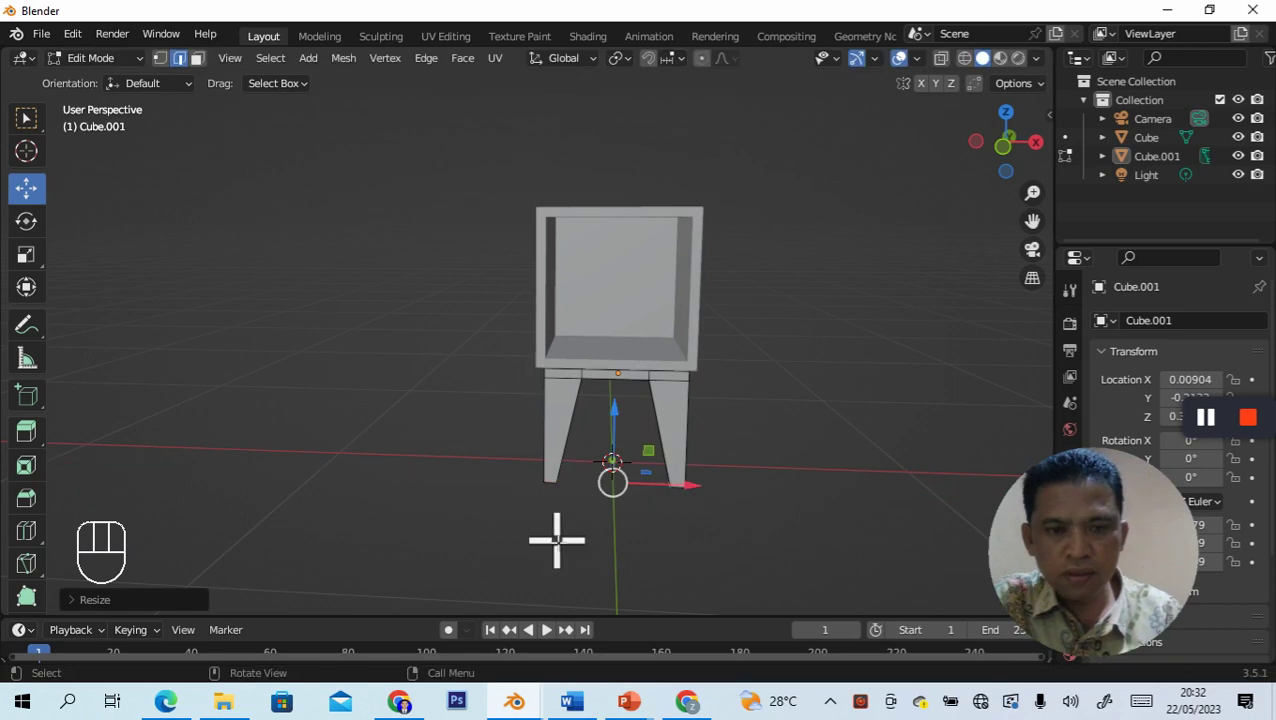
Step: Deselect the leg edges, return to Object Mode and select the leg frame beneath the box
left_click(355, 408)
scroll(788, 378, "down", 3)
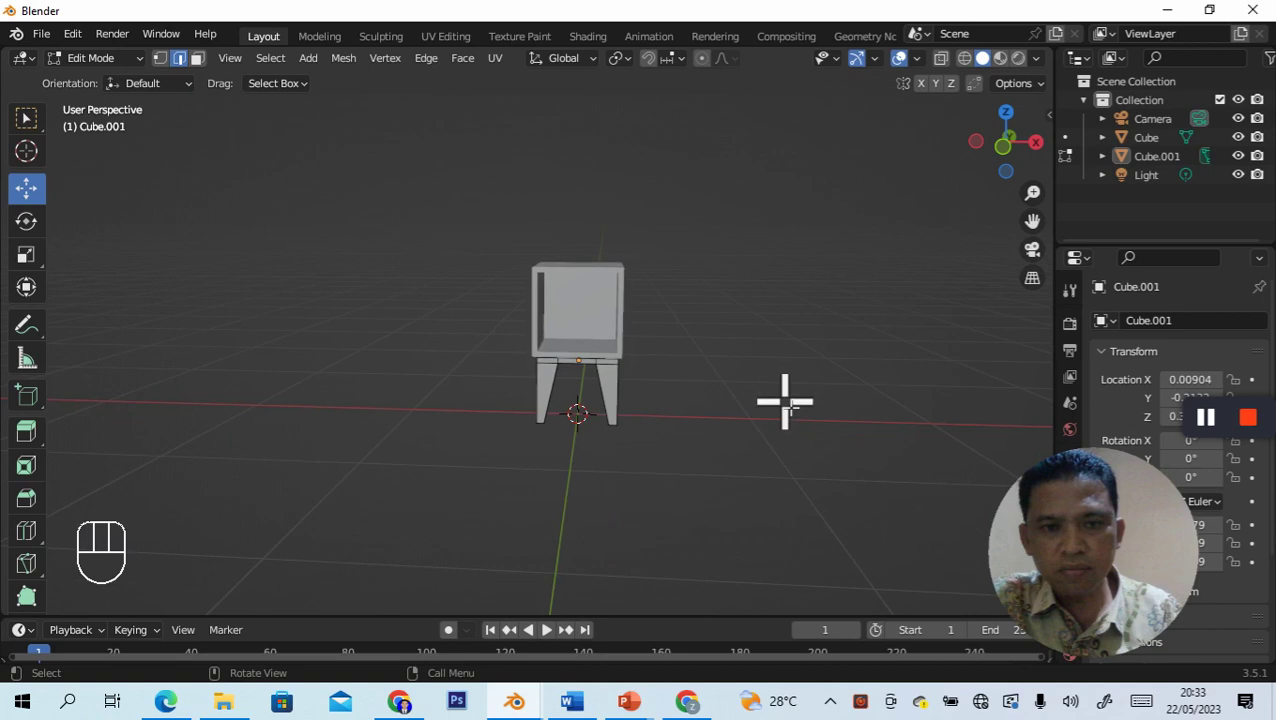
middle_click_drag(744, 378, 803, 398)
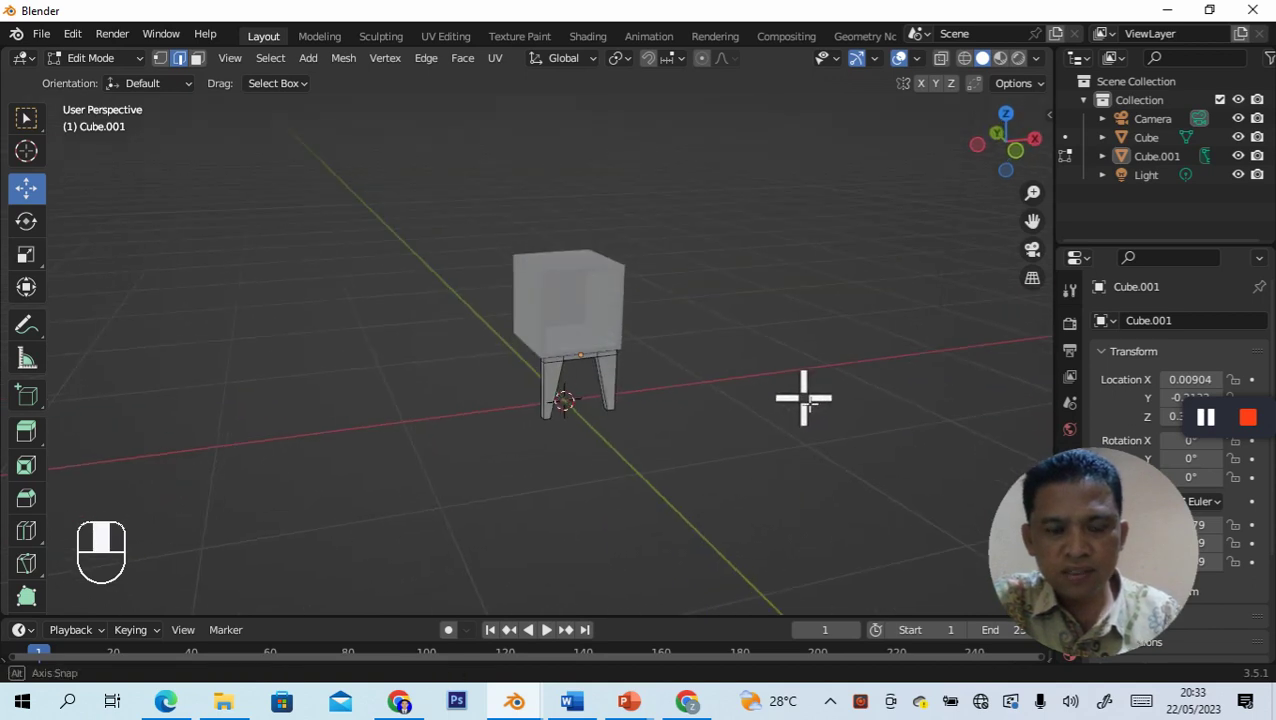
middle_click_drag(708, 392, 540, 378)
left_click(135, 60)
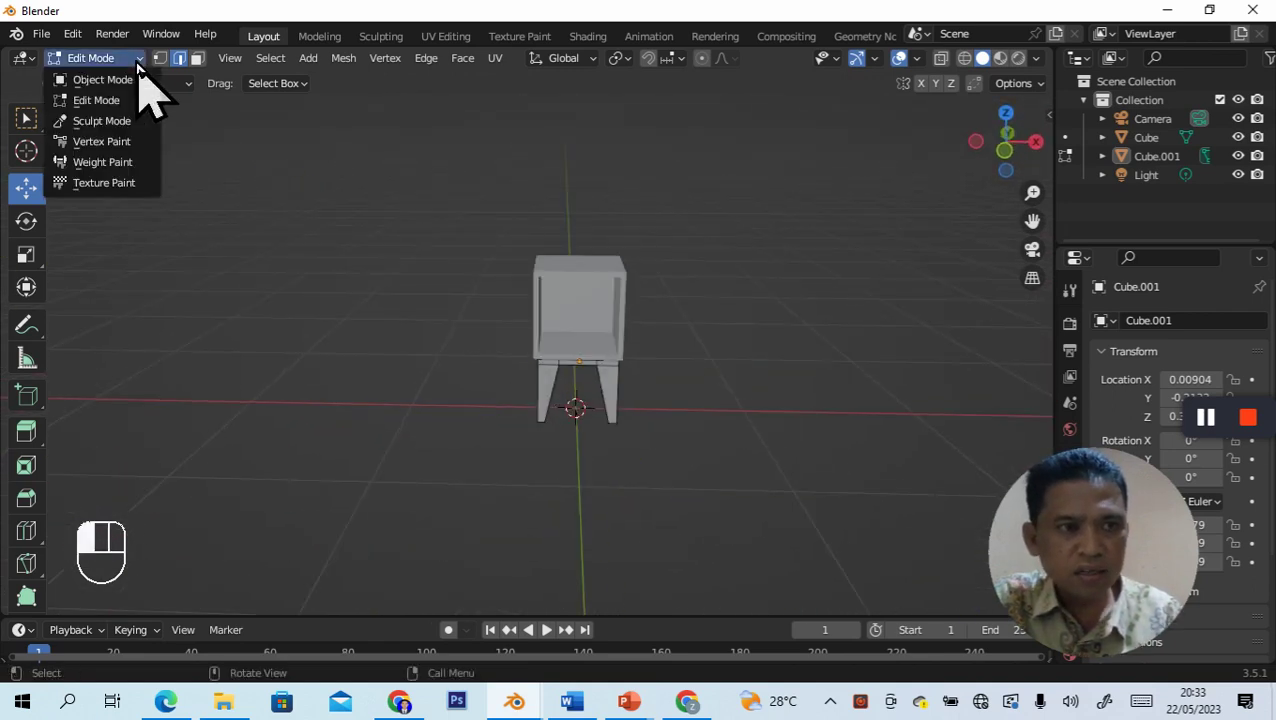
left_click(120, 79)
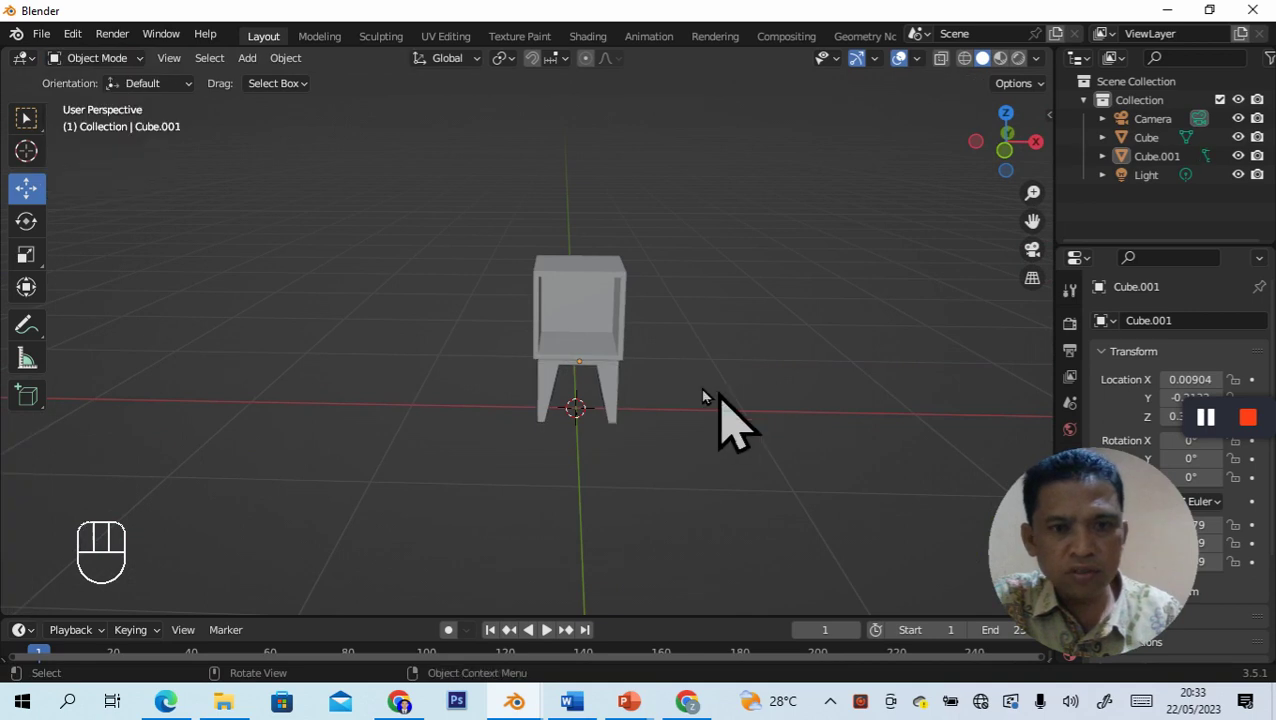
left_click(610, 405)
middle_click_drag(725, 405, 768, 405)
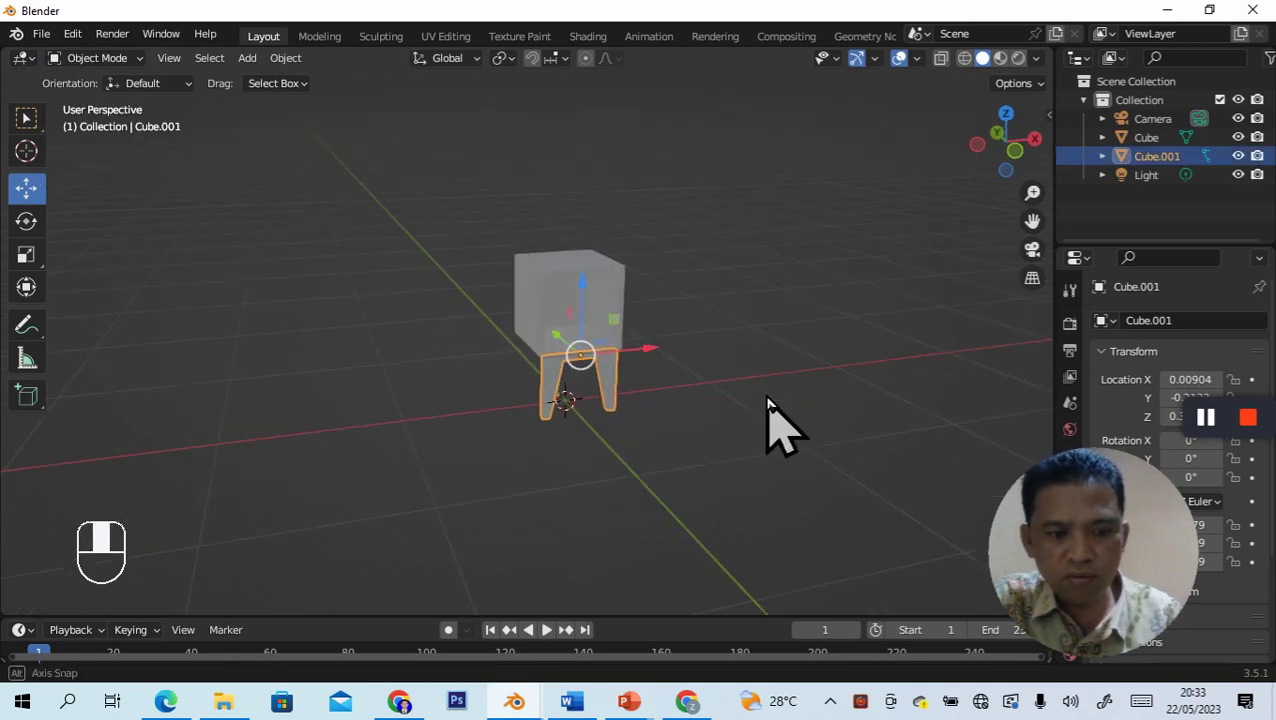
key("shift")
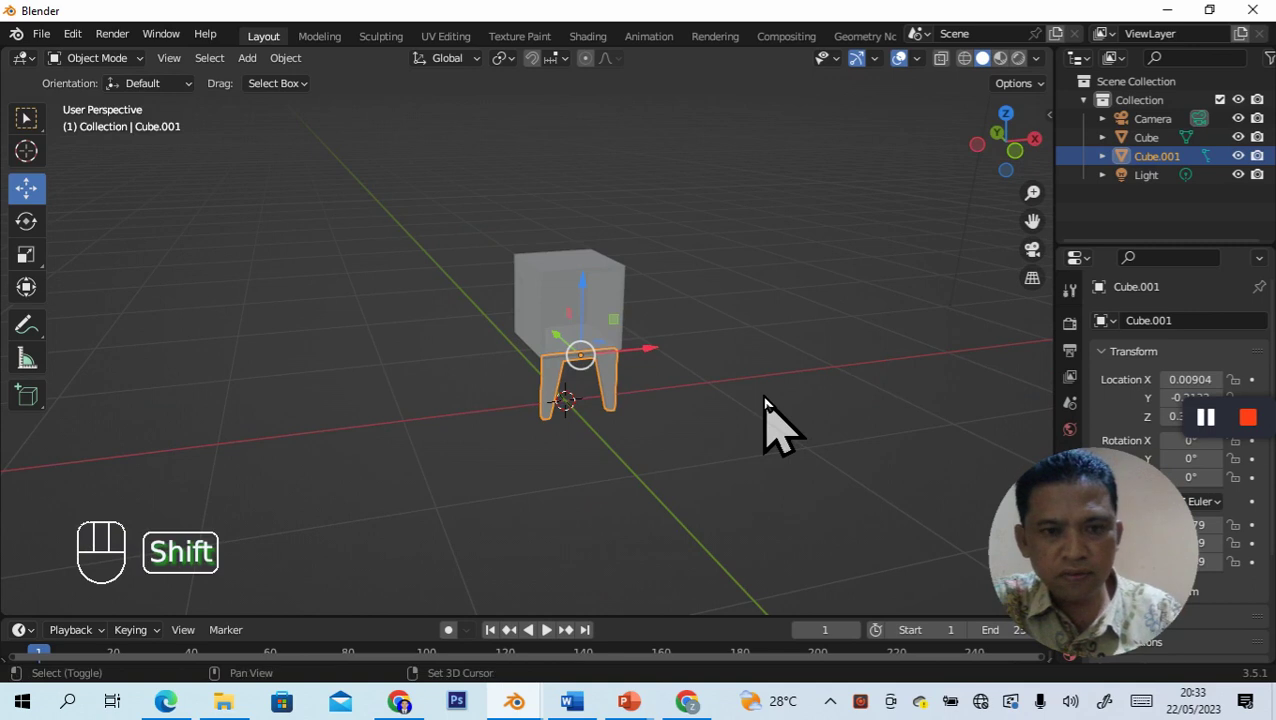
key("shift+d")
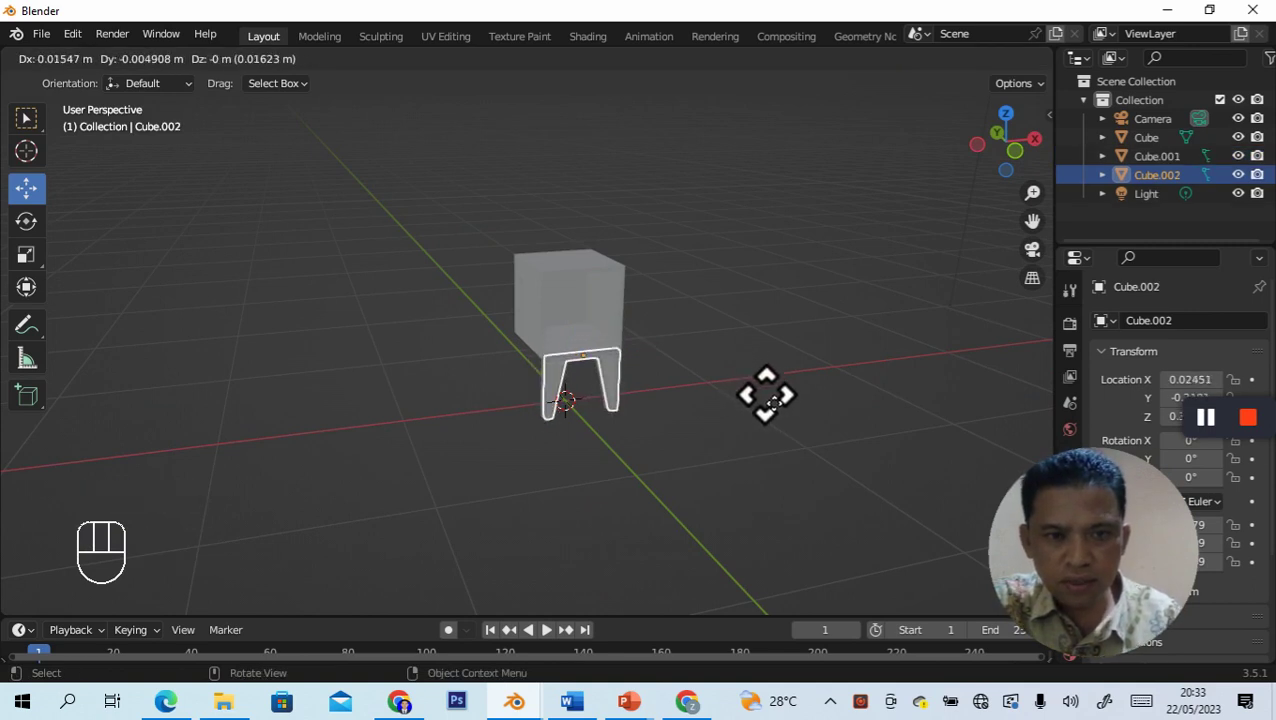
left_click(770, 405)
key("ctrl+z")
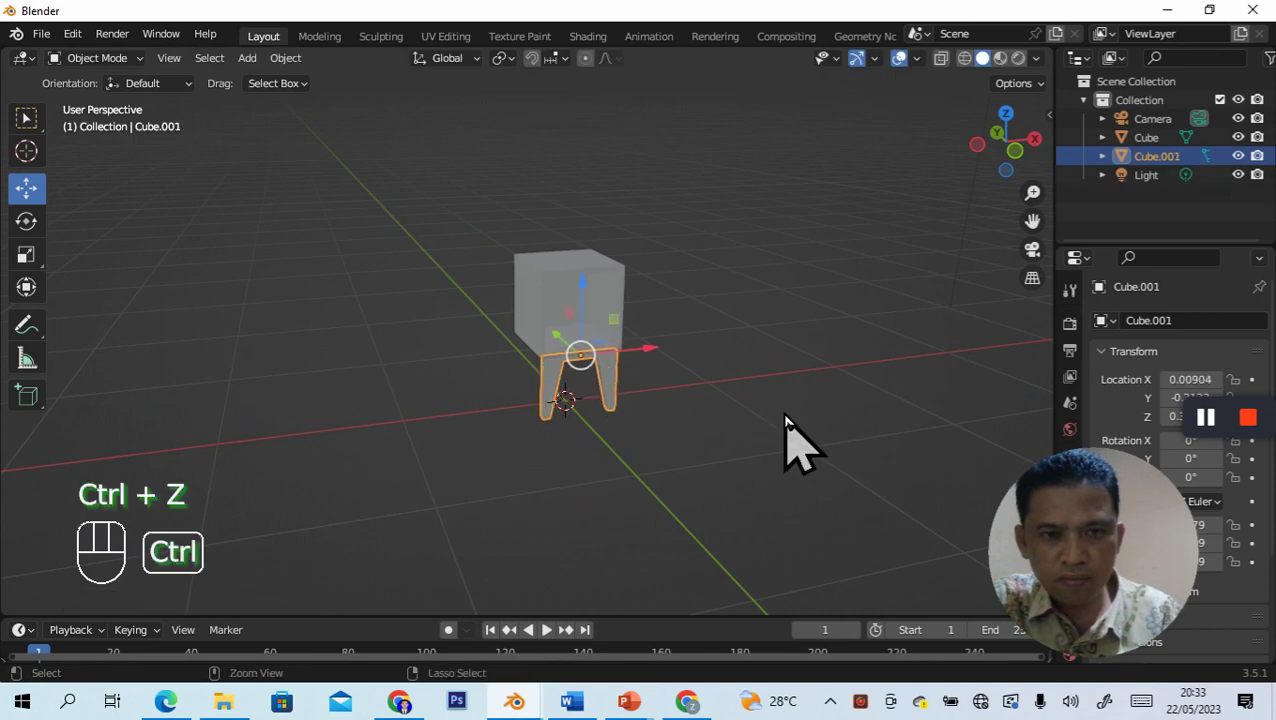
mouse_move(752, 456)
middle_mouse_down()
mouse_move(829, 441)
mouse_move(755, 443)
middle_mouse_up()
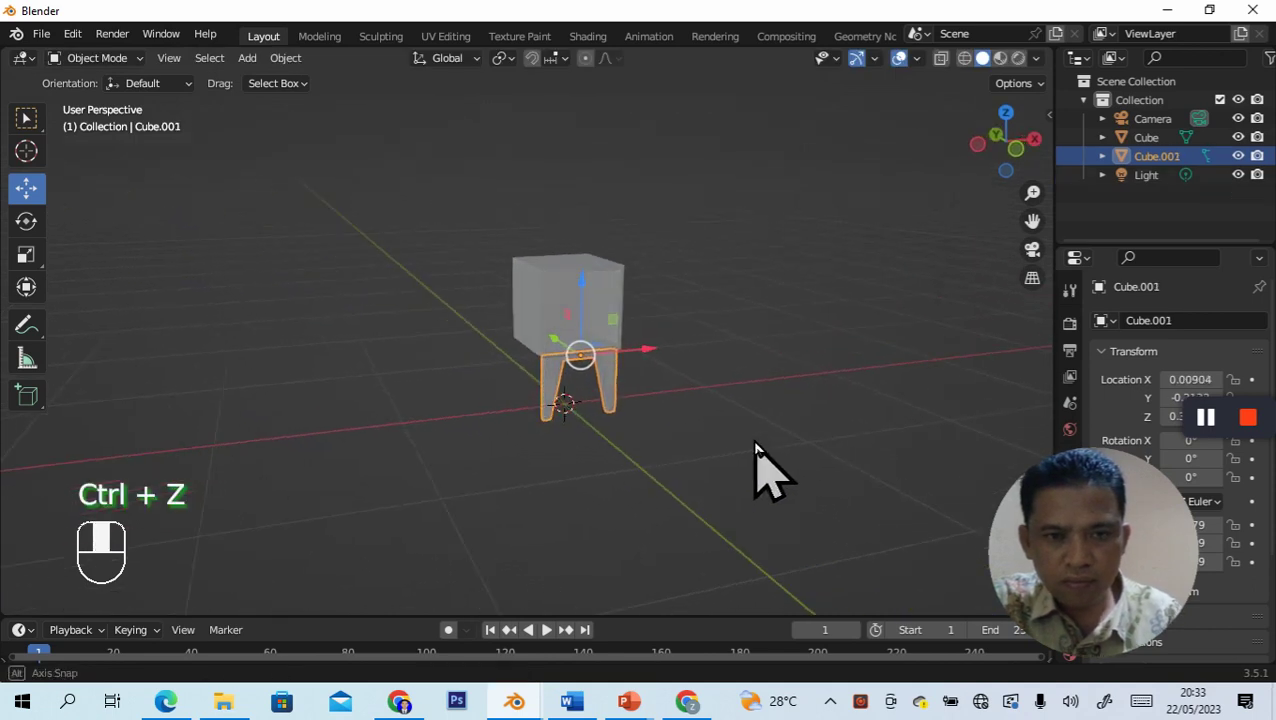
key("shift")
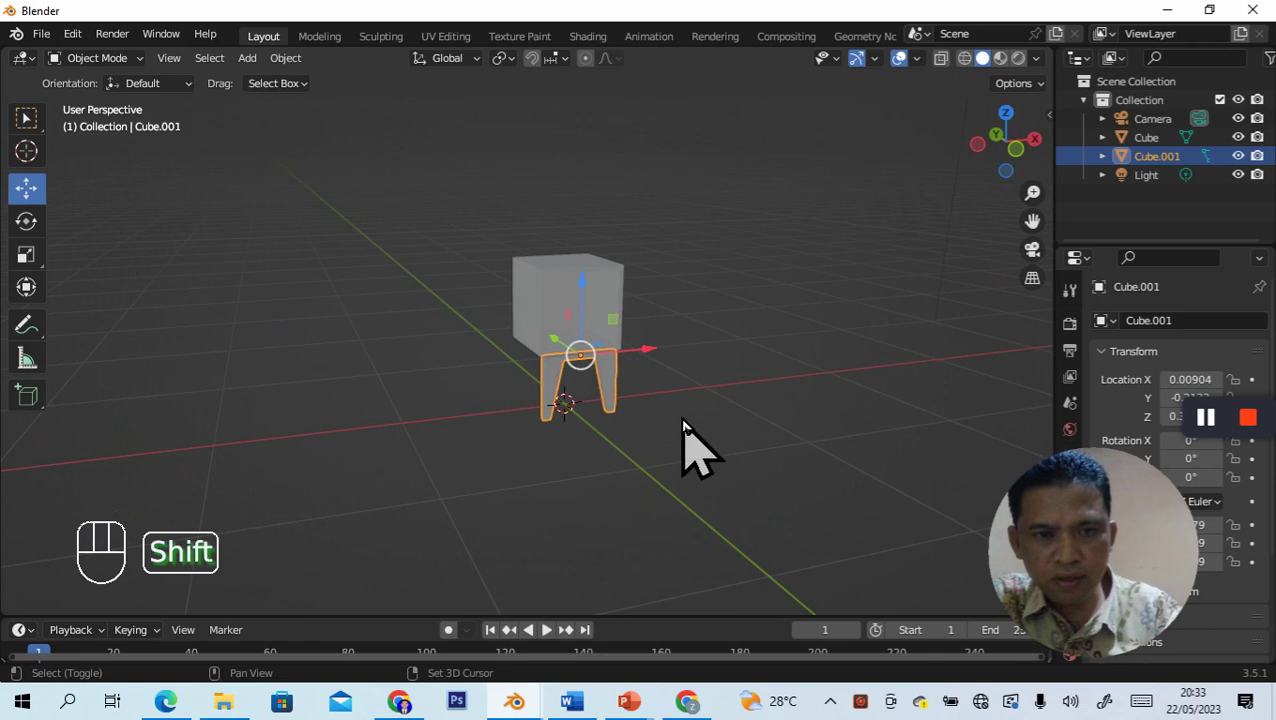
key("shift+d")
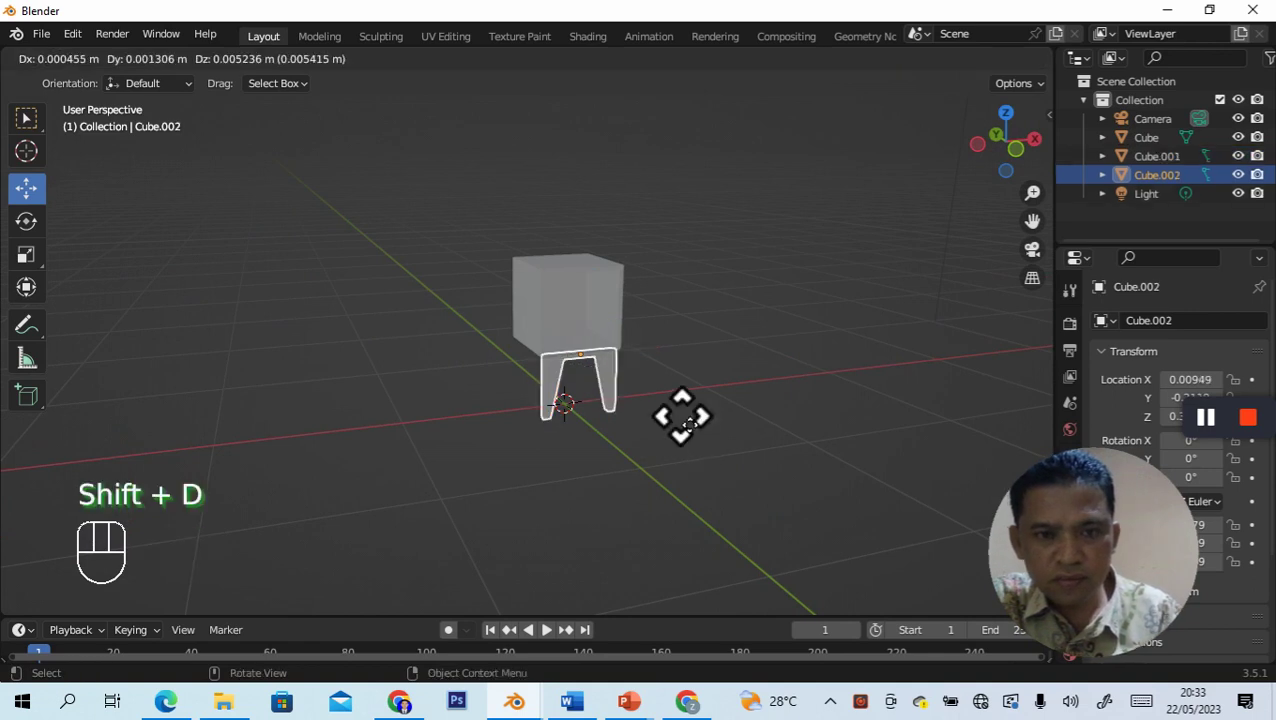
left_click(682, 418)
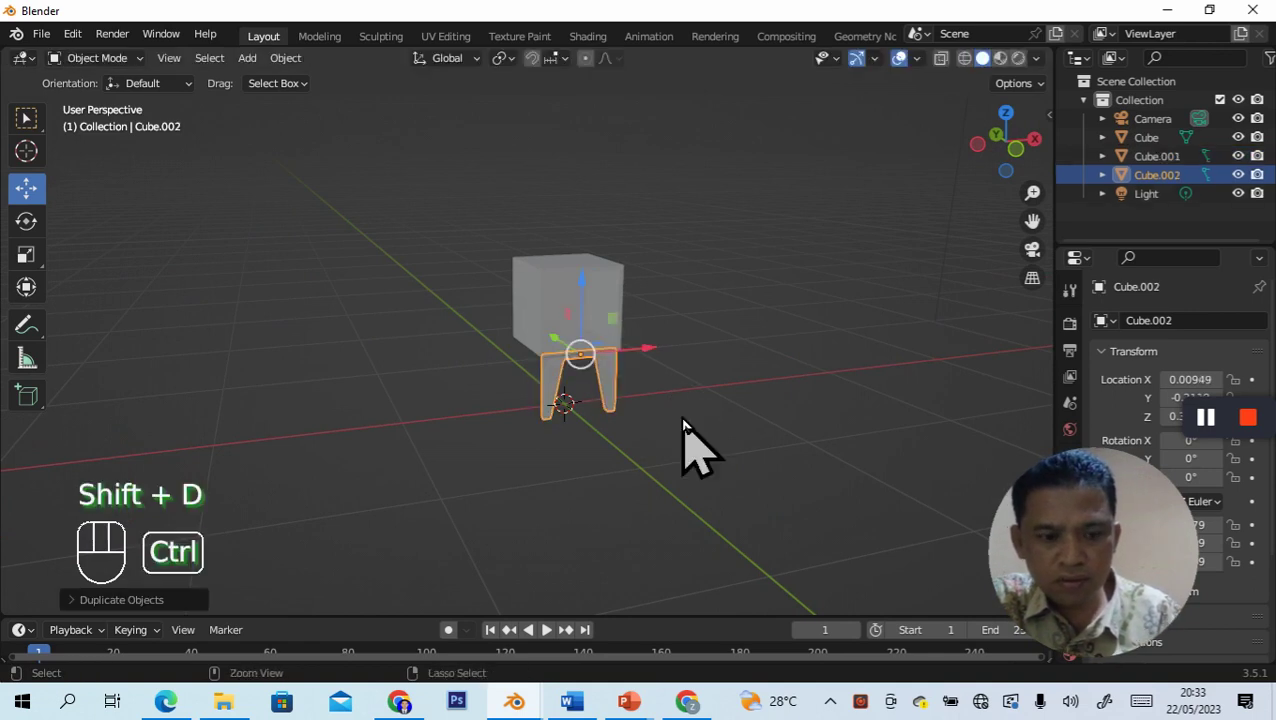
key("ctrl+z")
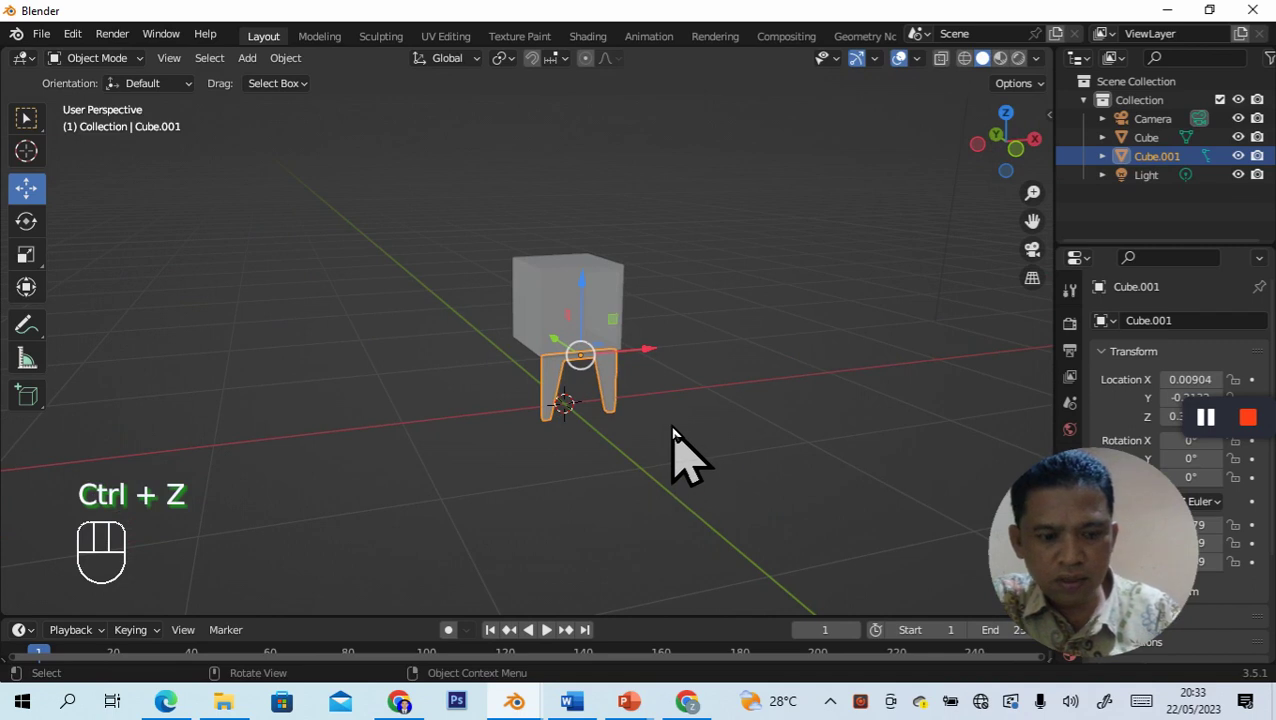
Step: Duplicate the leg frame beneath the box, leaving the copy in place over the original
key("shift")
key("shift+d")
left_click(672, 421)
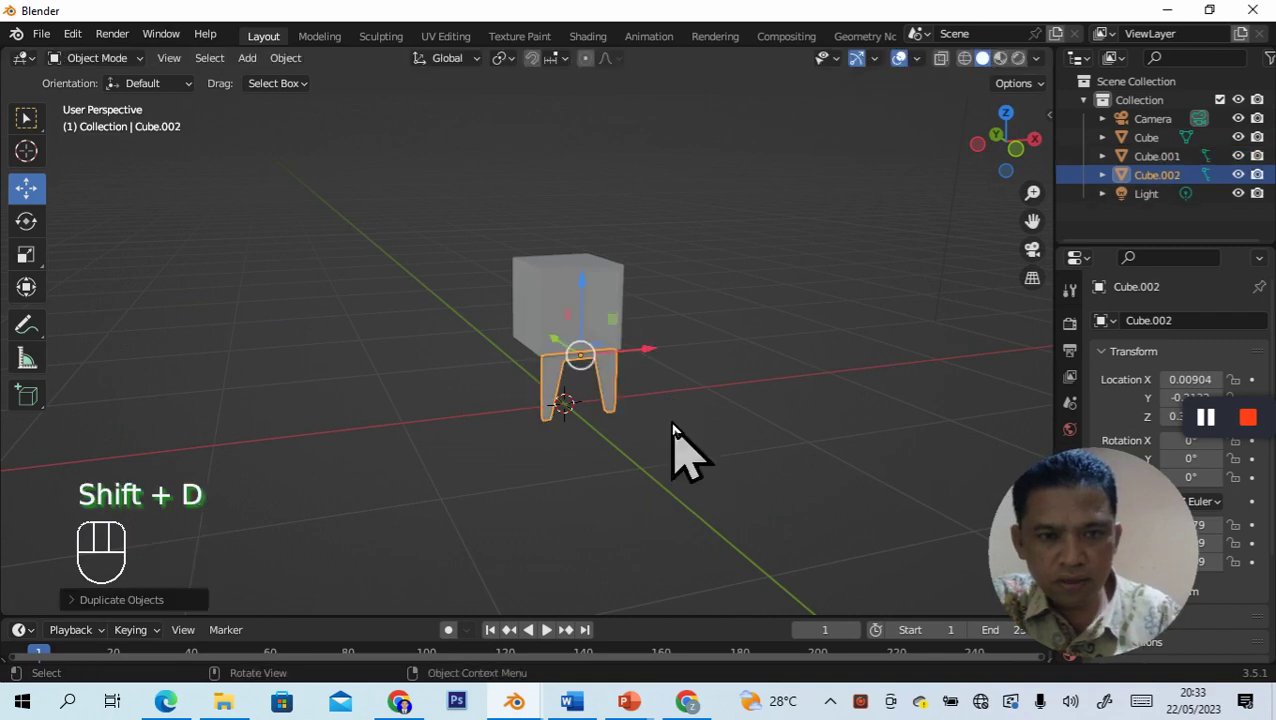
Step: Move the duplicated leg frame along Y to sit beneath the box's rear edge, and deselect it
middle_click_drag(763, 410, 478, 376)
left_click_drag(464, 342, 400, 350)
middle_click_drag(649, 413, 701, 396)
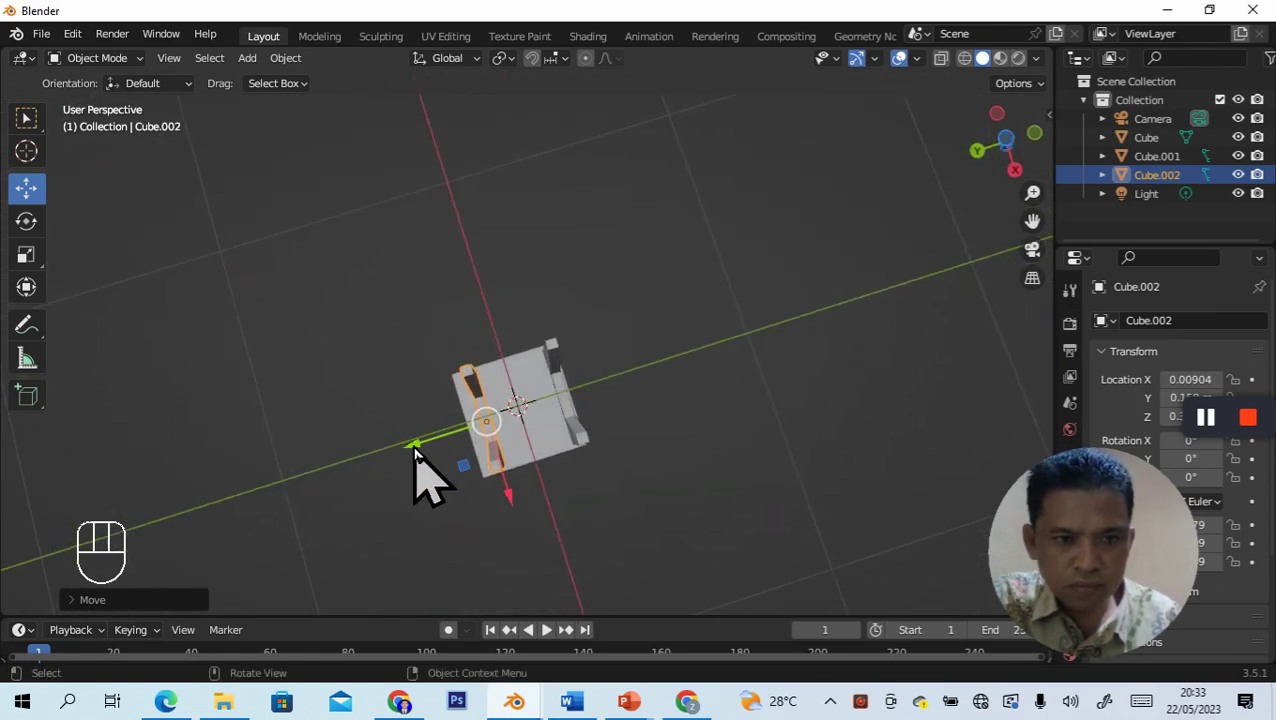
left_click_drag(416, 445, 402, 446)
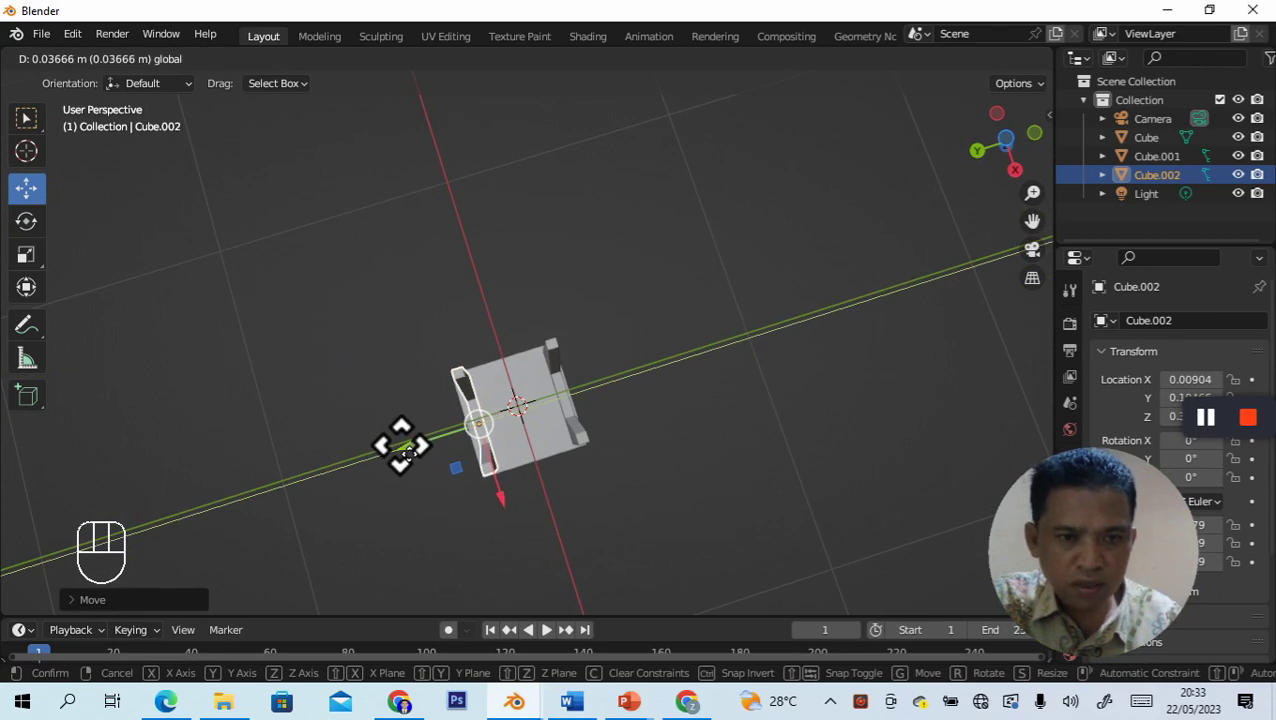
left_click_drag(401, 446, 400, 446)
middle_click_drag(755, 422, 675, 555)
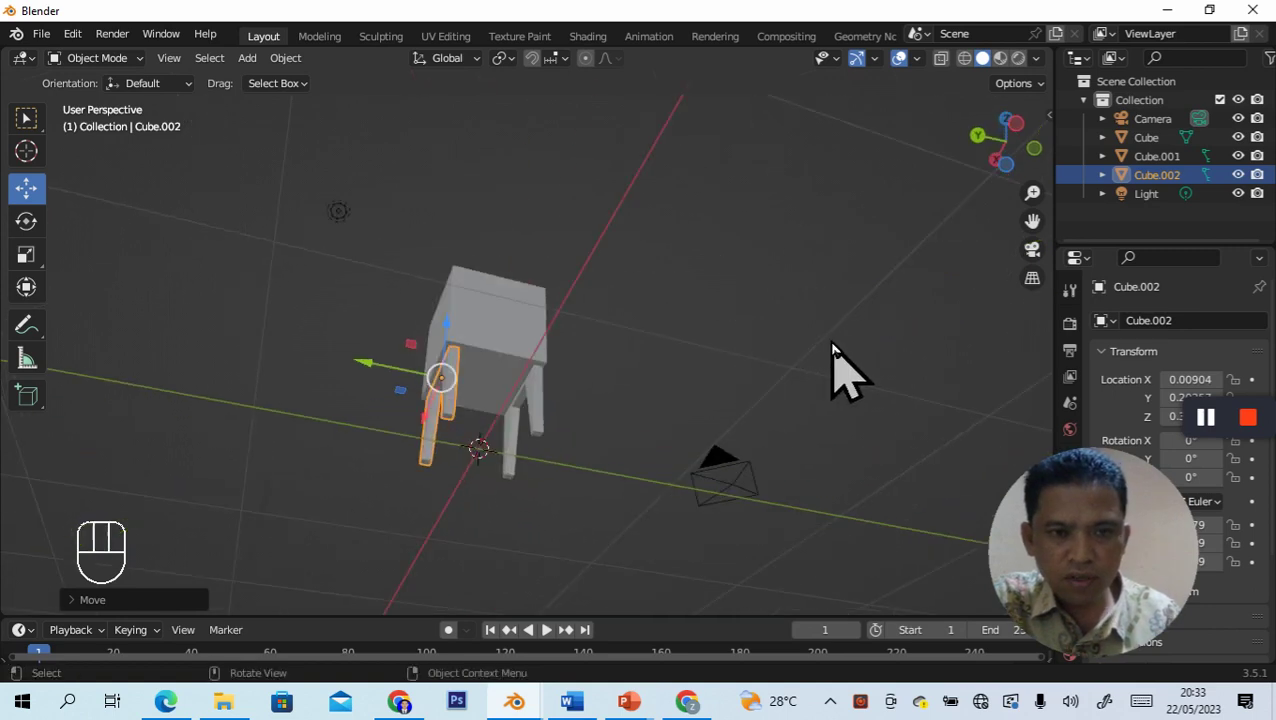
middle_click_drag(831, 347, 572, 447)
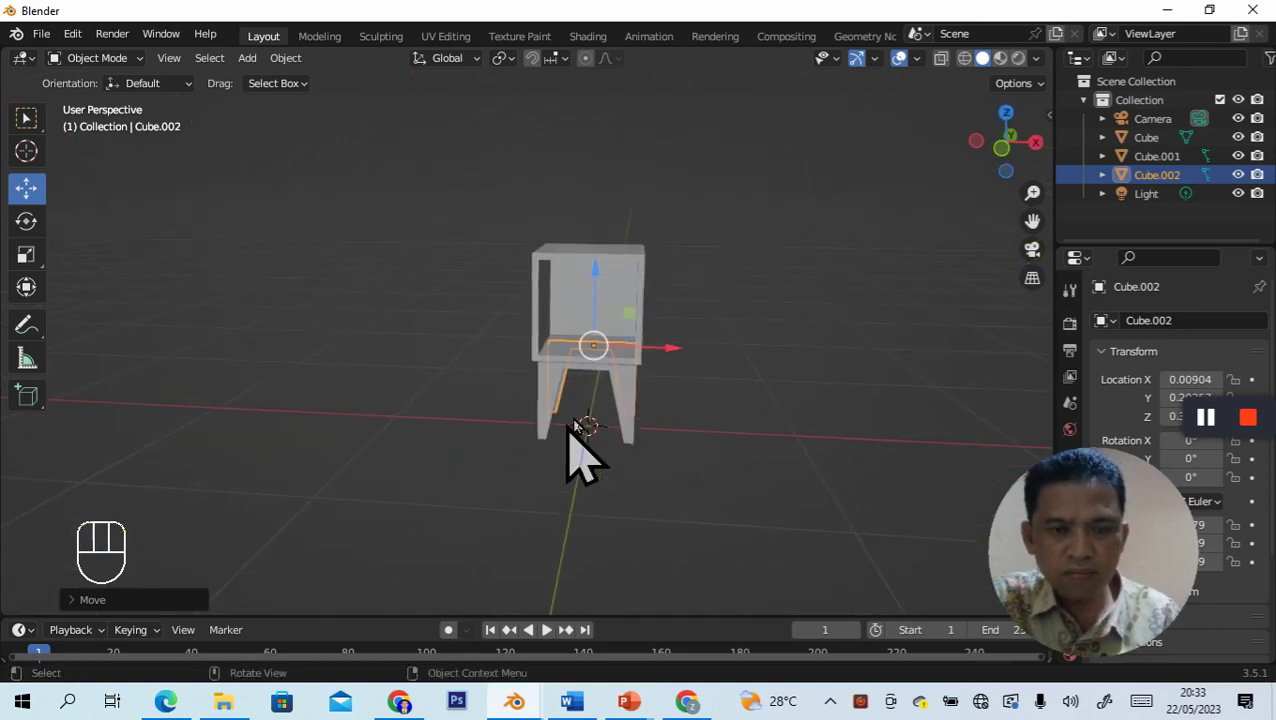
left_click(782, 452)
middle_click_drag(845, 430, 726, 398)
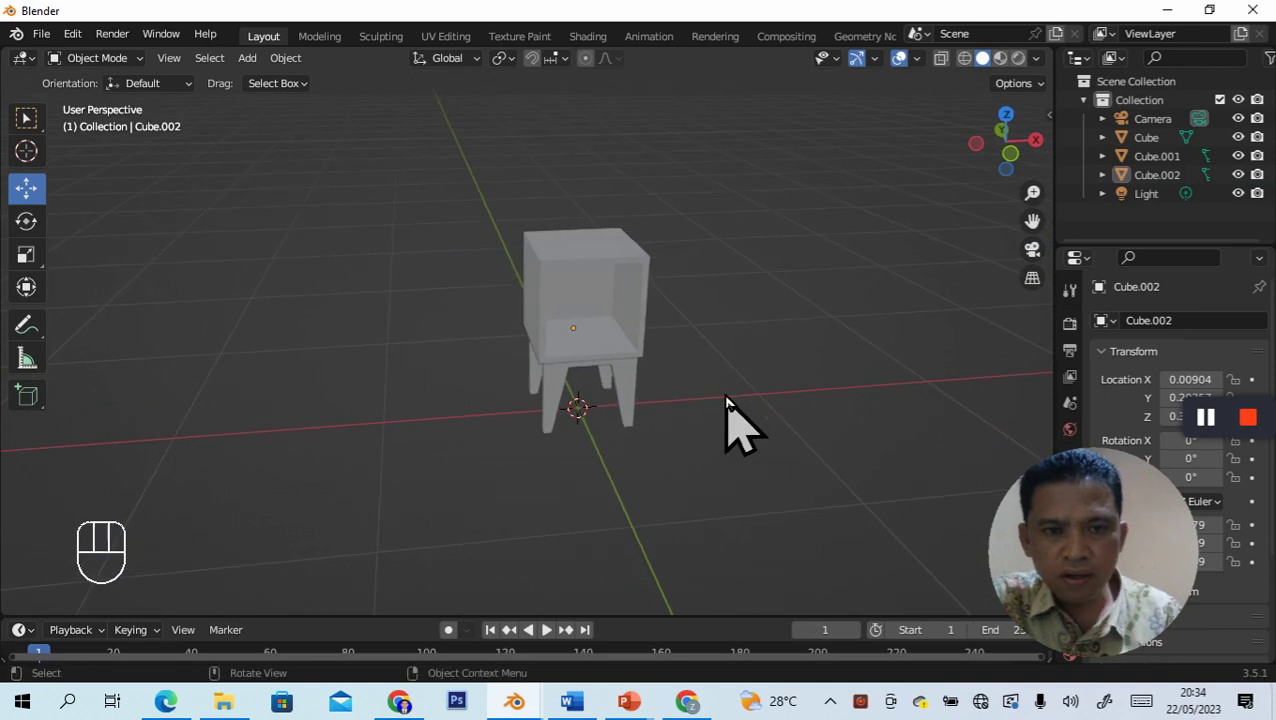
Step: Enter Edit Mode on the rear leg frame and switch to face selection with the Select Box tool
scroll(726, 398, "up", 1)
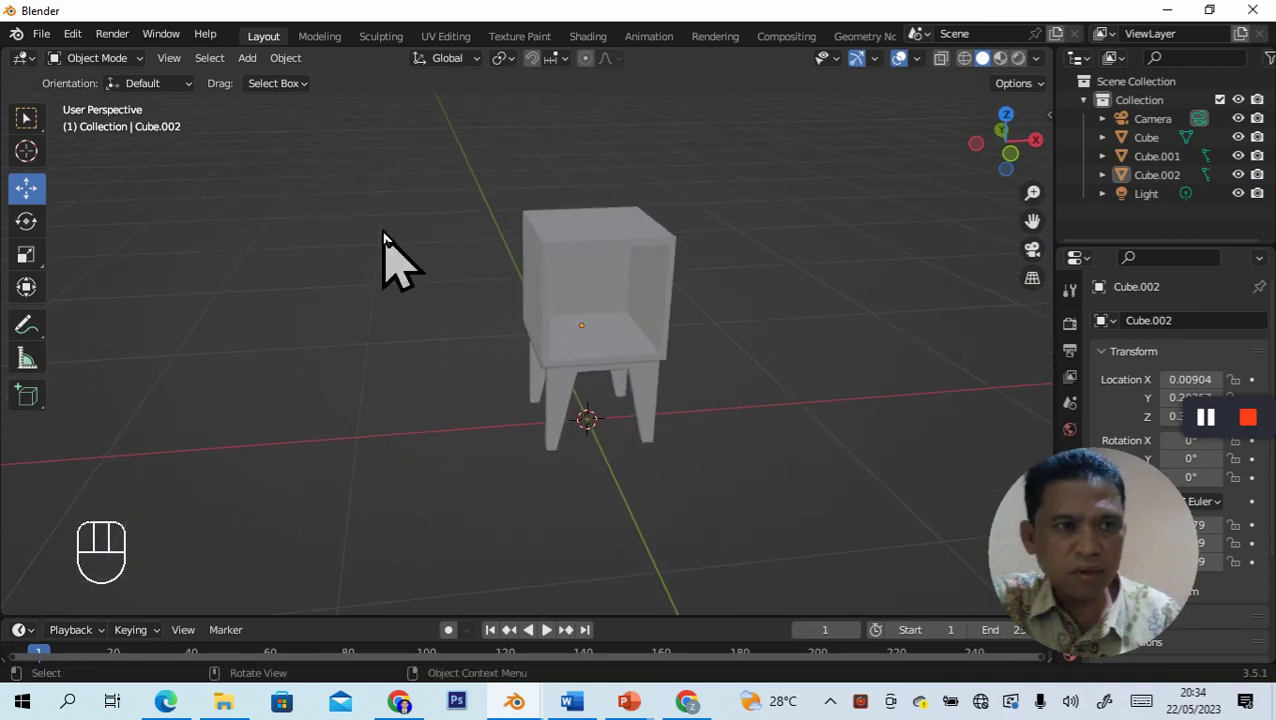
left_click(139, 60)
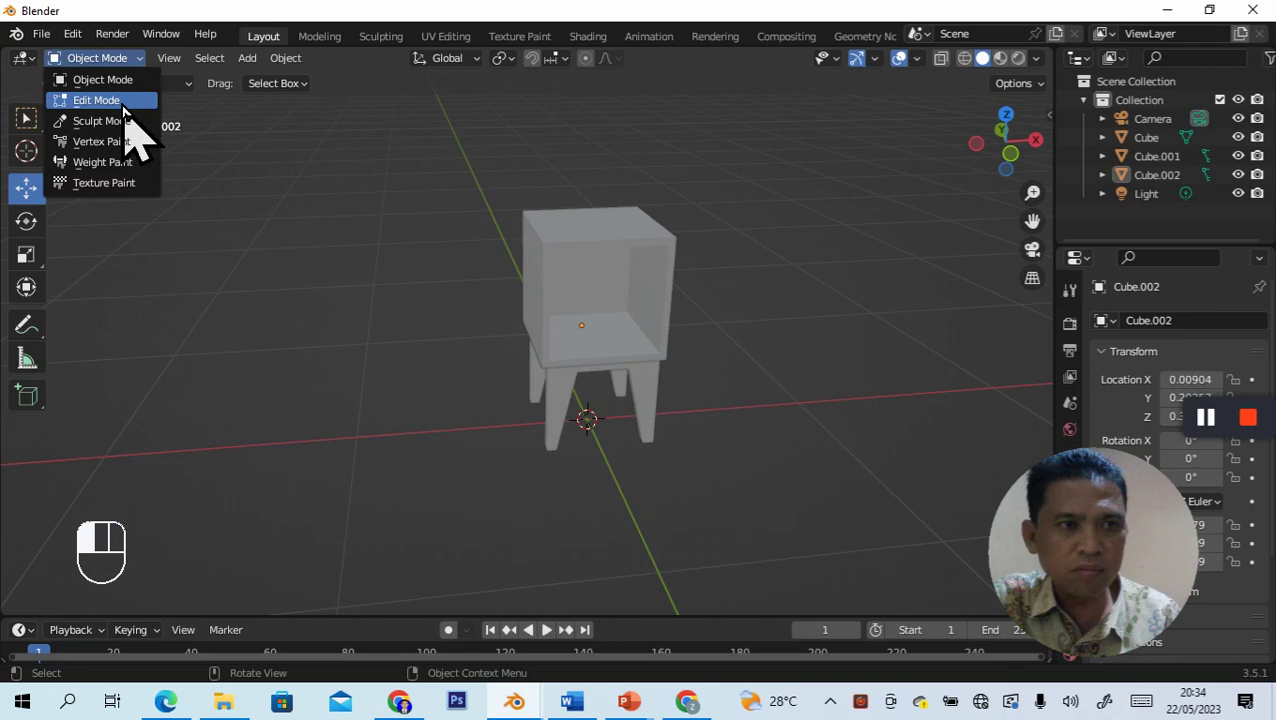
left_click(118, 100)
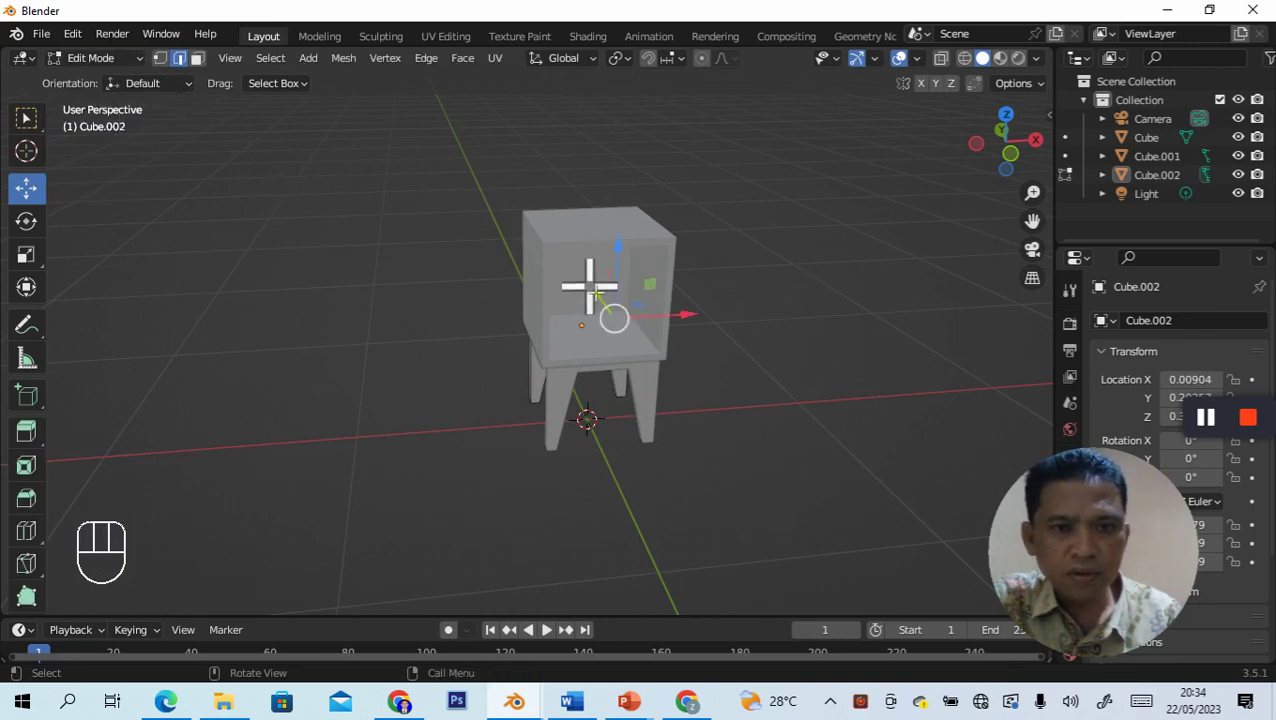
middle_click_drag(775, 298, 760, 276)
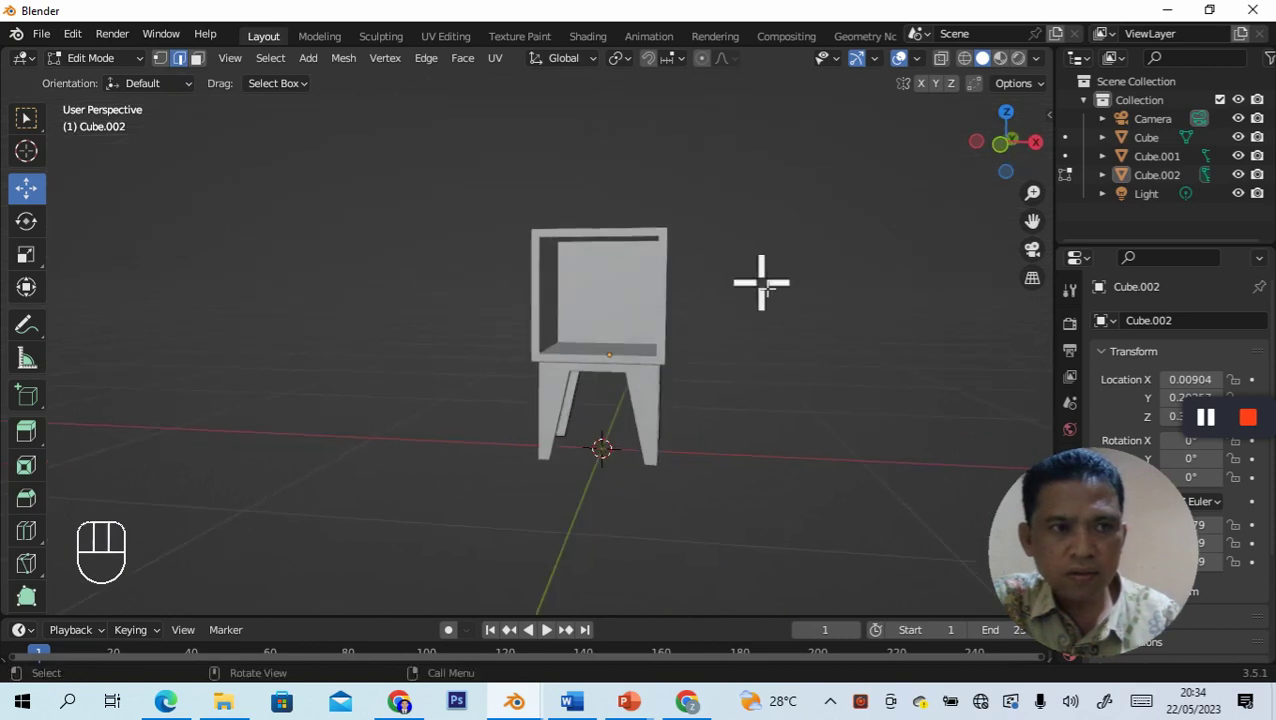
left_click(197, 59)
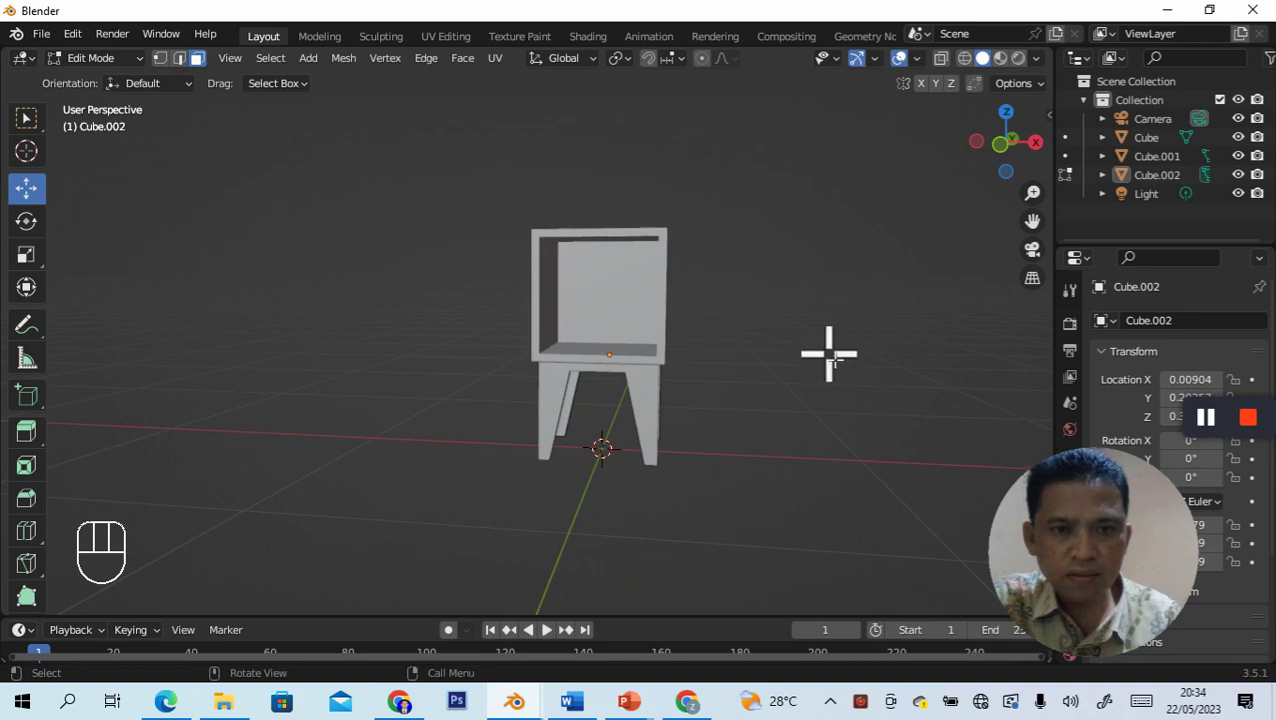
middle_click_drag(829, 353, 863, 379)
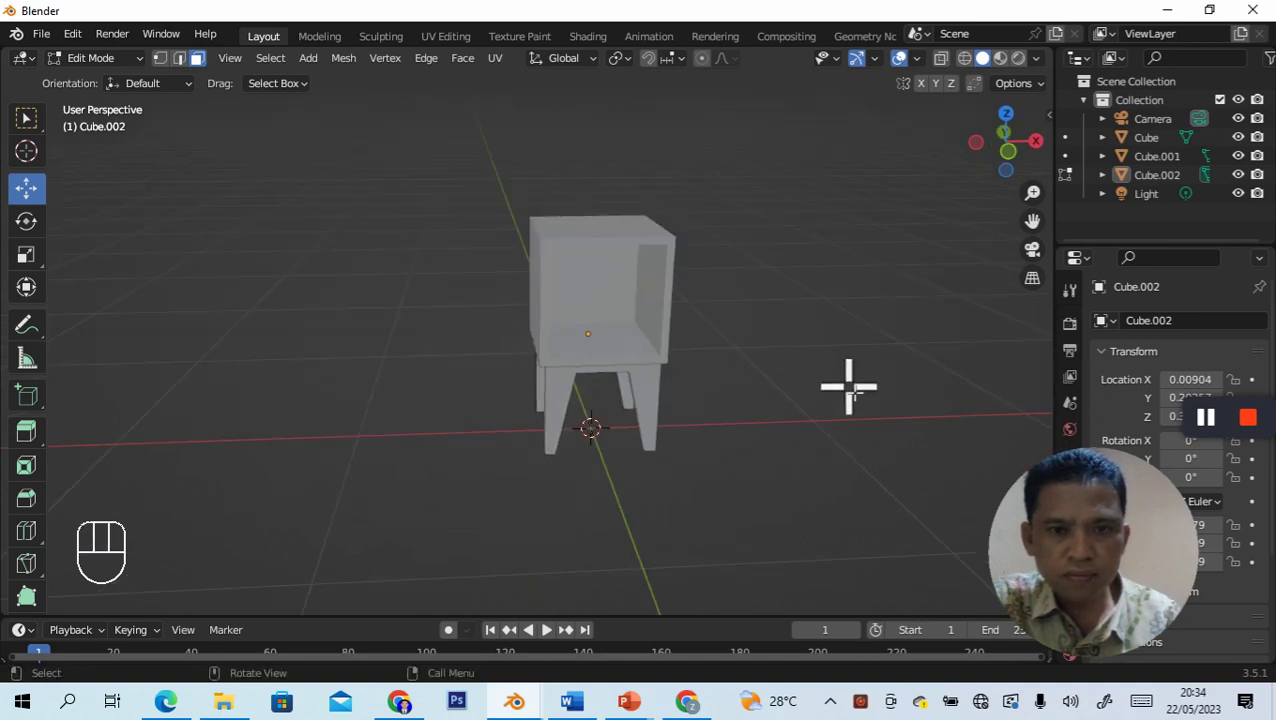
middle_click_drag(850, 349, 155, 214)
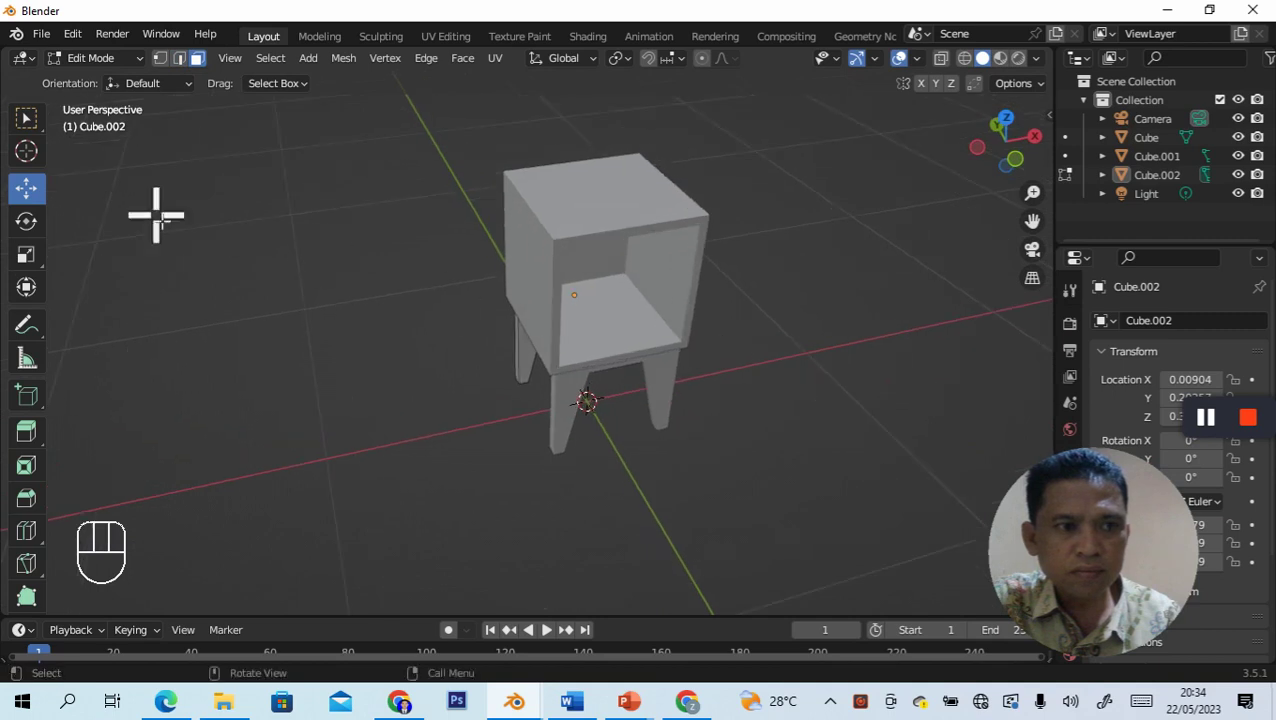
left_click(26, 118)
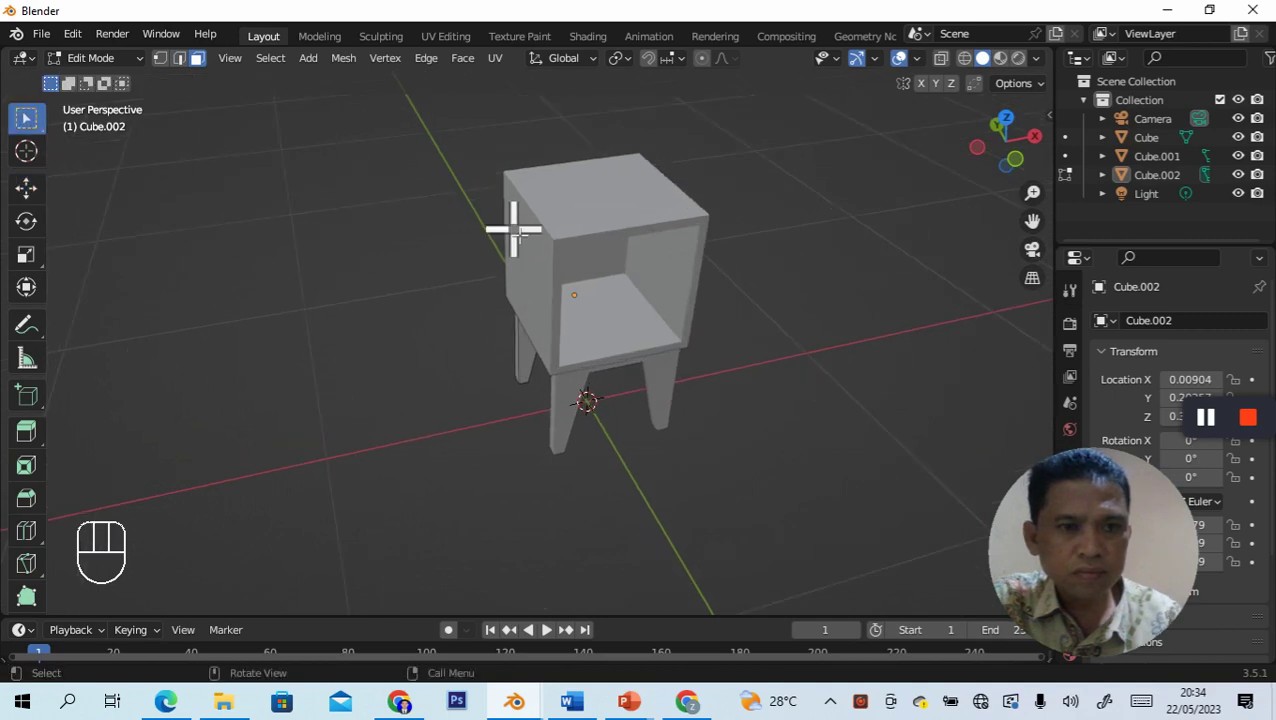
Step: Return to Object Mode, select the hollow box and enter Edit Mode on it
middle_click_drag(753, 345, 610, 285)
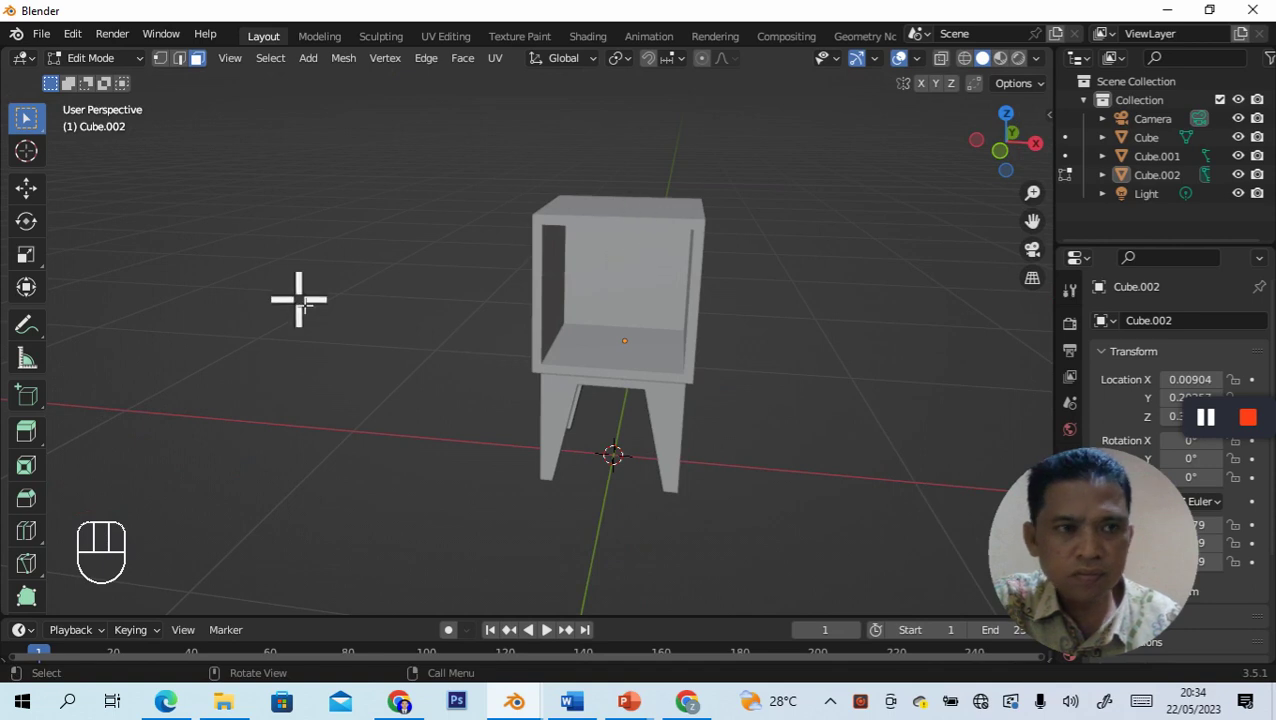
middle_click_drag(263, 251, 205, 140)
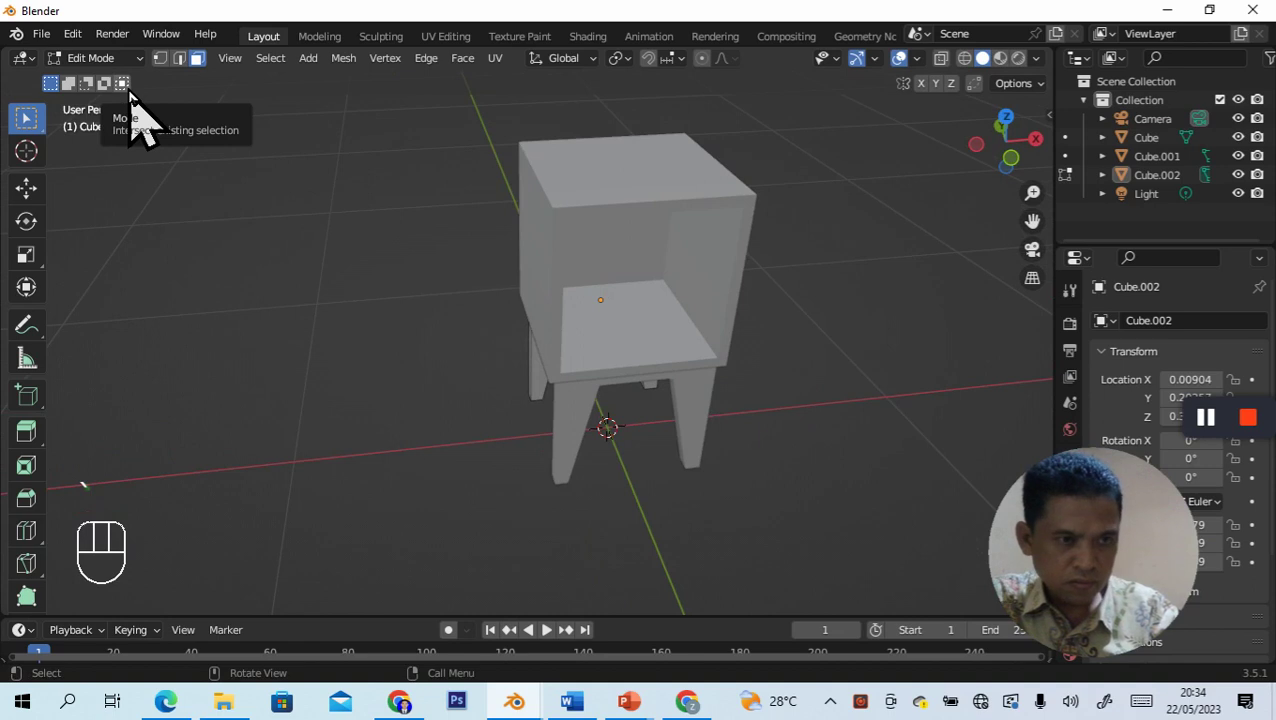
key("Tab")
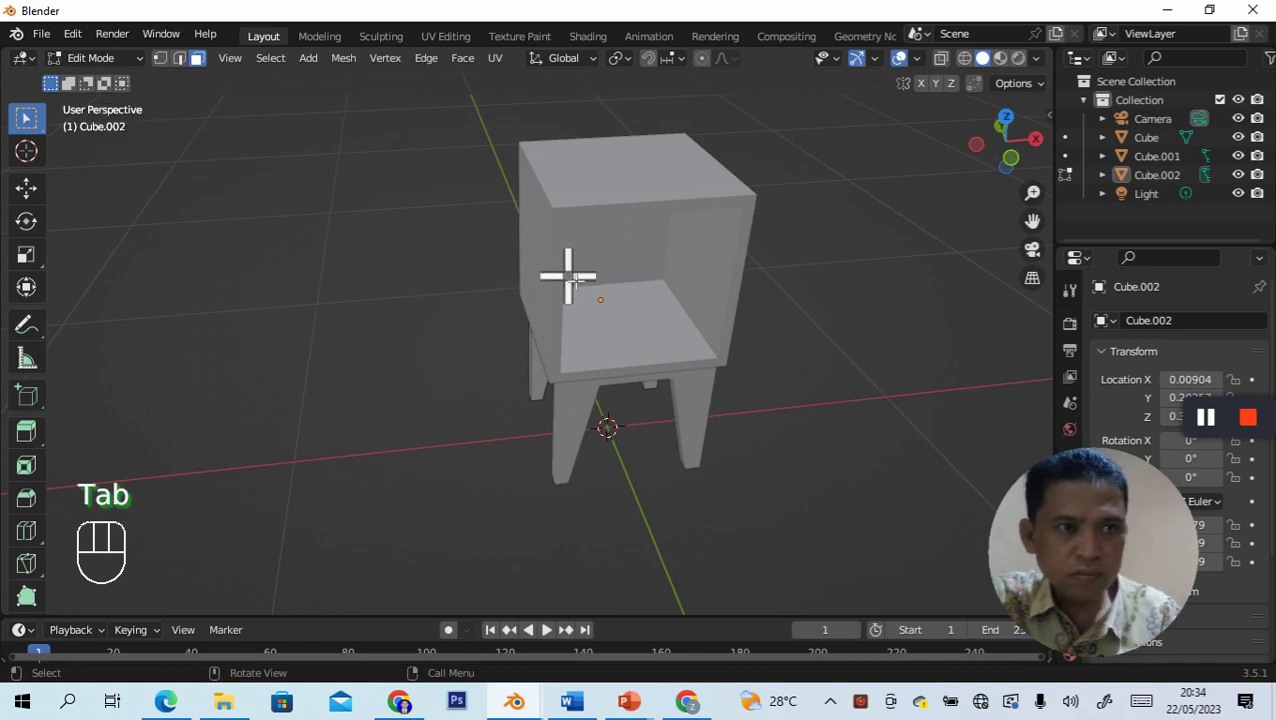
middle_click_drag(410, 389, 692, 398)
middle_click_drag(815, 444, 860, 433)
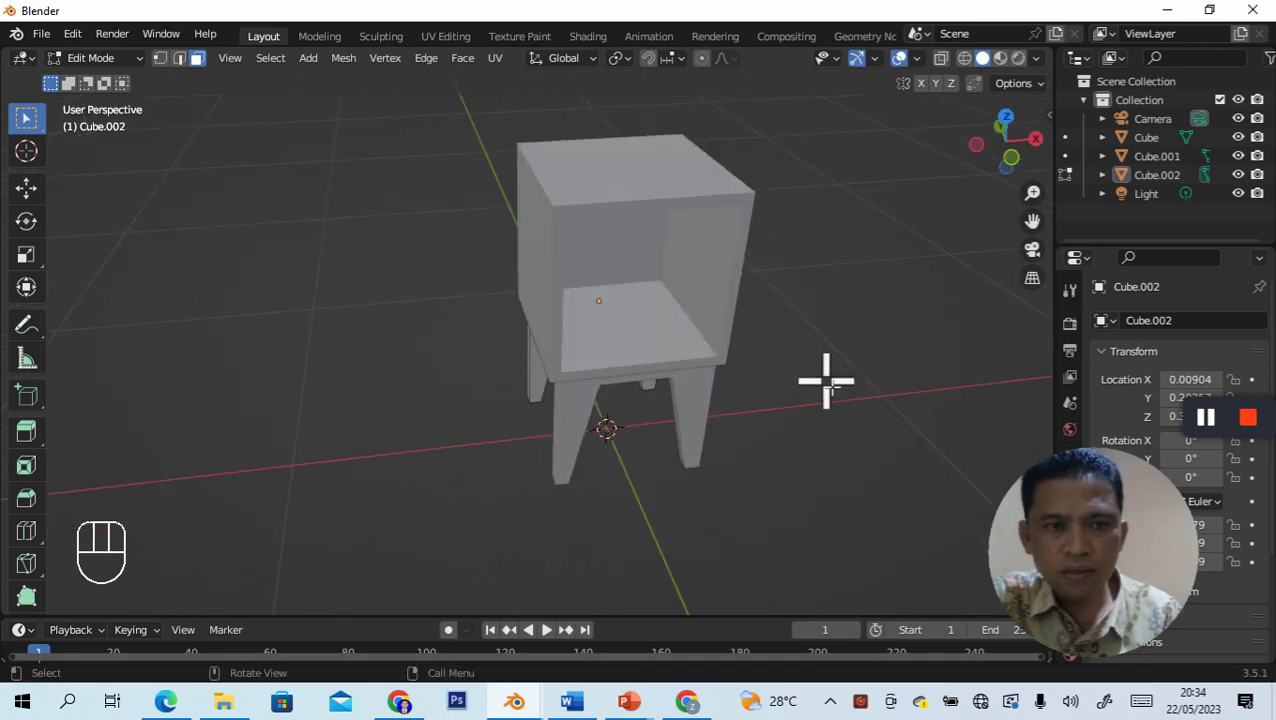
left_click(140, 58)
left_click(140, 78)
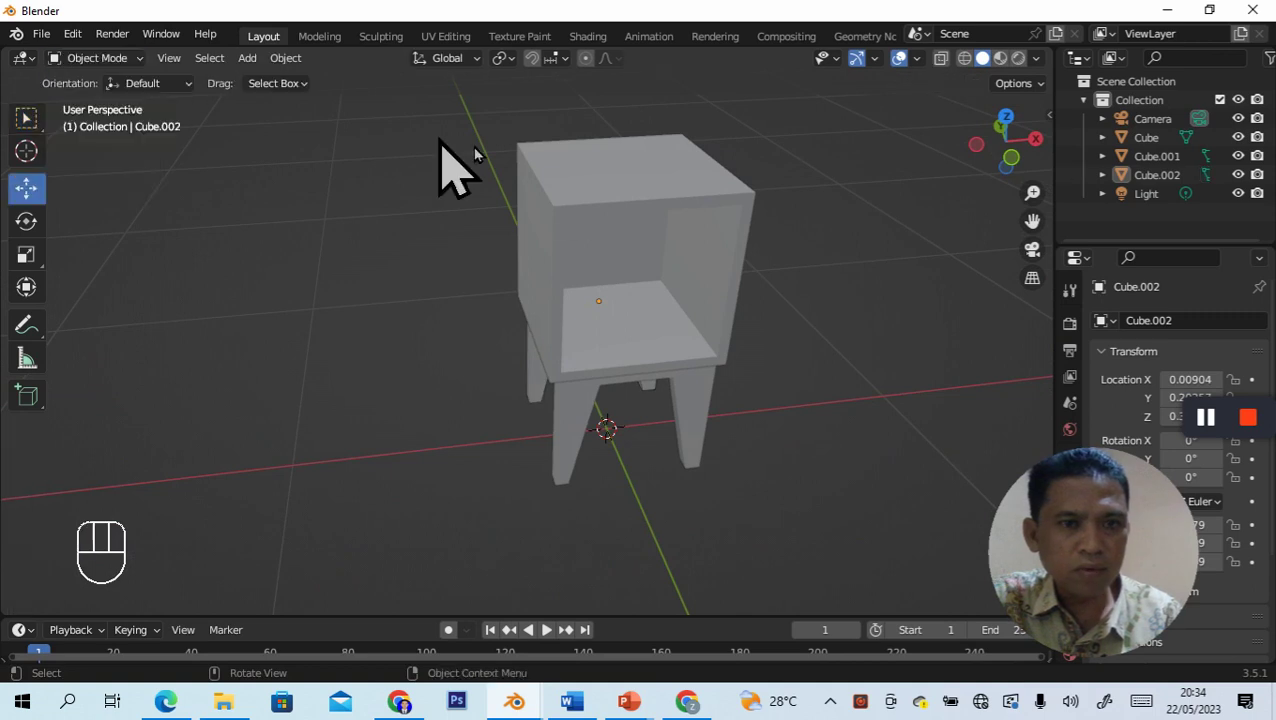
left_click(590, 205)
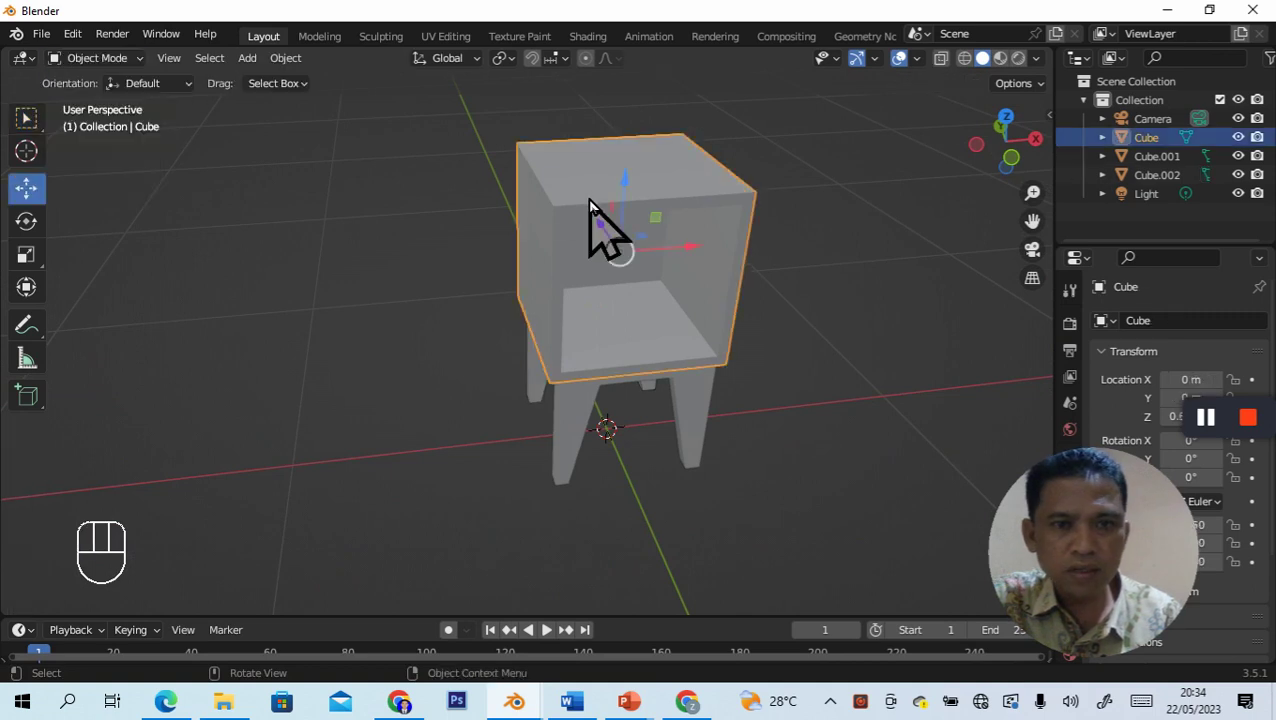
left_click(125, 58)
left_click(120, 101)
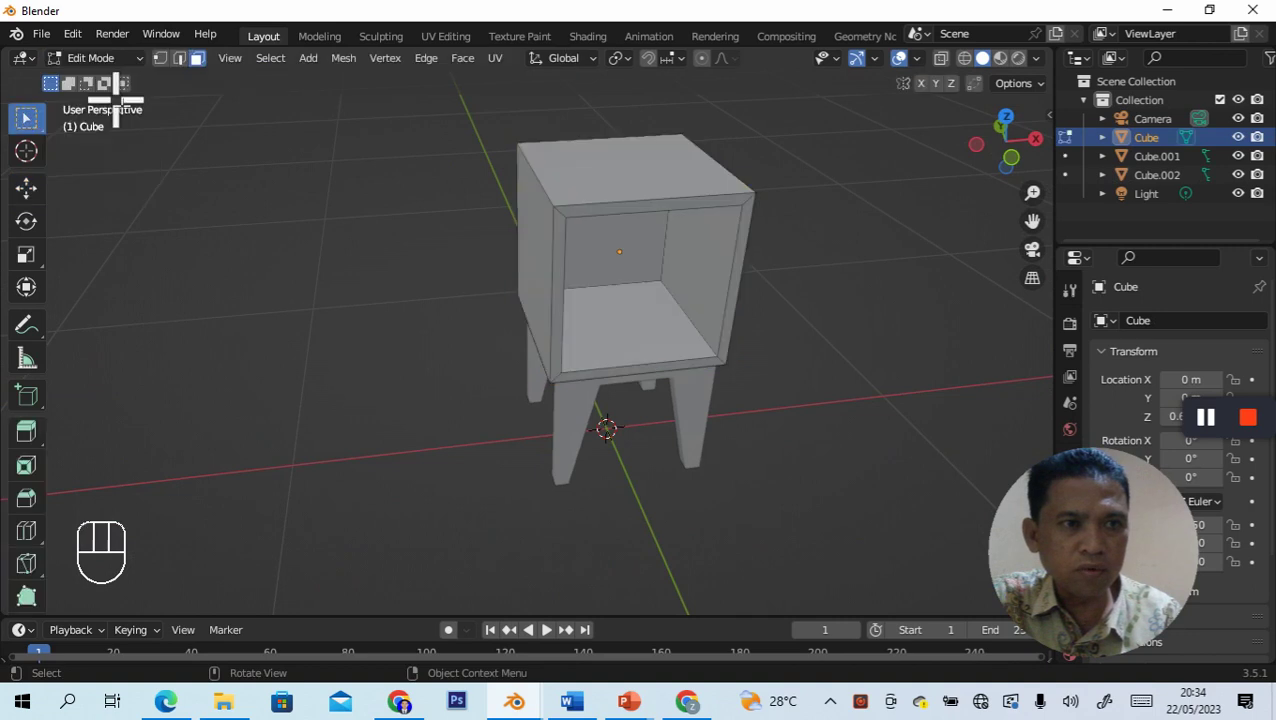
Step: Duplicate the box's inner back face and move the copy along Y, out in front of the open side
left_click(179, 58, "shift")
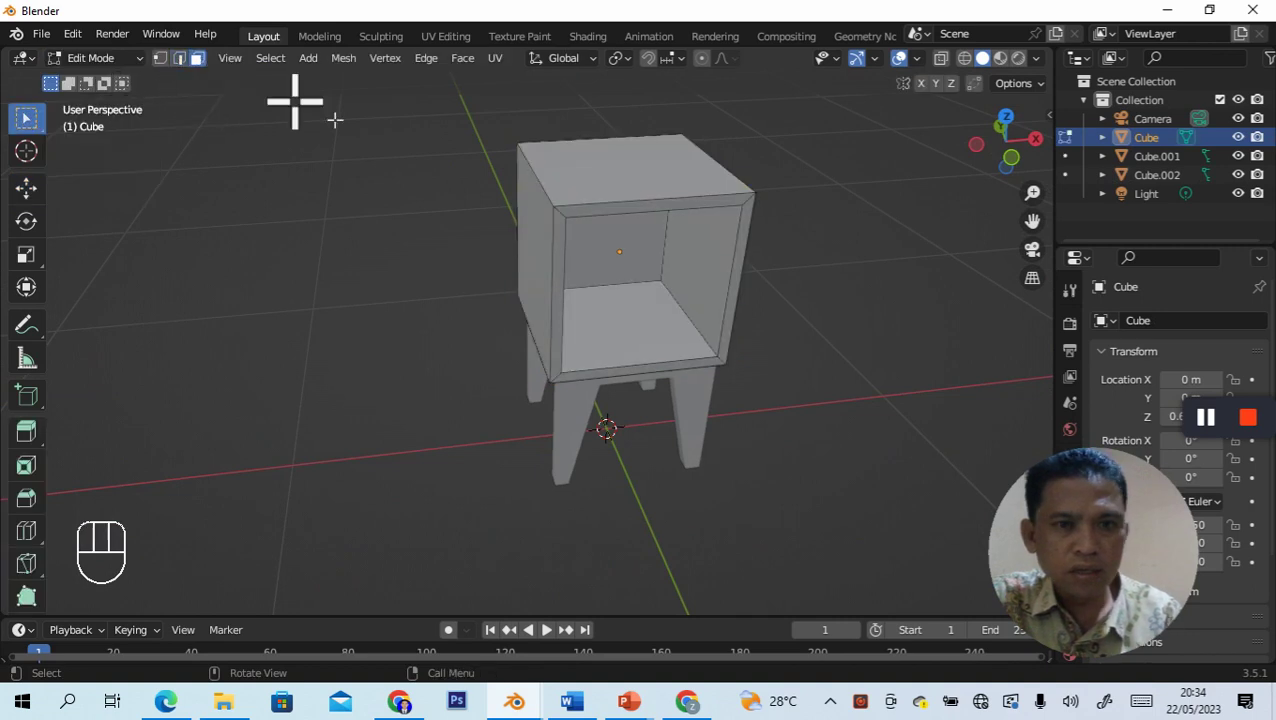
left_click(632, 250)
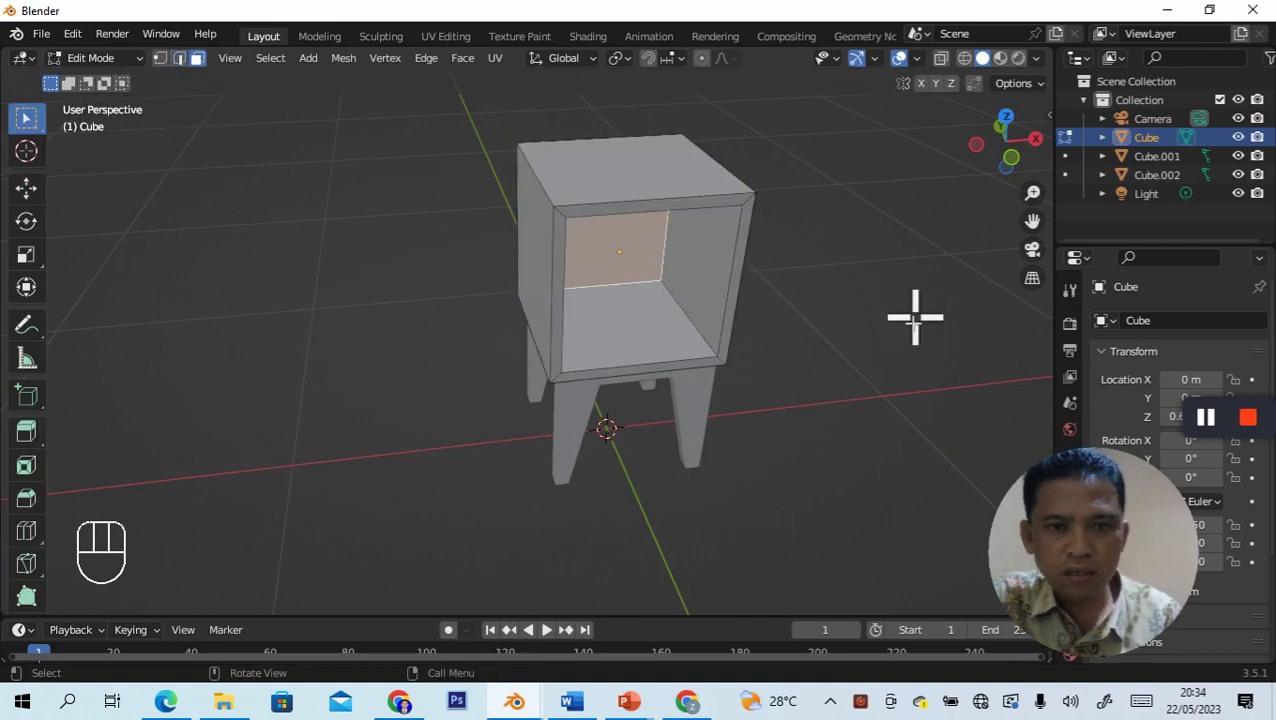
key("shift")
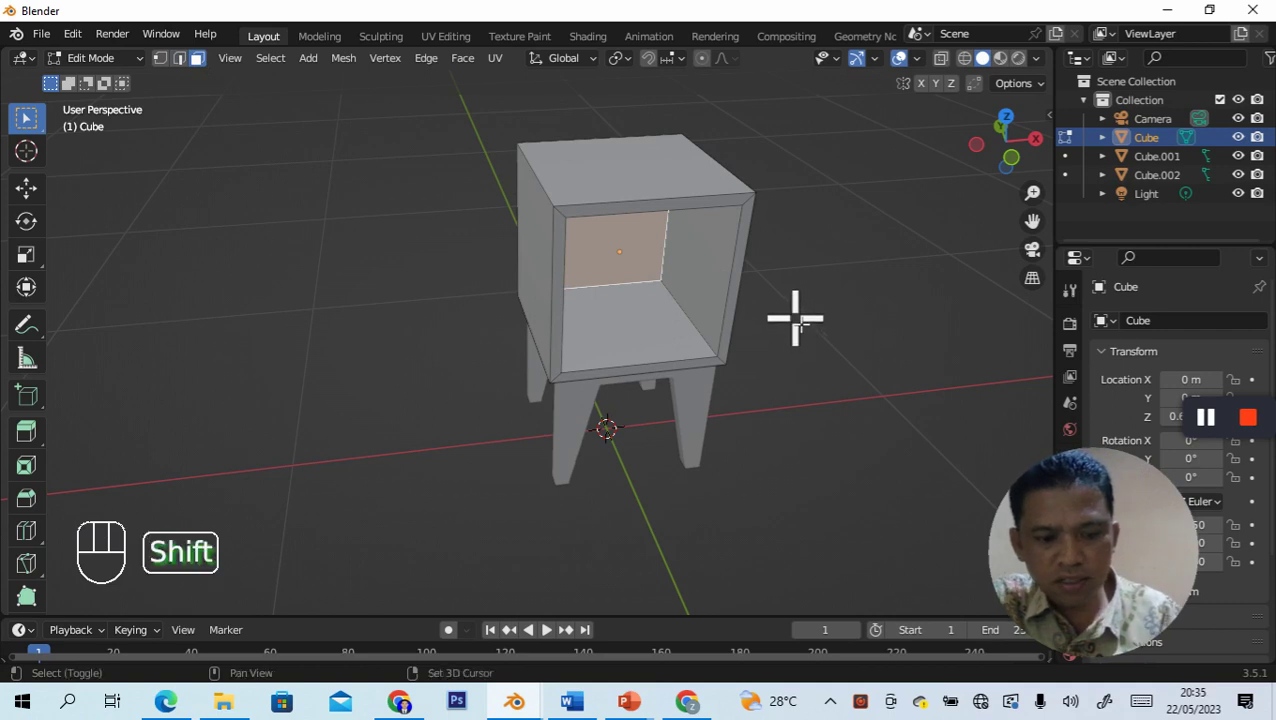
key("shift+d")
left_click(795, 318)
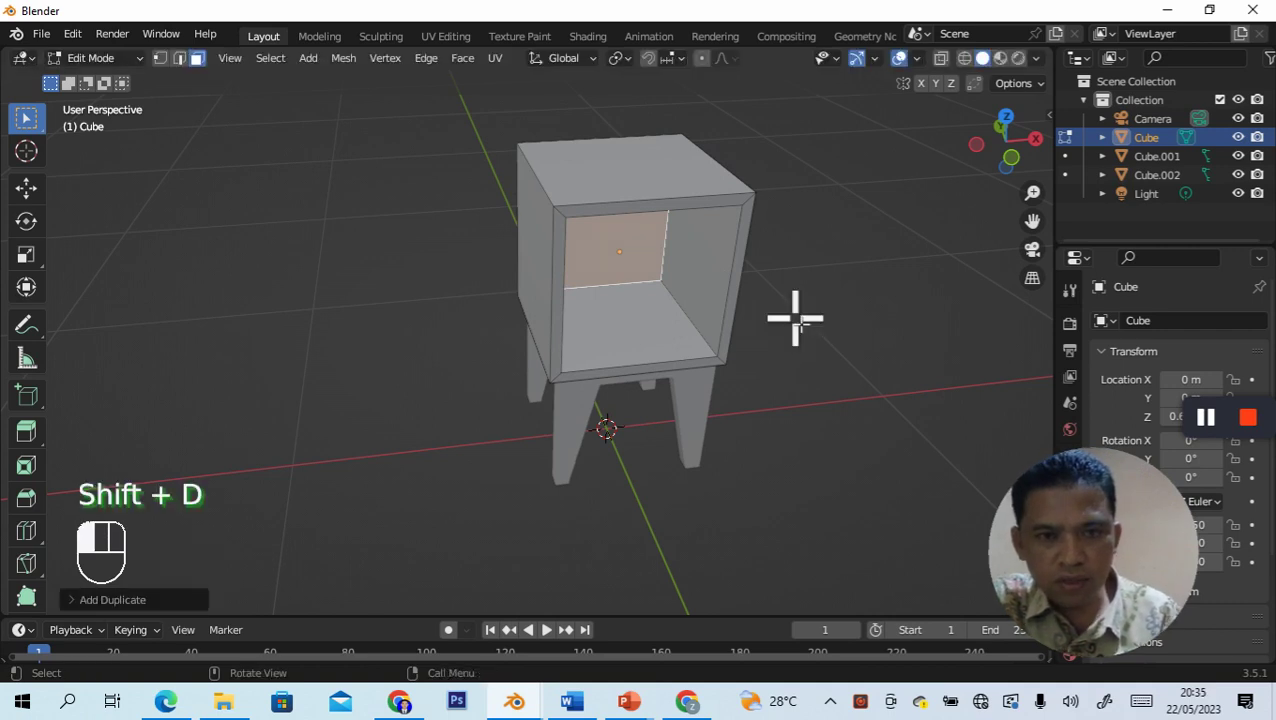
left_click(27, 188)
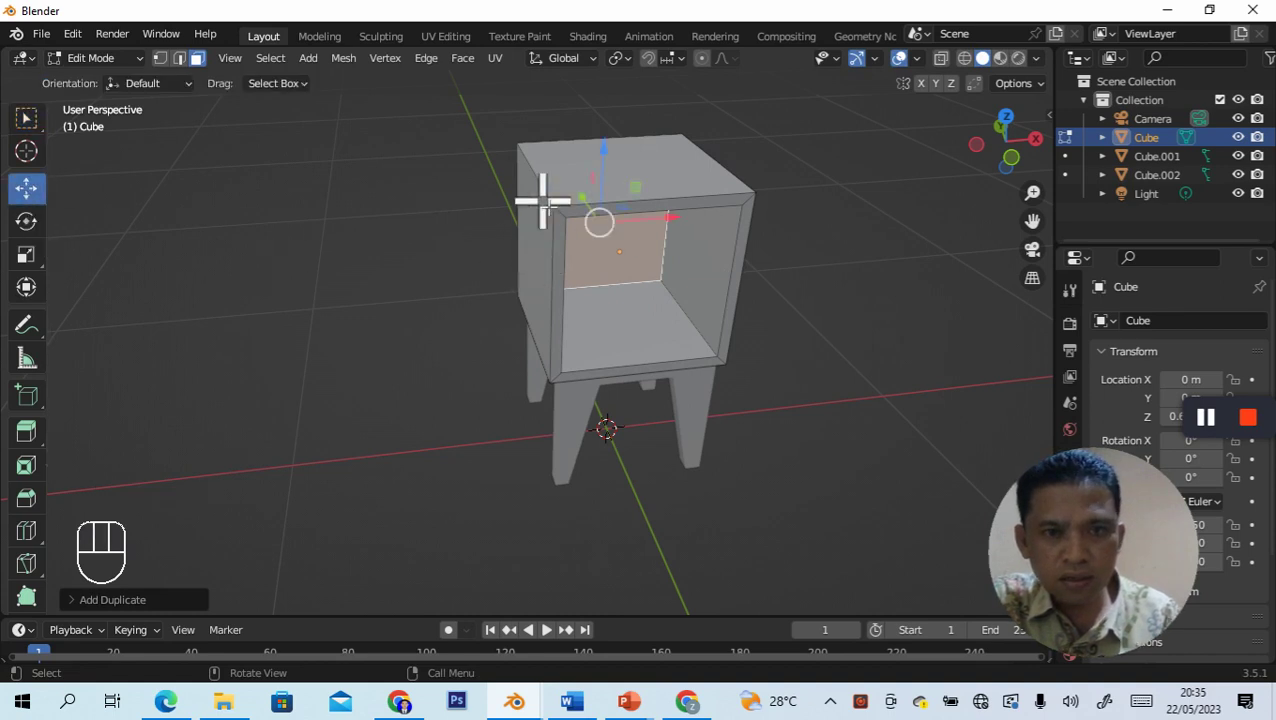
left_click_drag(580, 200, 661, 387)
middle_click_drag(300, 431, 416, 430)
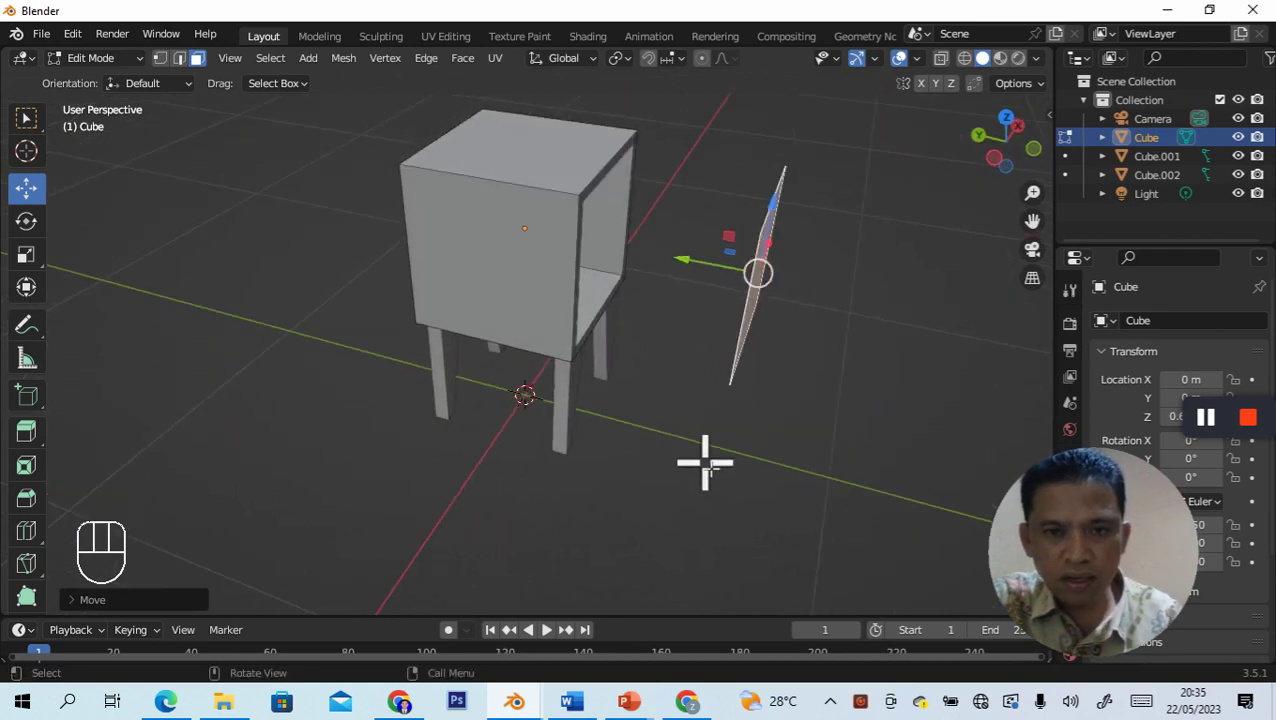
Step: Deselect the duplicated panel face in front of the box and return to Object Mode
middle_click_drag(705, 462, 717, 393)
left_click(840, 430)
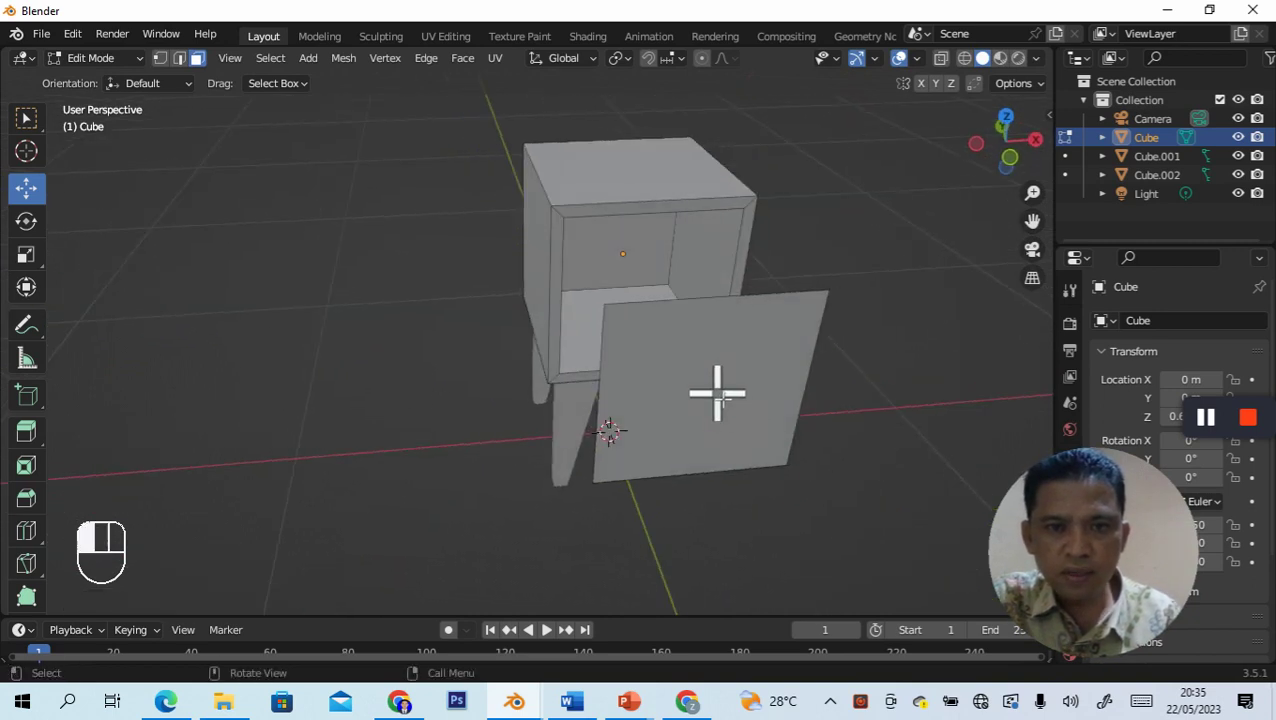
left_click(717, 393)
left_click_drag(708, 556, 823, 492)
middle_click_drag(823, 492, 730, 425)
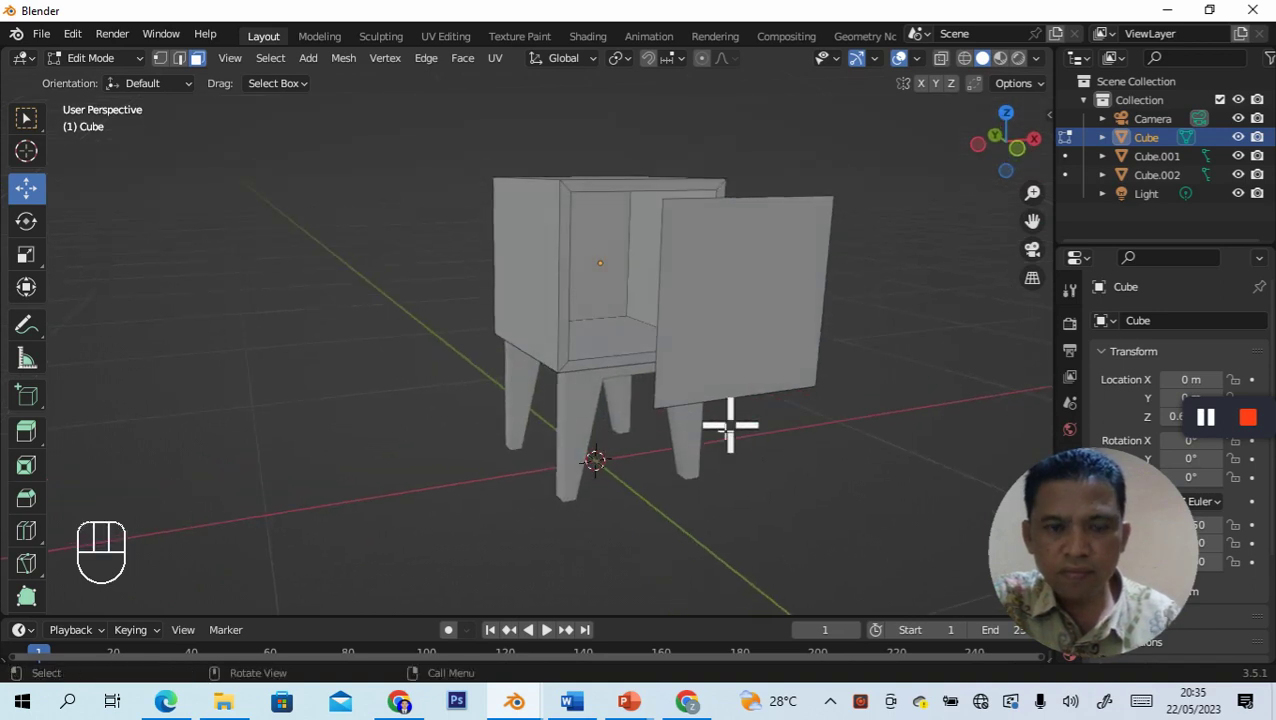
left_click(127, 60)
left_click(118, 80)
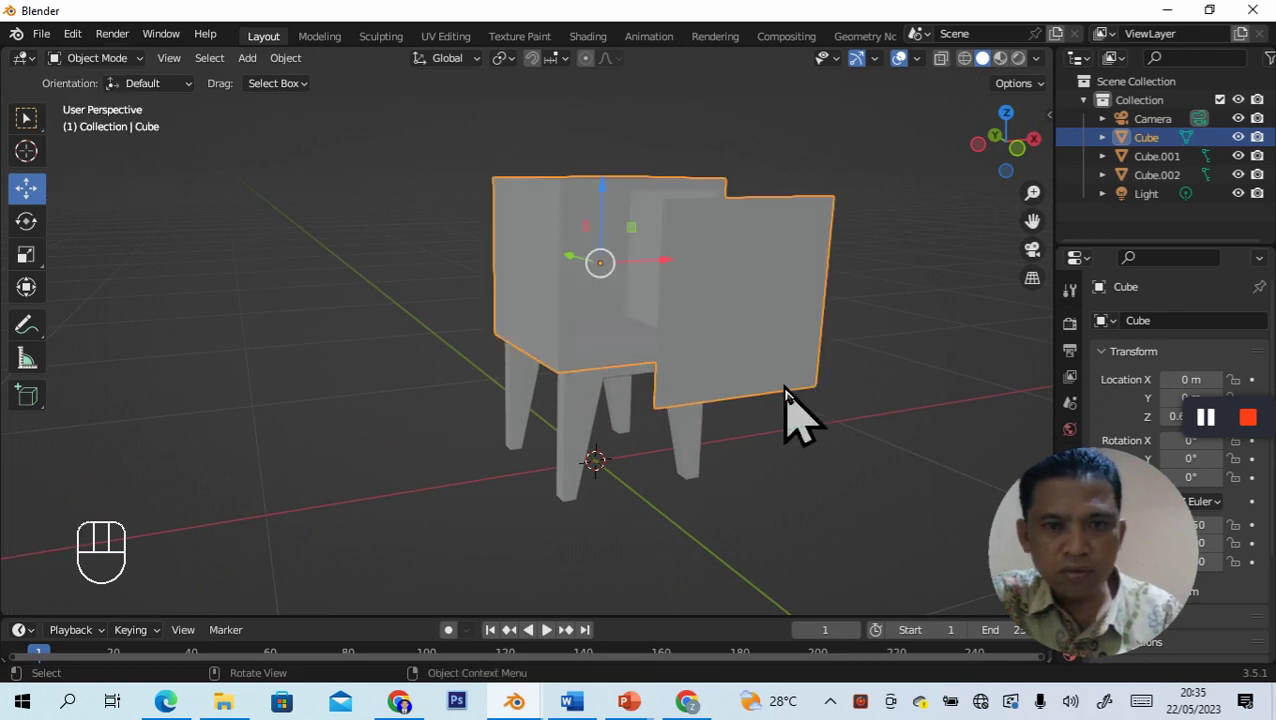
middle_click_drag(883, 379, 852, 402)
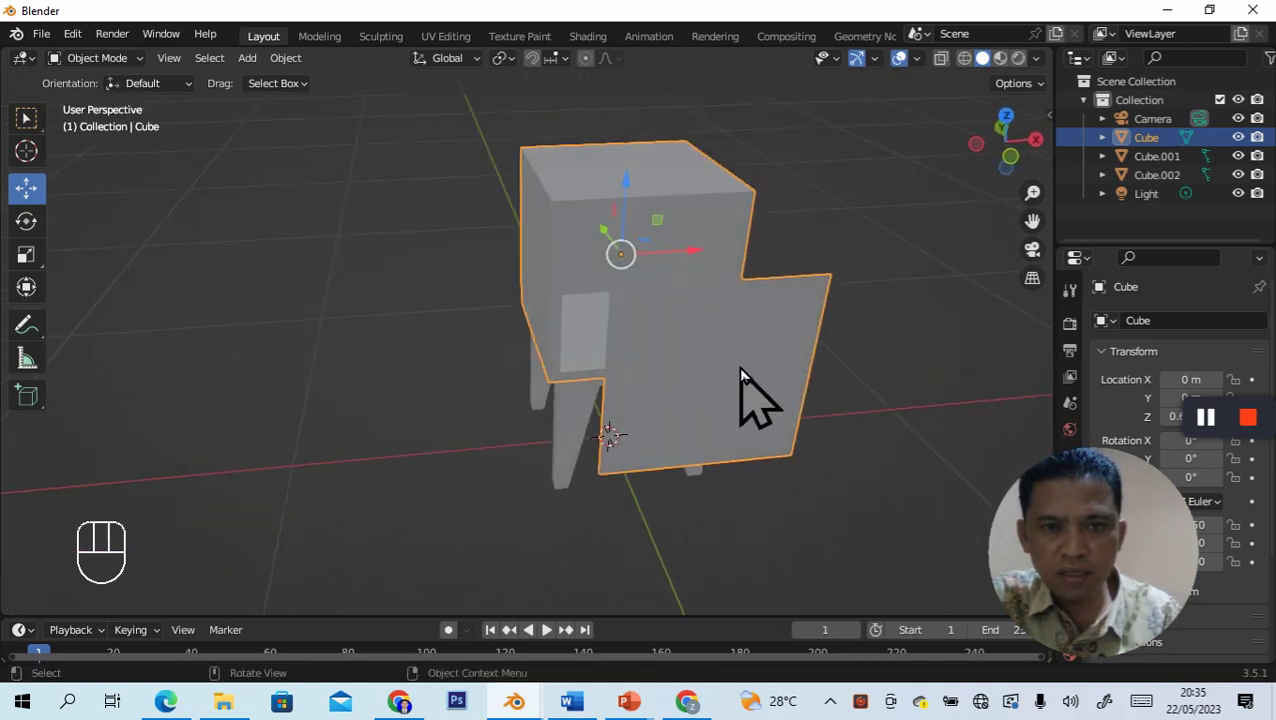
middle_click_drag(763, 507, 690, 455)
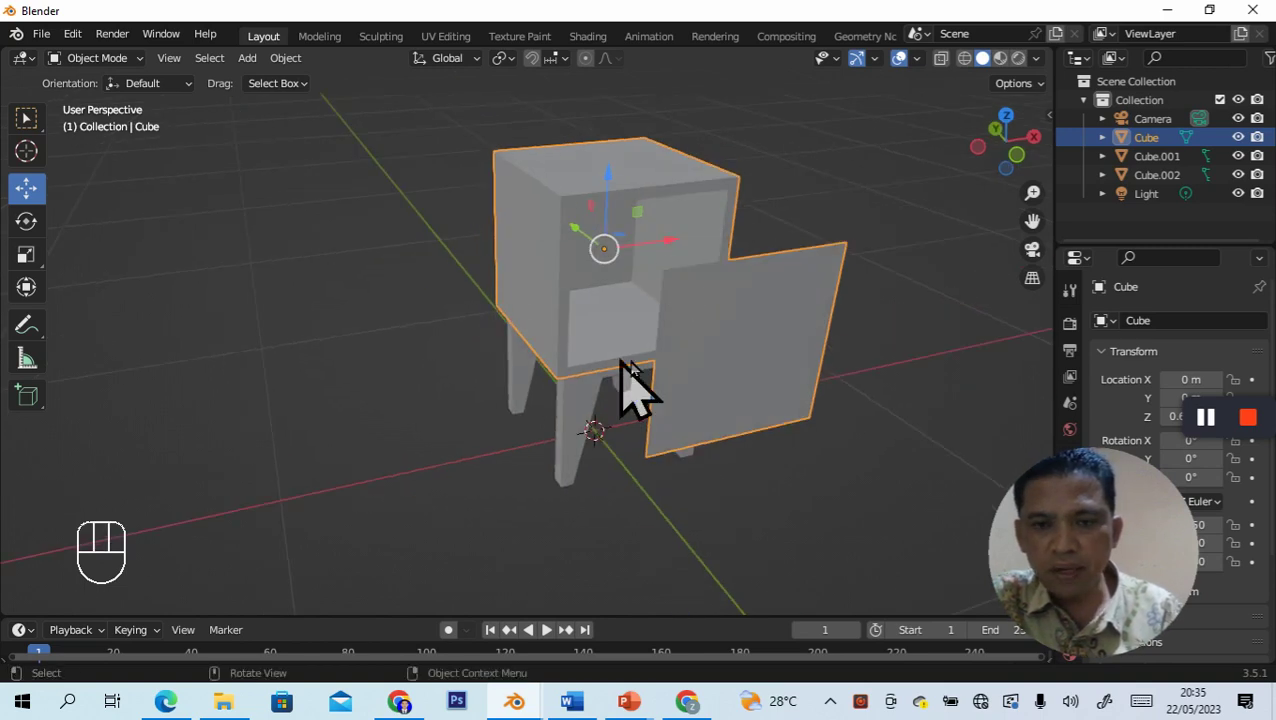
middle_click_drag(848, 404, 763, 392)
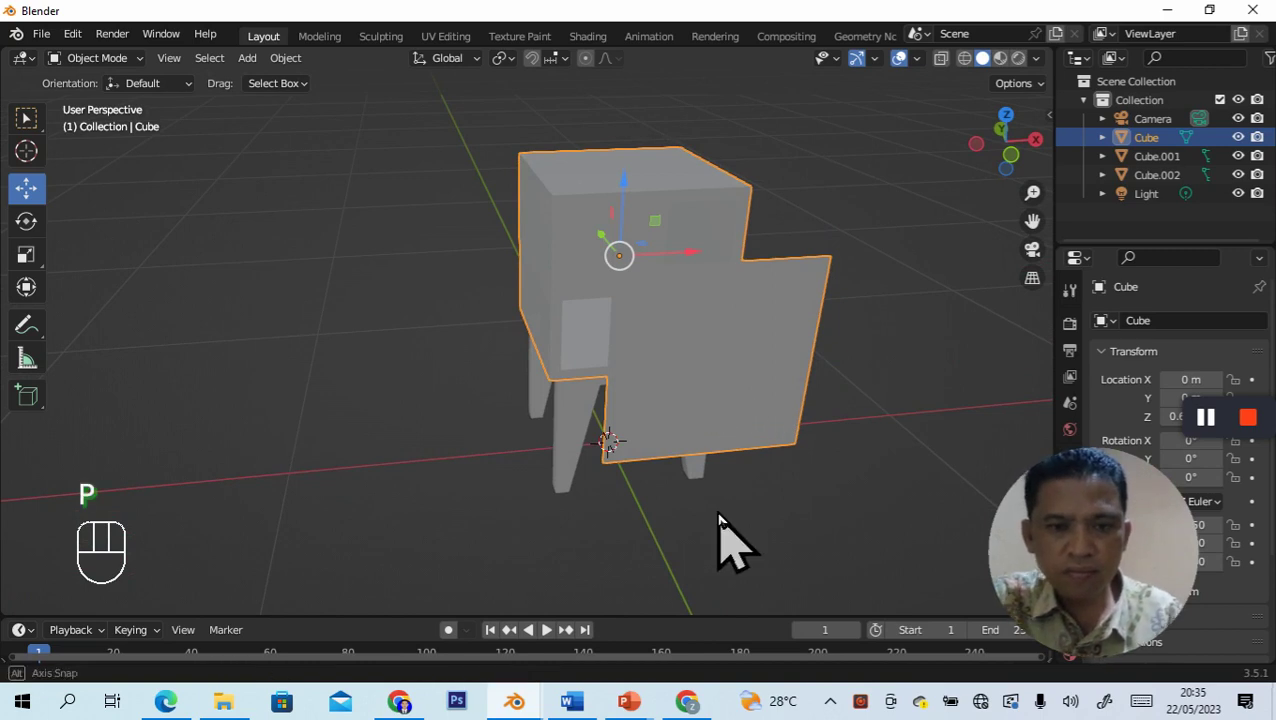
middle_click_drag(720, 535, 726, 528)
right_click(722, 398)
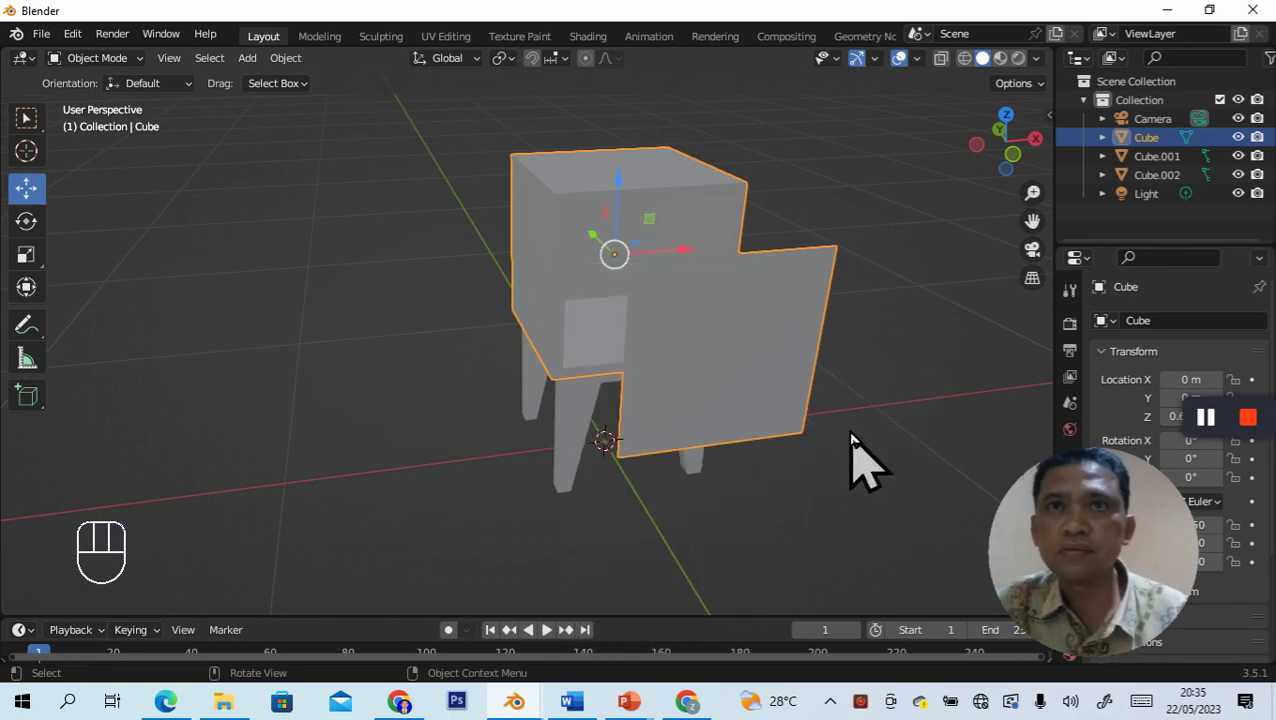
left_click(788, 522)
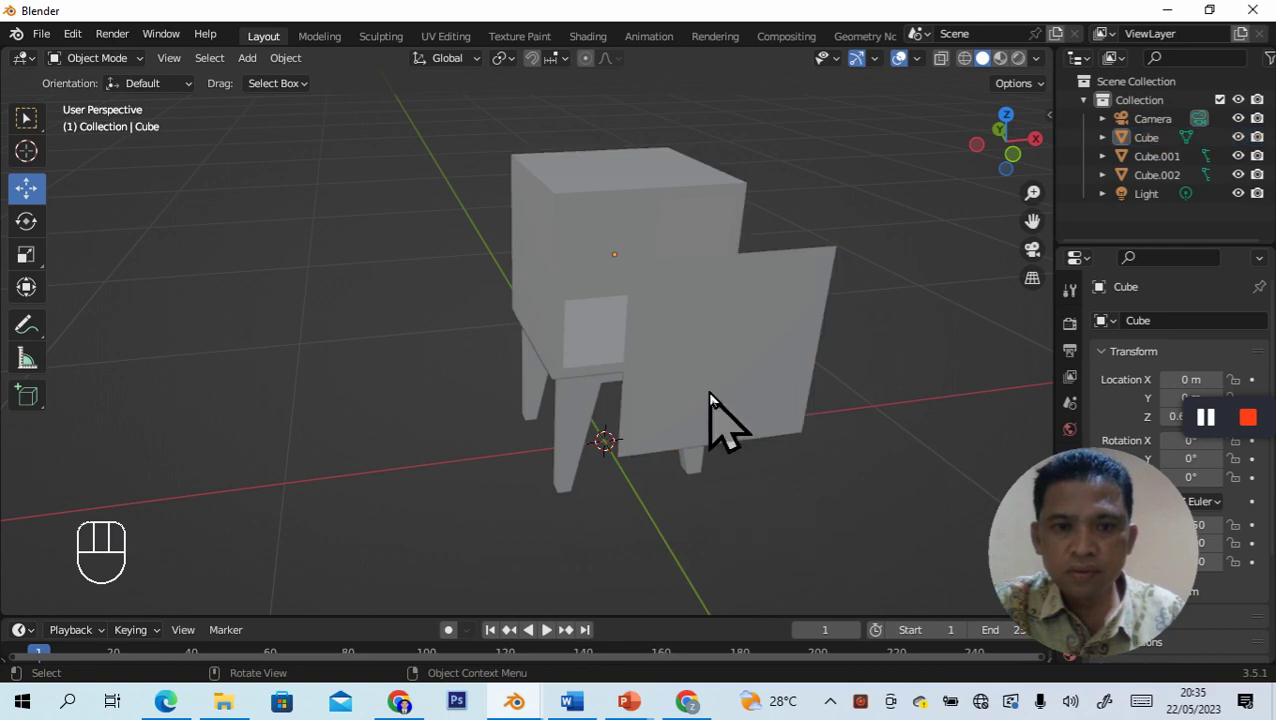
left_click(709, 396)
left_click(790, 523)
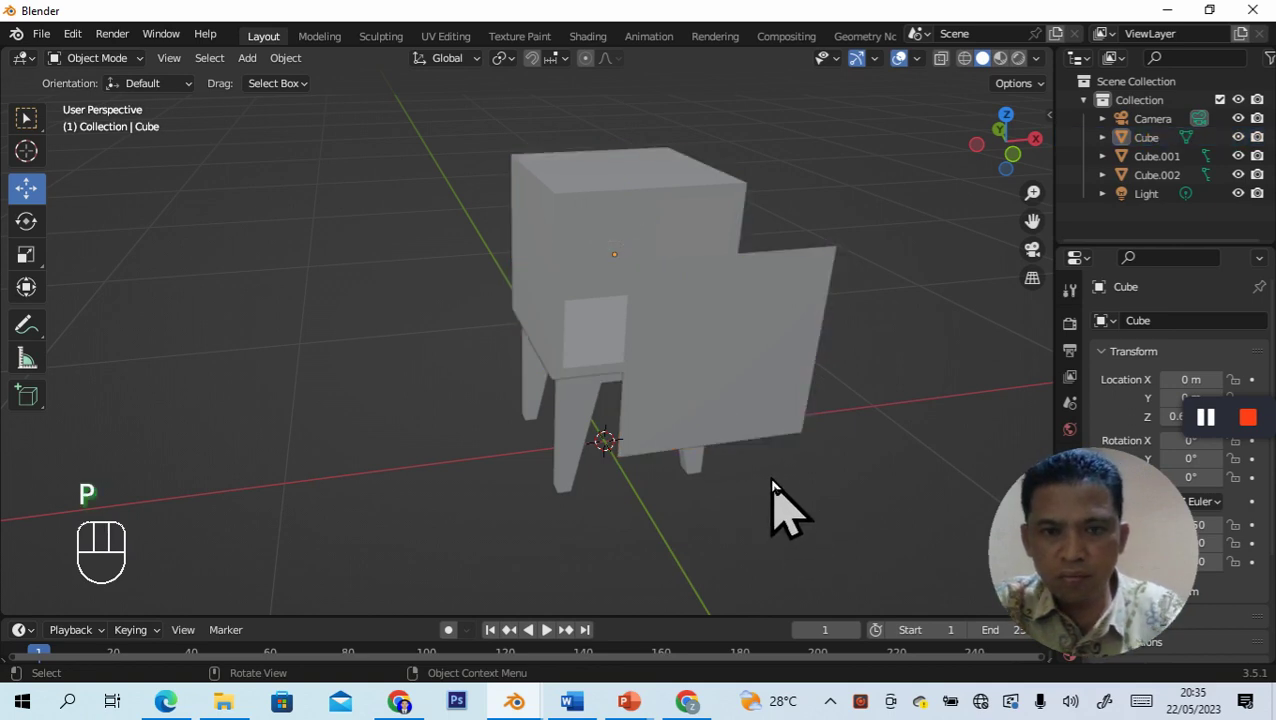
left_click(715, 416)
right_click(720, 386)
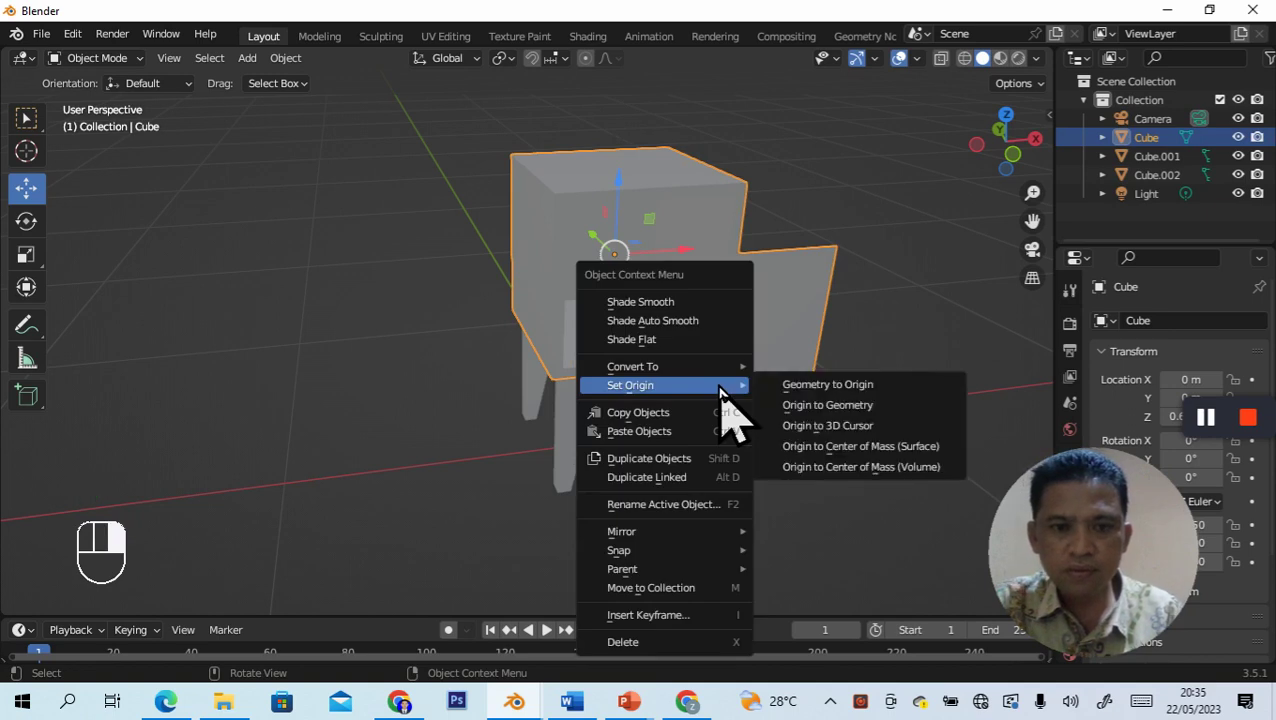
left_click(783, 325)
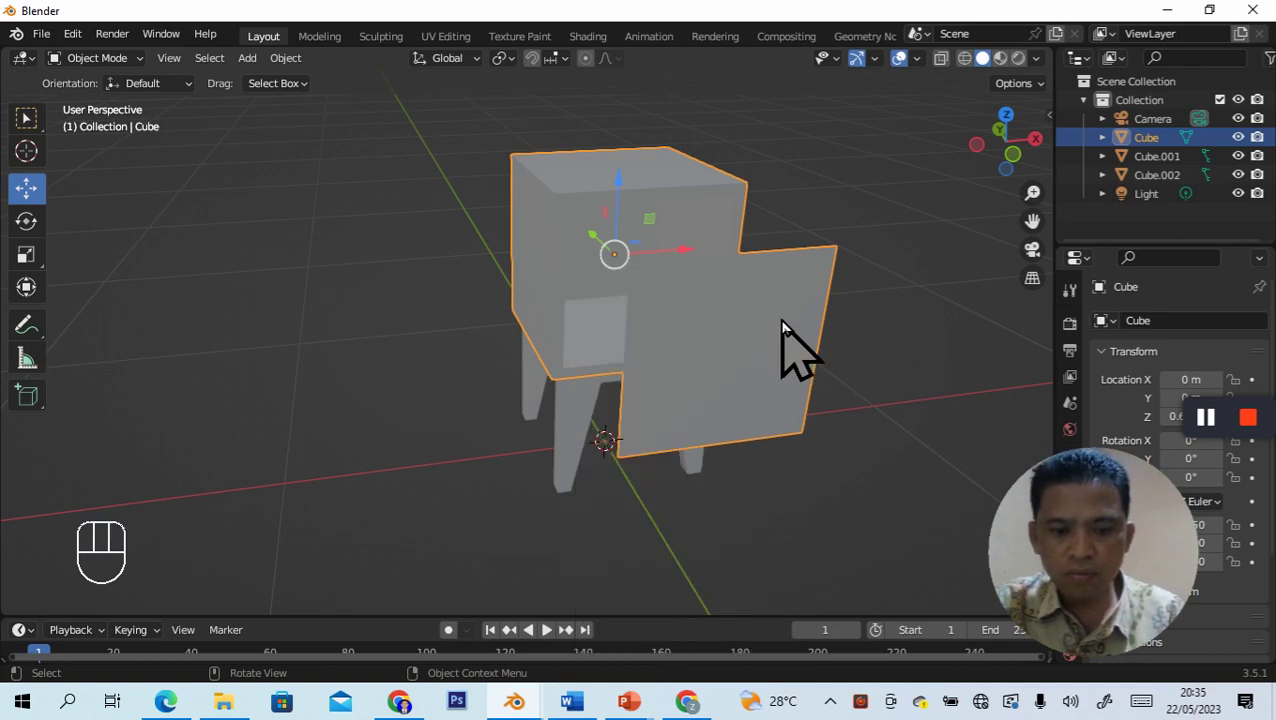
left_click(732, 580)
key("ctrl+z")
left_click(815, 575)
middle_click_drag(584, 527, 795, 370)
key("ctrl+z")
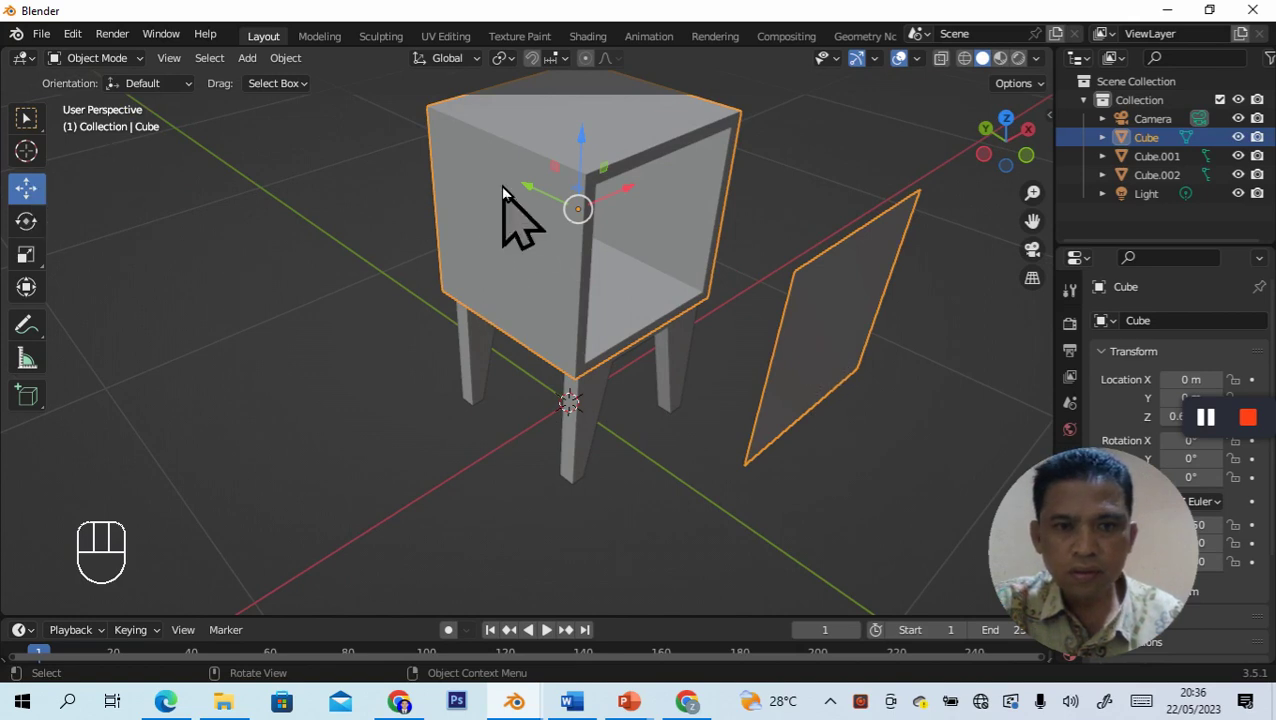
Step: Set the origin of the box object to its geometry and deselect it
right_click(846, 294)
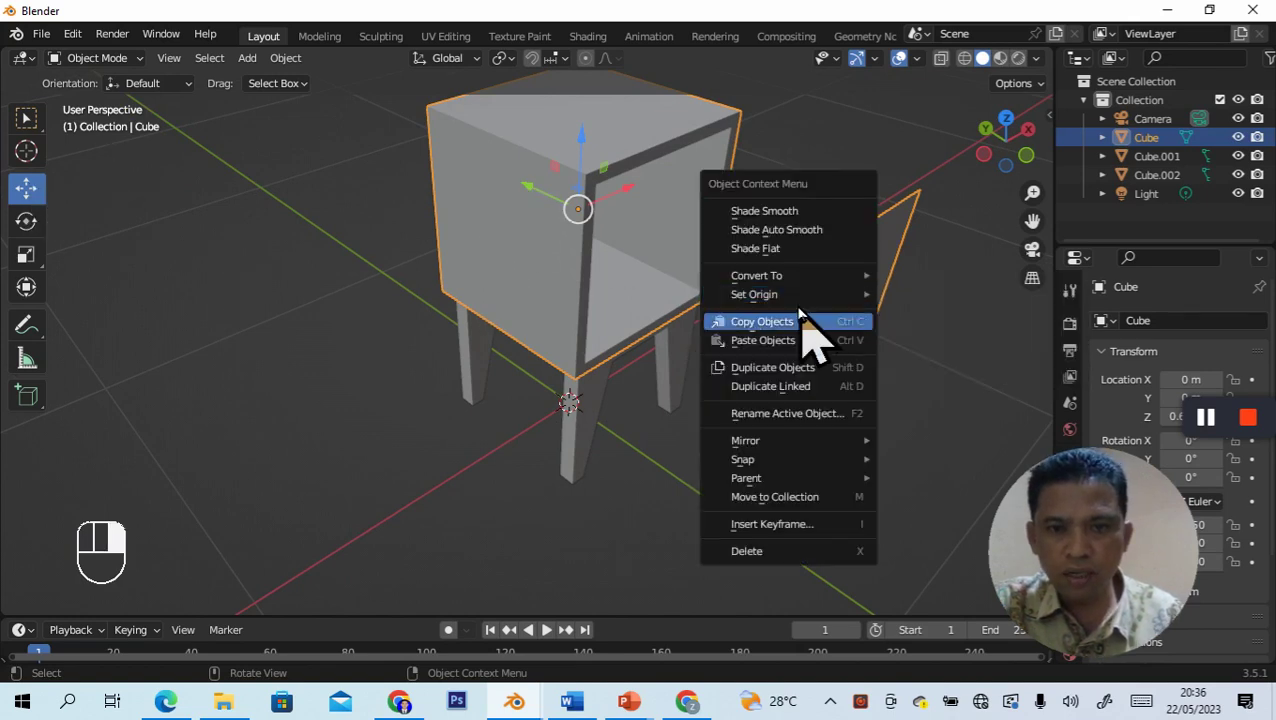
mouse_move(800, 294)
left_click(975, 316)
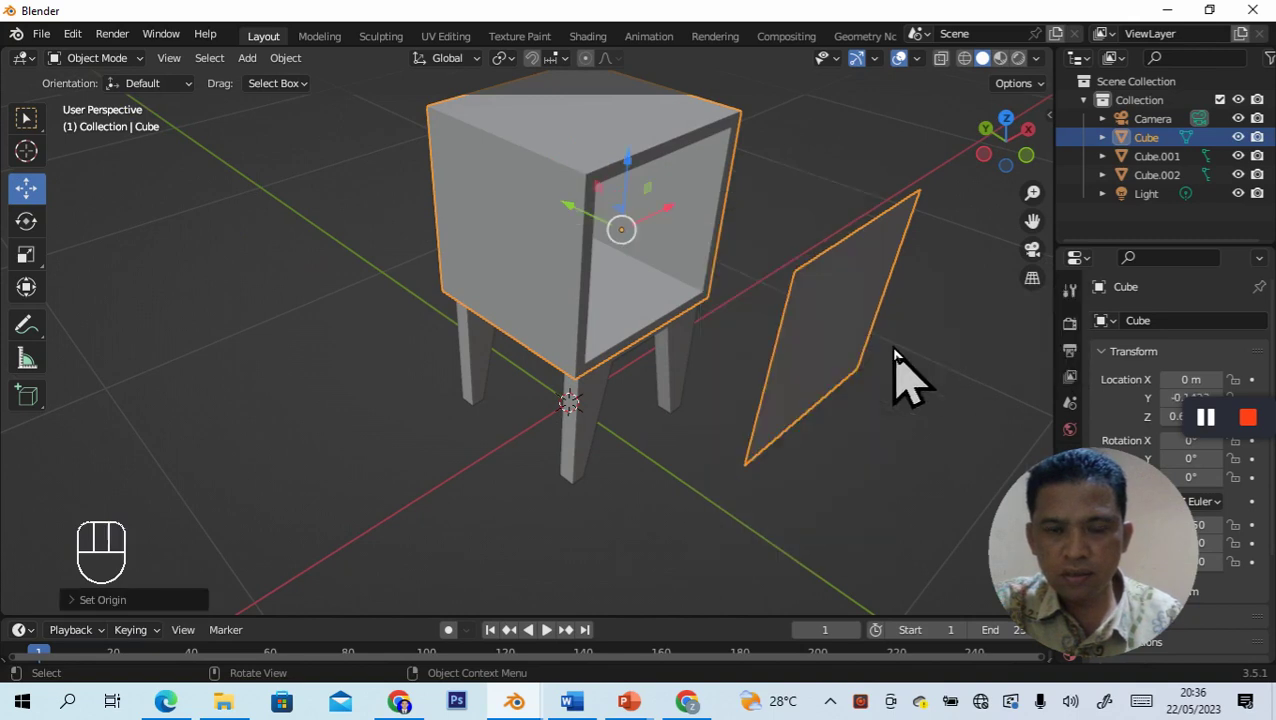
left_click(885, 505)
Step: Try to separate the selected front panel face from the box mesh in Edit Mode, and return to Object Mode
middle_click_drag(834, 515, 763, 464)
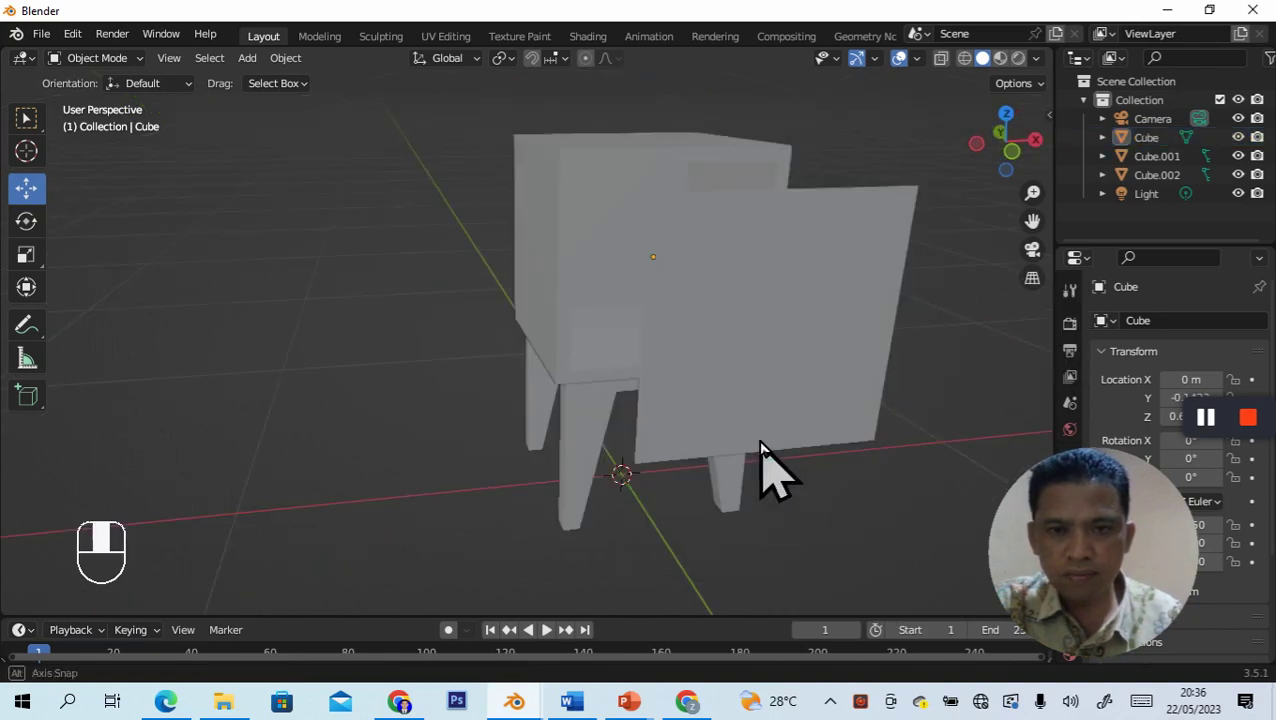
left_click(779, 358)
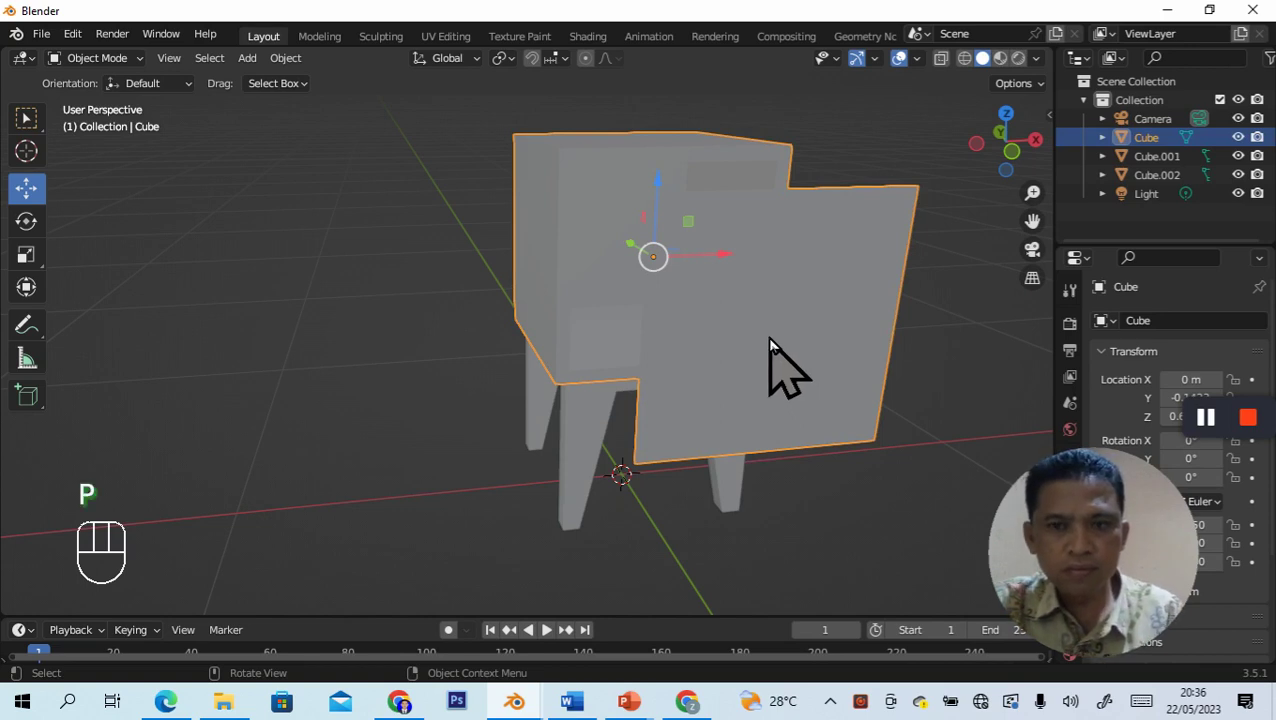
left_click(140, 60)
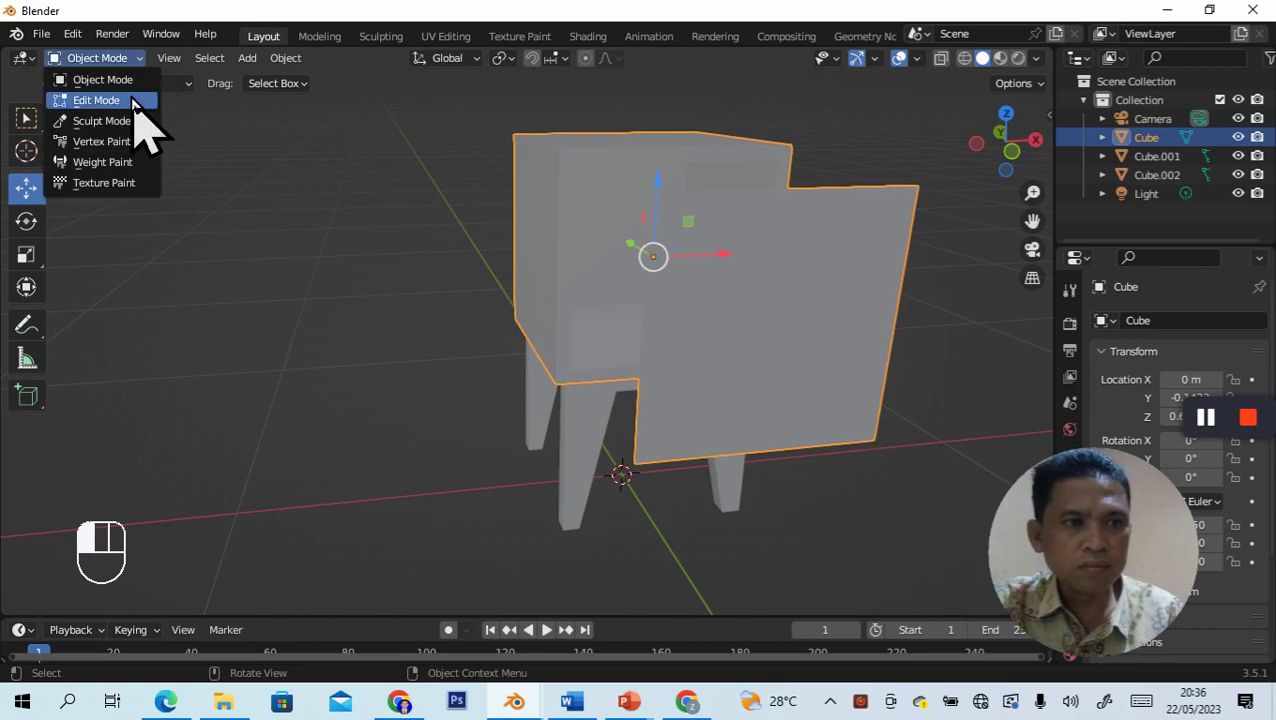
left_click(96, 100)
left_click(801, 307)
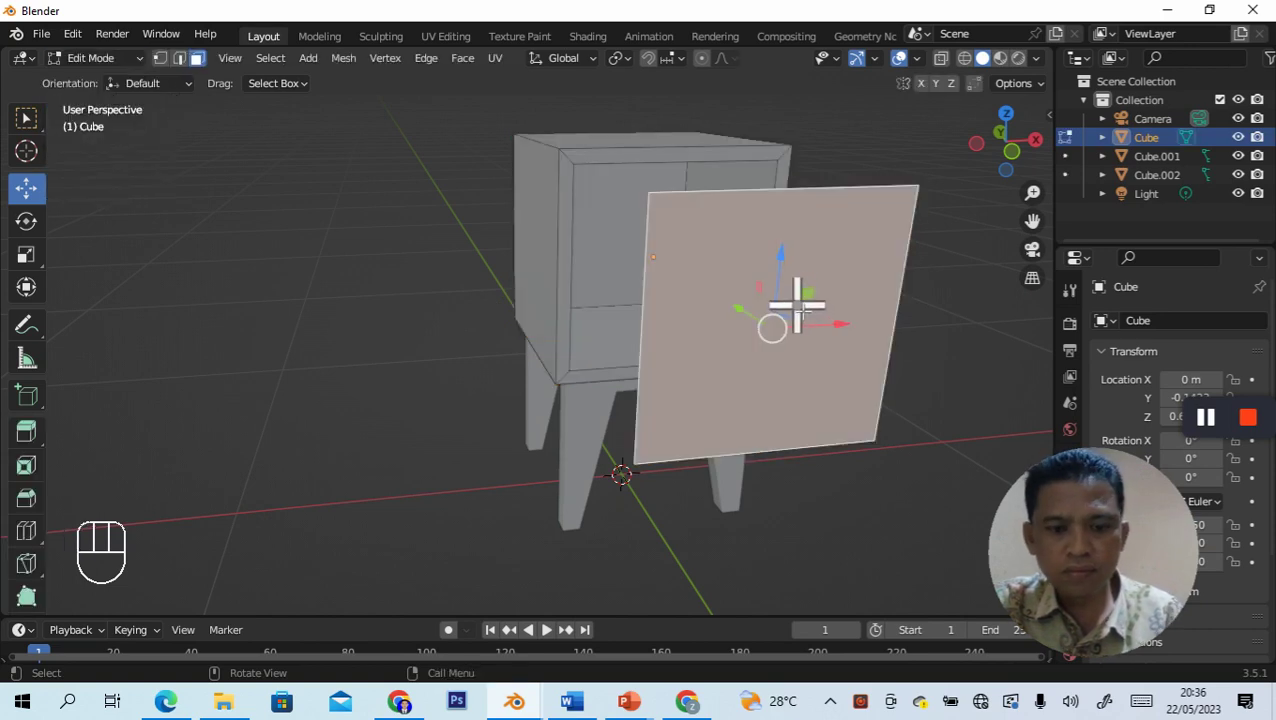
key("p")
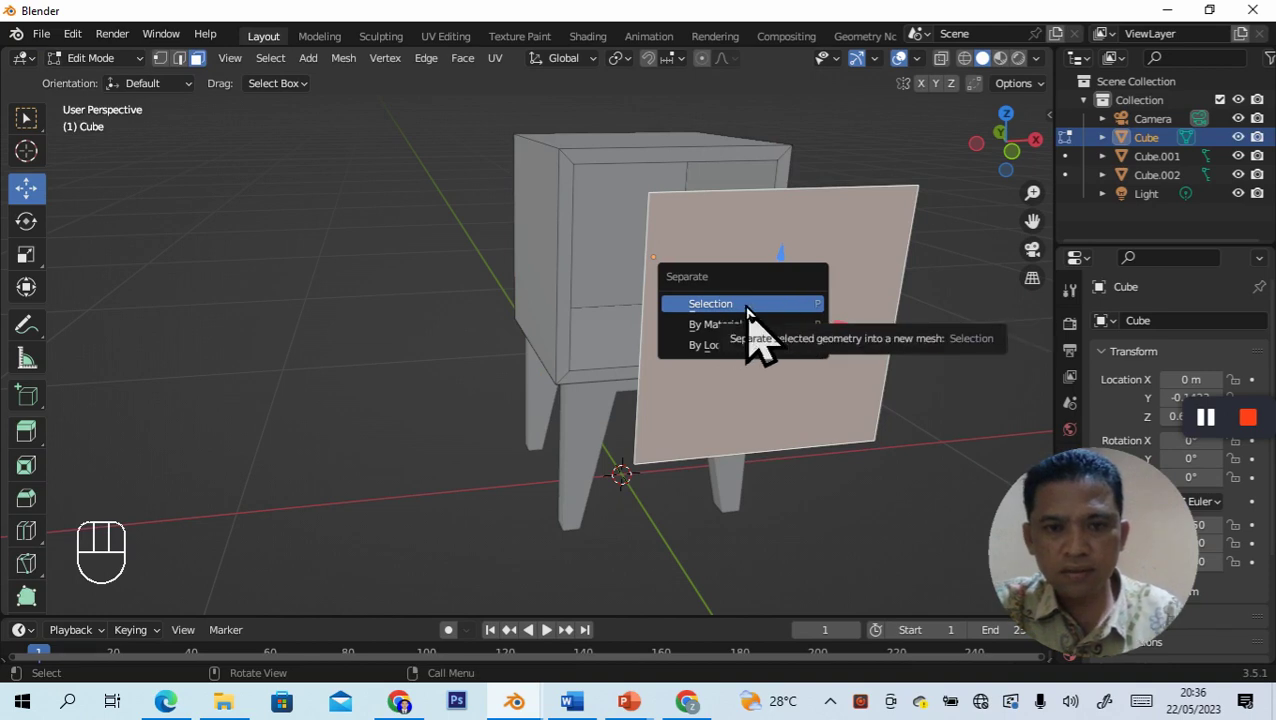
left_click(748, 306)
left_click(393, 366)
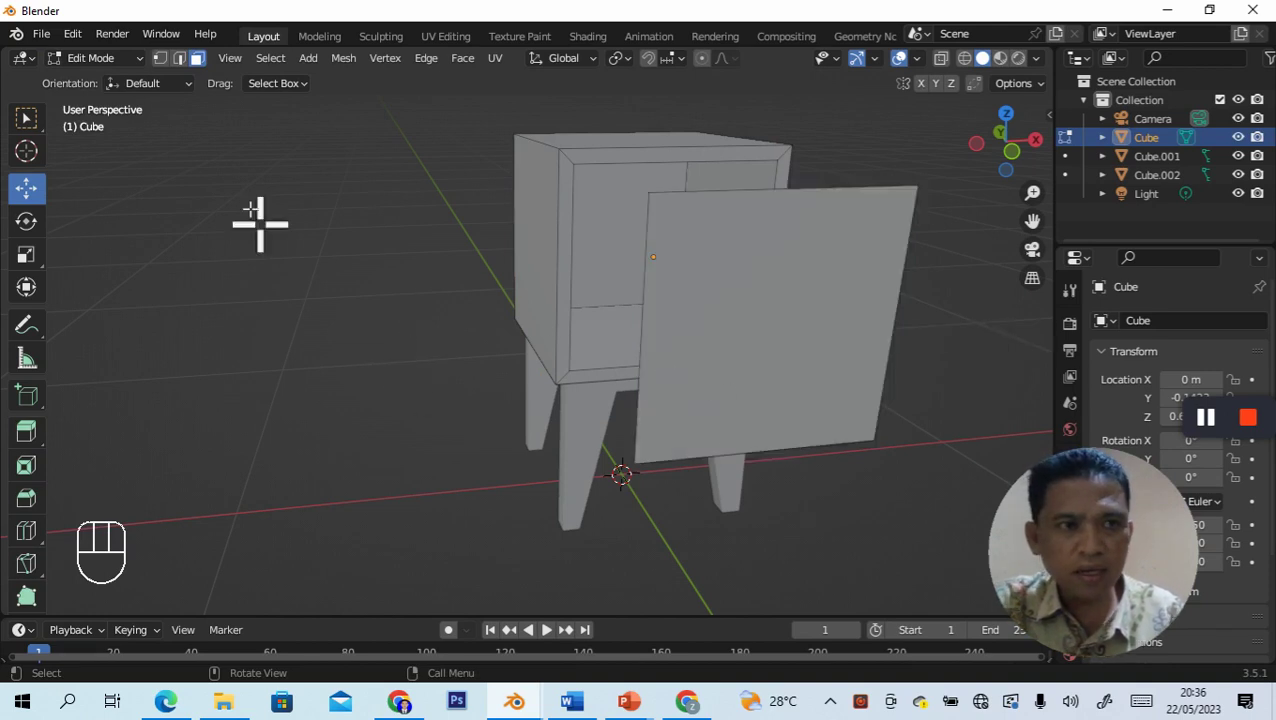
key("Tab")
Step: Enter Edit Mode on the box, select the front panel face and separate the selection into its own object
mouse_move(265, 285)
middle_mouse_down()
mouse_move(256, 362)
mouse_move(310, 320)
mouse_move(240, 283)
middle_mouse_up()
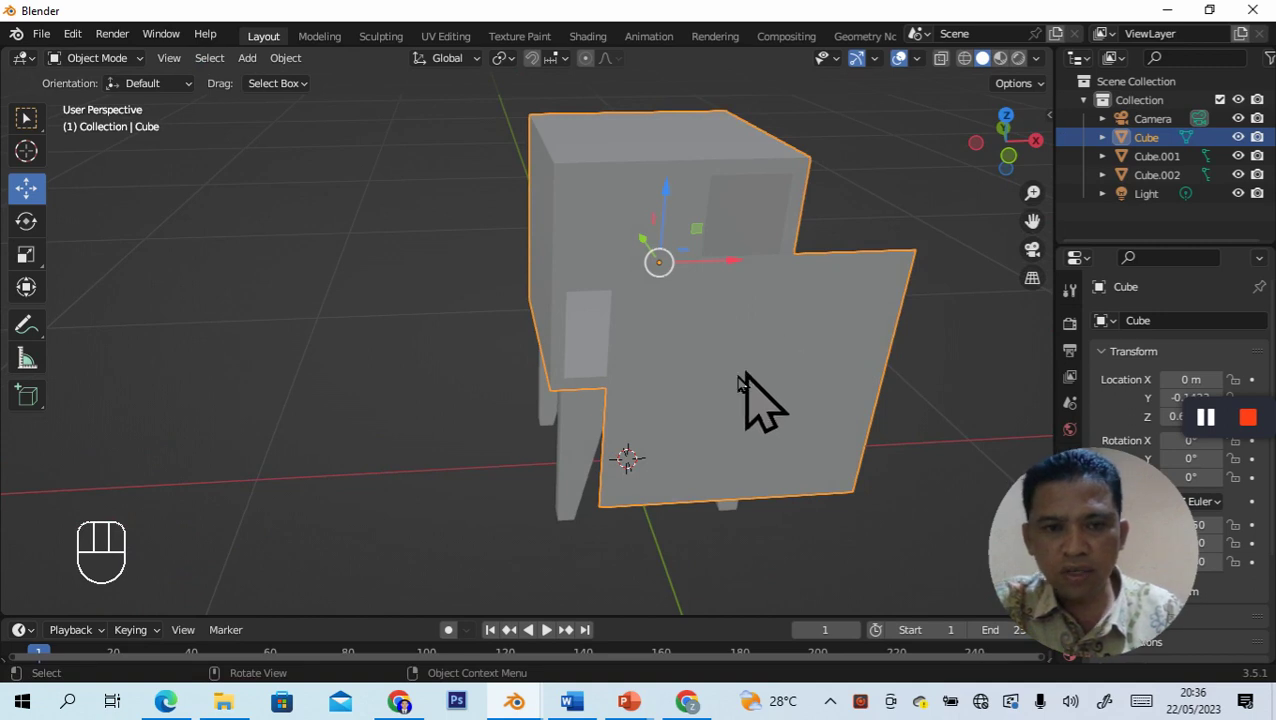
middle_click_drag(533, 251, 518, 198)
middle_click_drag(873, 344, 817, 407)
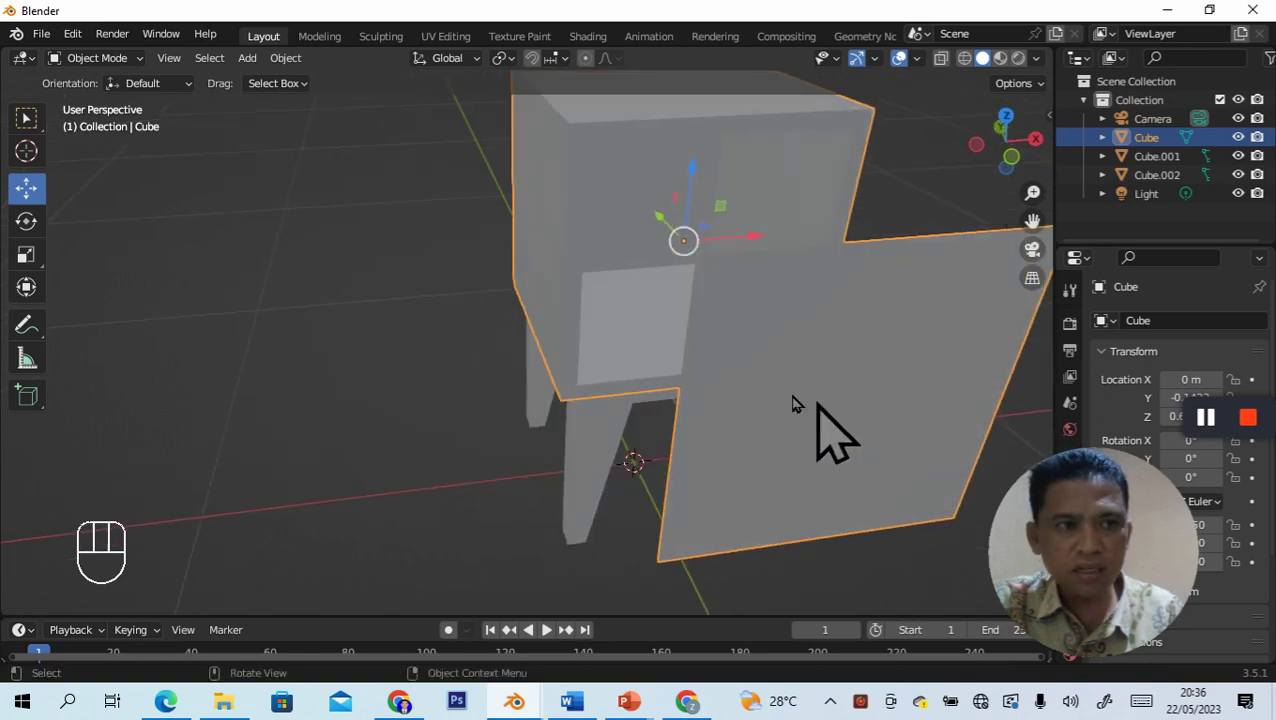
left_click(140, 65)
left_click(128, 100)
key("b")
left_click_drag(279, 266, 280, 267)
left_click(754, 379)
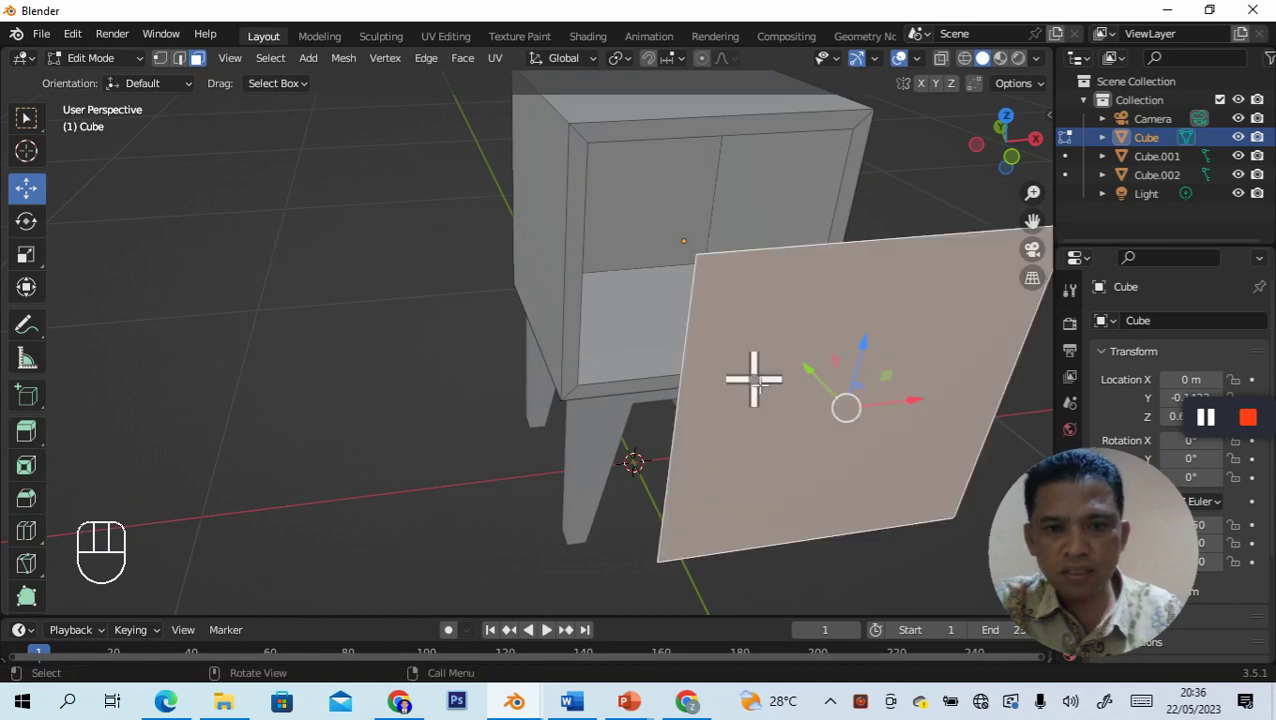
right_click(751, 364)
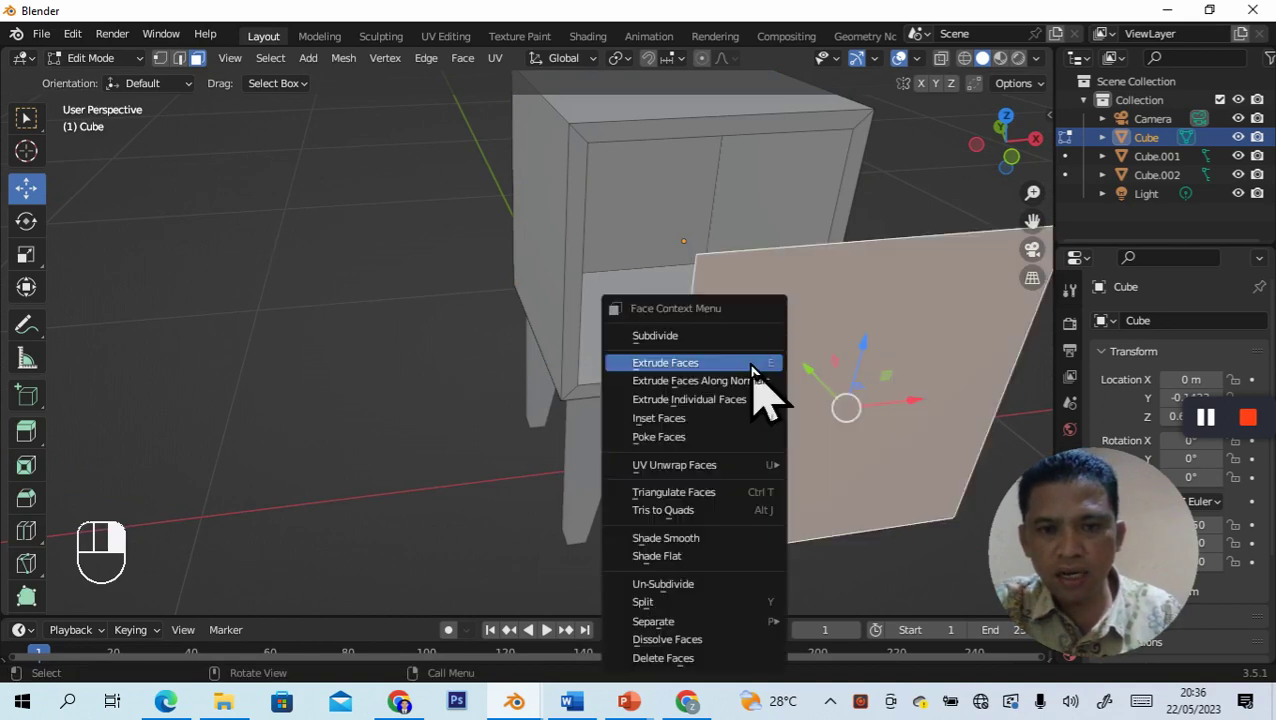
left_click(853, 310)
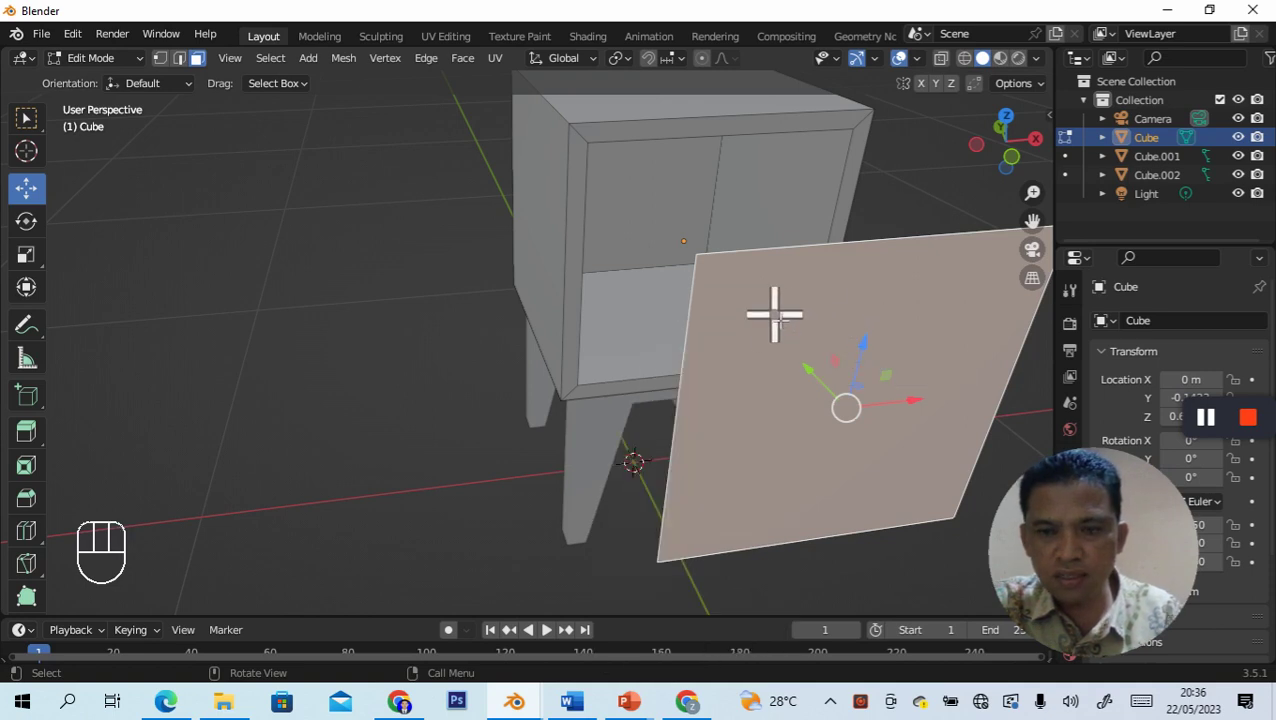
key("p")
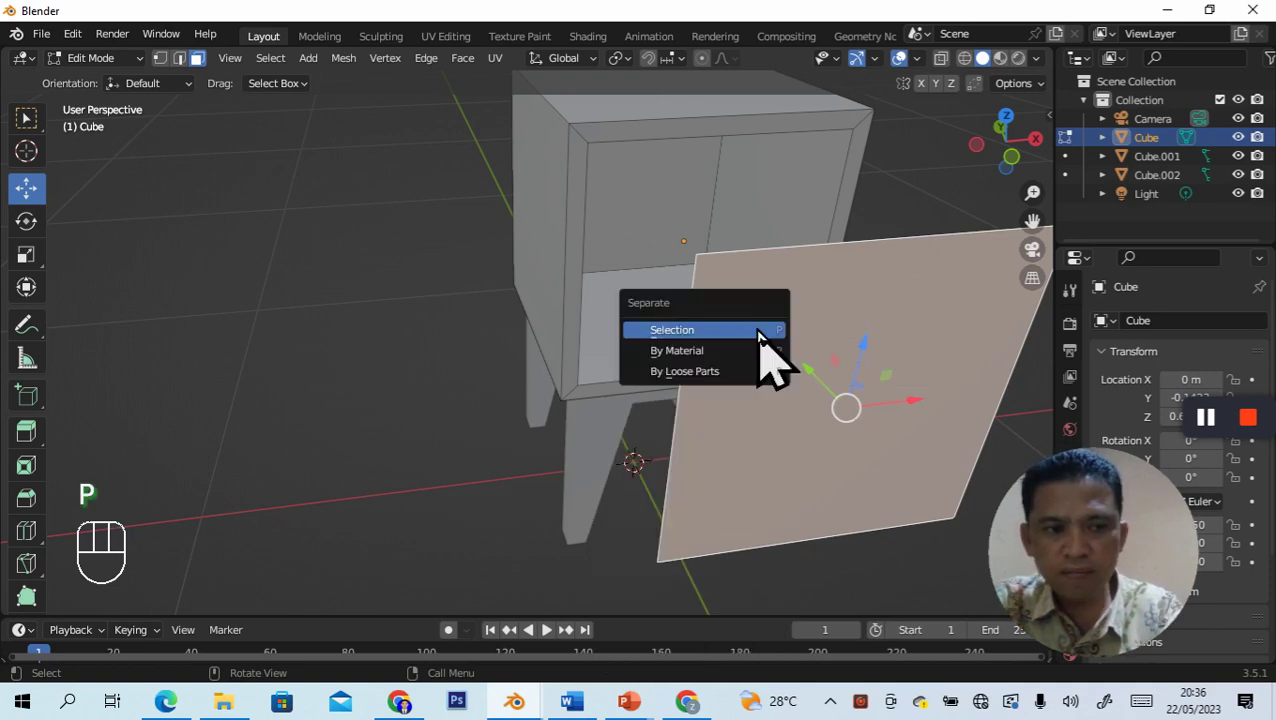
left_click(716, 333)
scroll(353, 302, "down", 5)
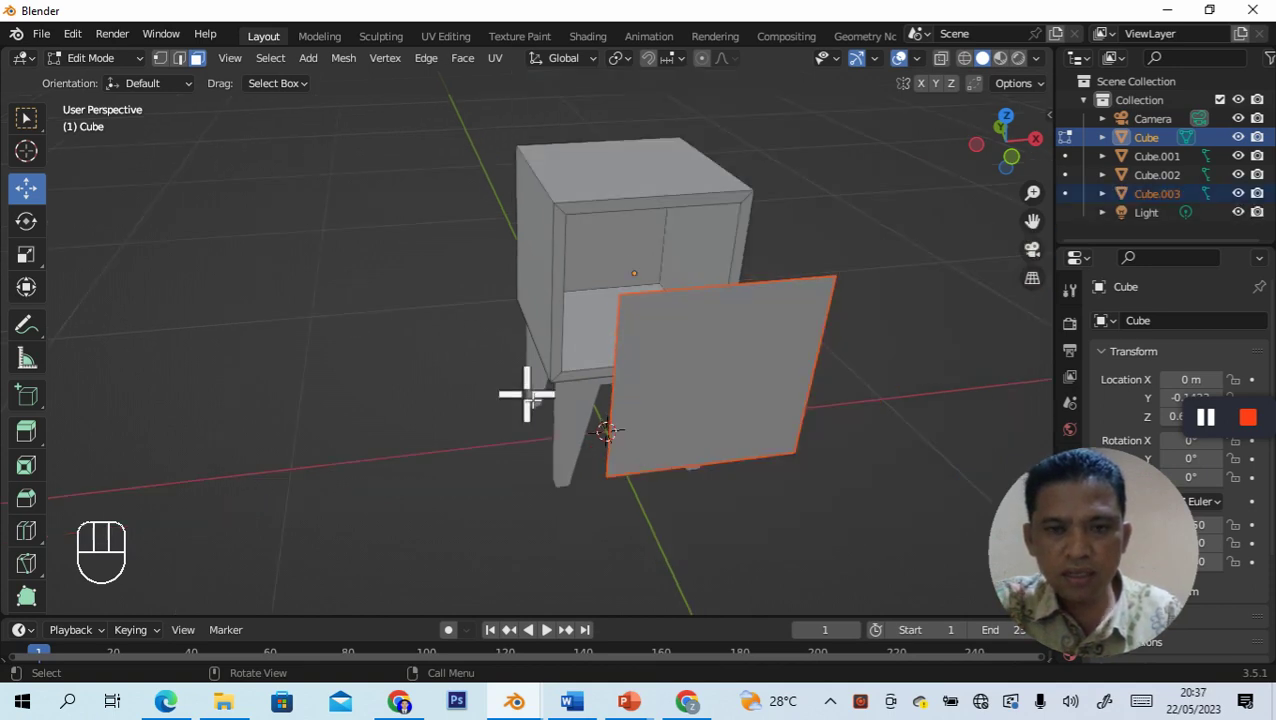
Step: Return to Object Mode and deselect both the box and the separated front panel
left_click(133, 62)
left_click(122, 81)
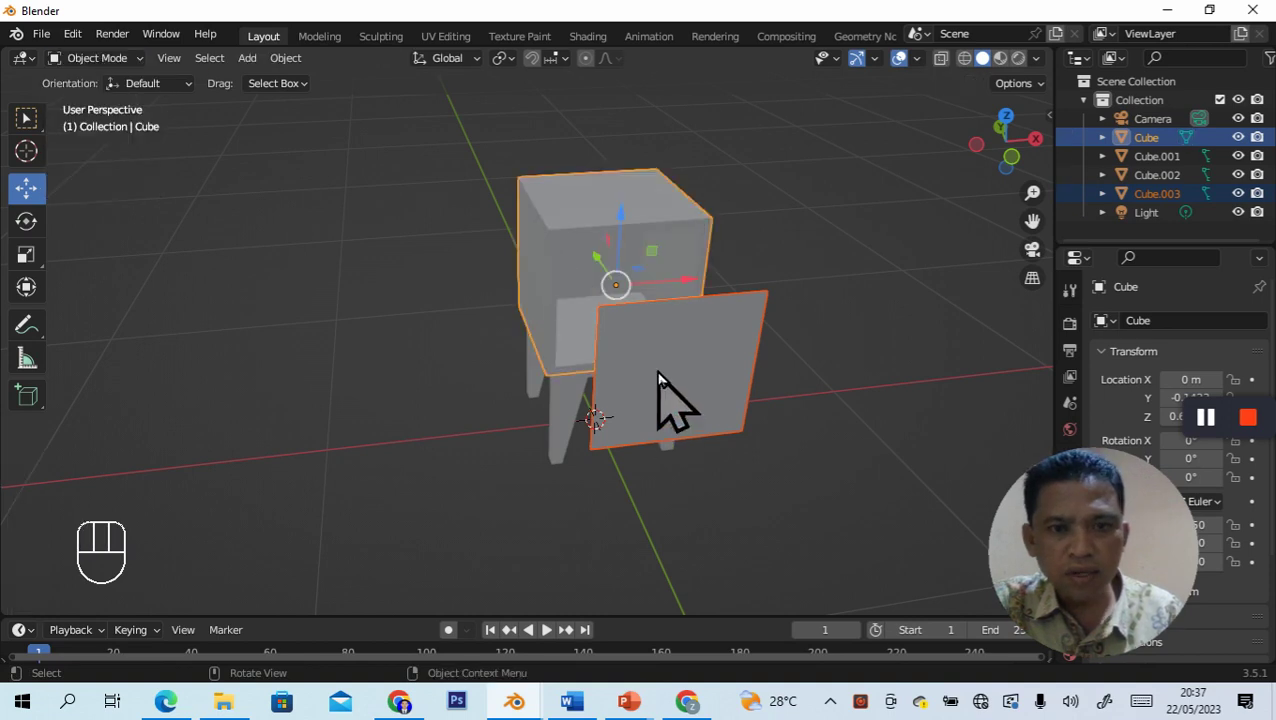
left_click_drag(658, 373, 667, 399)
left_click(382, 356)
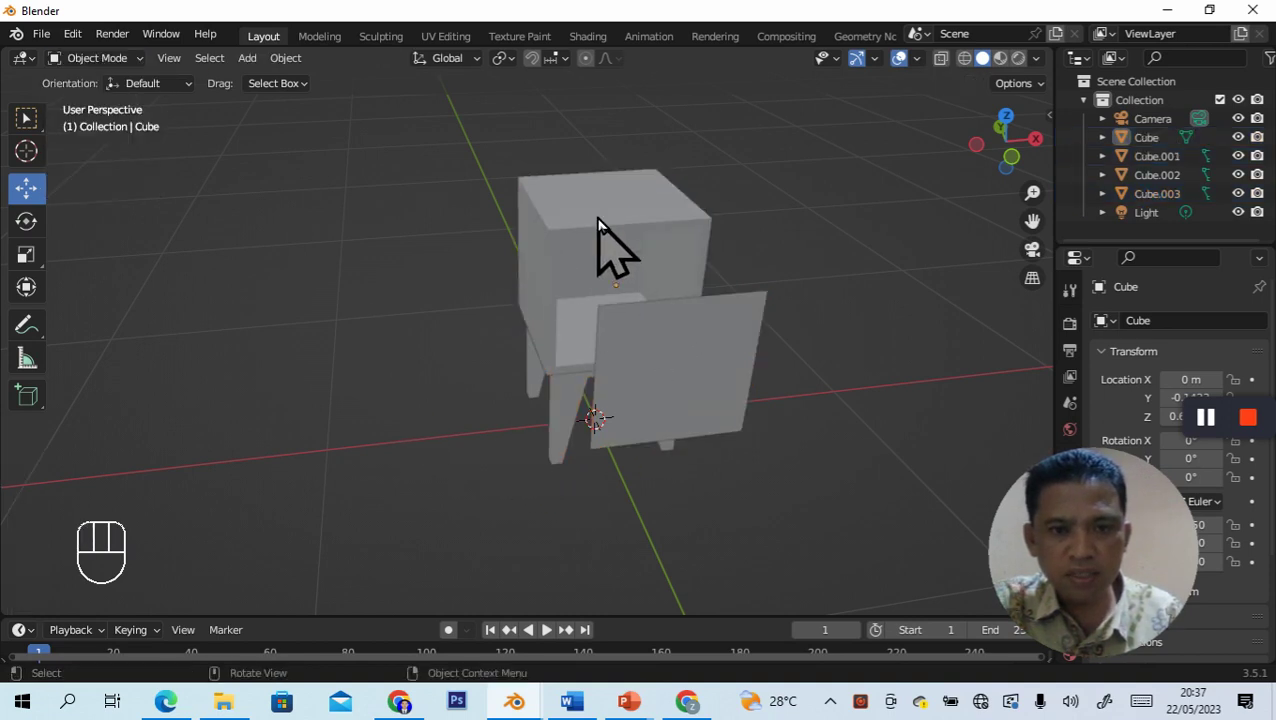
Step: Select the separated front panel and set its origin to its geometry
left_click(668, 297)
left_click(705, 345)
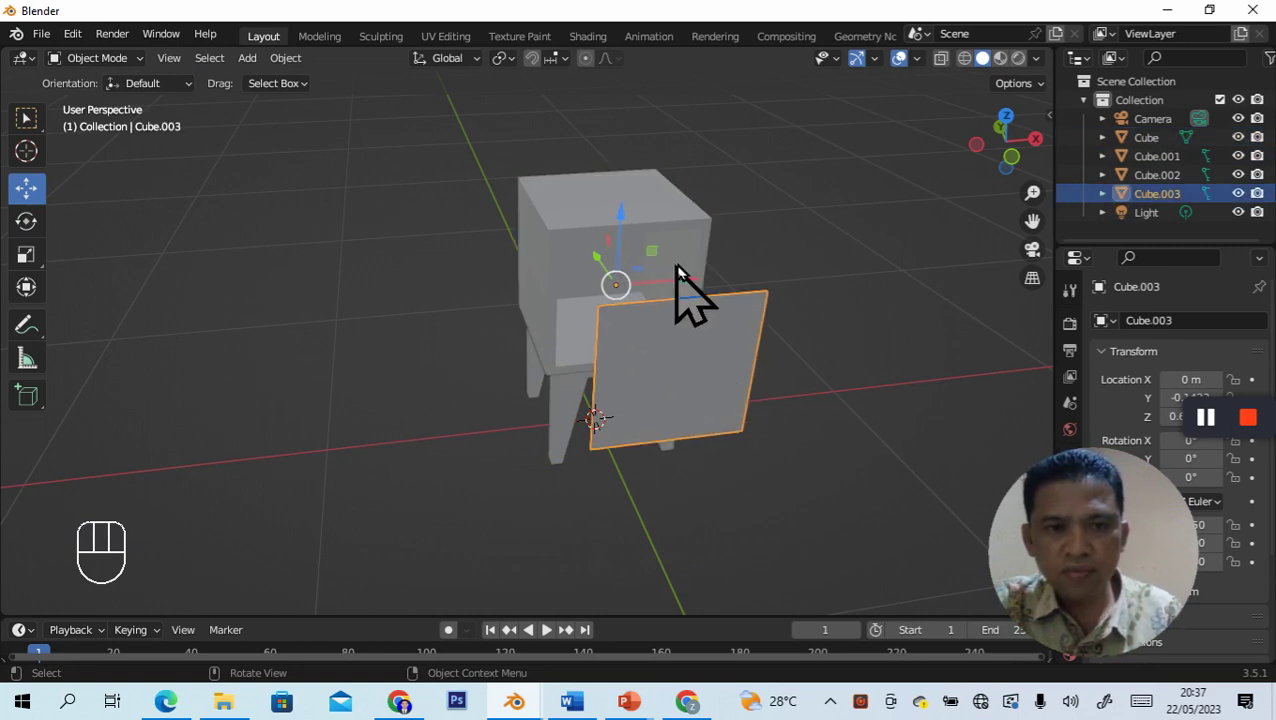
right_click(670, 372)
mouse_move(675, 378)
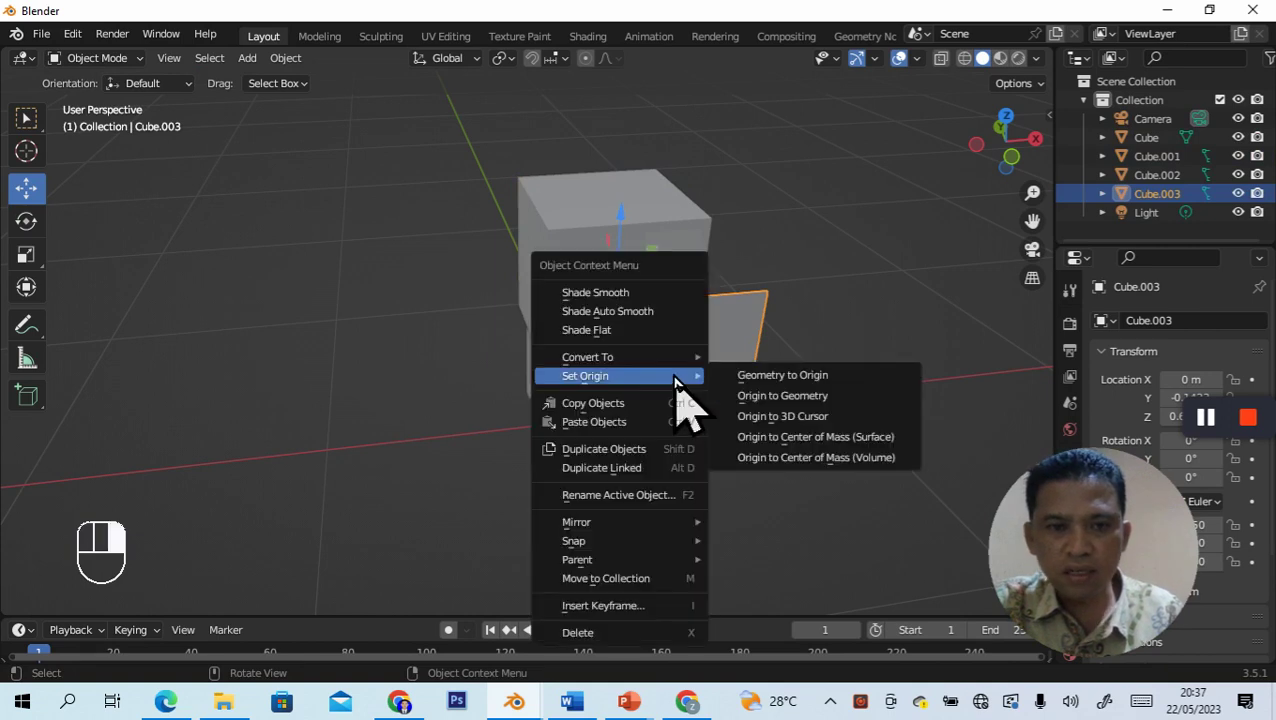
left_click(778, 398)
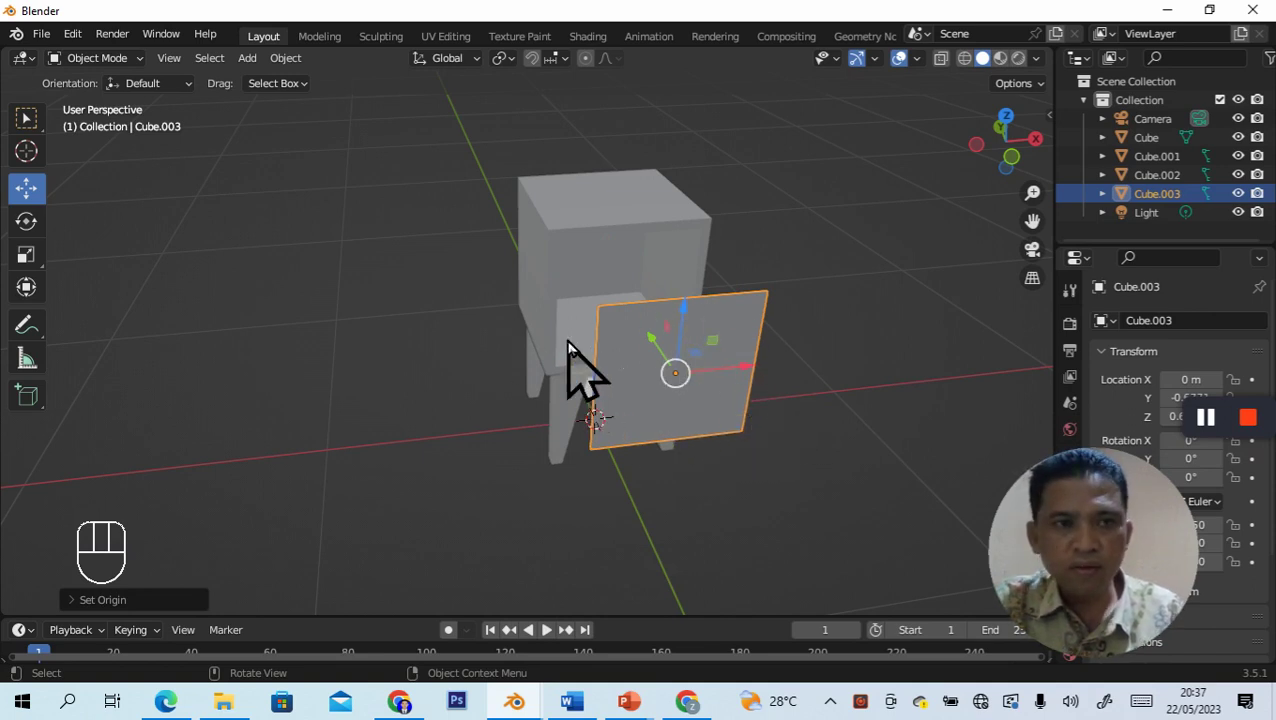
Step: Enter Edit Mode on the separated front panel and select its face
left_click(141, 60)
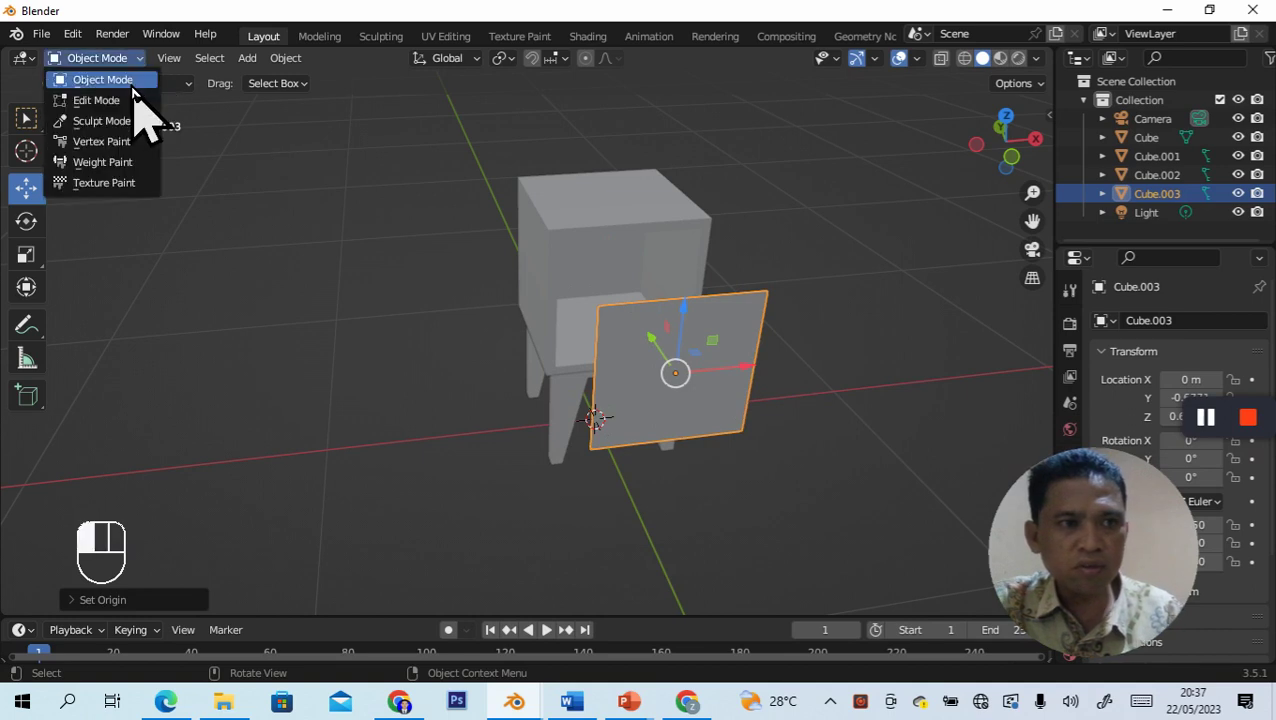
left_click(132, 102)
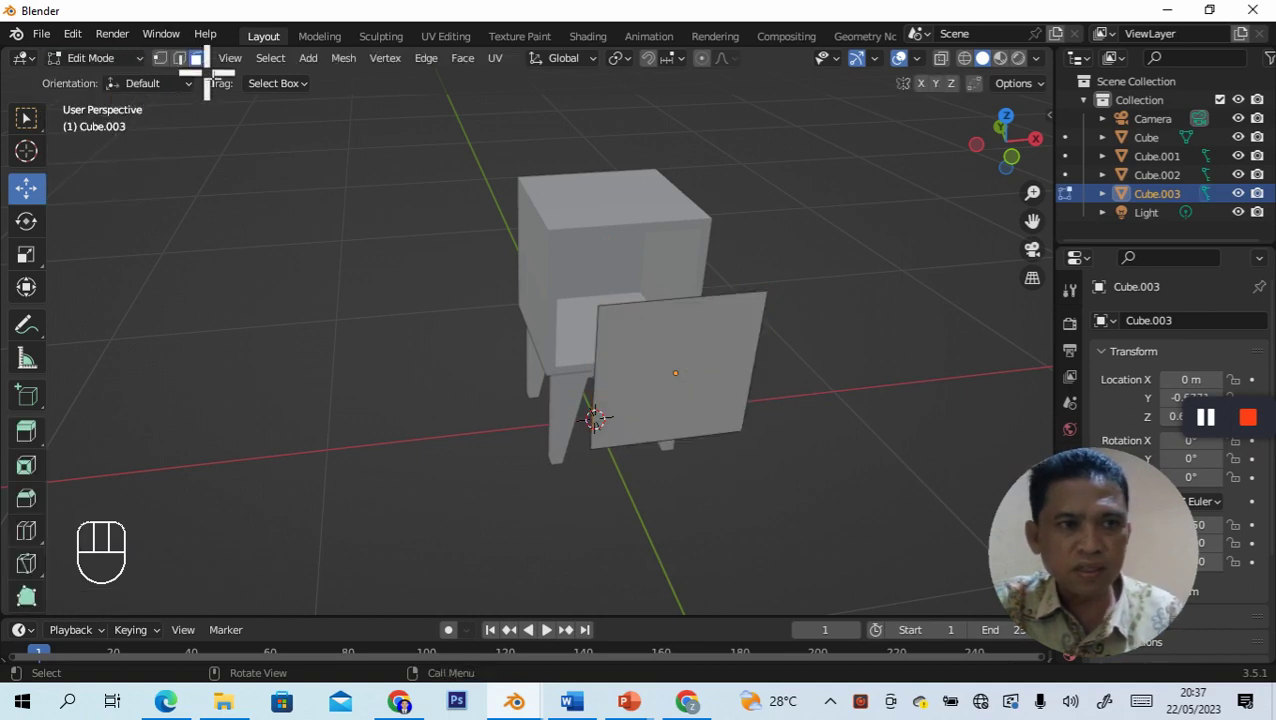
left_click(711, 346)
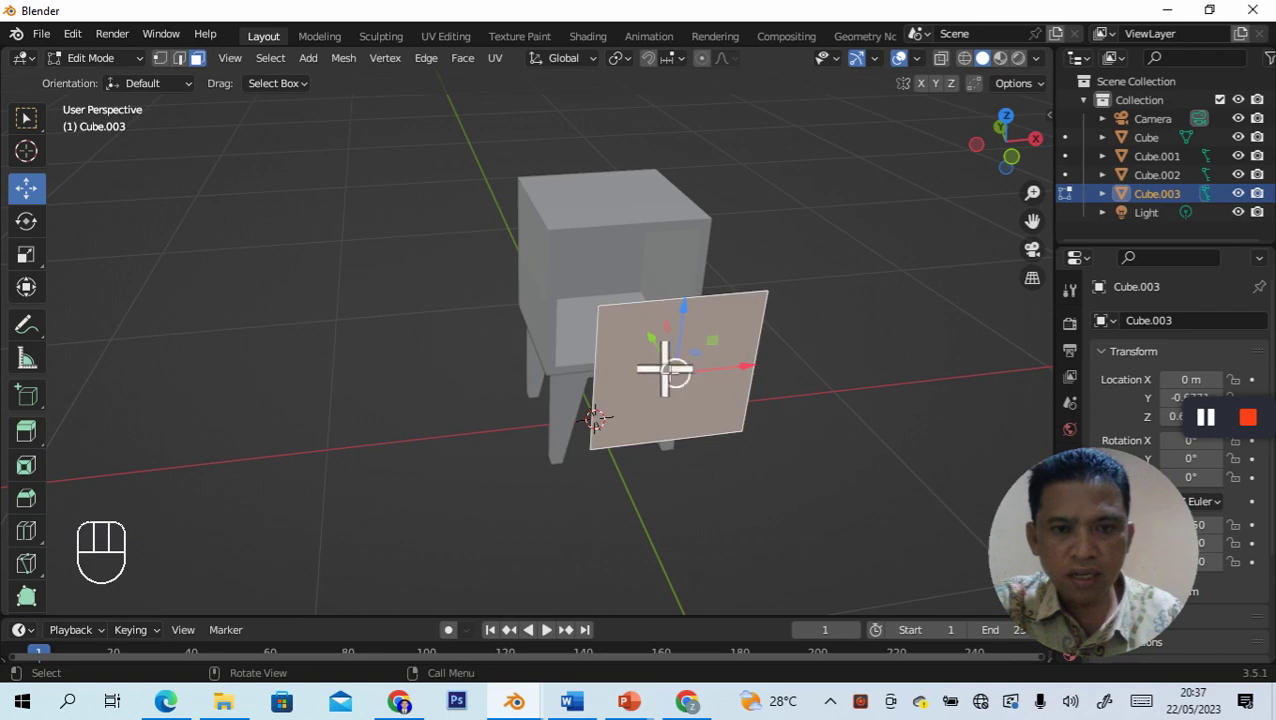
Step: Extrude the separated front panel's face by about 0.028 m to give it thickness, then return to Object Mode
middle_click_drag(644, 530, 715, 495)
left_click_drag(657, 291, 651, 292)
key("e")
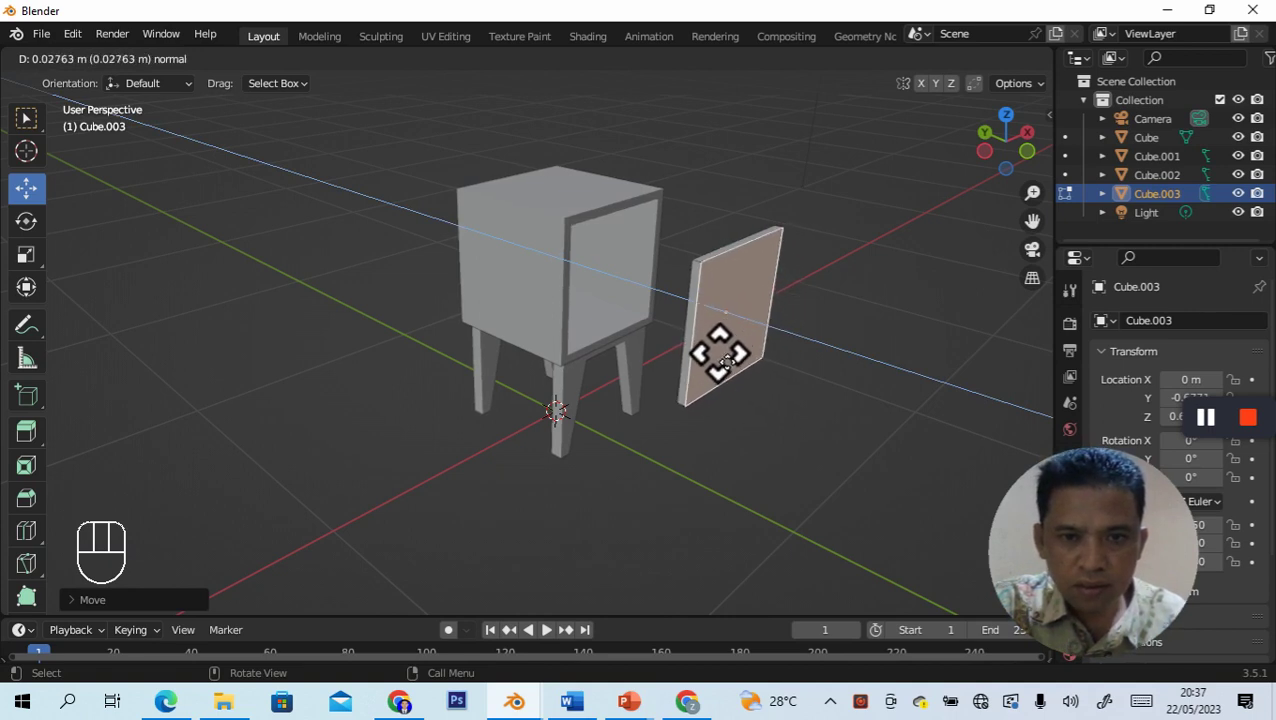
left_click(719, 352)
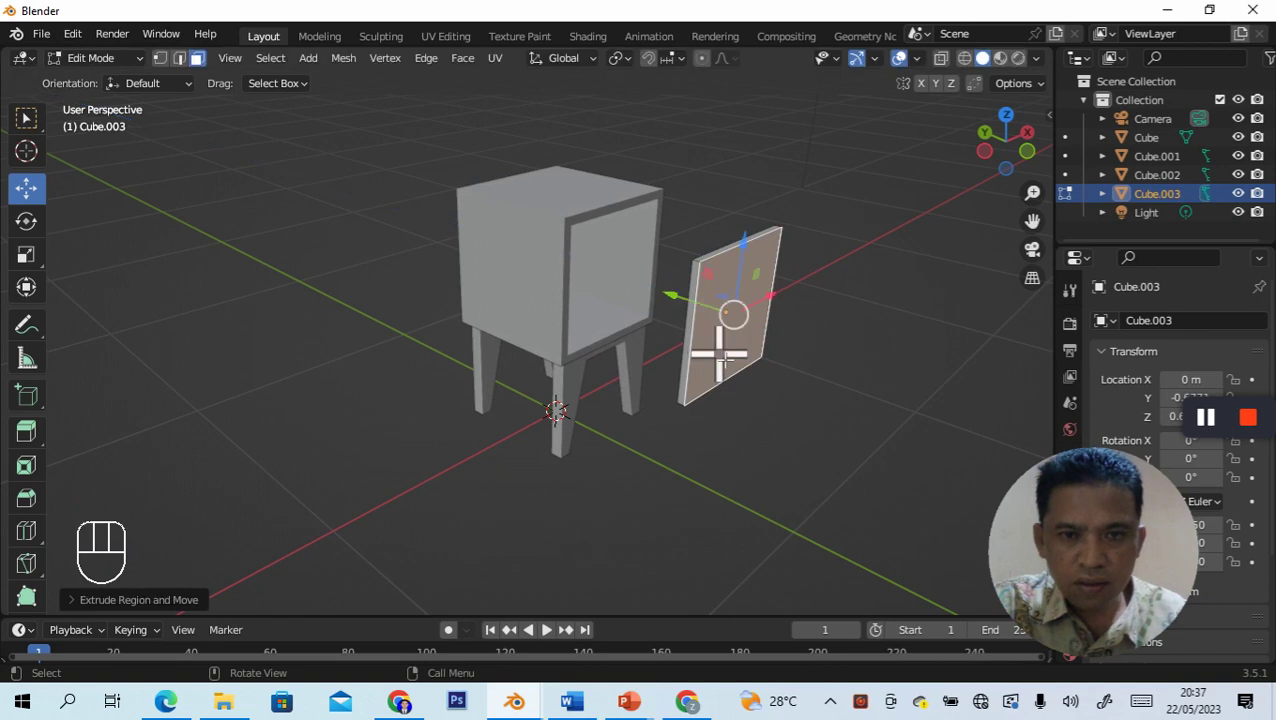
left_click(799, 412)
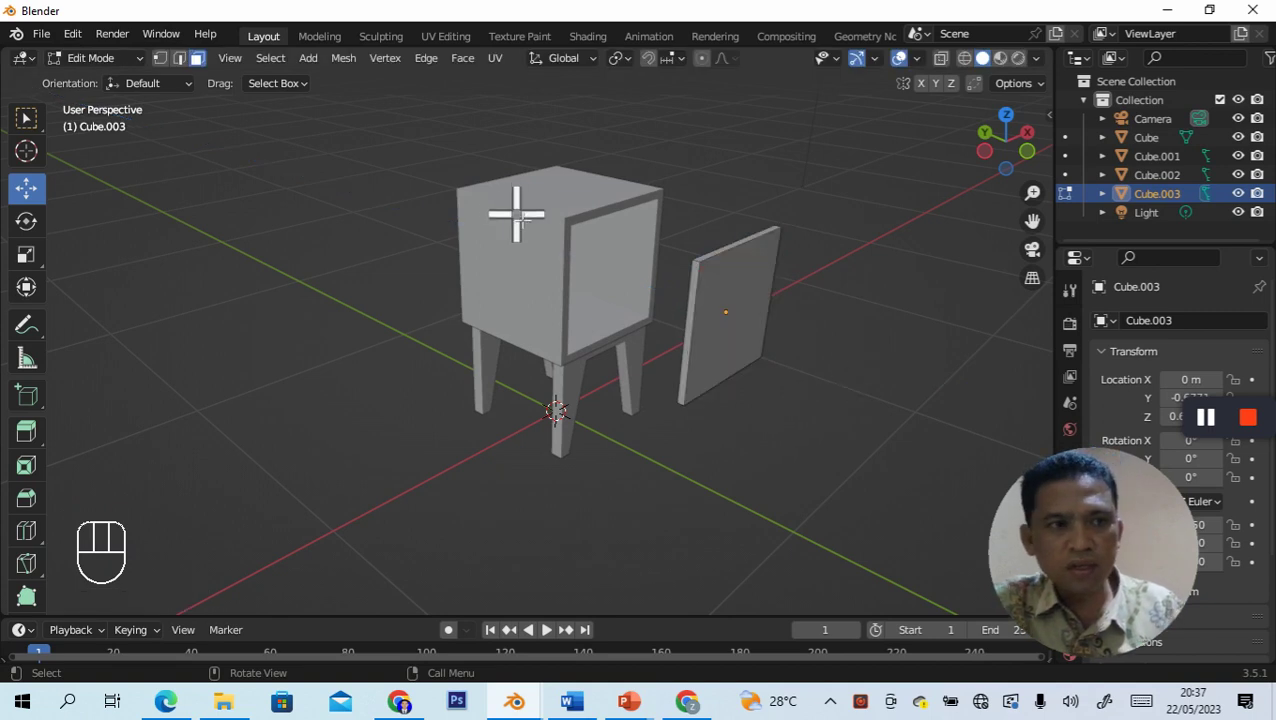
left_click(140, 60)
left_click(138, 78)
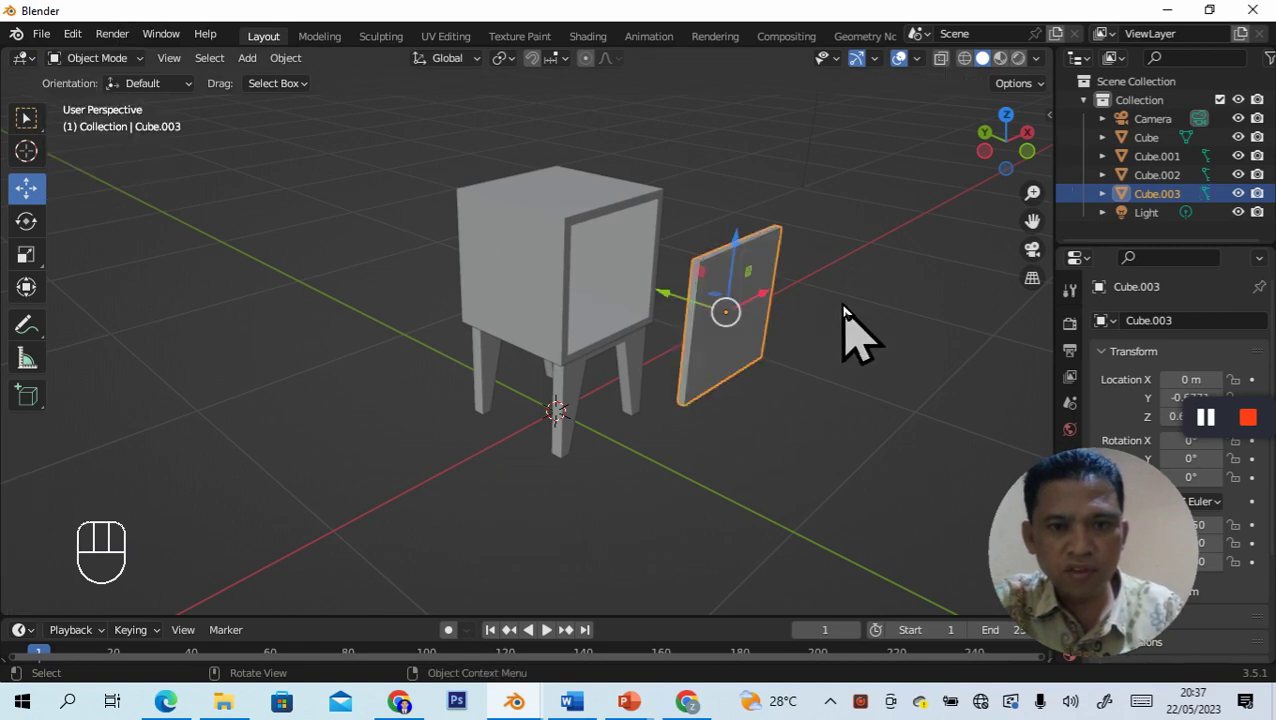
Step: Move the thickened front panel along the Y axis into the cabinet's opening as a slightly recessed door, and deselect it
middle_click_drag(920, 384, 840, 383)
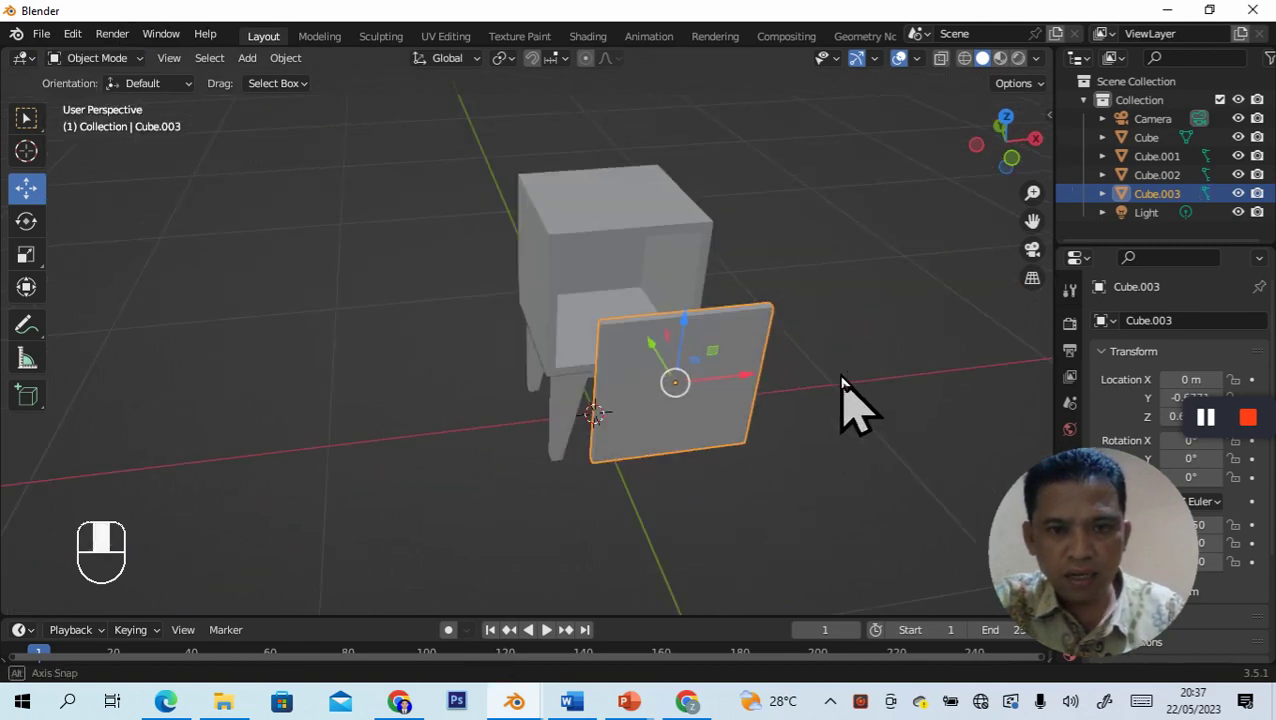
middle_click_drag(760, 362, 911, 365)
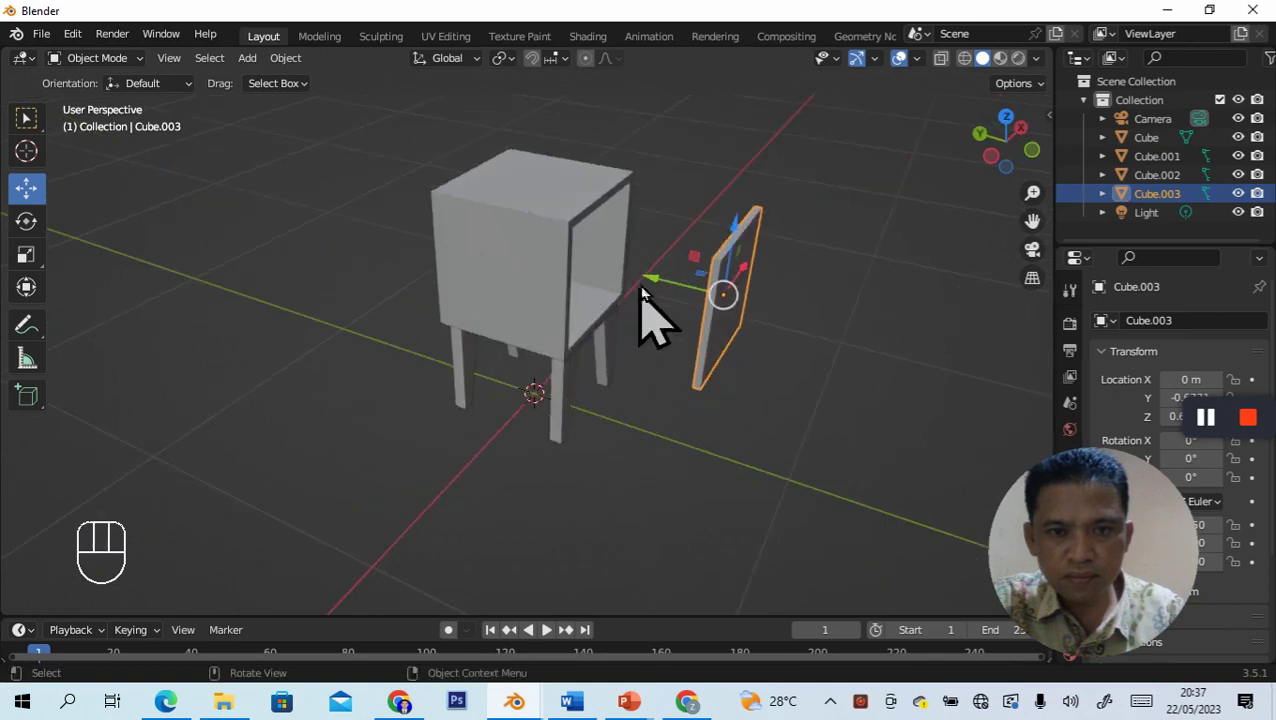
left_click_drag(655, 285, 507, 260)
middle_click_drag(755, 322, 672, 332)
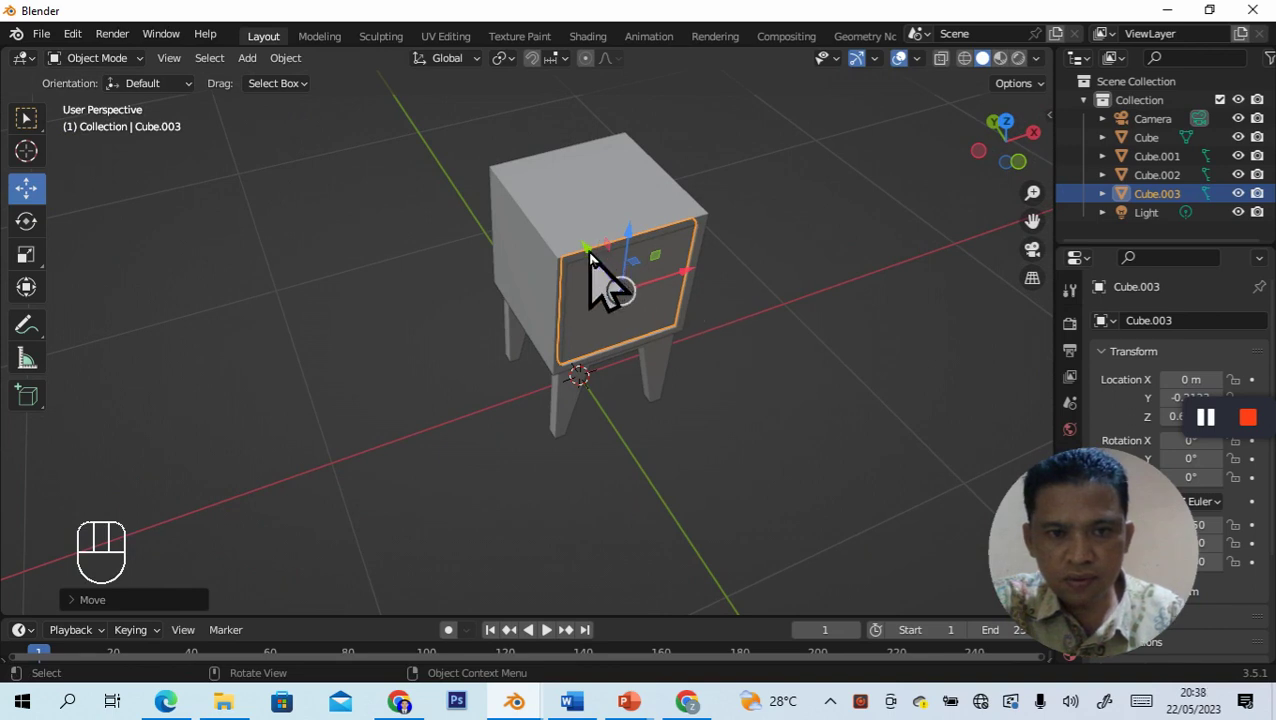
left_click_drag(587, 250, 589, 247)
middle_click_drag(889, 336, 815, 322)
left_click(872, 385)
middle_click_drag(841, 414, 908, 384)
middle_click_drag(800, 336, 636, 366)
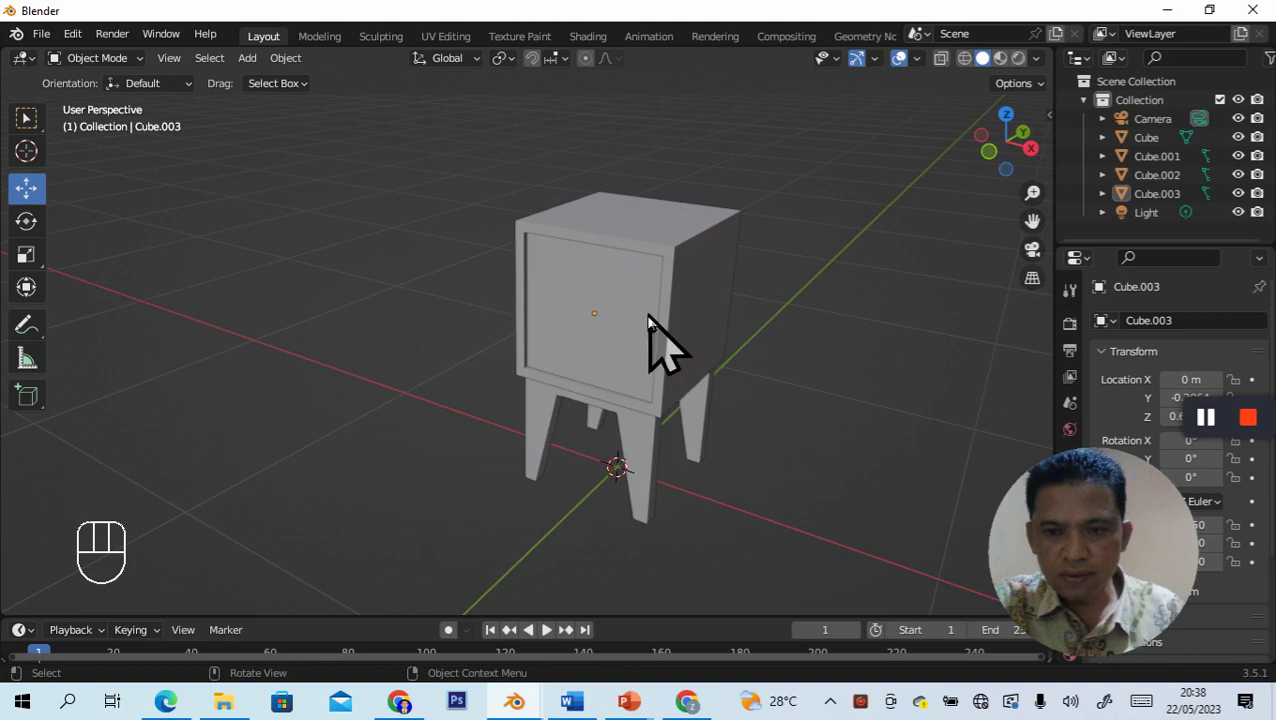
Step: Add a cylinder mesh for the door knob and scale it down uniformly to about 0.041
middle_click_drag(800, 450, 852, 387)
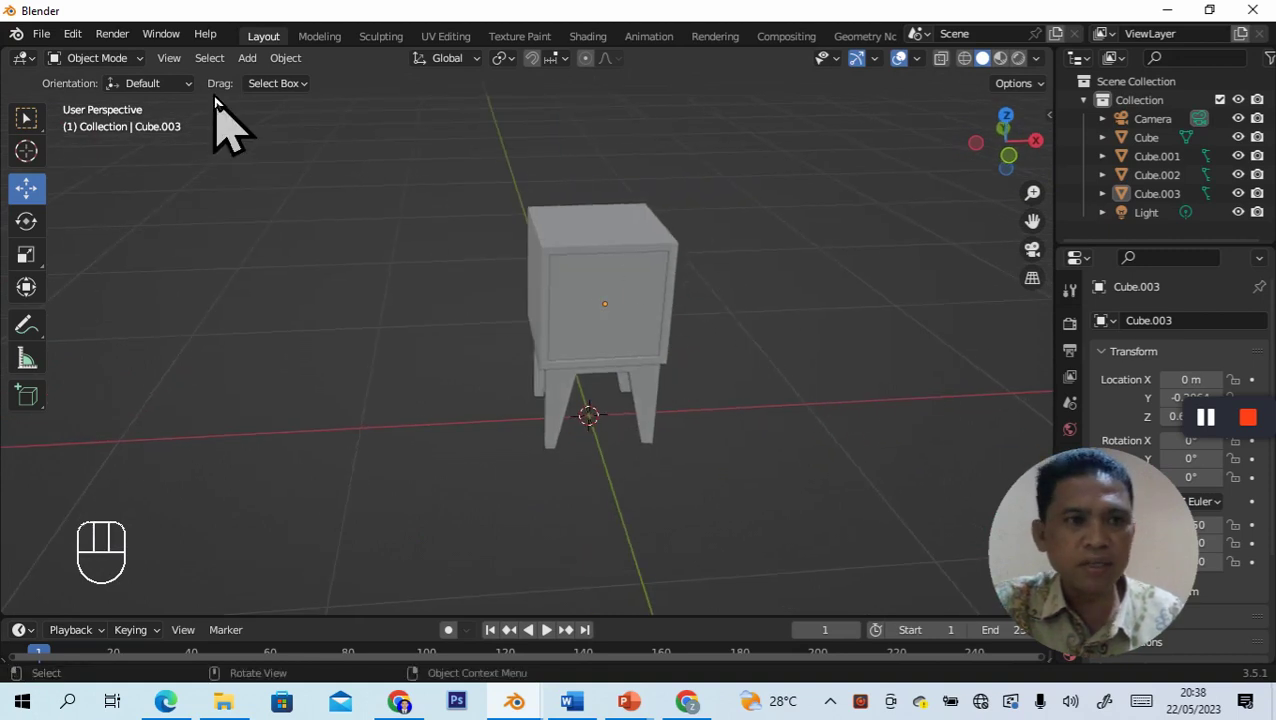
left_click(248, 58)
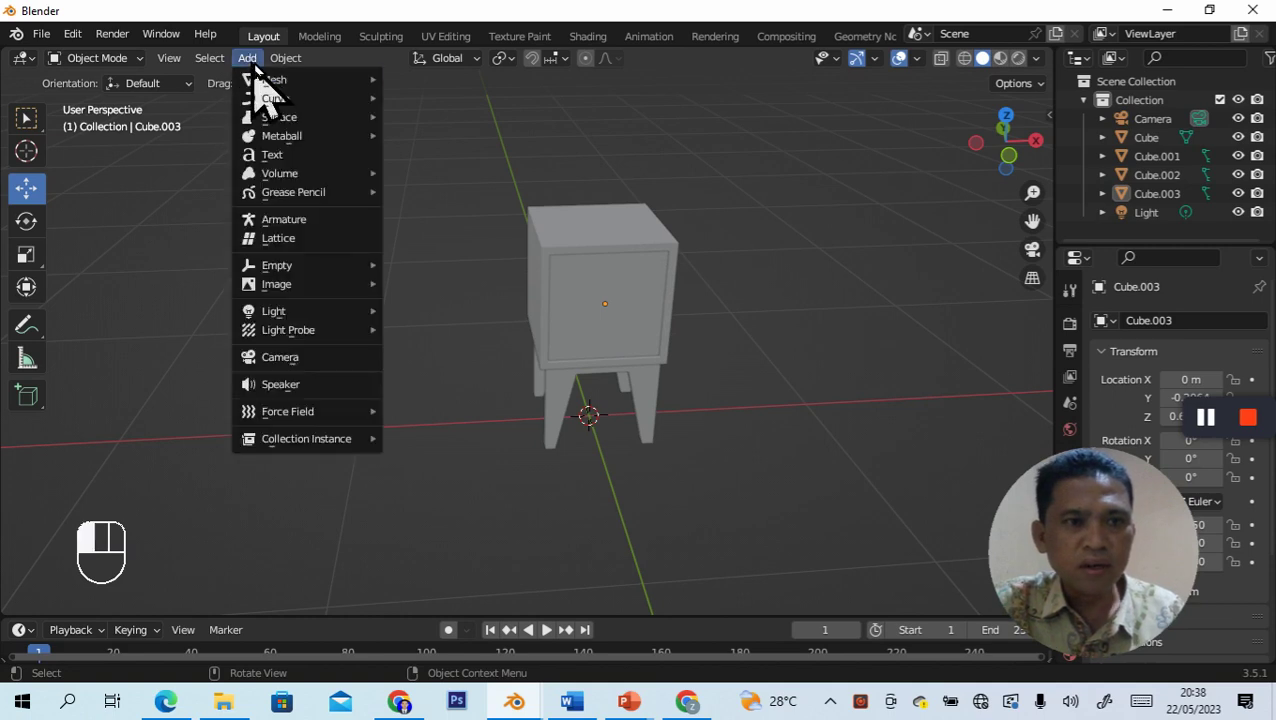
mouse_move(273, 80)
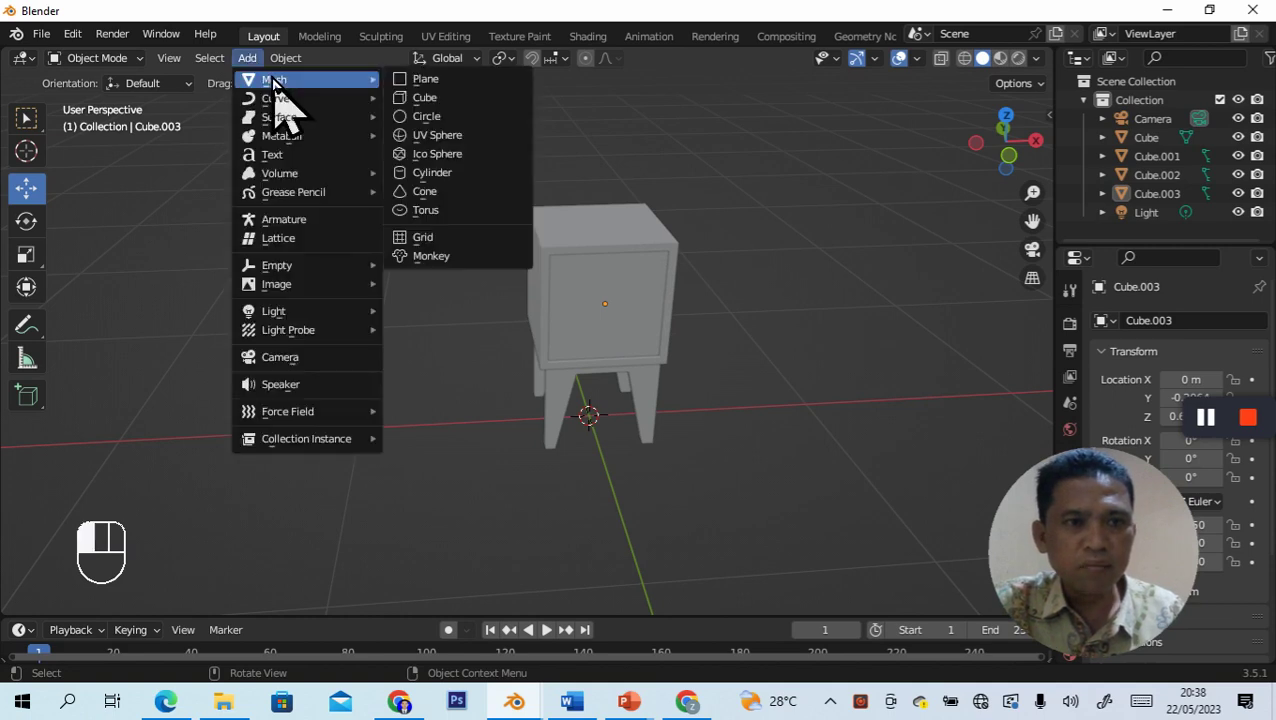
left_click(460, 174)
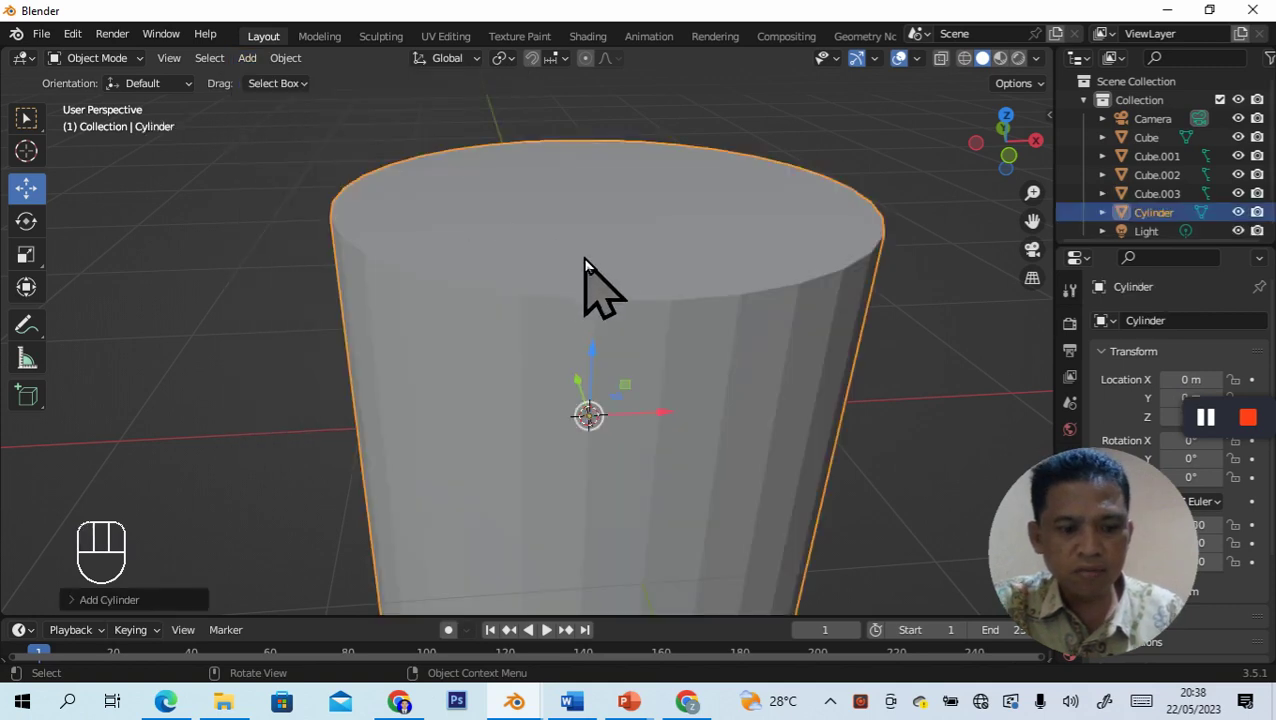
key("s")
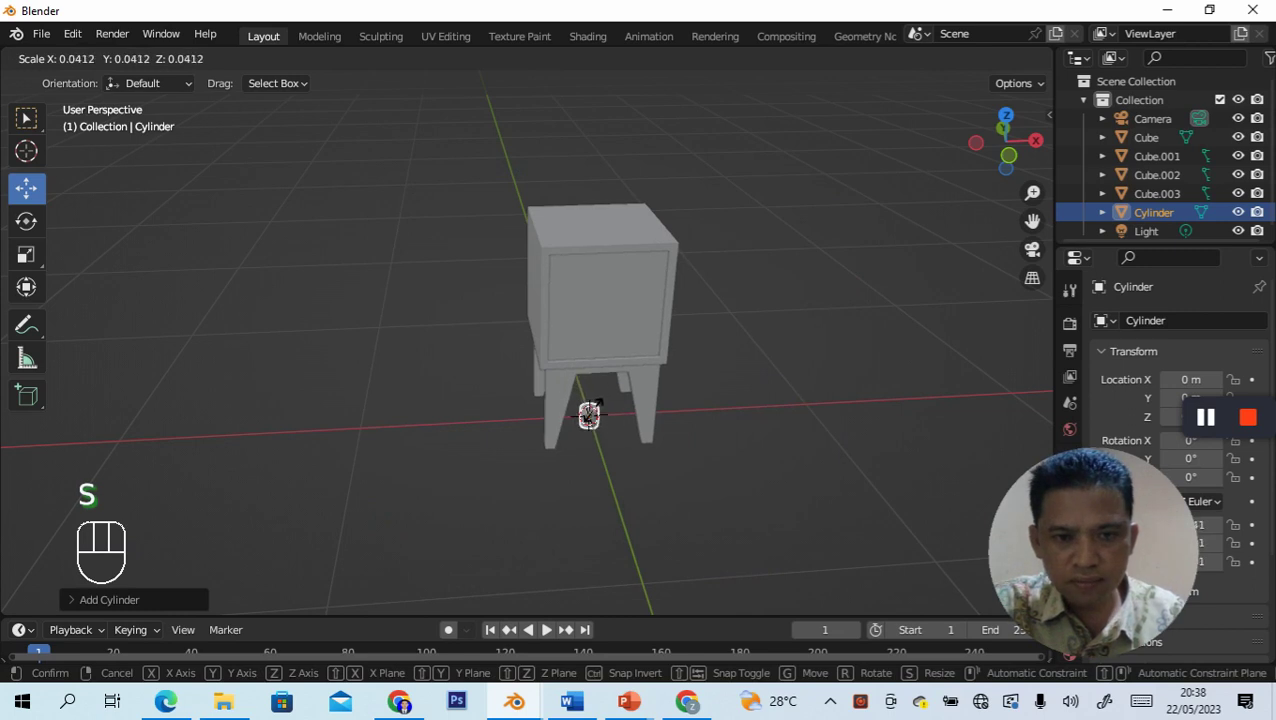
left_click(592, 418)
Step: Move the small cylinder forward and up so it sits in front of the cabinet door
middle_click_drag(749, 450, 657, 356)
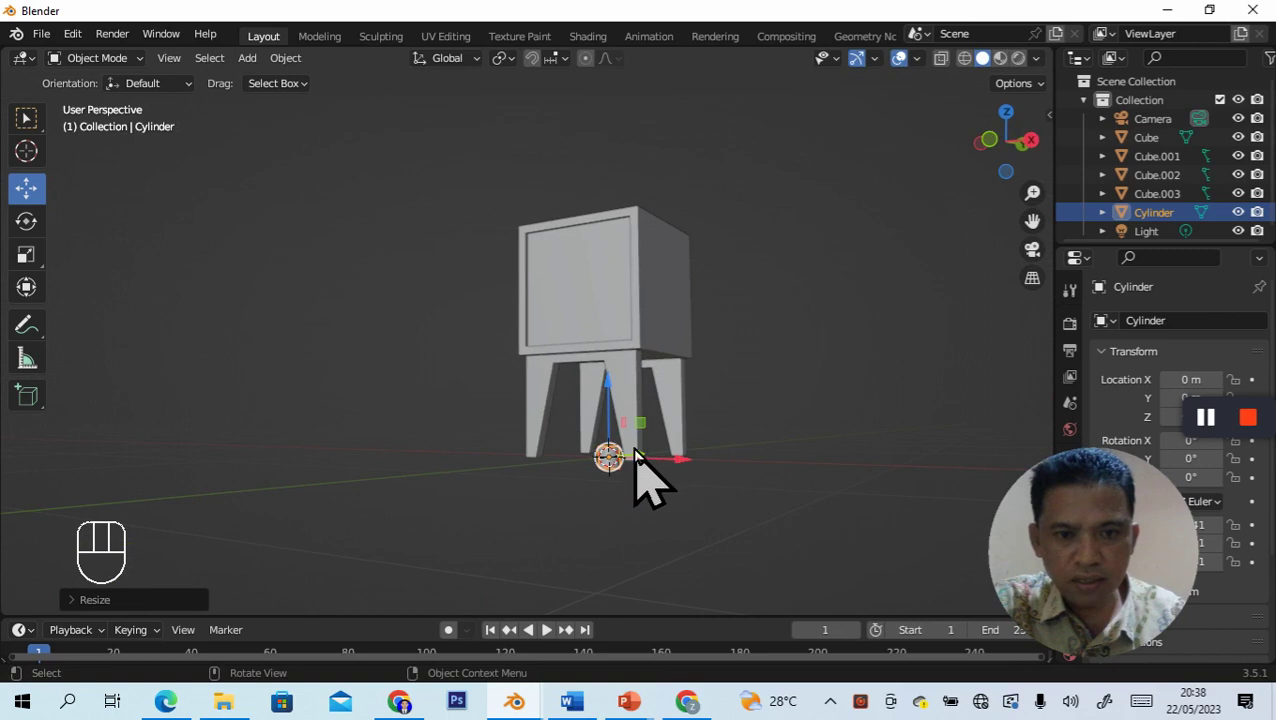
middle_click_drag(723, 441, 624, 461)
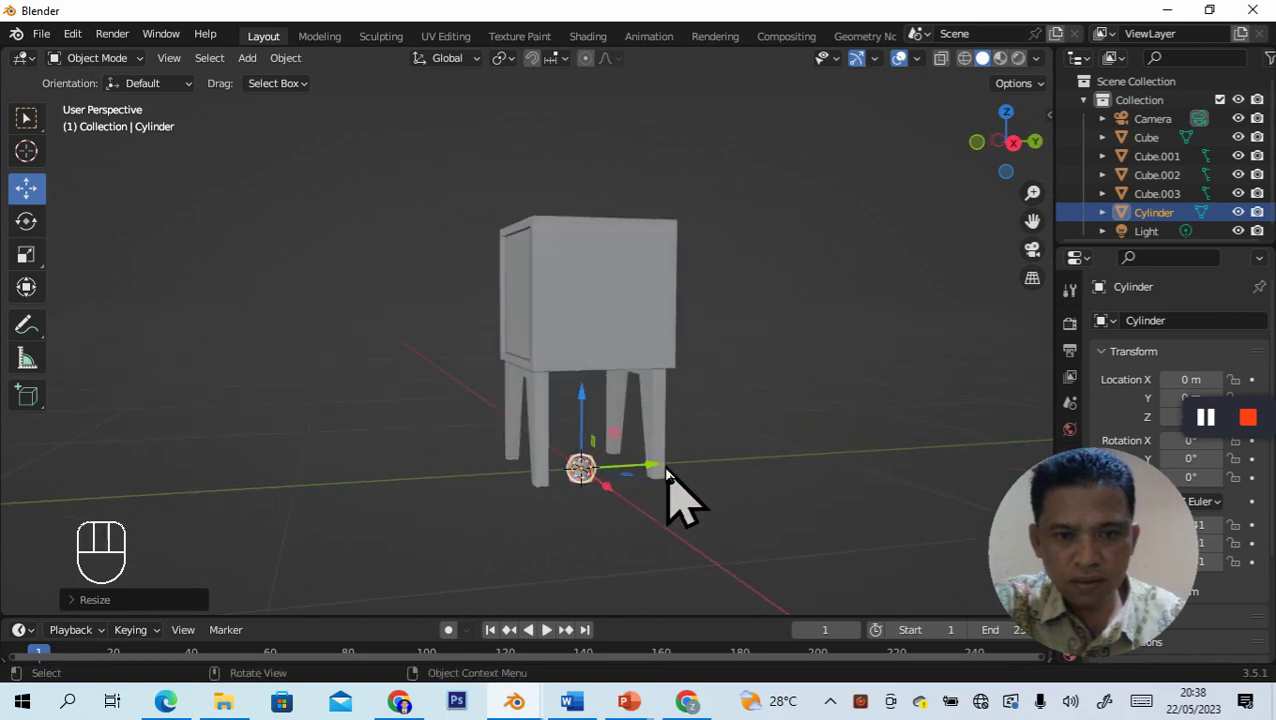
left_click_drag(652, 470, 484, 238)
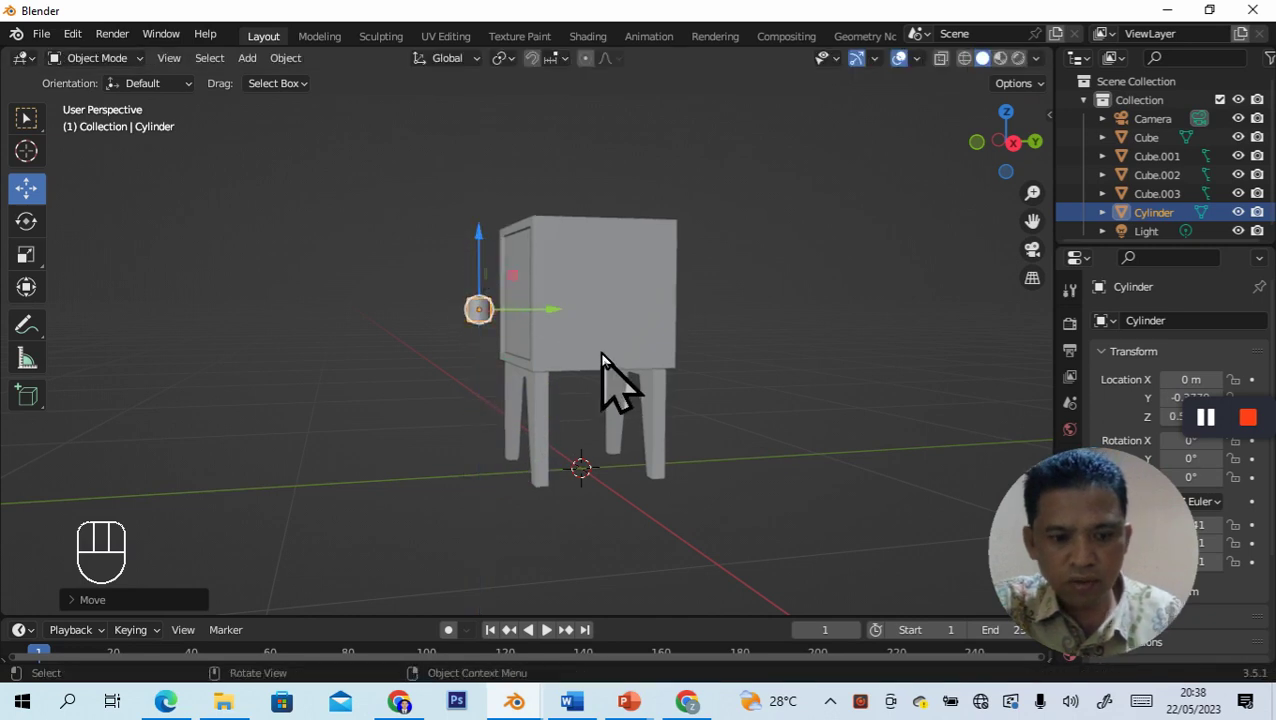
Step: Rotate the cylinder onto its side so its flat end faces the door, and deselect it
key("r")
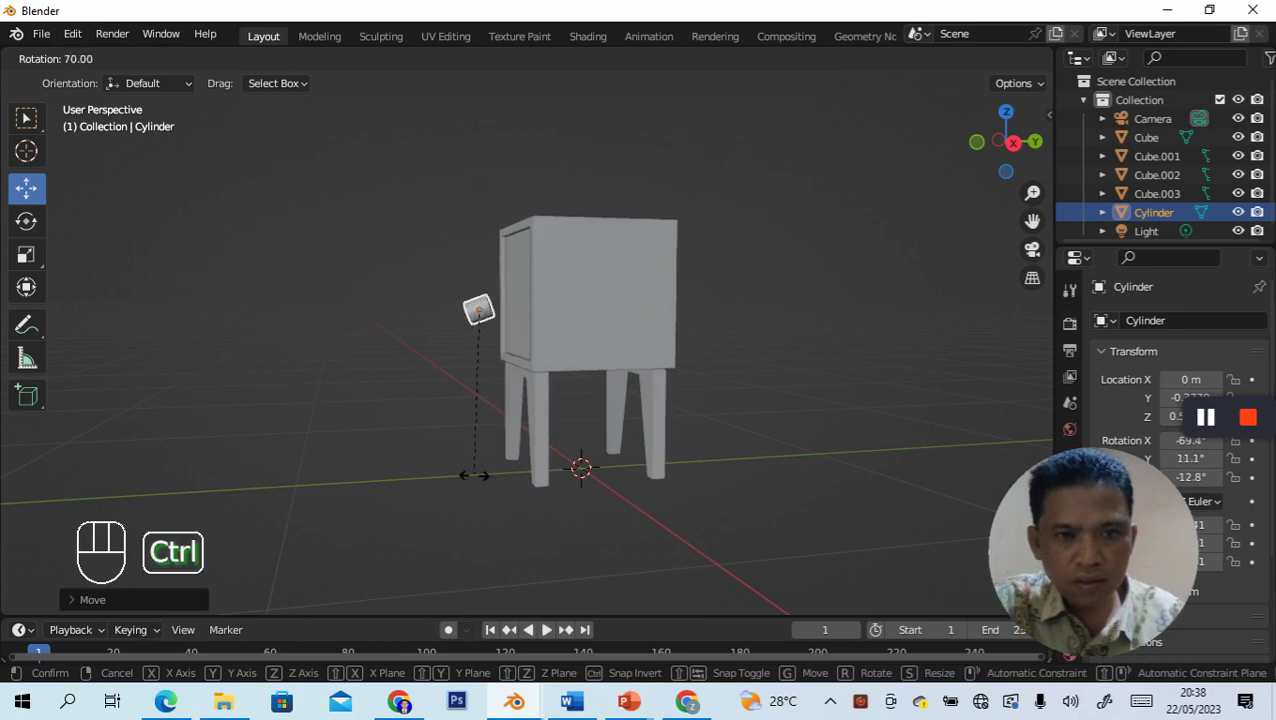
left_click(432, 410)
middle_click_drag(672, 419, 623, 352)
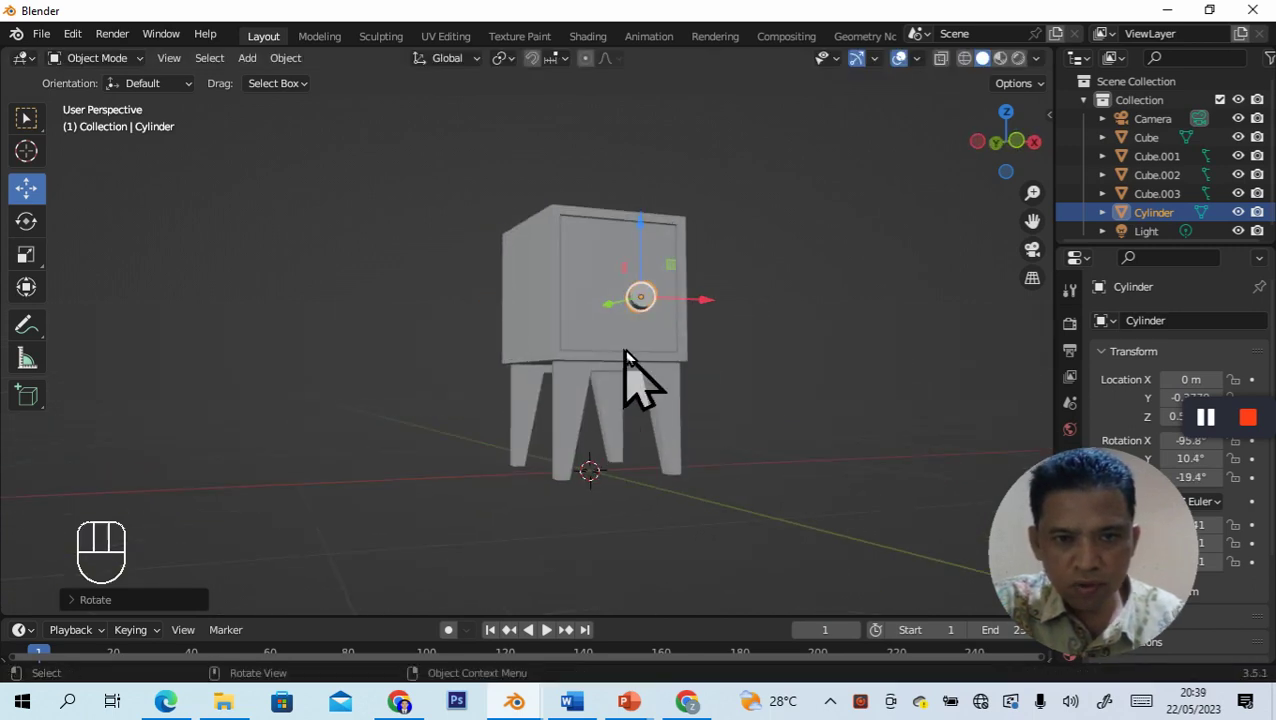
scroll(632, 425, "up", 3)
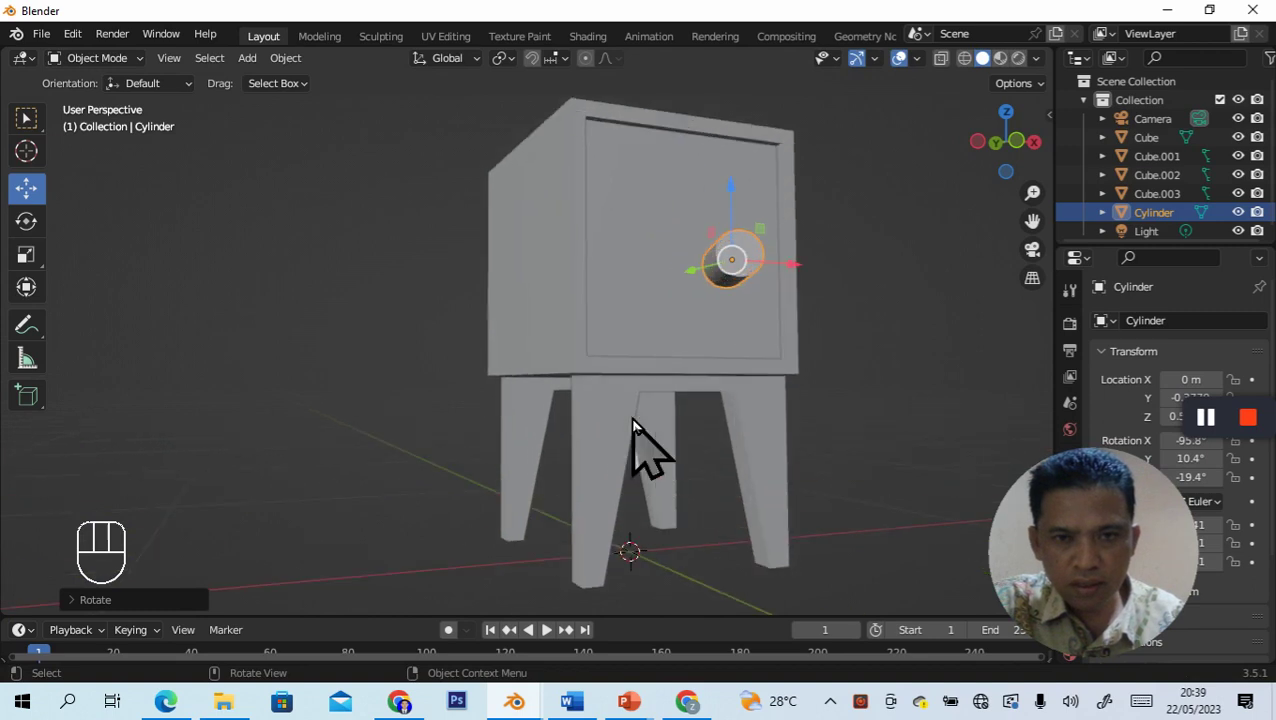
left_click(831, 383)
Step: Select the knob cylinder and move it up and sideways to X about 0.14 m, near the door's opening edge
middle_click_drag(831, 383, 729, 328)
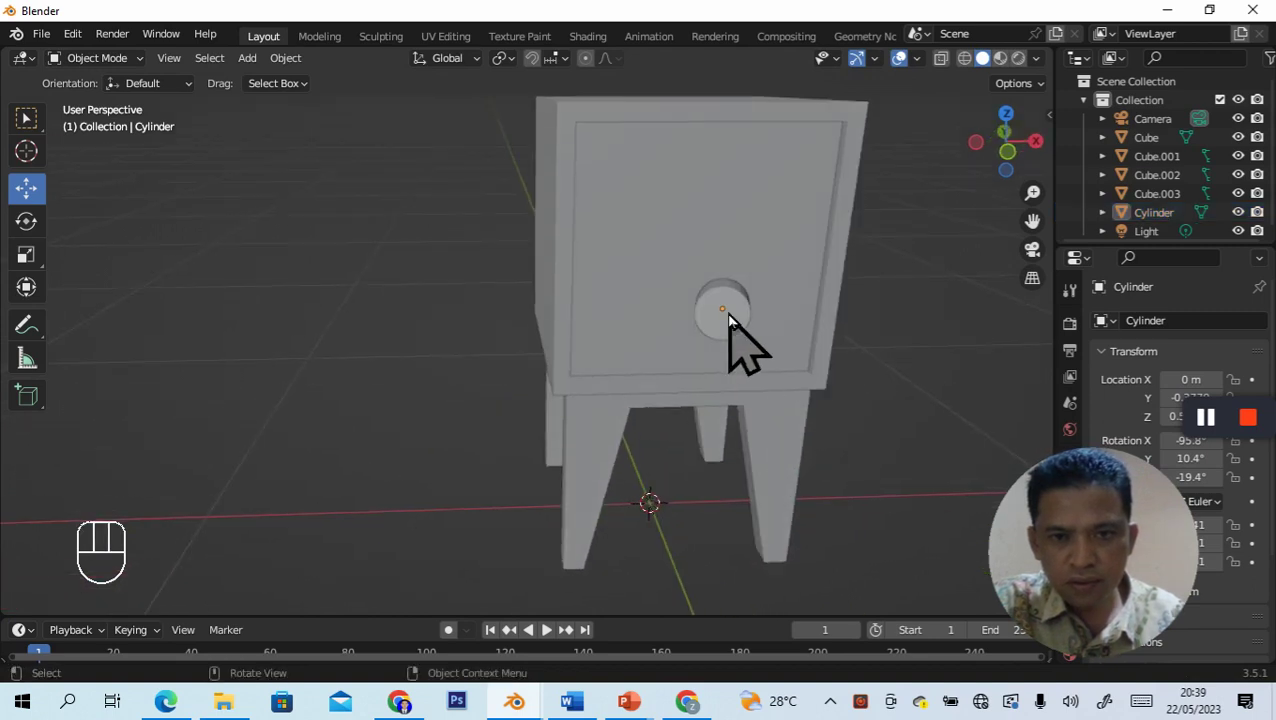
left_click(729, 328)
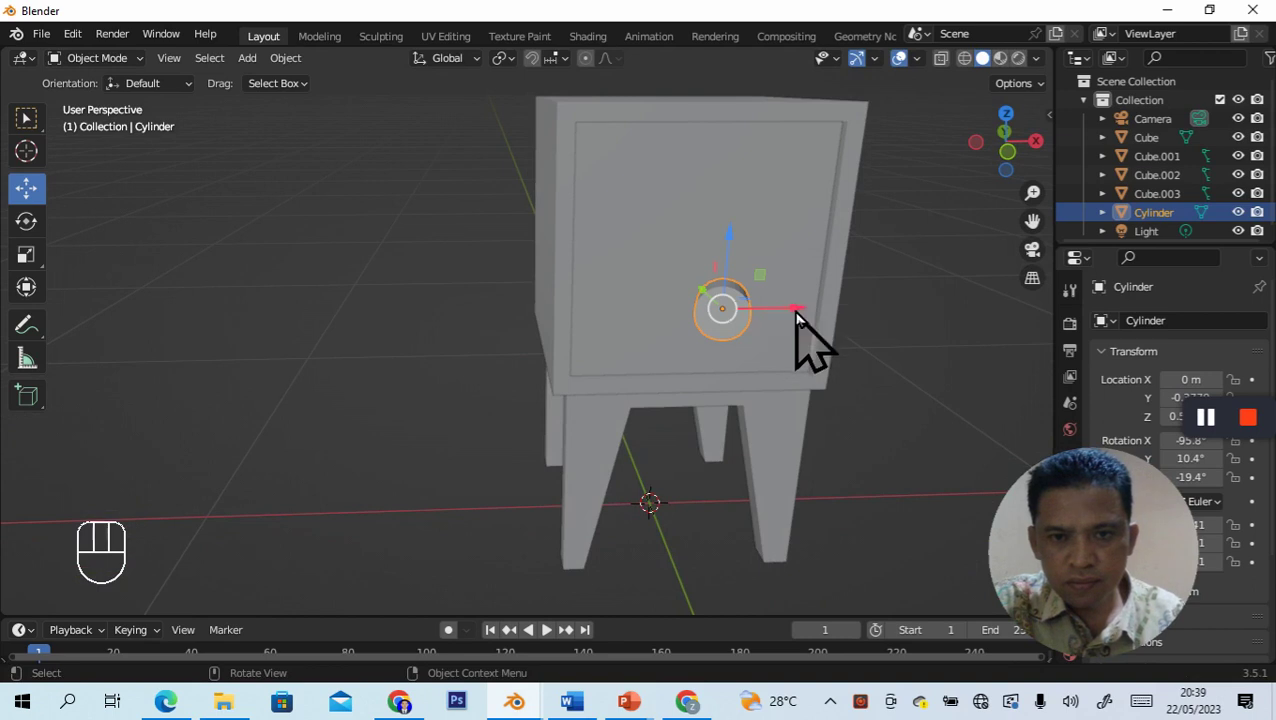
left_click_drag(797, 315, 838, 307)
left_click_drag(767, 236, 788, 168)
middle_click_drag(846, 441, 806, 322)
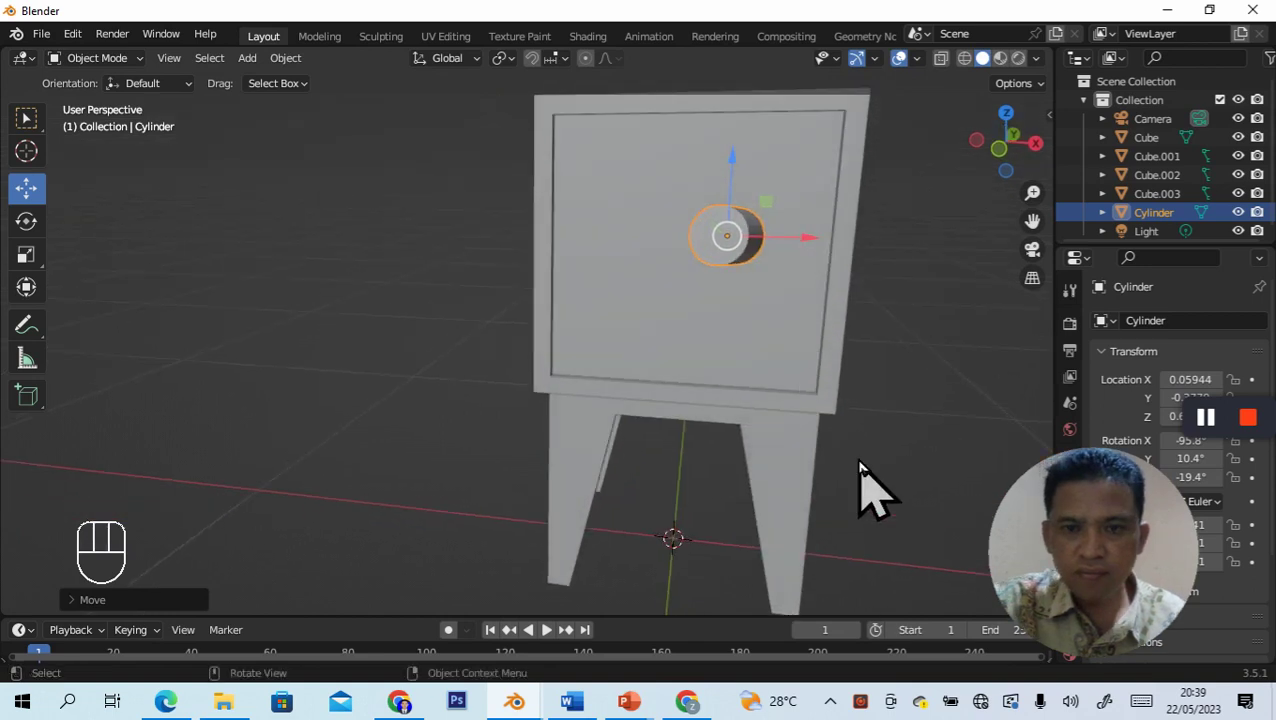
middle_click_drag(863, 484, 755, 470)
left_click_drag(734, 280, 772, 287)
mouse_move(692, 228)
left_mouse_down()
mouse_move(686, 213)
mouse_move(687, 224)
left_mouse_up()
left_click_drag(769, 300, 778, 295)
Step: Shift the knob along the Y axis toward the door and rotate it by about -21° to square it with the front
middle_click_drag(926, 421, 752, 392)
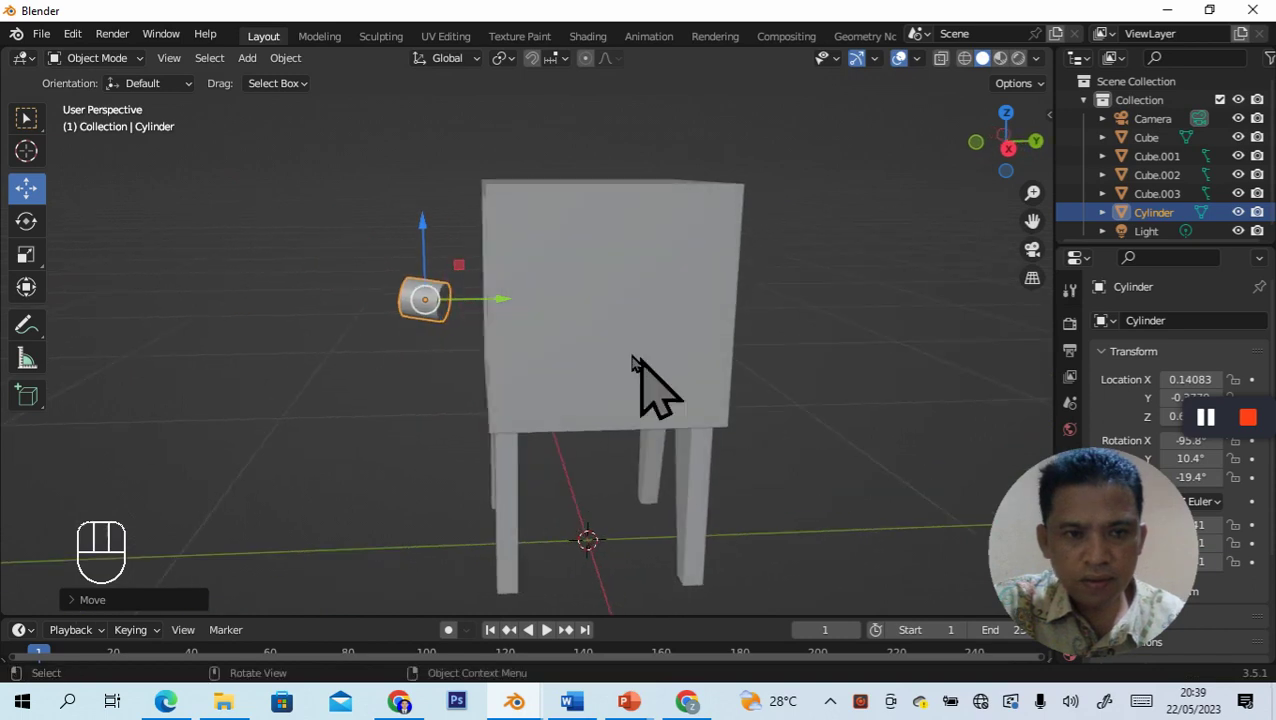
left_click_drag(499, 299, 521, 304)
middle_click_drag(427, 384, 618, 492)
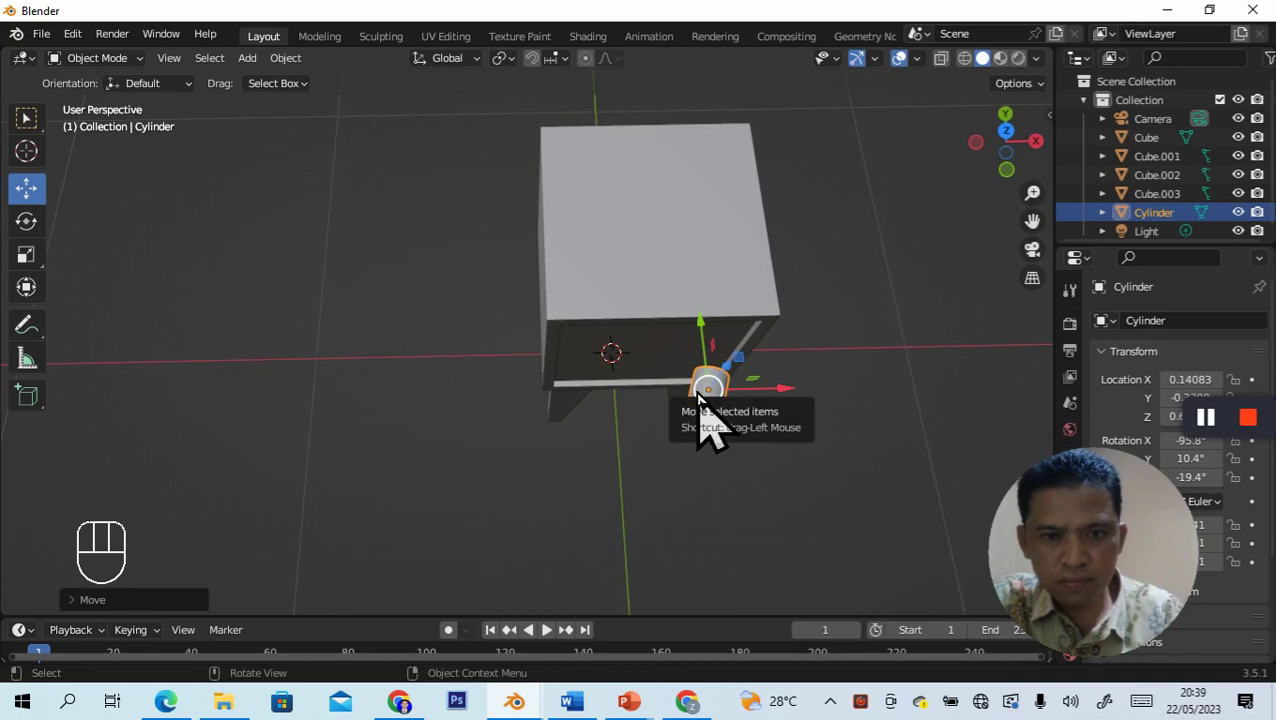
key("r")
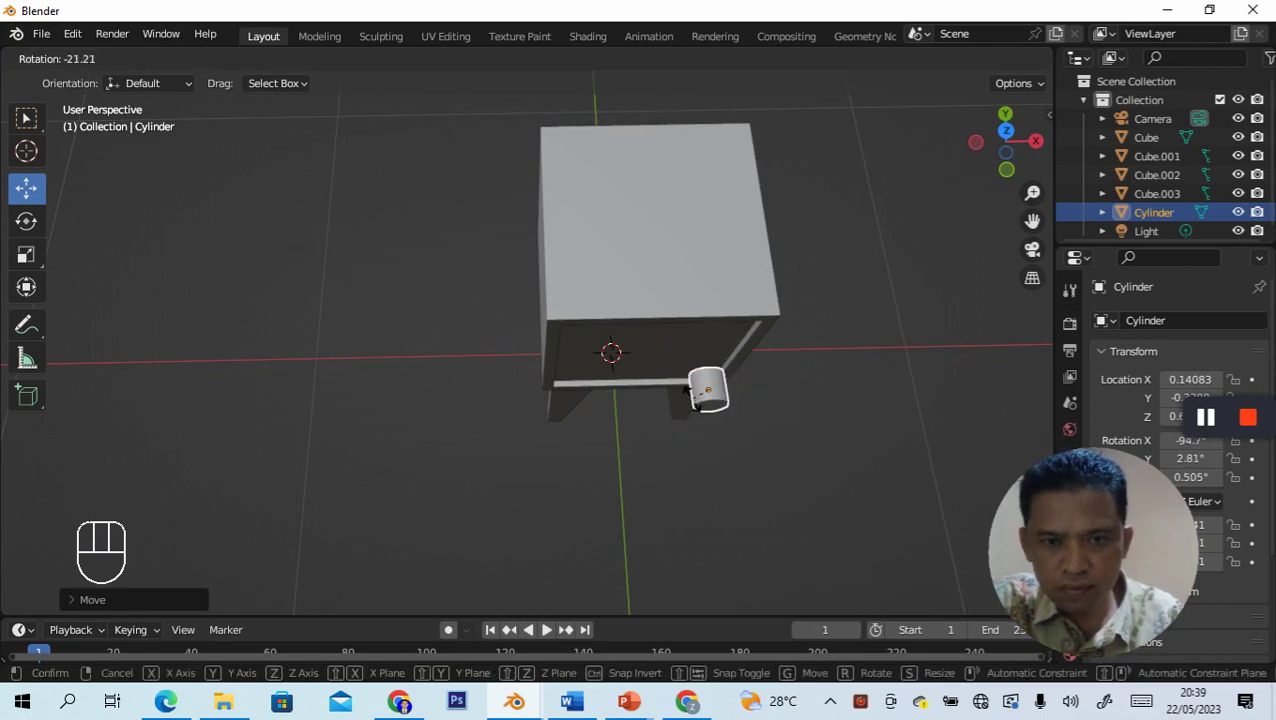
left_click(690, 392)
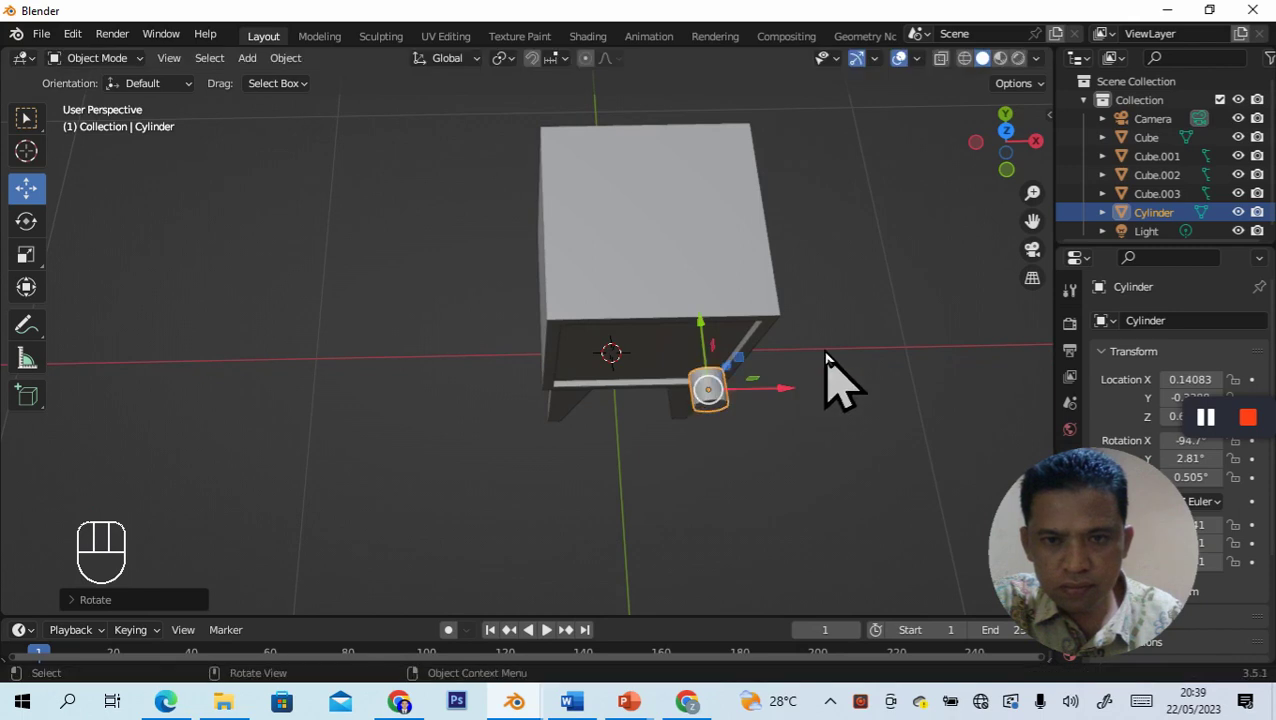
Step: Move the squared knob further along the Y axis until it meets the door surface
left_click(1005, 143)
left_click_drag(684, 345, 701, 330)
middle_click_drag(860, 384, 680, 268)
Step: Examine in wireframe shading how the knob meets the door, then restore solid shading with nothing selected
key("z")
key("z")
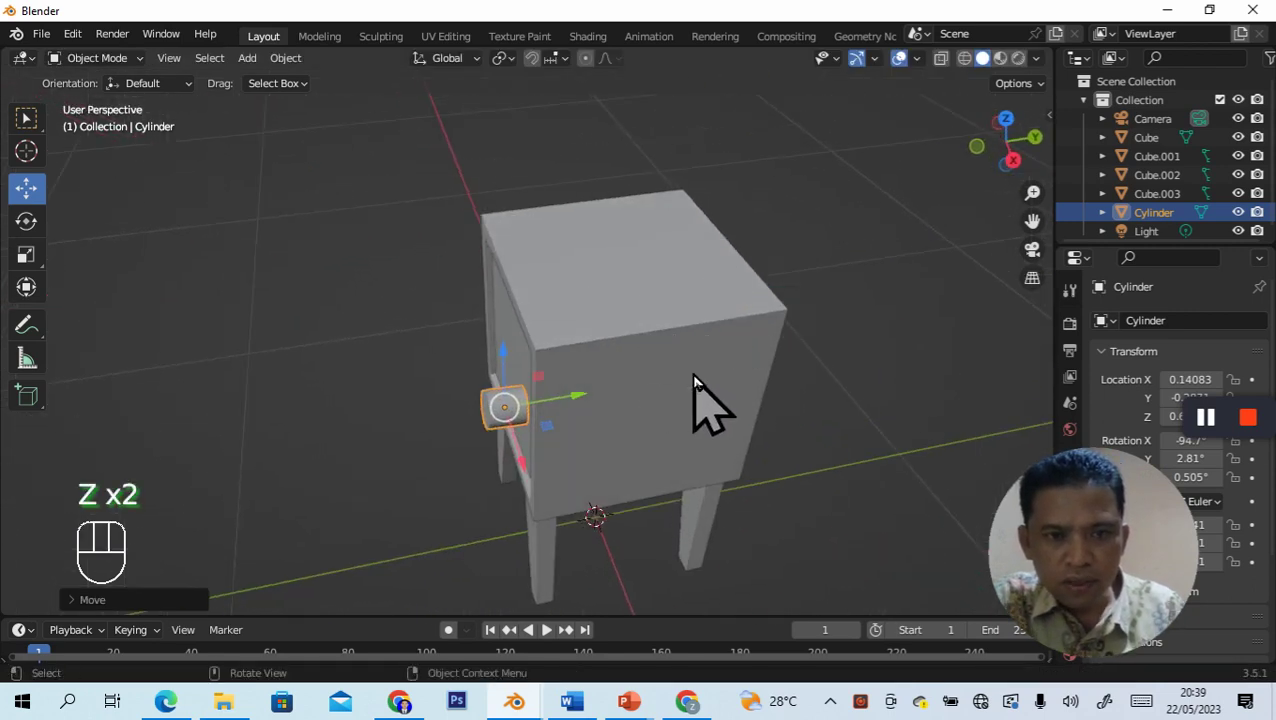
key("z")
left_click(570, 375)
left_click(584, 407)
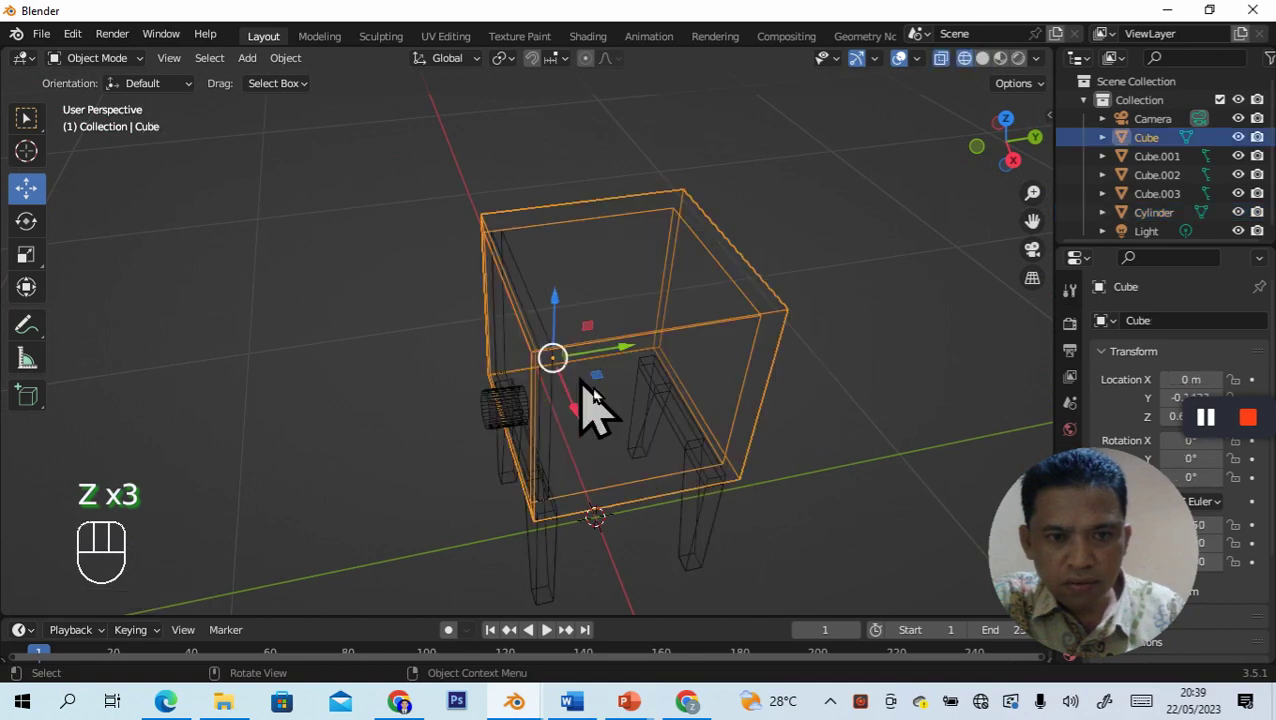
left_click(817, 521)
mouse_move(689, 464)
middle_mouse_down()
mouse_move(735, 405)
mouse_move(689, 322)
mouse_move(624, 322)
mouse_move(568, 362)
mouse_move(840, 377)
mouse_move(755, 407)
mouse_move(560, 403)
mouse_move(612, 507)
mouse_move(664, 507)
mouse_move(787, 462)
mouse_move(800, 435)
mouse_move(780, 361)
mouse_move(695, 347)
mouse_move(668, 390)
mouse_move(712, 433)
middle_mouse_up()
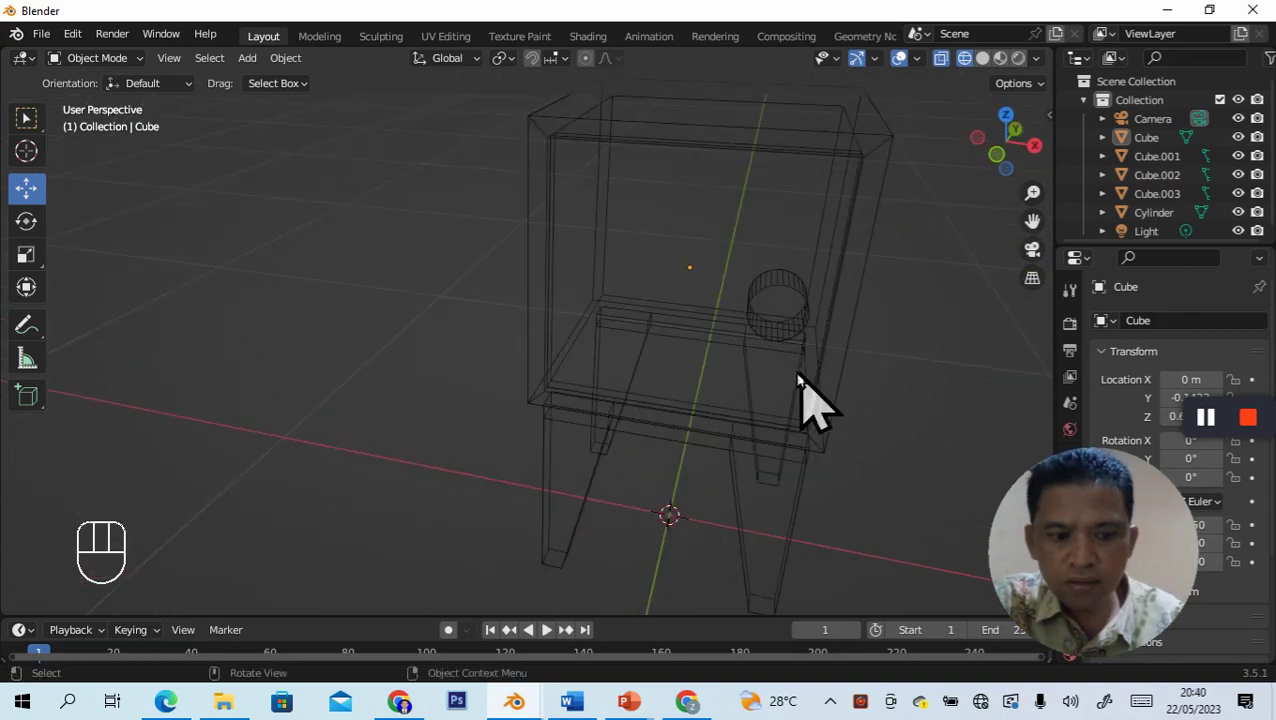
key("z")
left_click(904, 394)
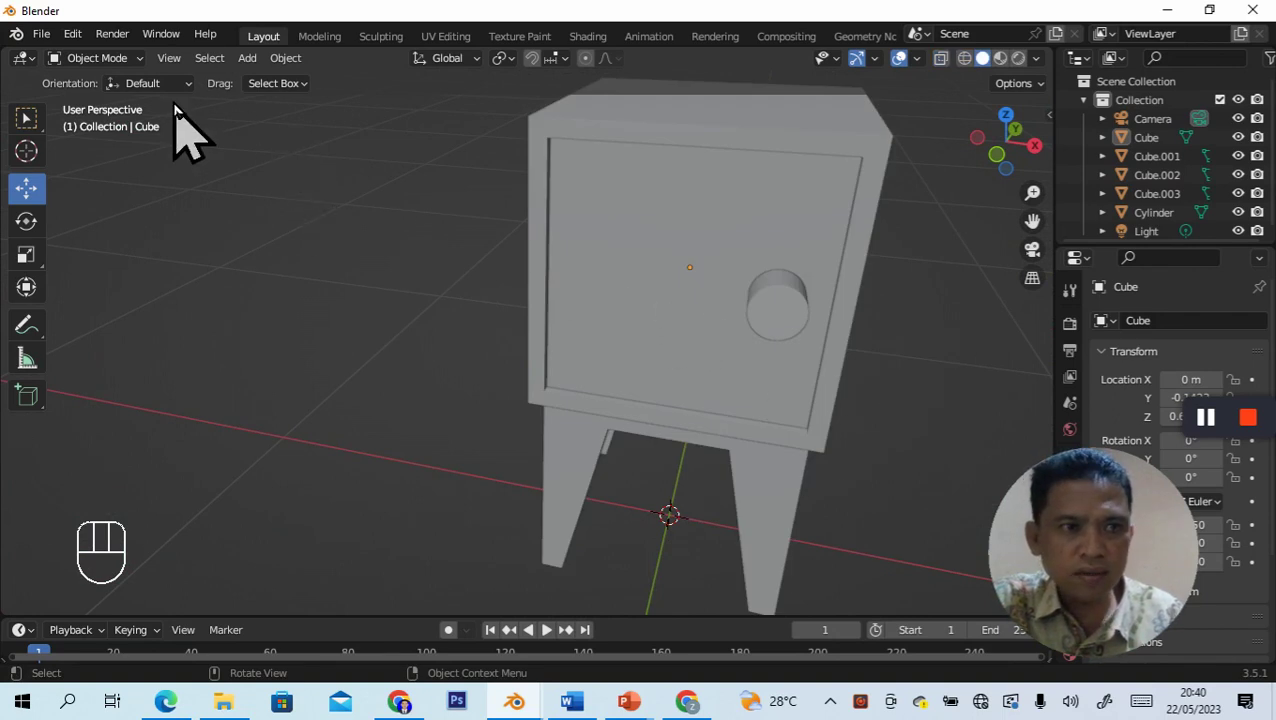
Step: Enter Edit Mode and try to select the knob's front face, then dismiss the face options and clear the selection
left_click(140, 60)
left_click(96, 100)
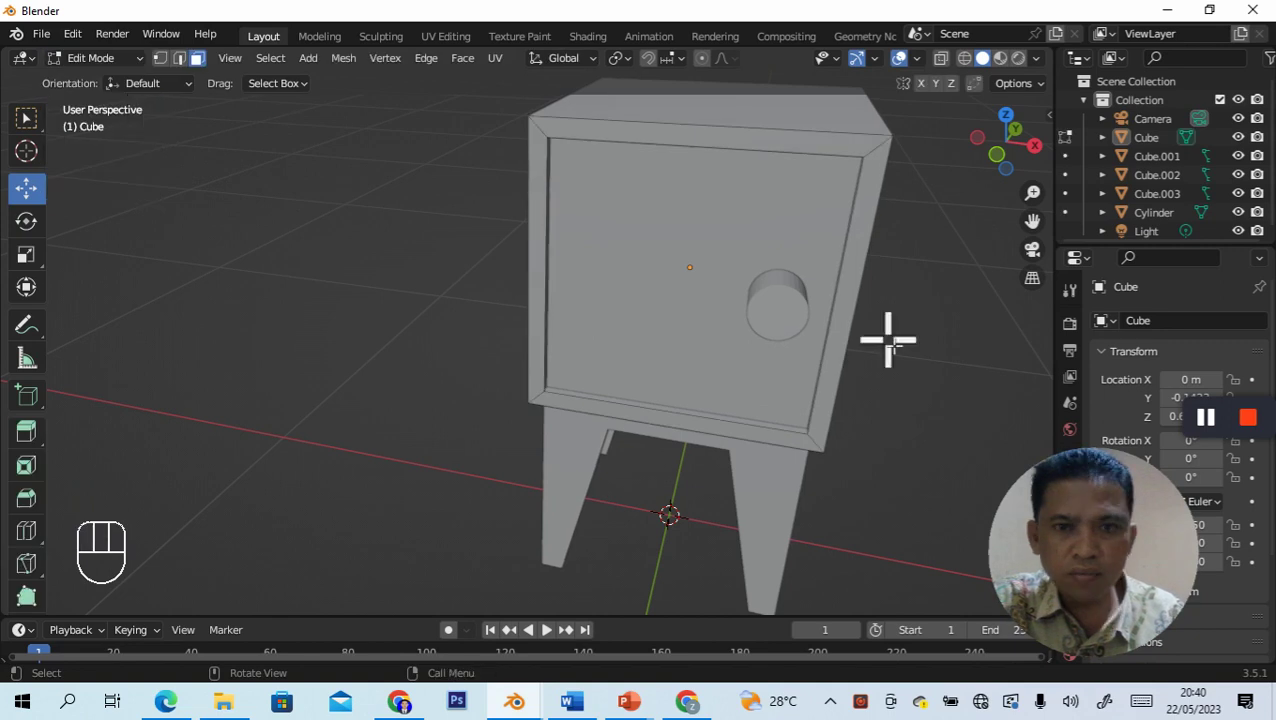
left_click(783, 322)
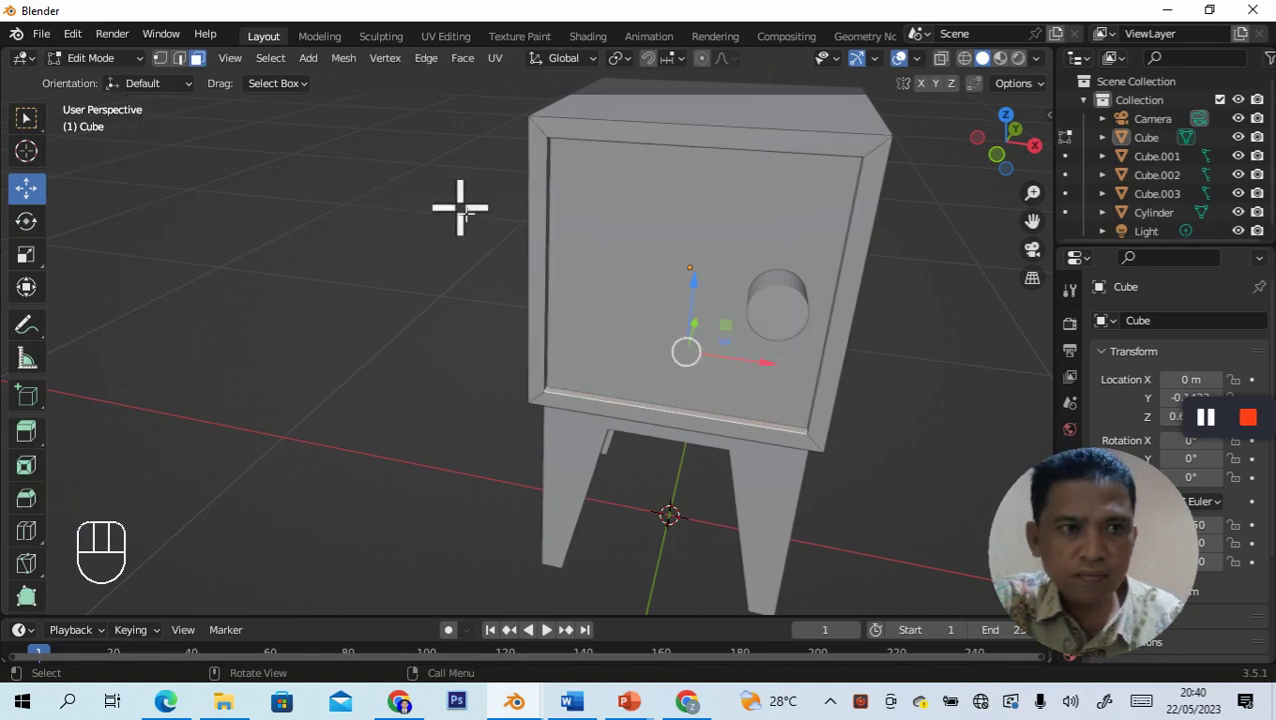
left_click(775, 306)
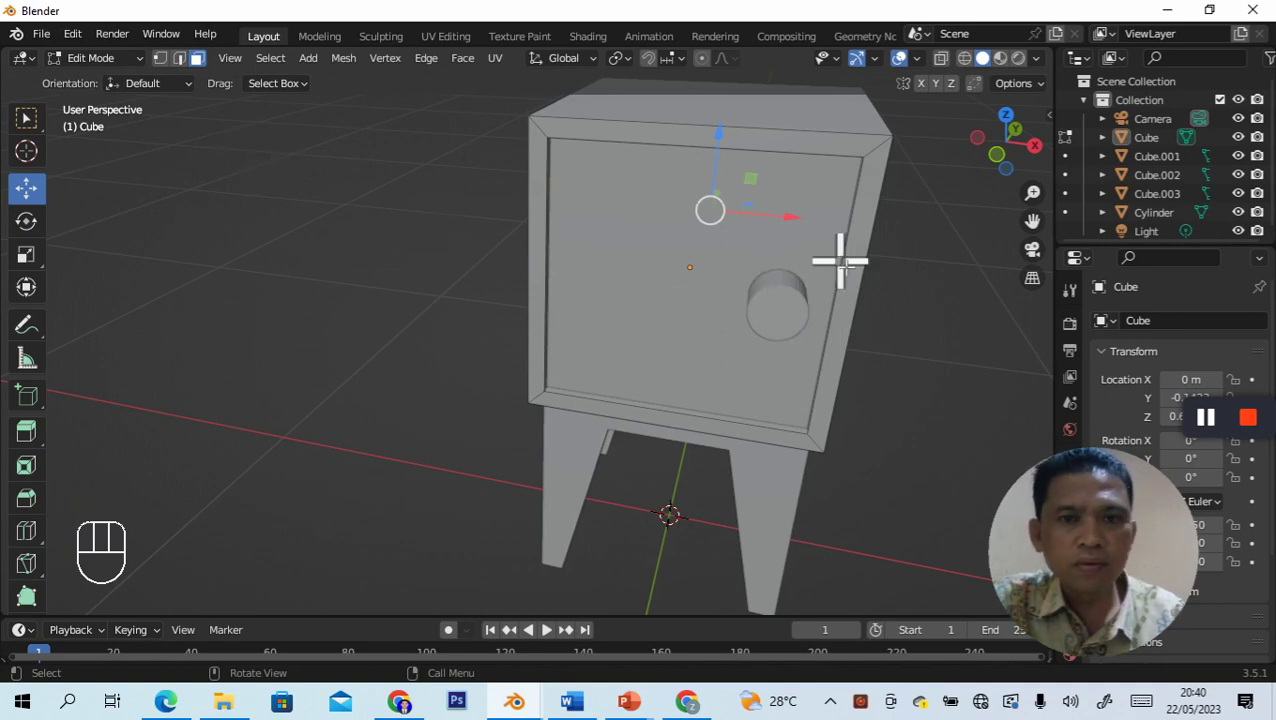
right_click(779, 307)
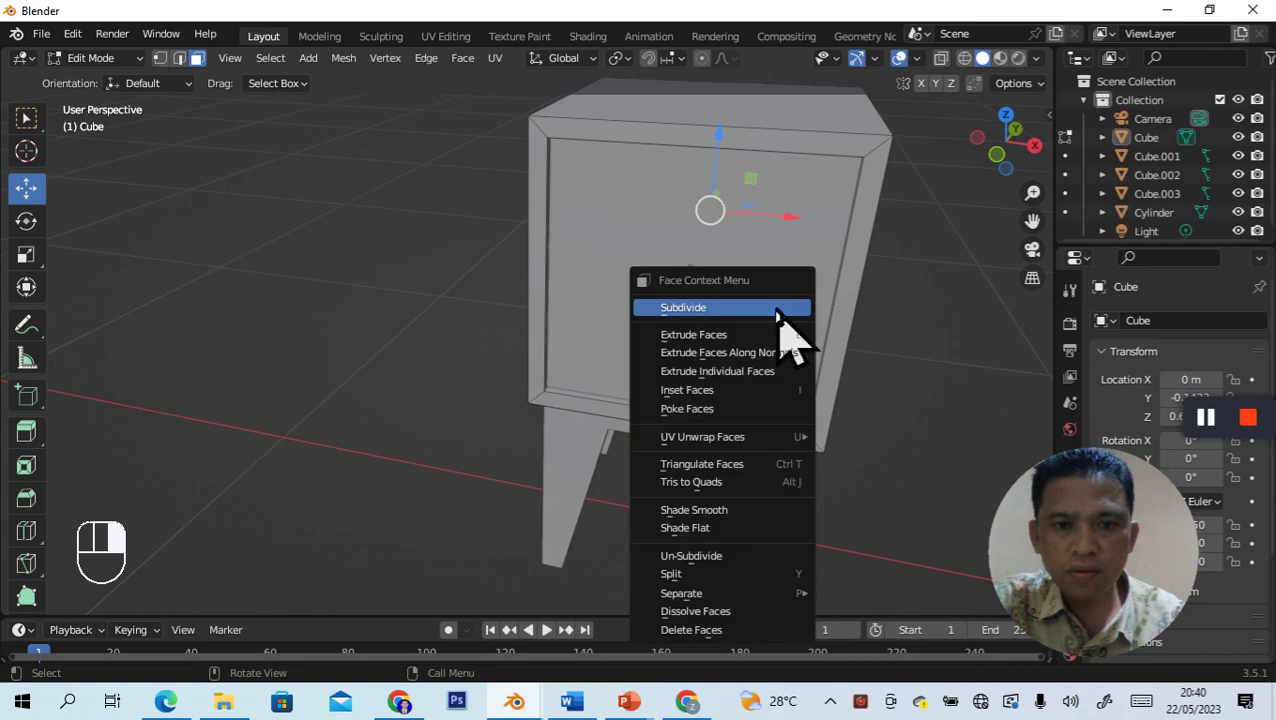
left_click(456, 356)
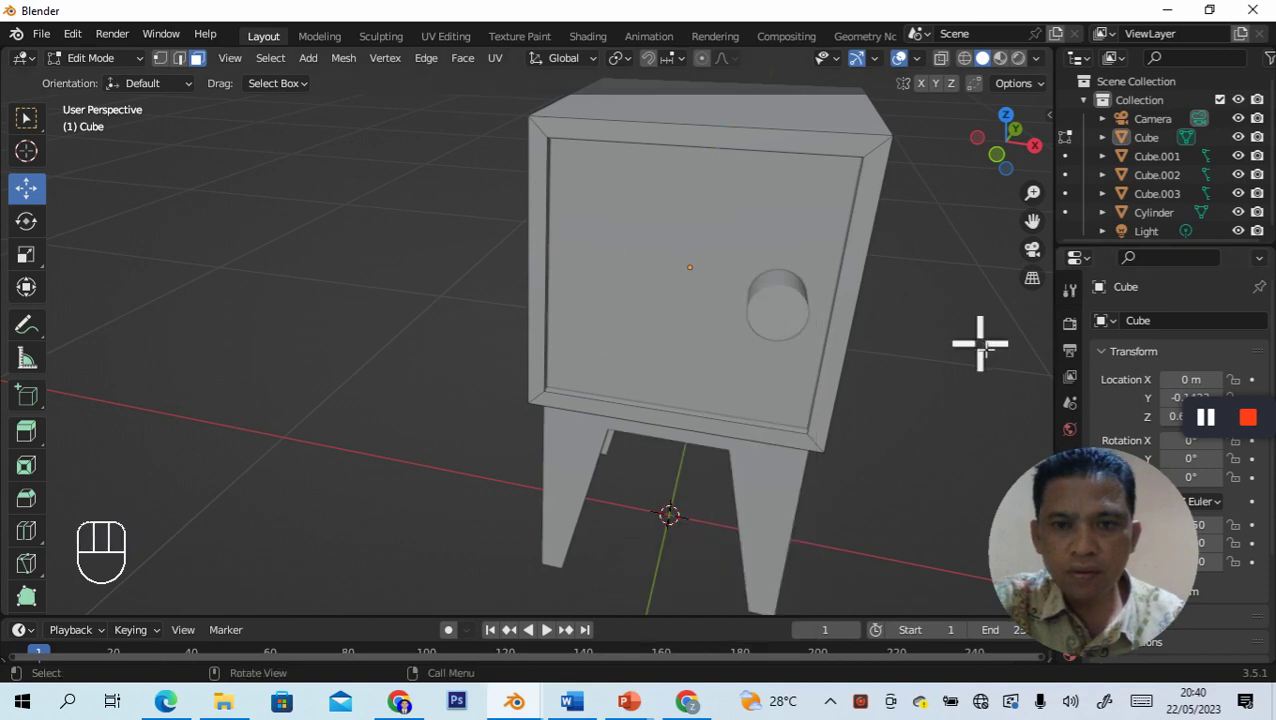
Step: Leave the cabinet body's Edit Mode, select the knob cylinder in Object Mode and enter Edit Mode on it
middle_click_drag(980, 343, 888, 370)
left_click(620, 452)
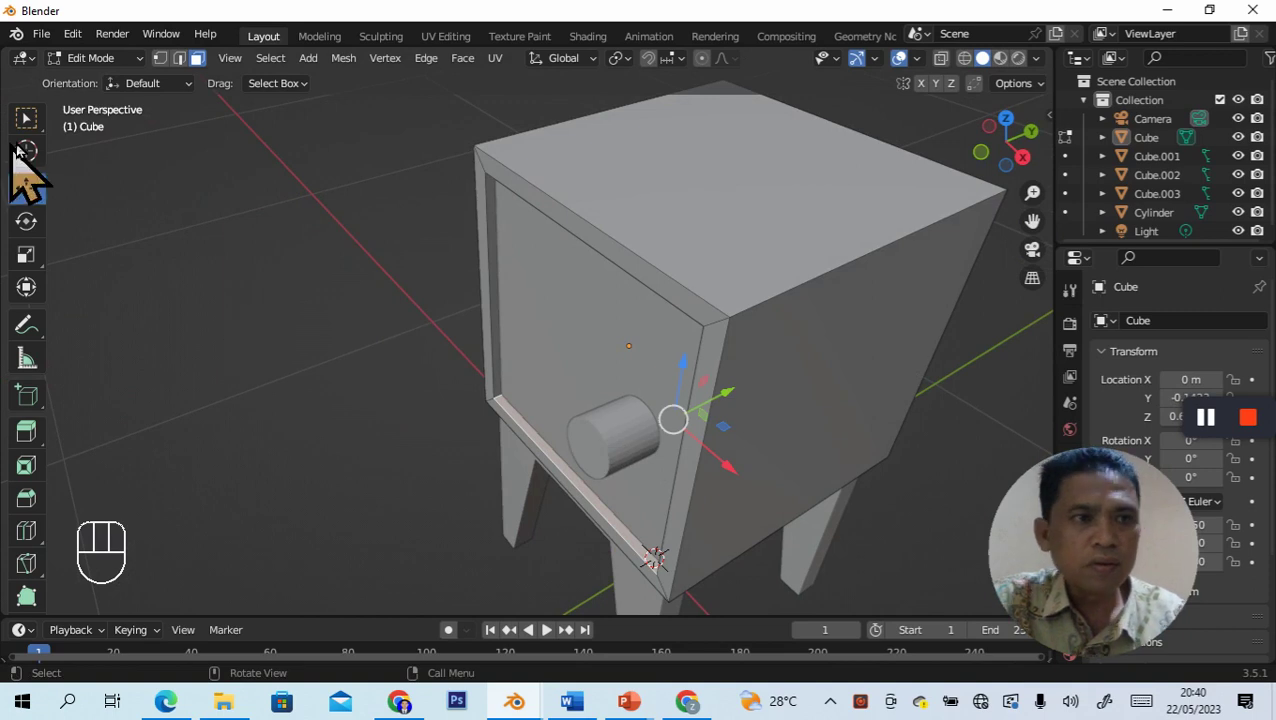
left_click(122, 58)
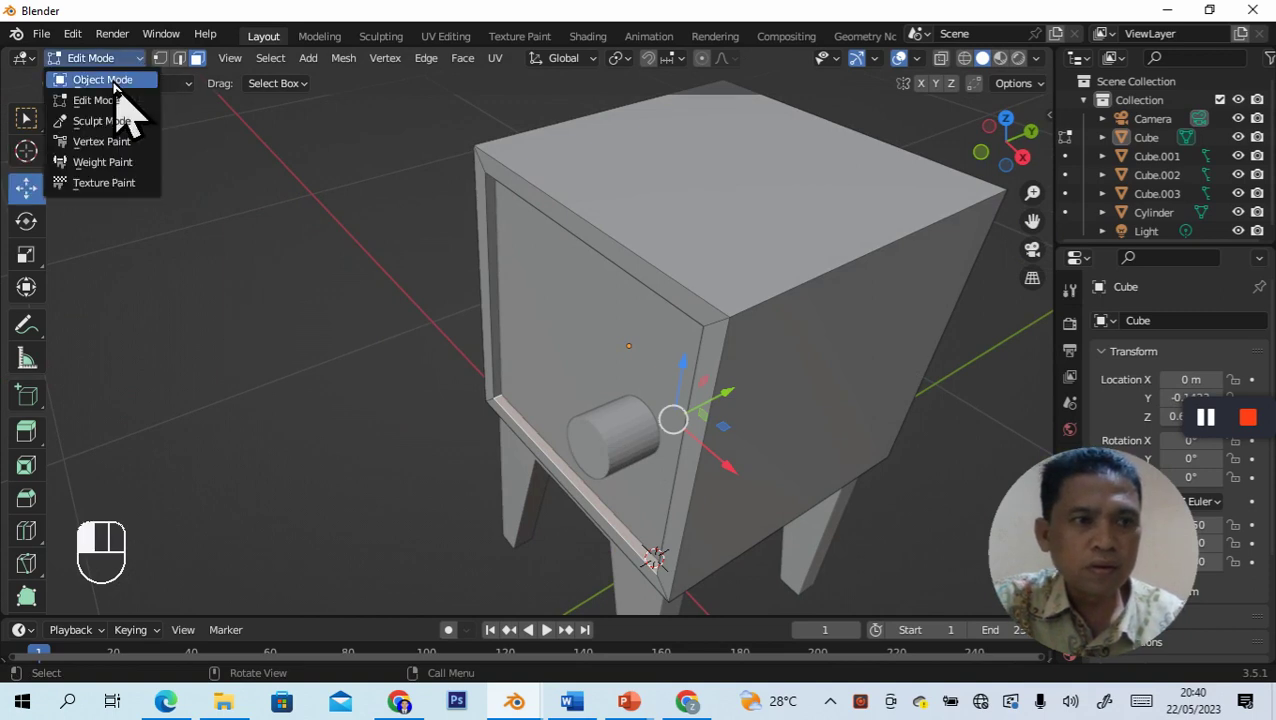
left_click(123, 78)
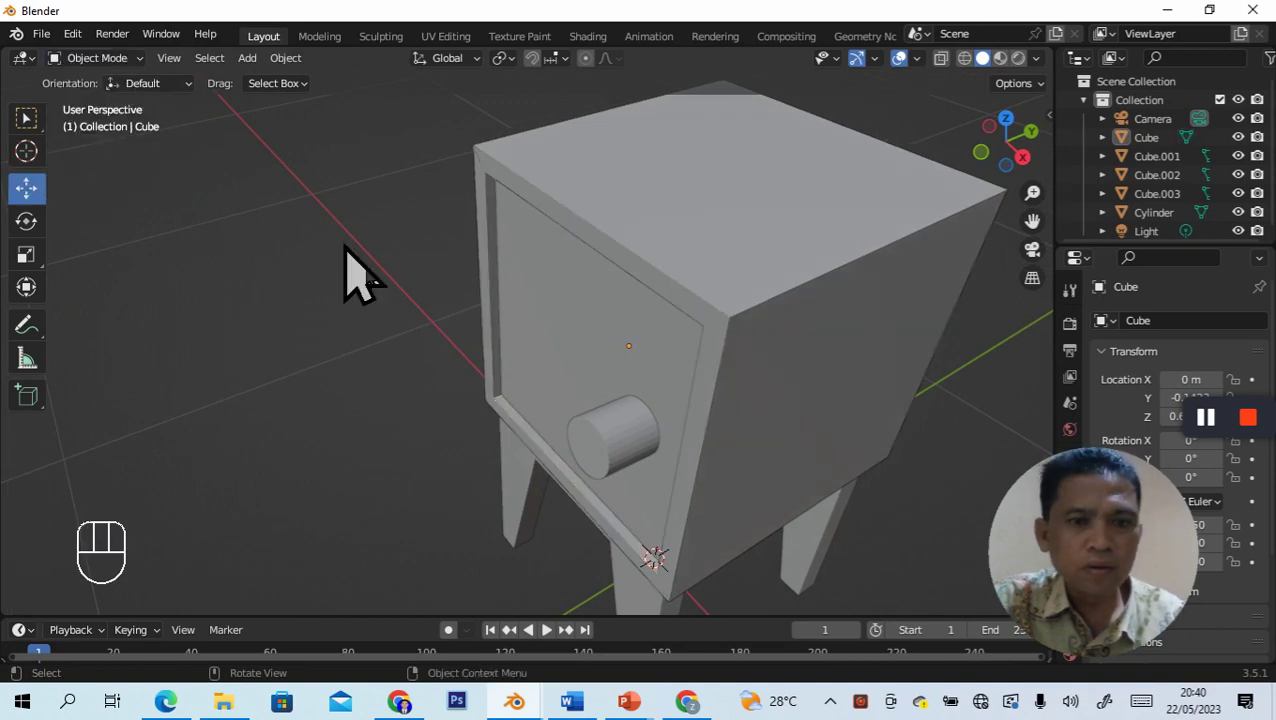
left_click(620, 440)
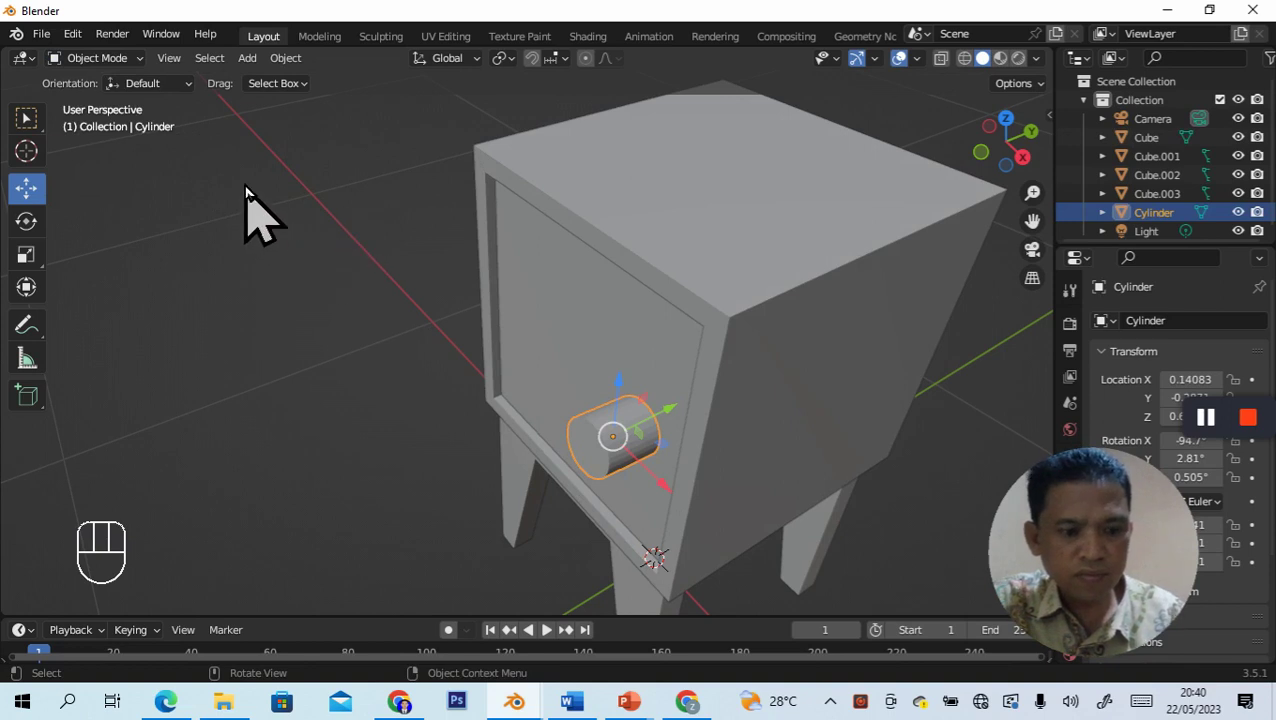
key("Tab")
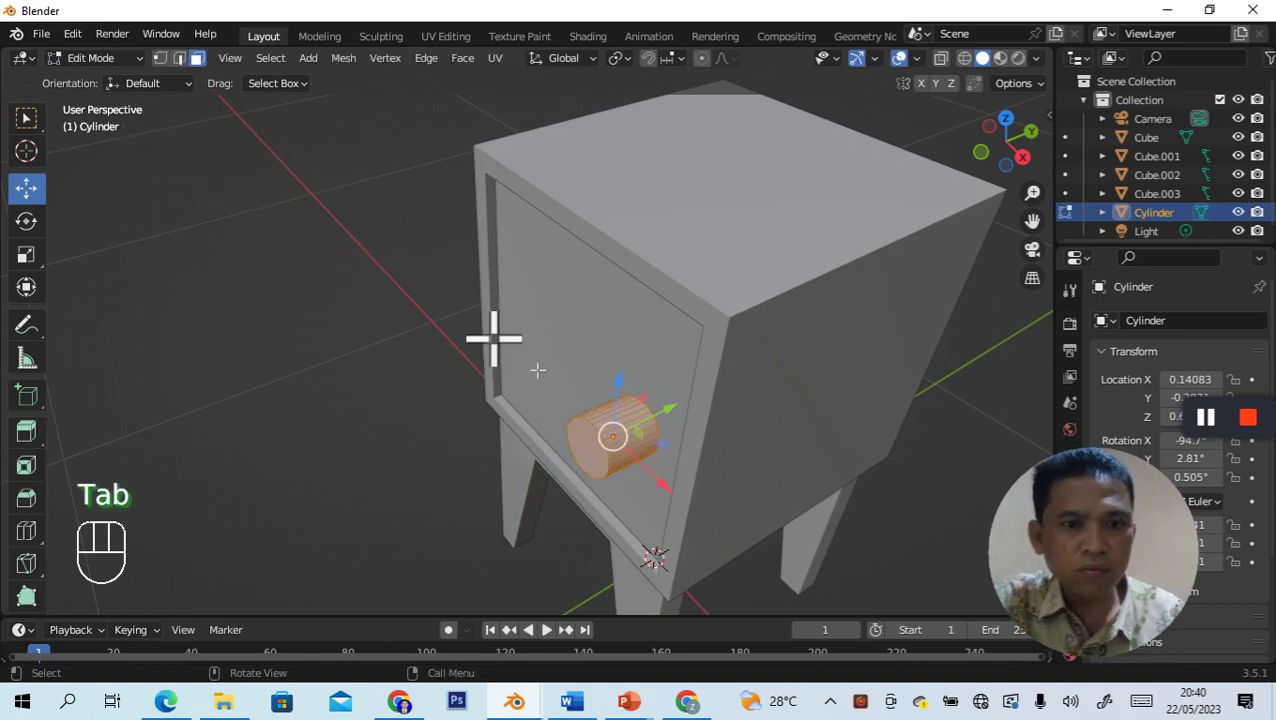
Step: Move the knob's front face along the Y axis toward the door to shorten the knob to a thin disc
left_click(589, 458)
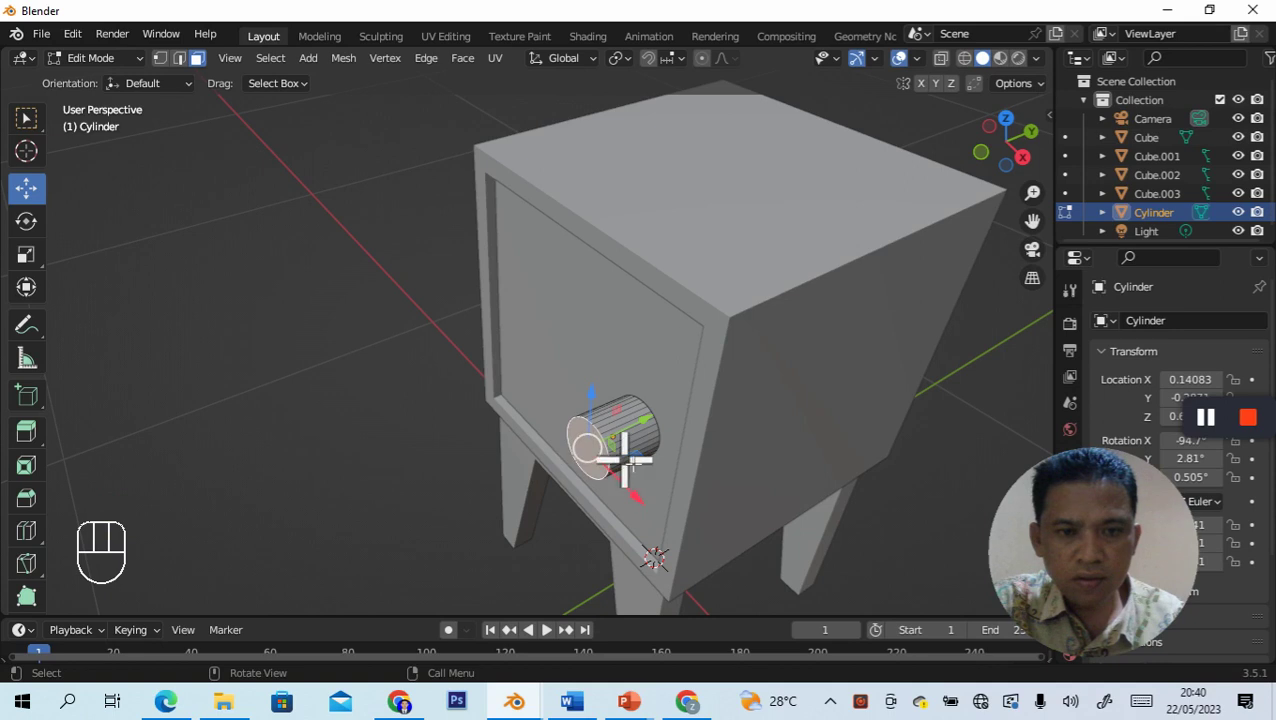
left_click_drag(636, 424, 681, 407)
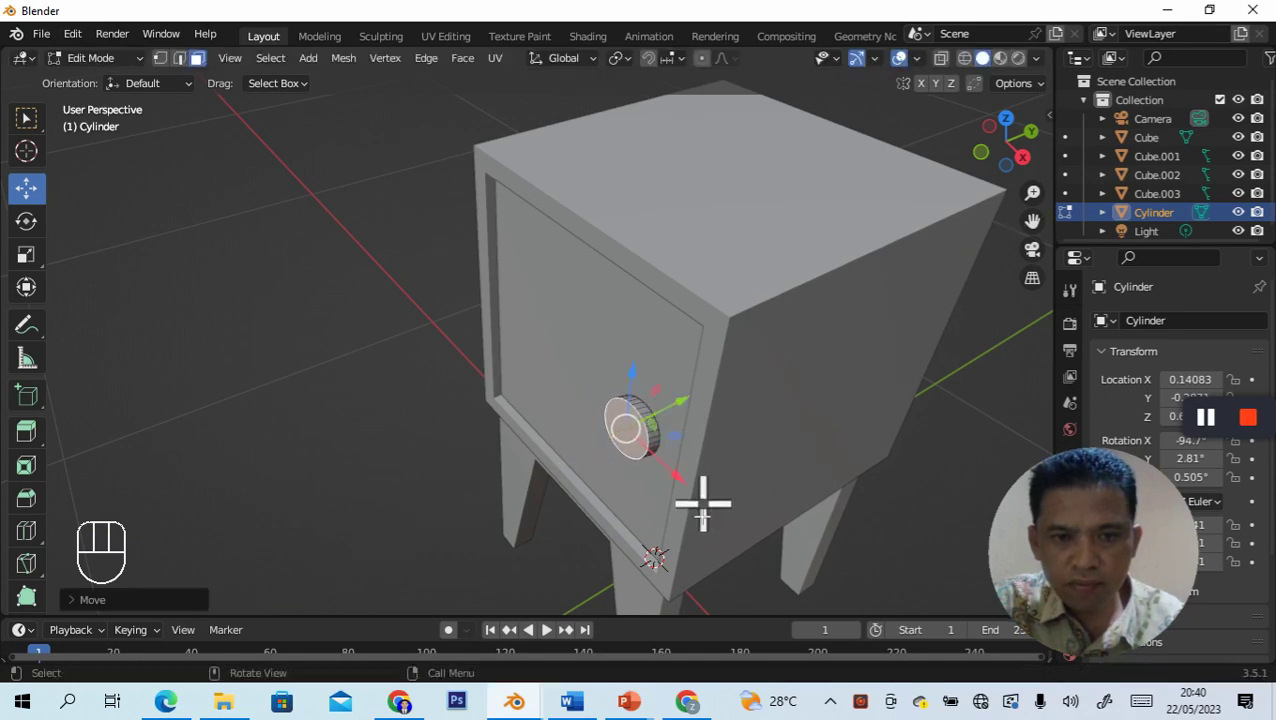
middle_click_drag(431, 476, 480, 477)
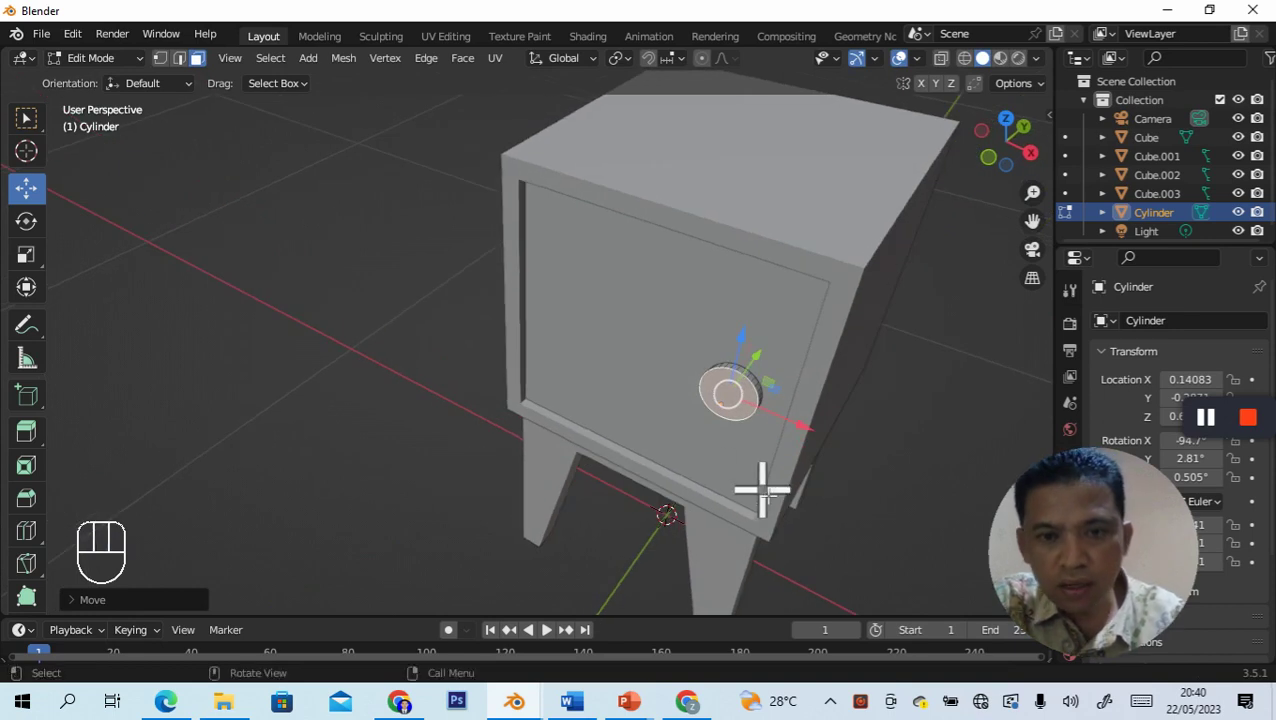
key("s")
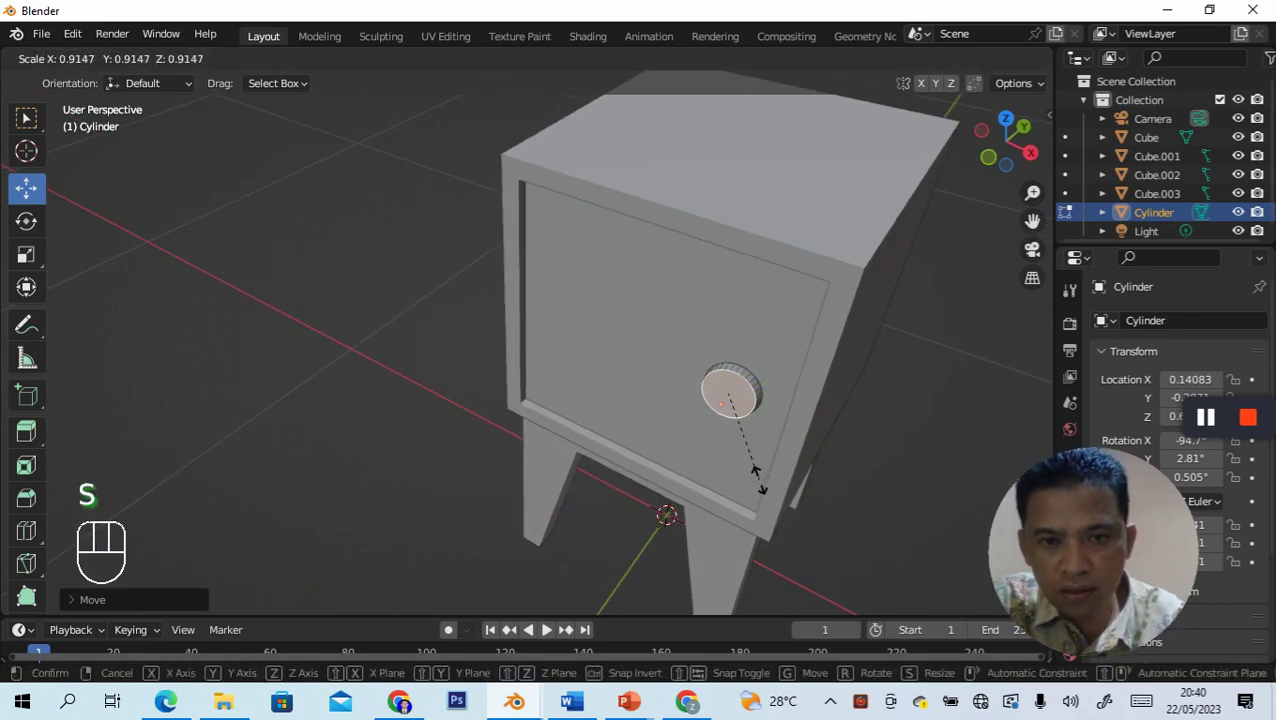
key("ctrl+z")
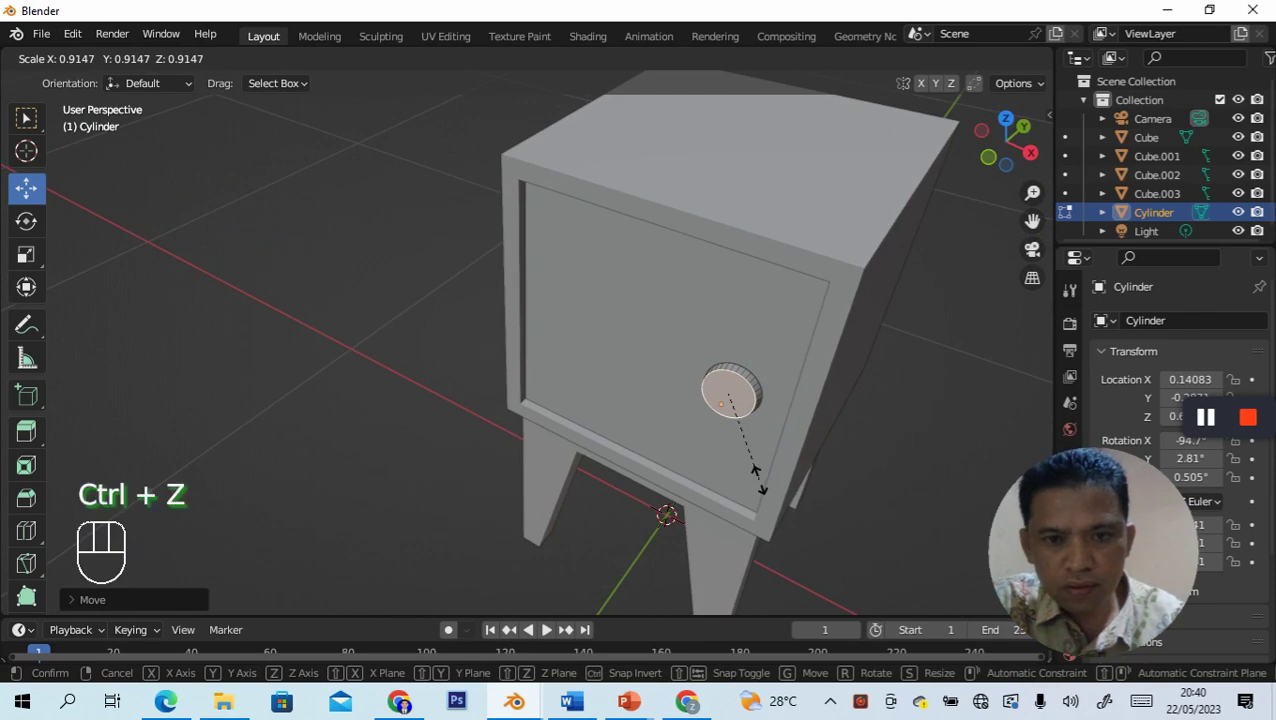
key("ctrl+z")
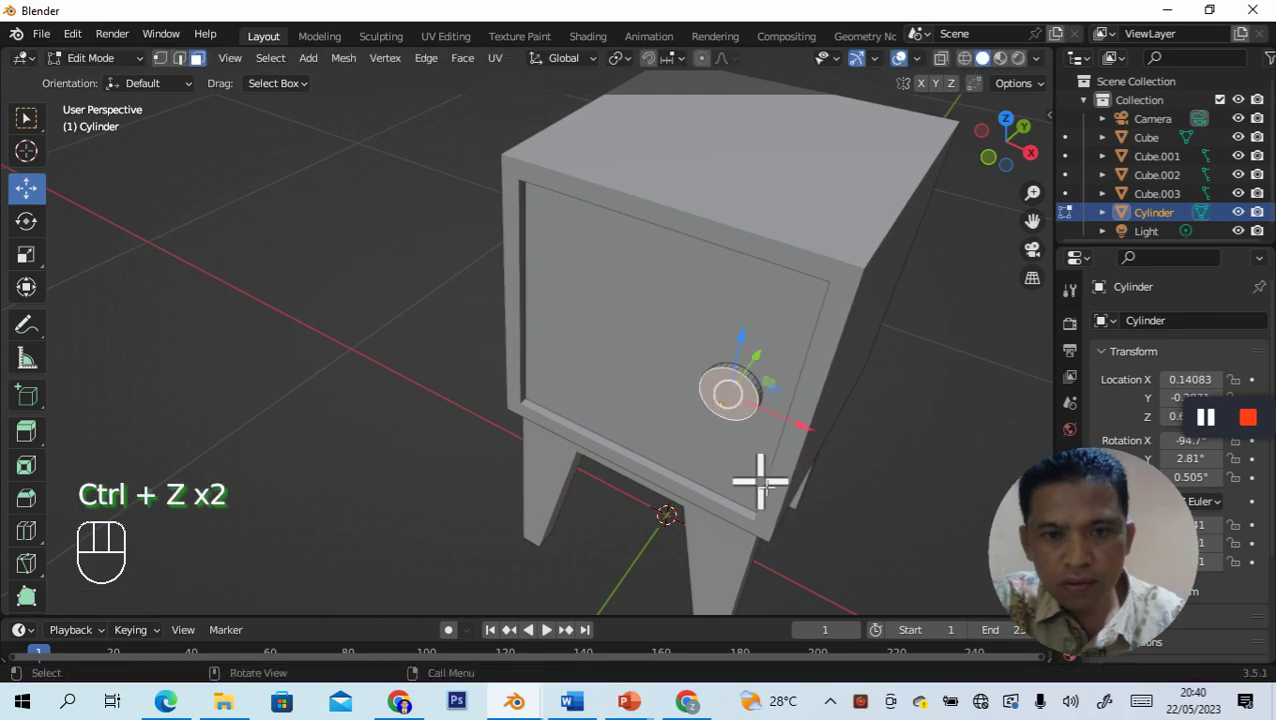
Step: Scale the whole knob uniformly to about 0.67 in Object Mode and return to its Edit Mode with the front face selected
left_click(118, 60)
left_click(126, 82)
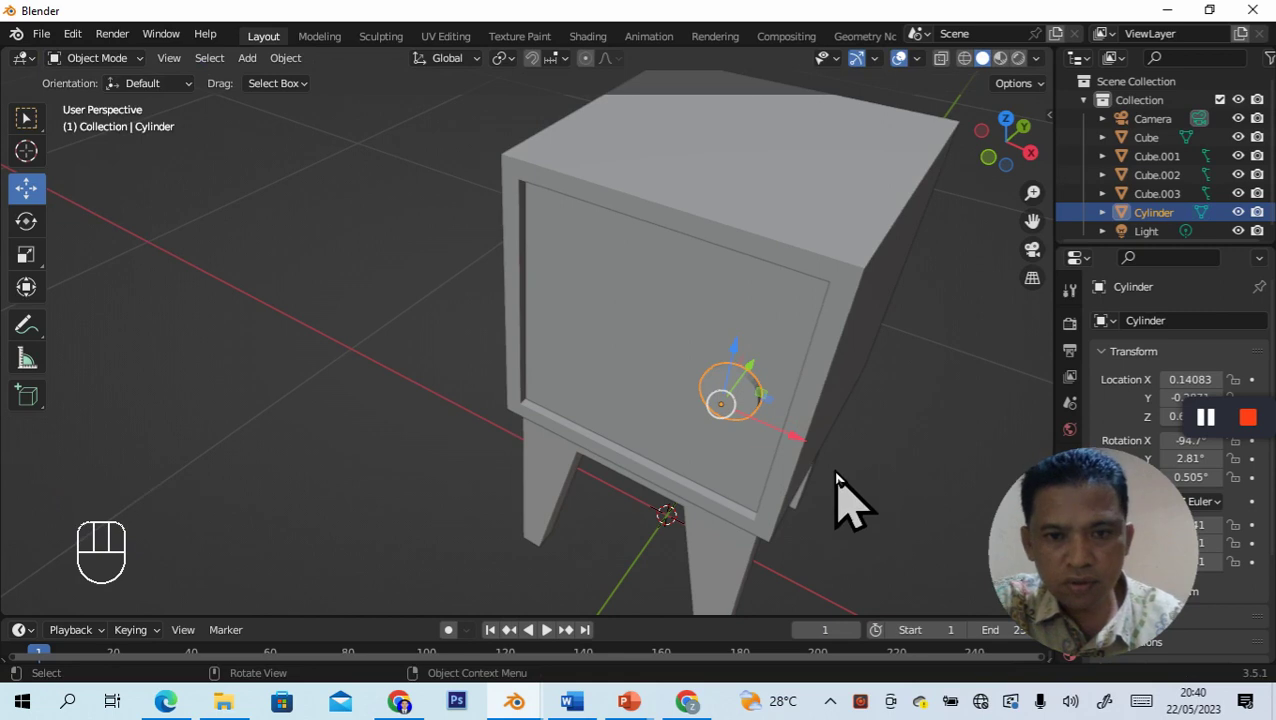
key("s")
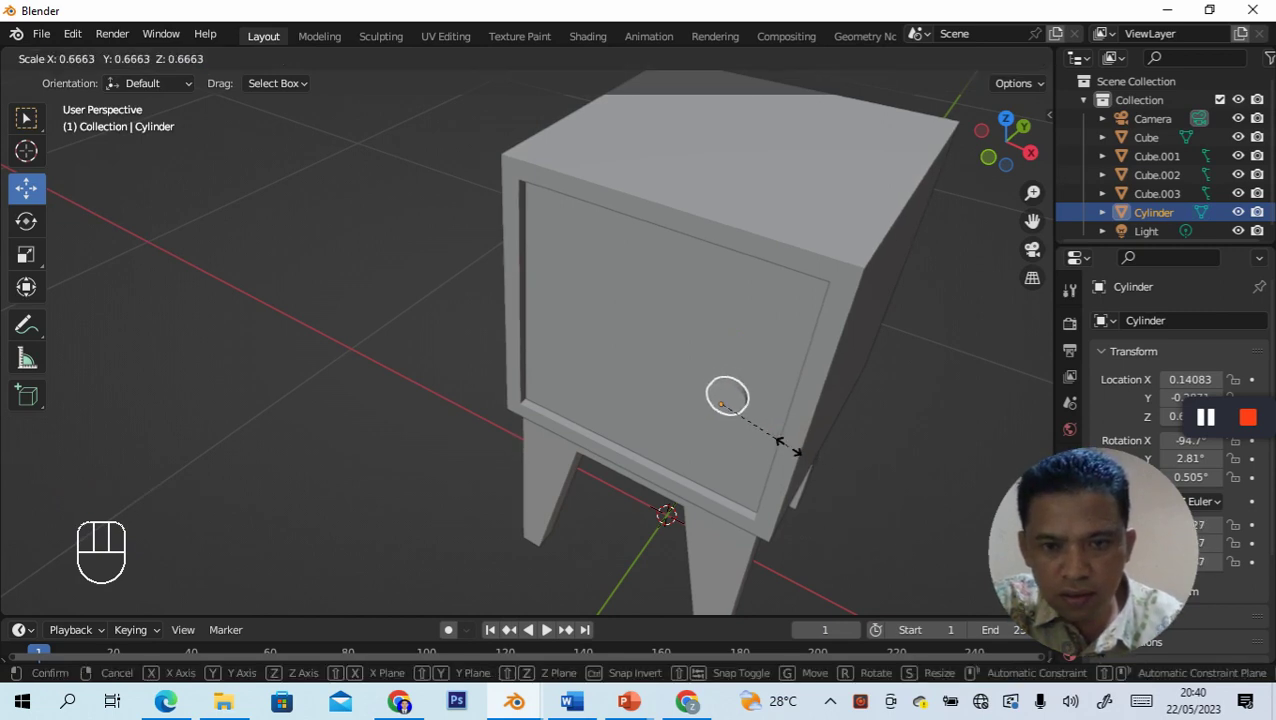
left_click(790, 447)
middle_click_drag(874, 518, 758, 561)
scroll(886, 515, "down", 3)
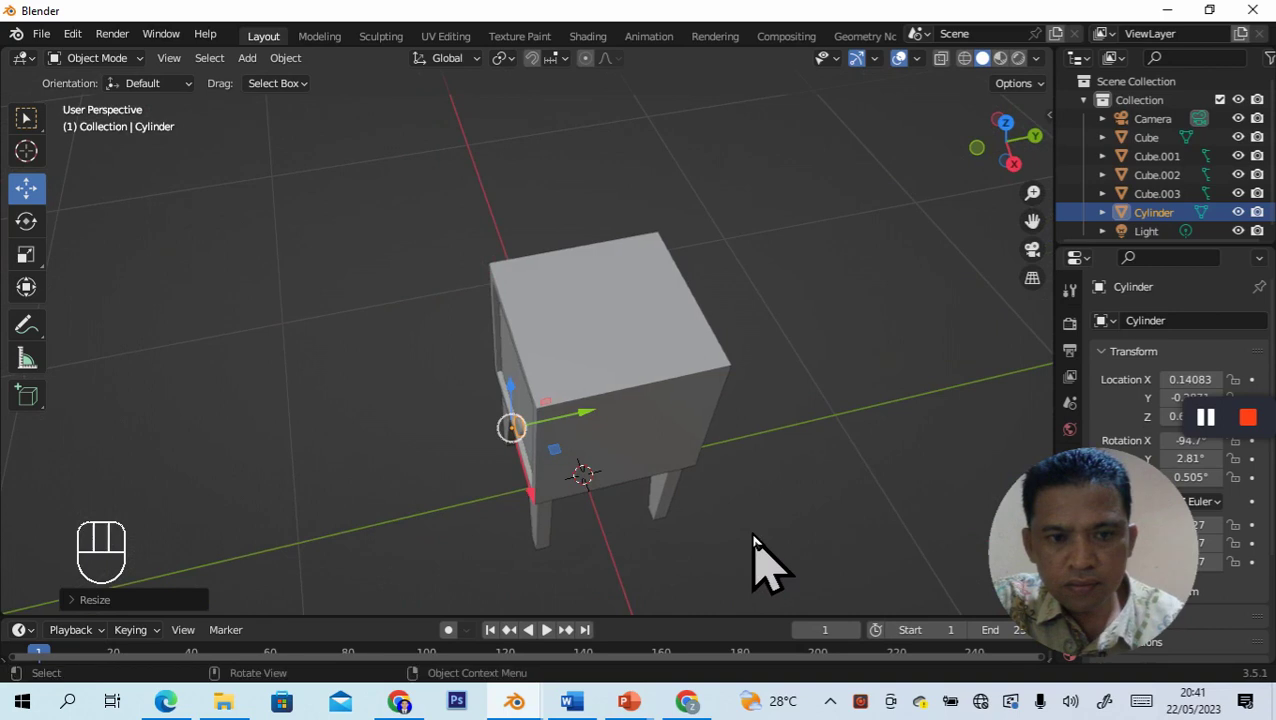
scroll(756, 550, "up", 3)
scroll(752, 548, "up", 4)
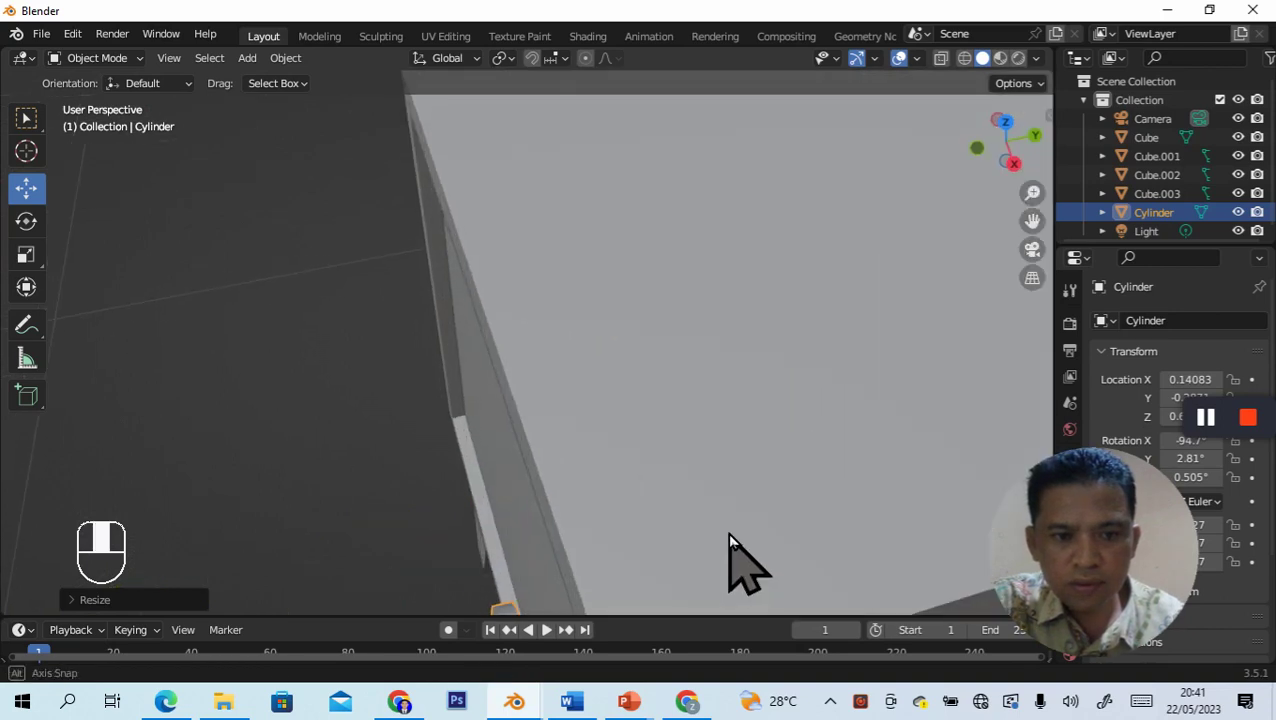
scroll(735, 558, "down", 2)
middle_click_drag(763, 558, 817, 533)
scroll(760, 525, "down", 1)
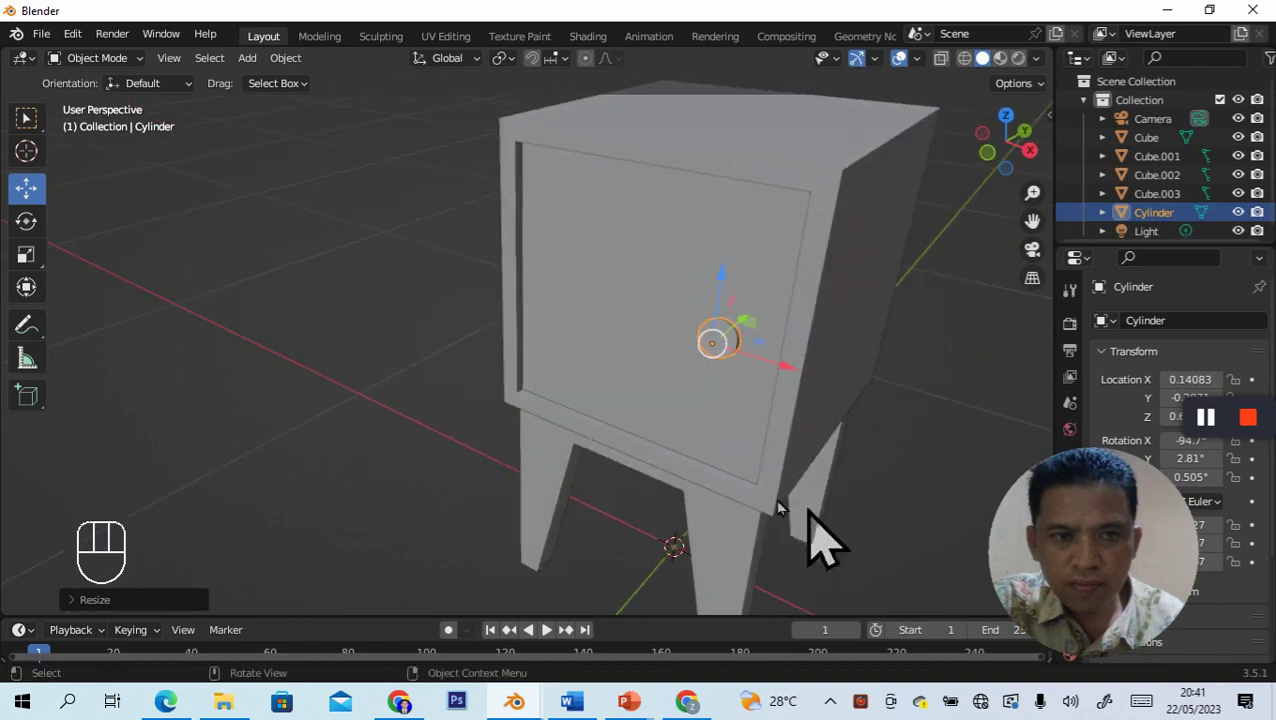
left_click(140, 65)
left_click(115, 100)
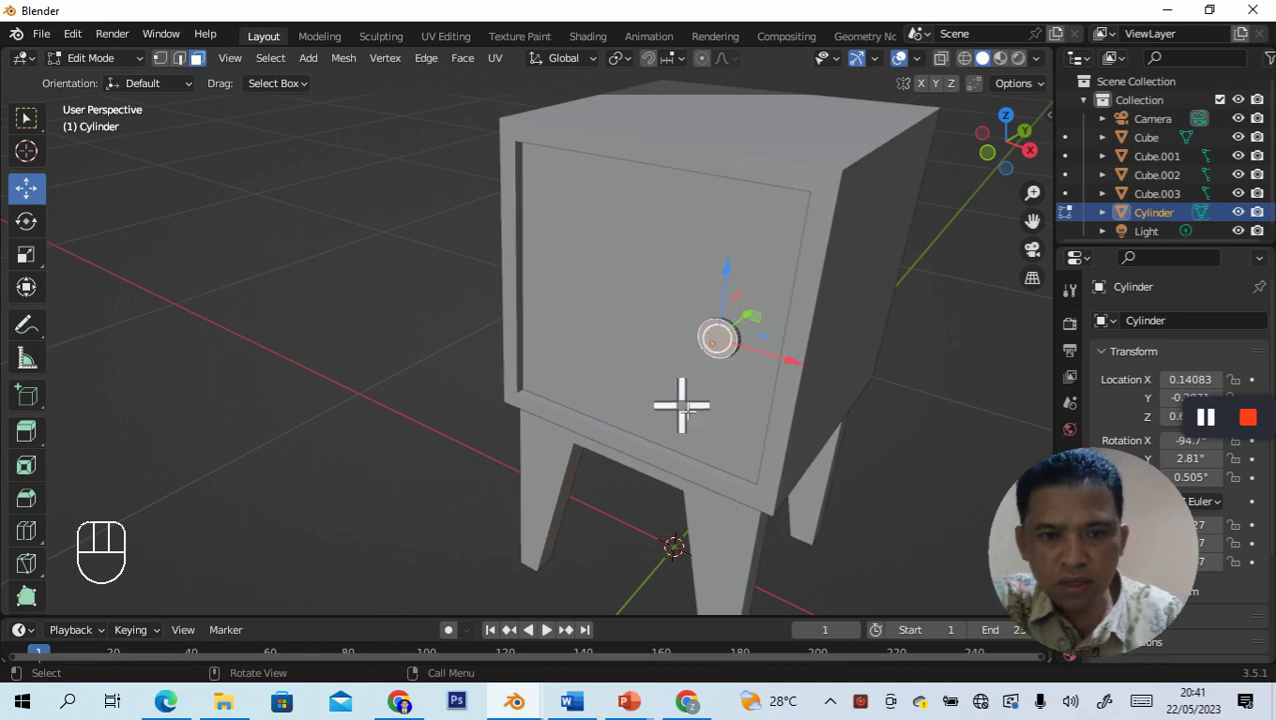
key("e")
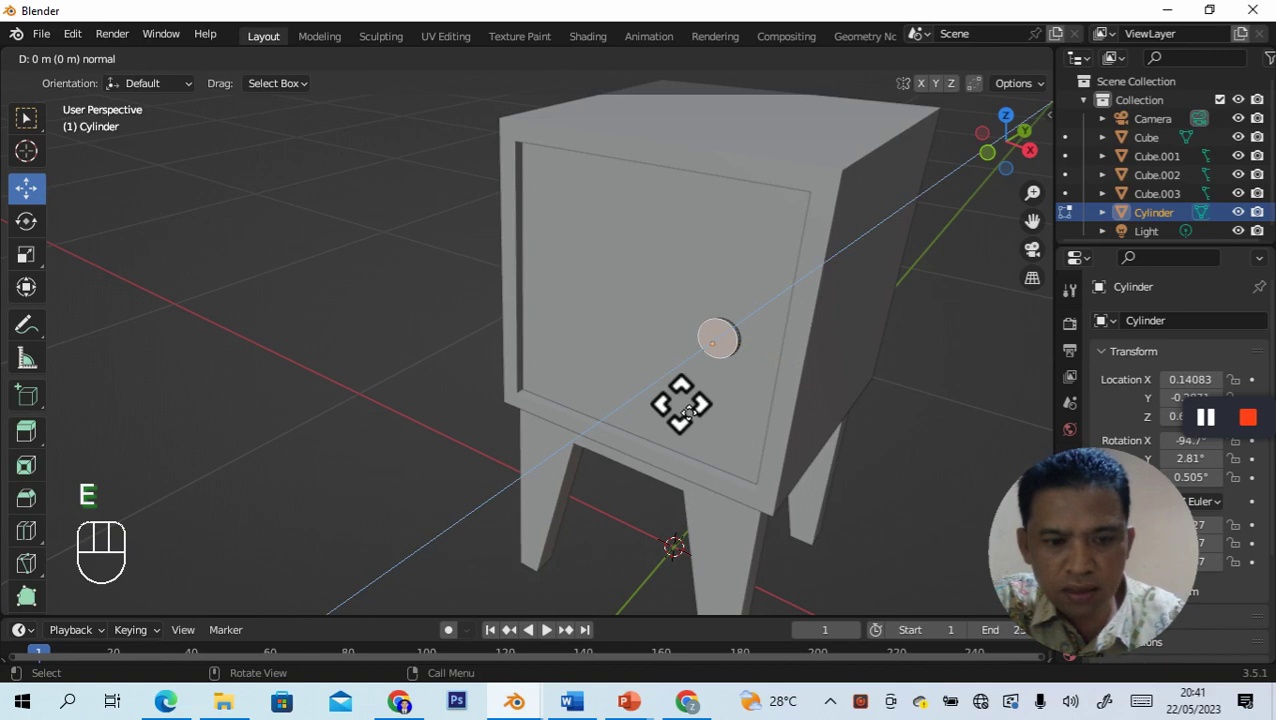
key("s")
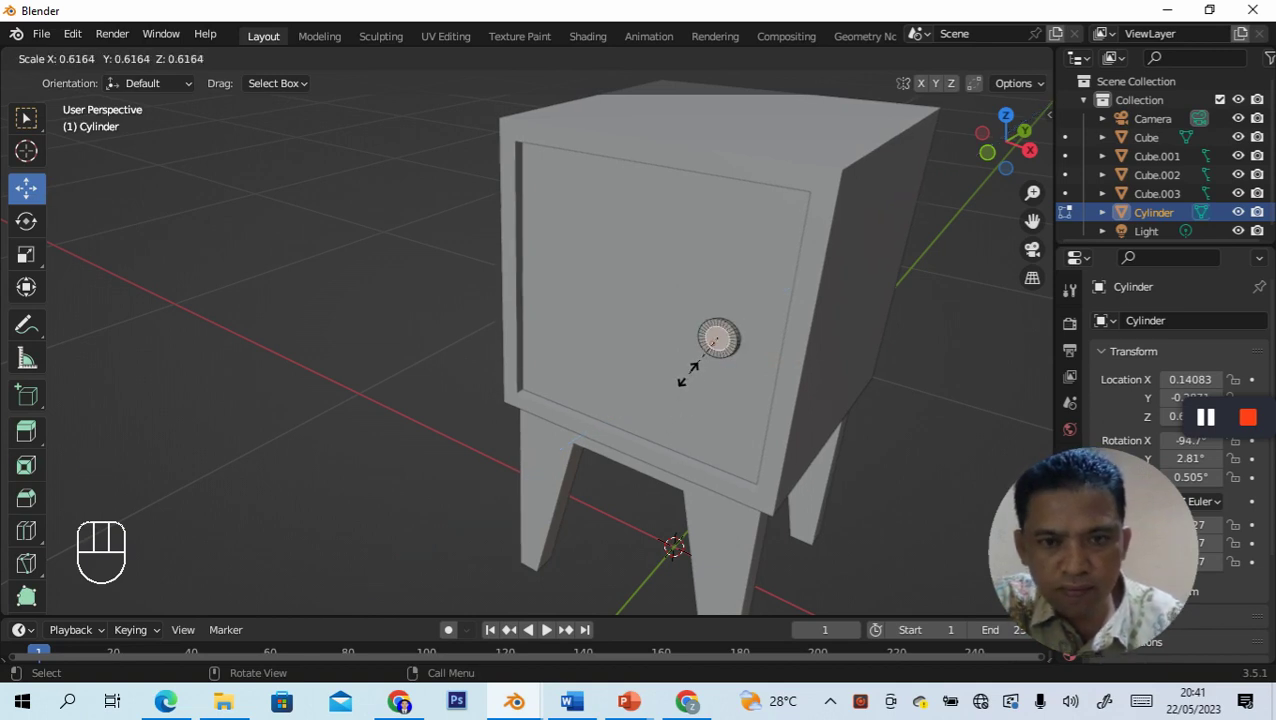
left_click(688, 372)
key("ctrl+z")
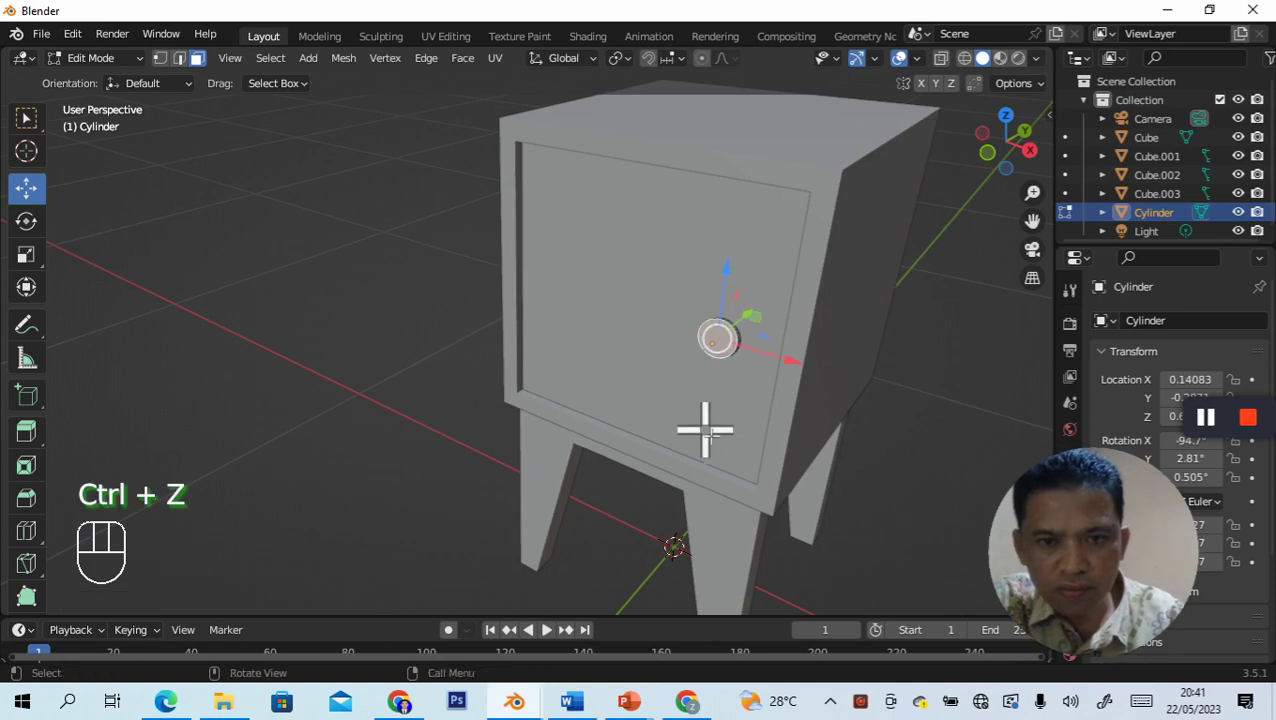
Step: Extrude the knob's front face outward by about 0.023 m and scale the new face to about 0.23 to form a narrow neck
key("e")
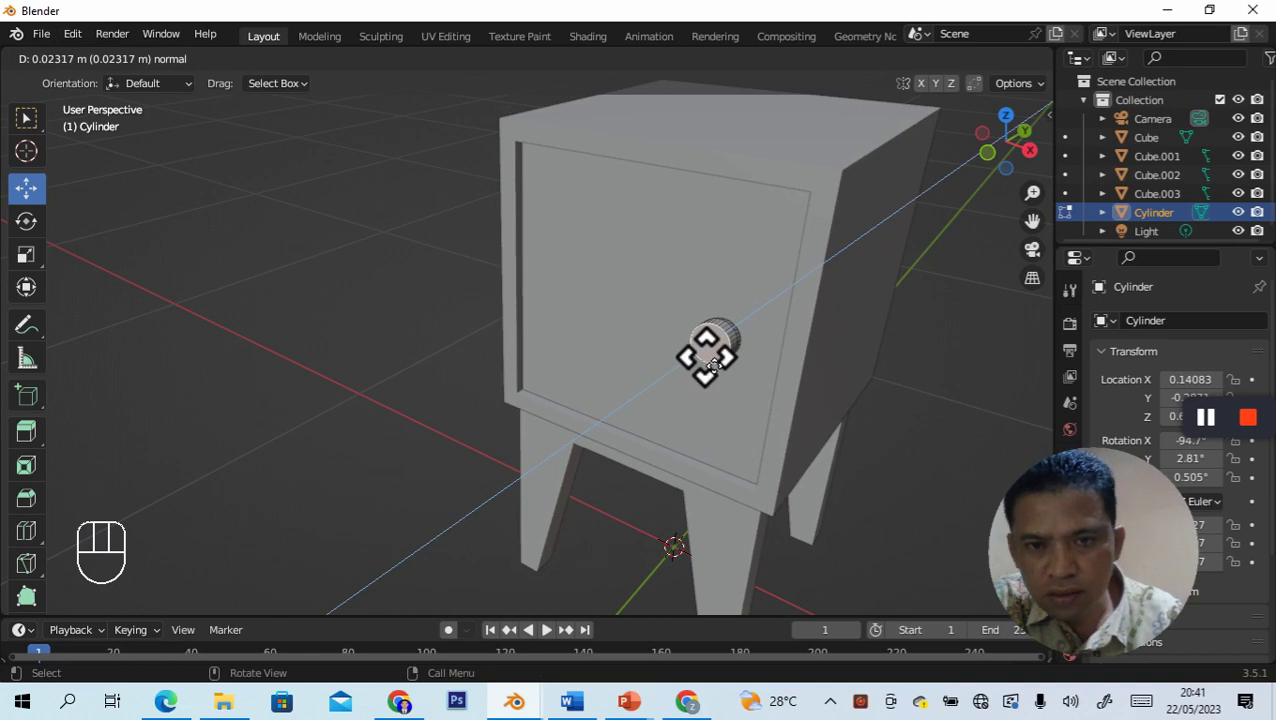
left_click(706, 357)
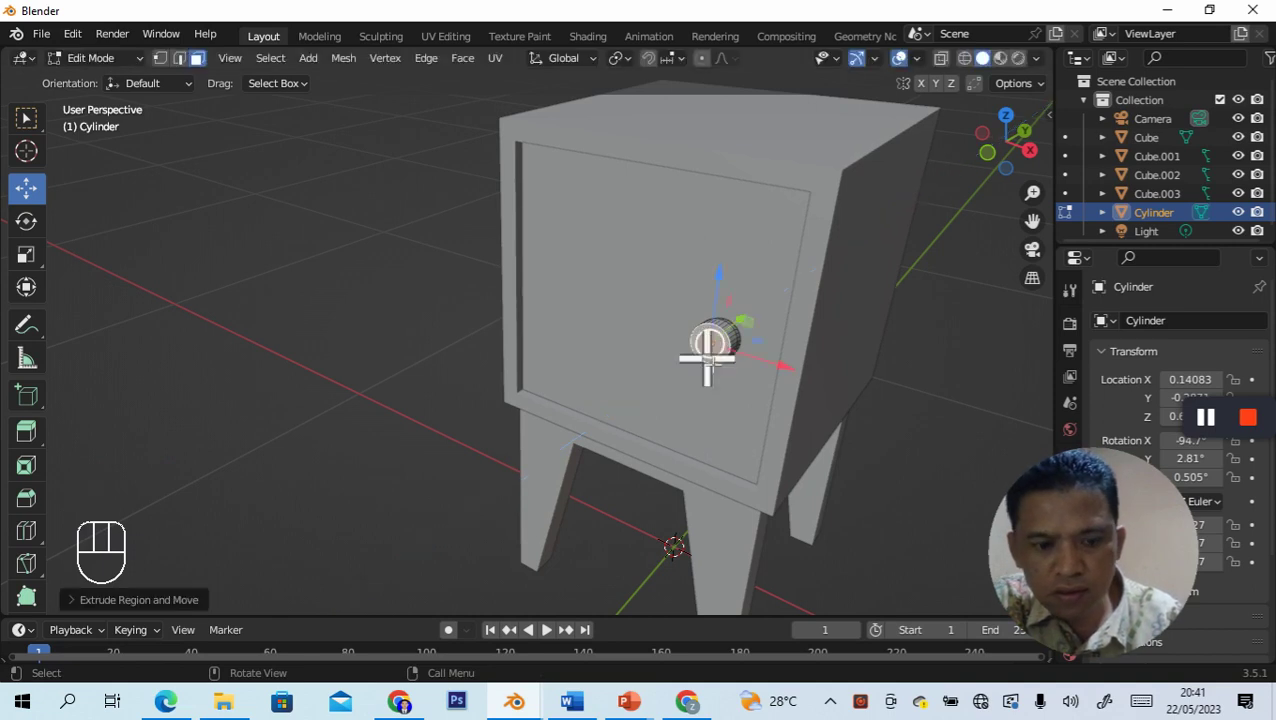
key("s")
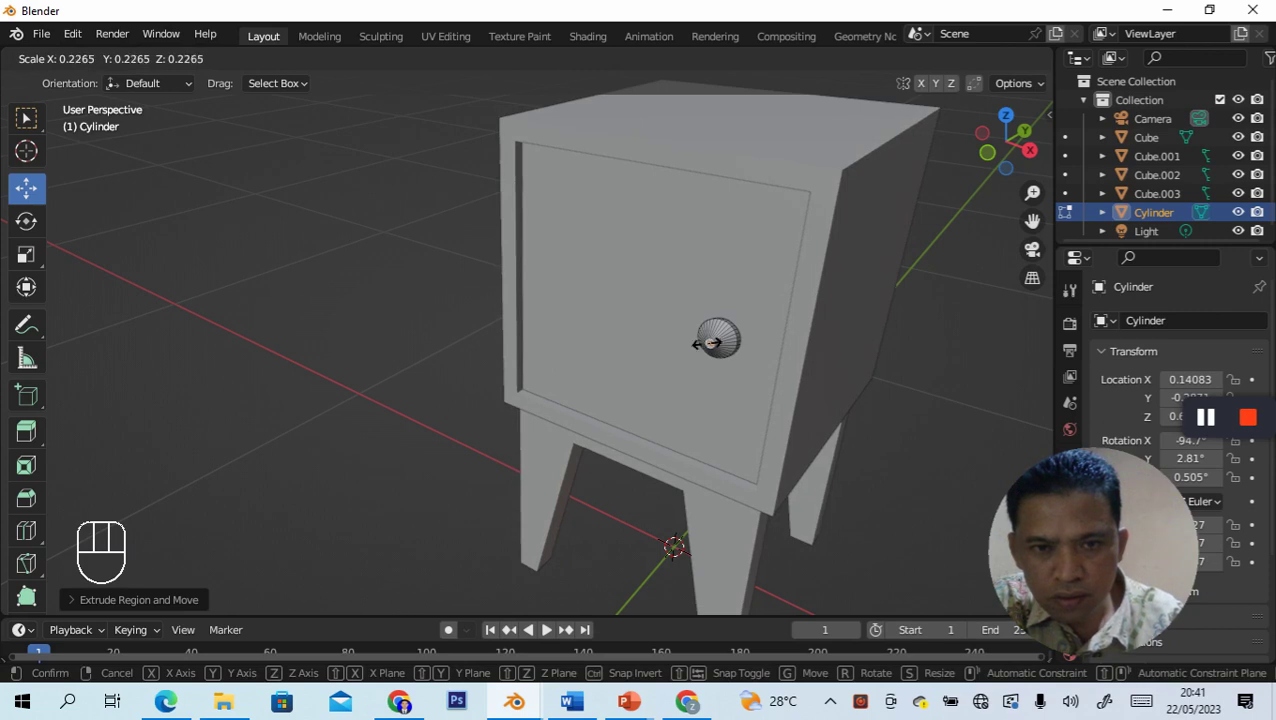
left_click(708, 345)
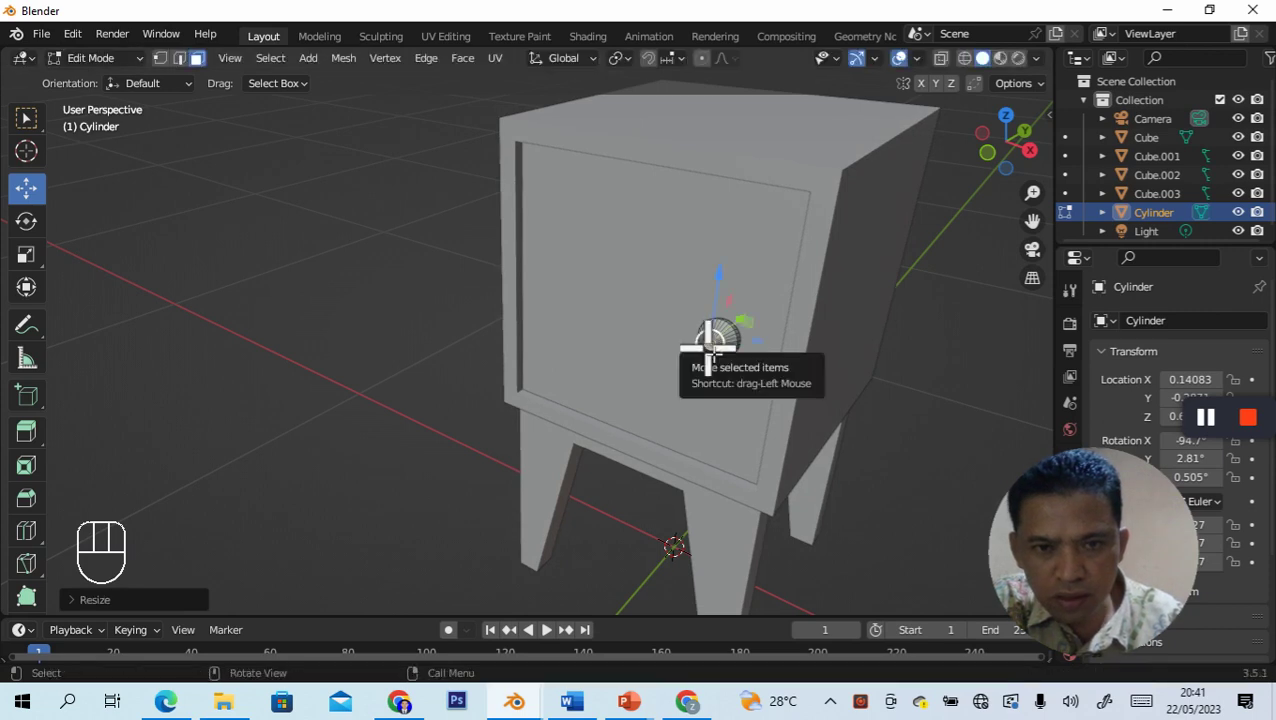
Step: Extrude the small neck face outward by about 0.028 m and scale it up to about 3.18 to flare the knob's end
key("e")
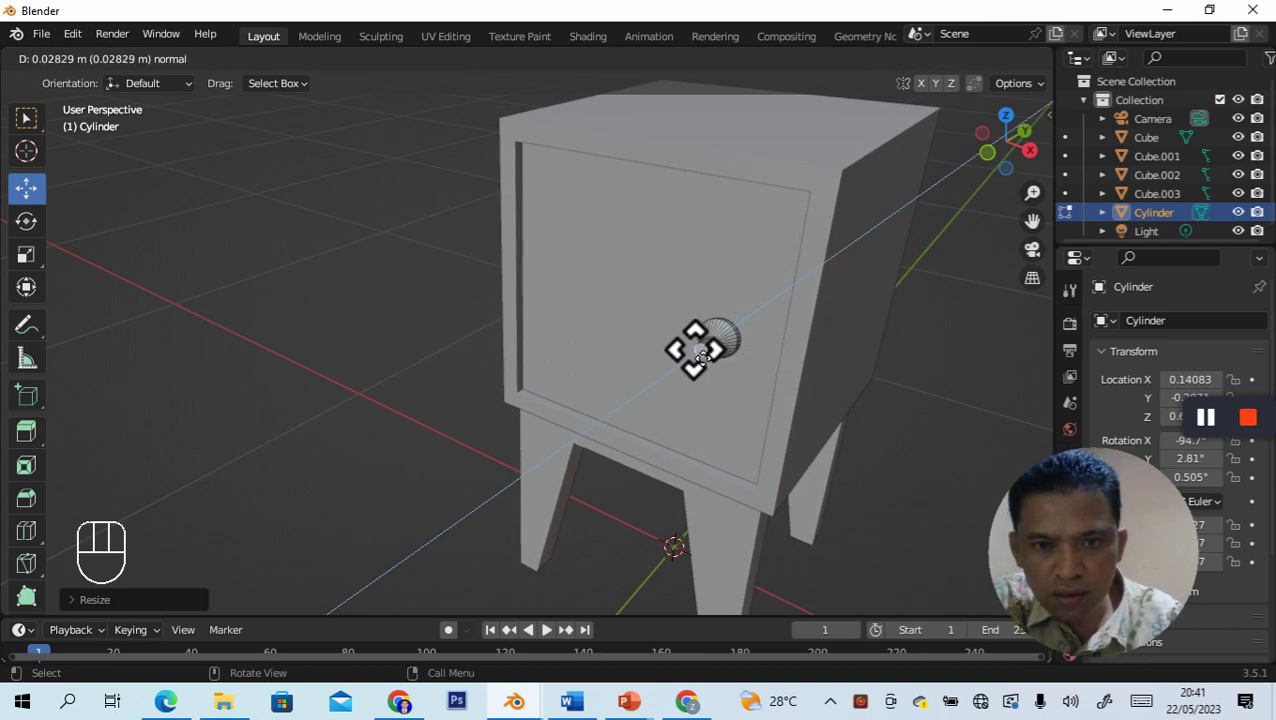
left_click(697, 350)
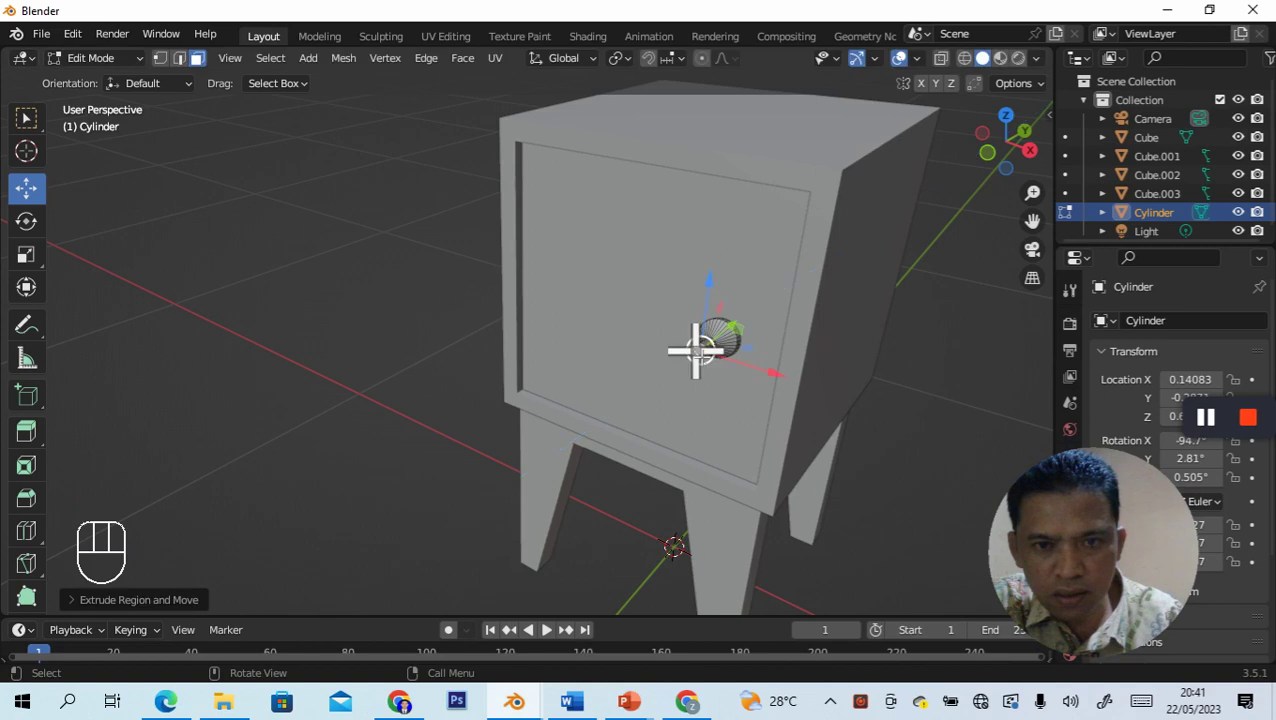
key("s")
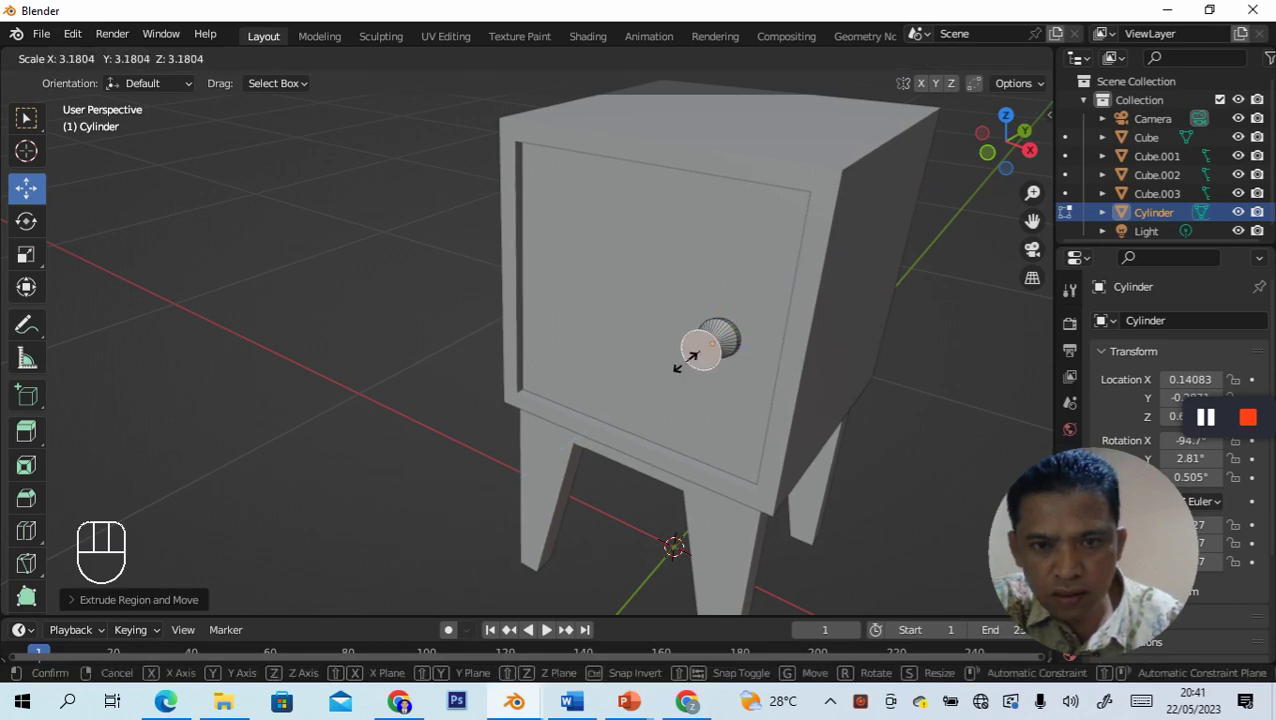
left_click(693, 356)
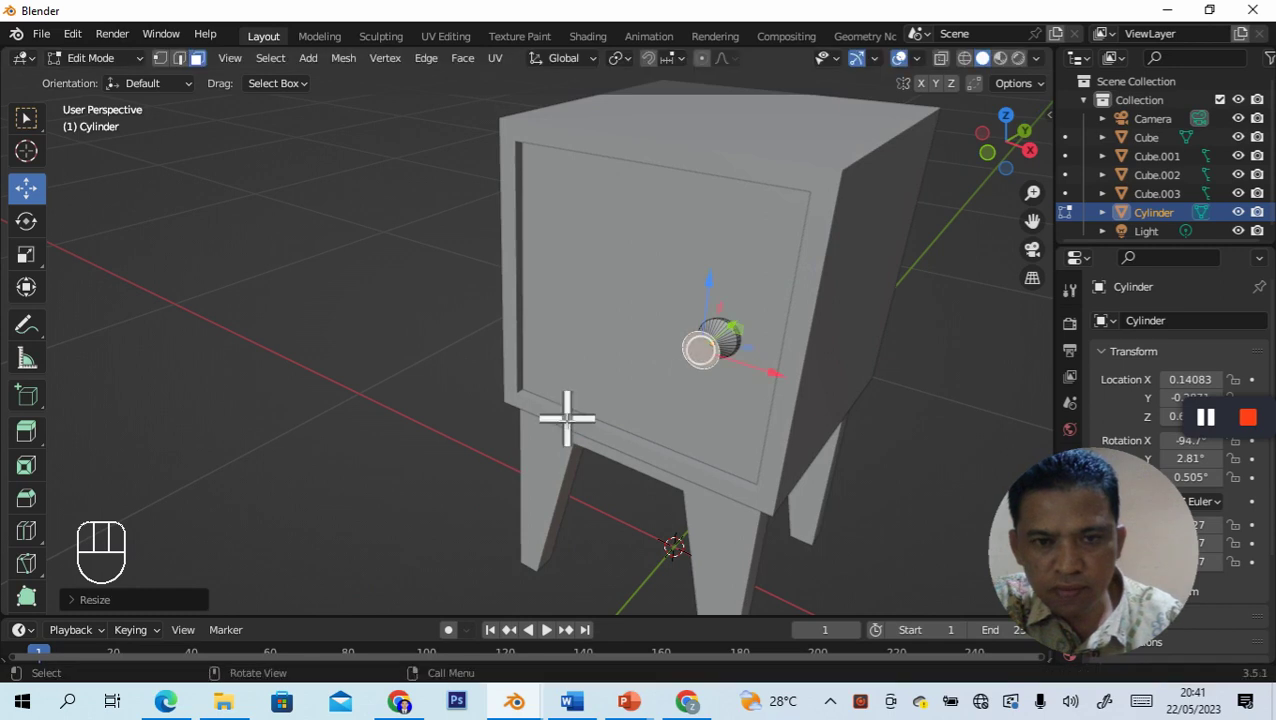
Step: Clear the face selection and examine the flared knob and the whole cabinet from several angles
middle_click_drag(447, 342, 684, 387)
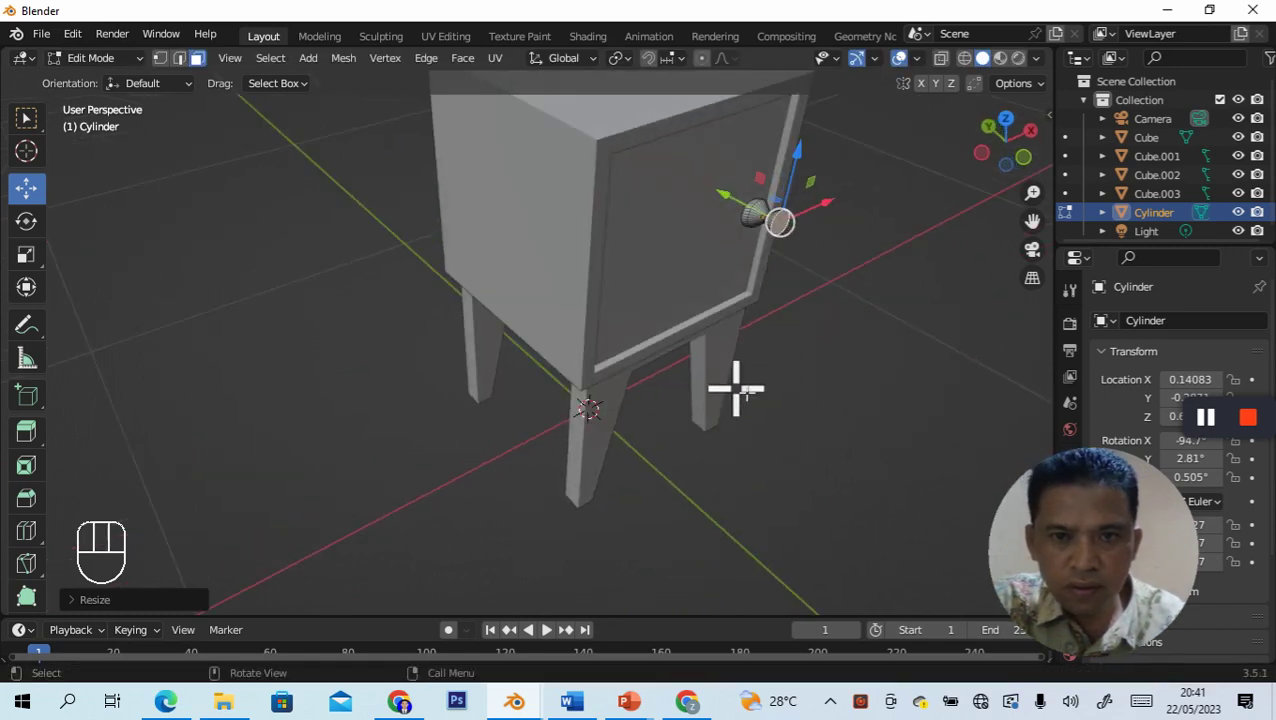
left_click(769, 390)
middle_click_drag(811, 384, 820, 450)
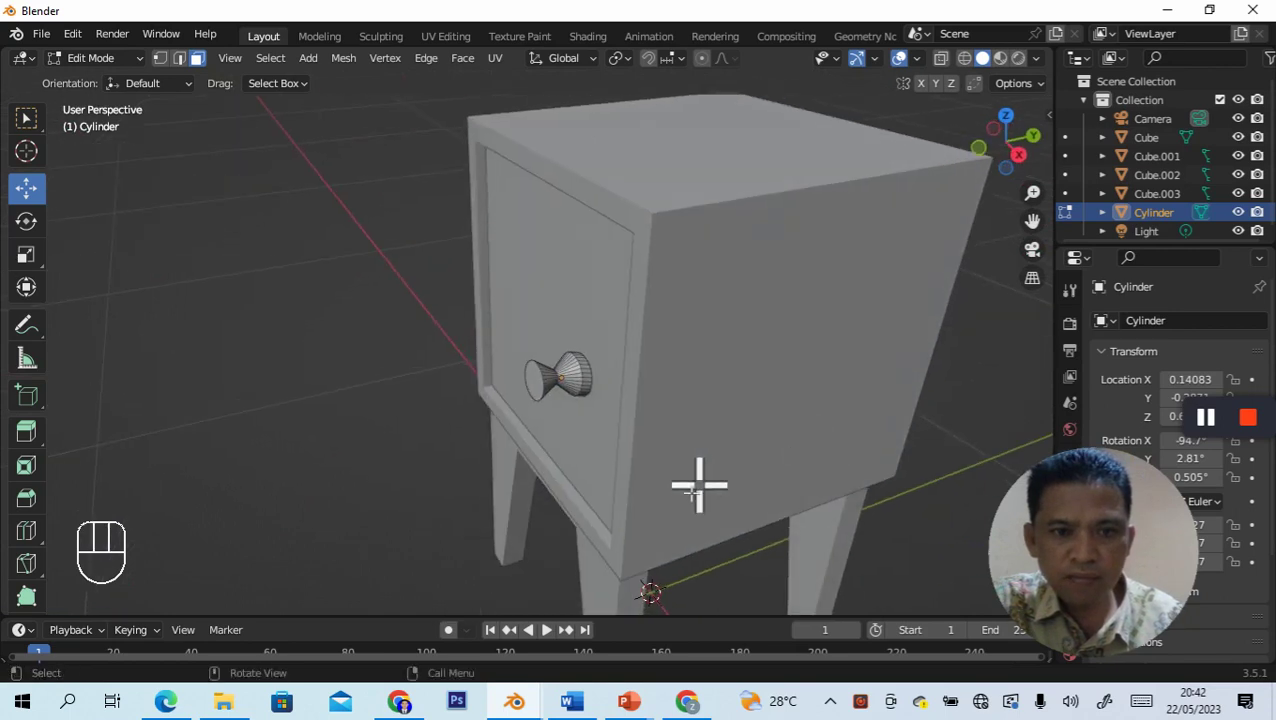
middle_click_drag(731, 481, 705, 470)
scroll(740, 476, "down", 2)
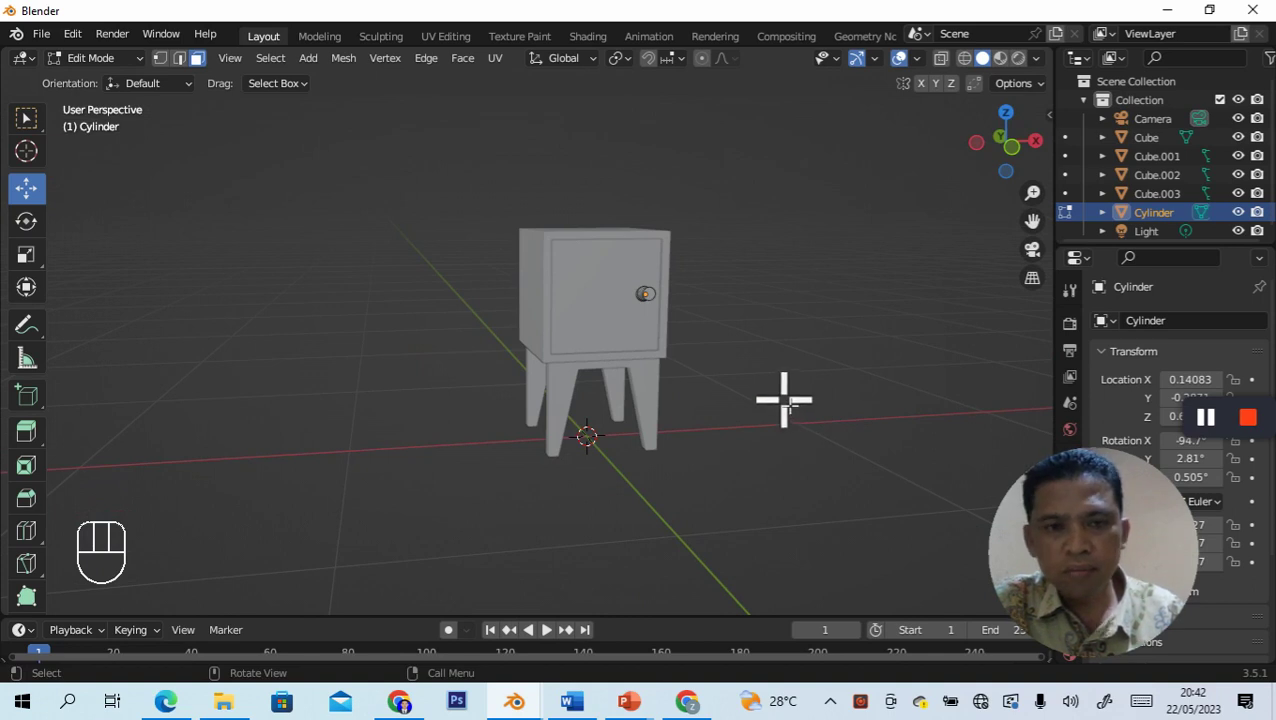
middle_click_drag(784, 400, 812, 433)
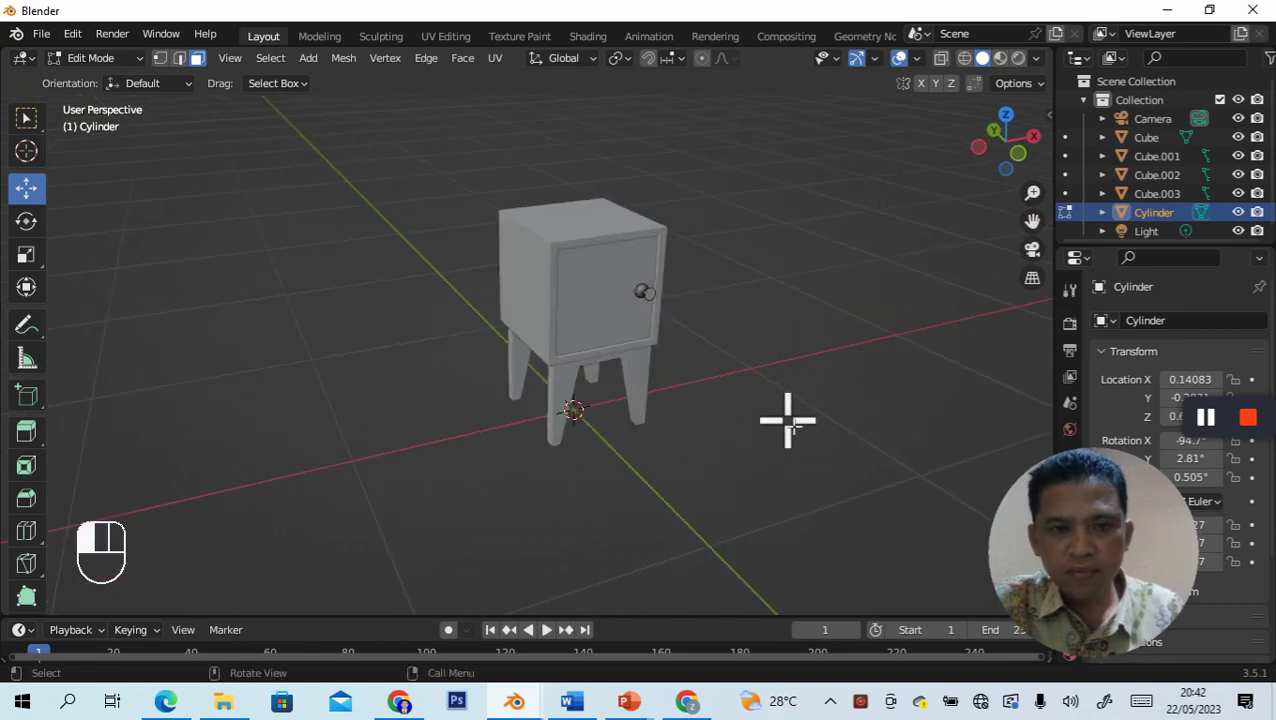